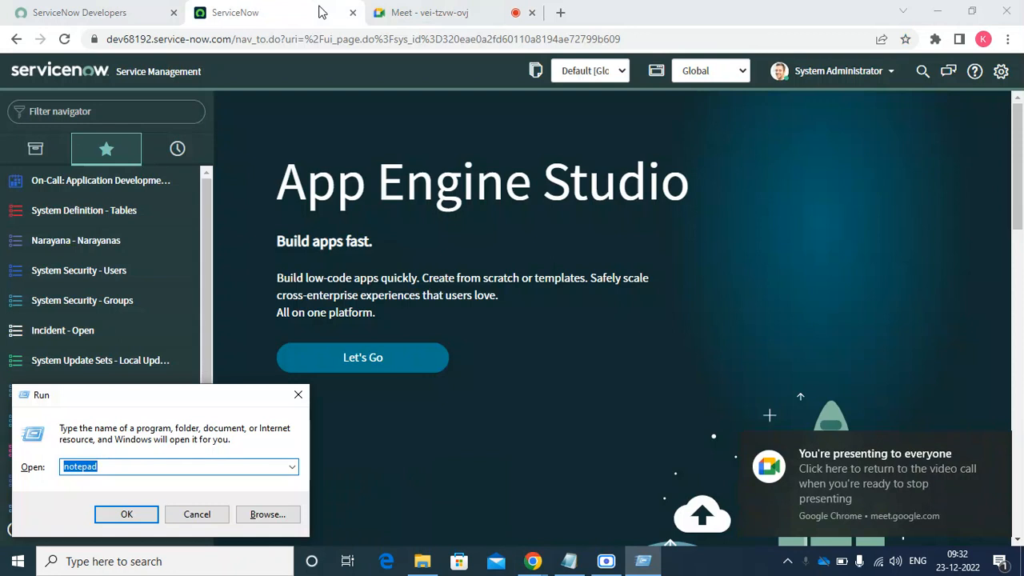
- Launch Notepad and type the heading 'Service Catalog' on the first line
key(Return)
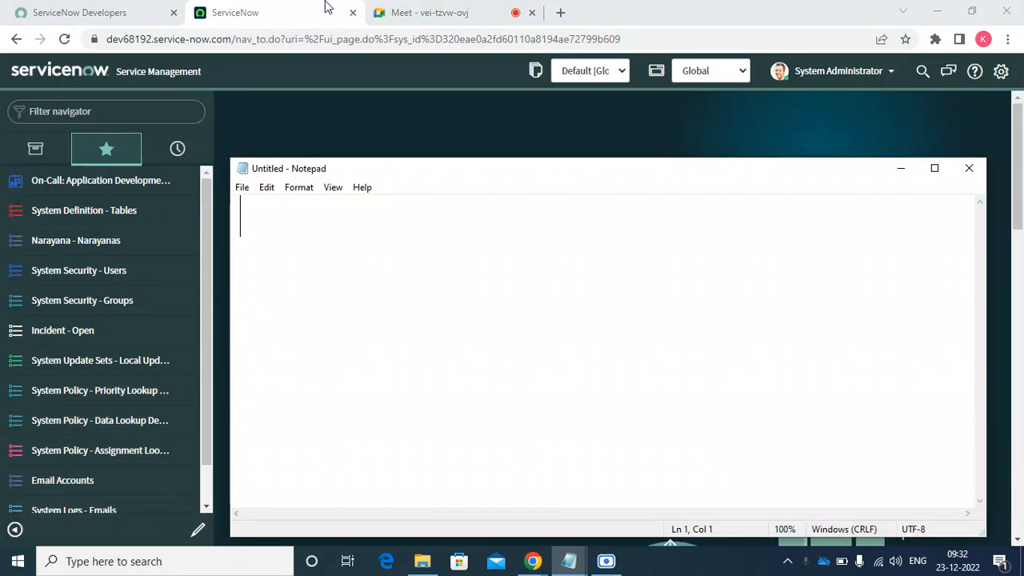
text(Service cata)
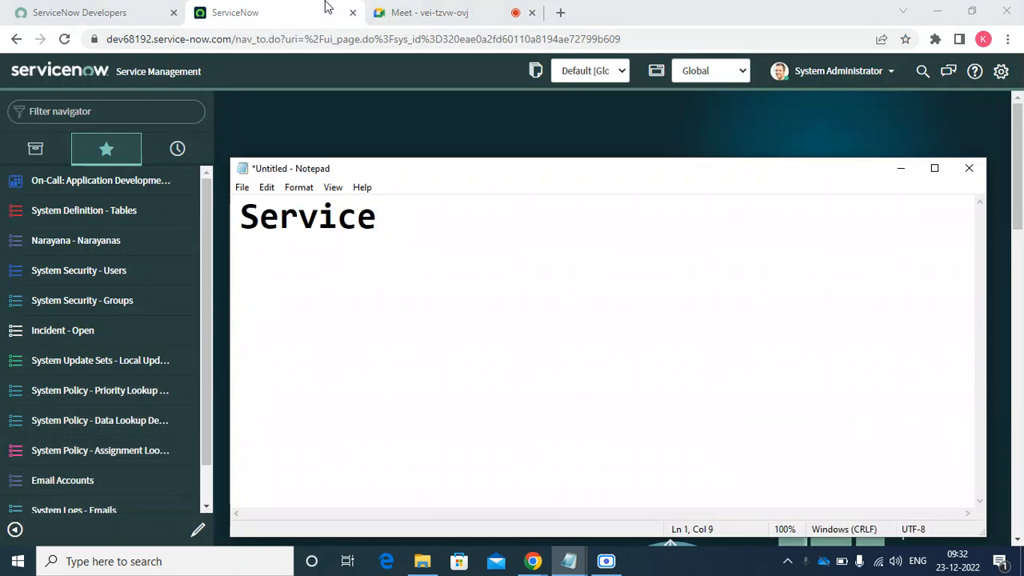
key(BackSpace)
key(BackSpace)
key(BackSpace)
key(BackSpace)
text(a)
key(BackSpace)
text(Catalog)
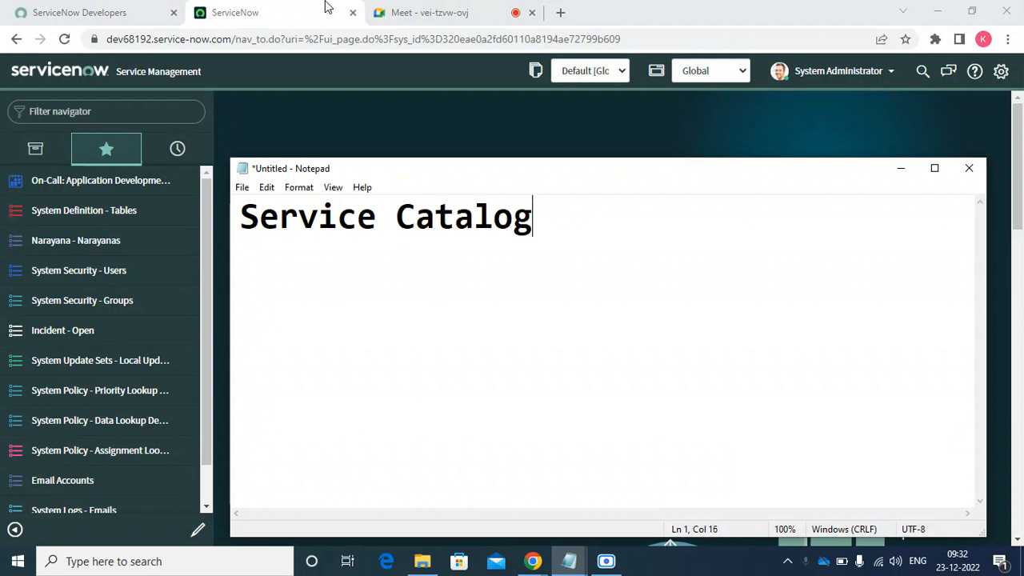
key(Return)
key(Return)
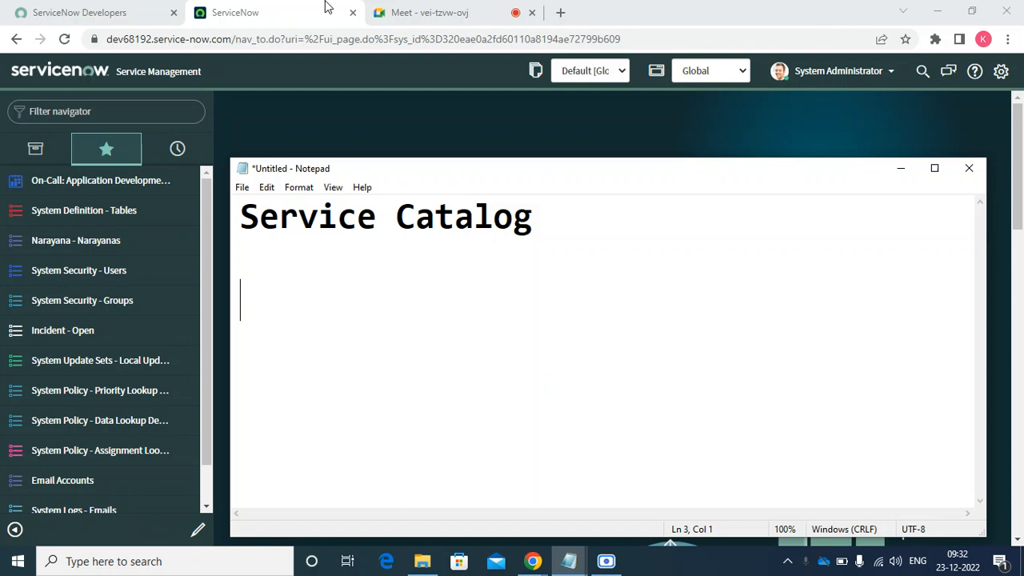
- Add the line 'REQ>RITM>CTASK' below the heading, declining the Sticky Keys prompt
text(REQ)
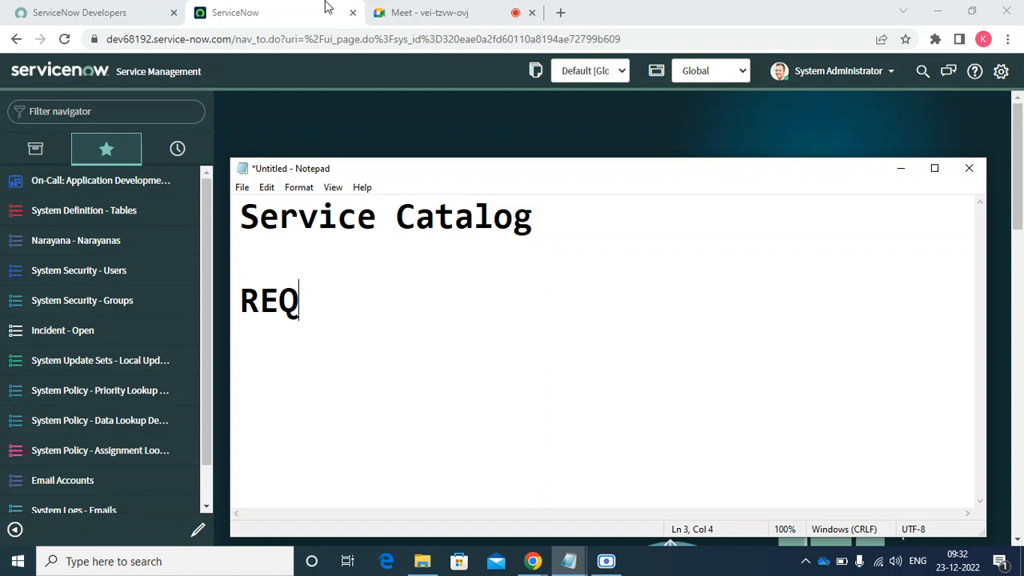
text(..)
key(shift)
key(shift)
key(shift)
key(shift)
key(shift)
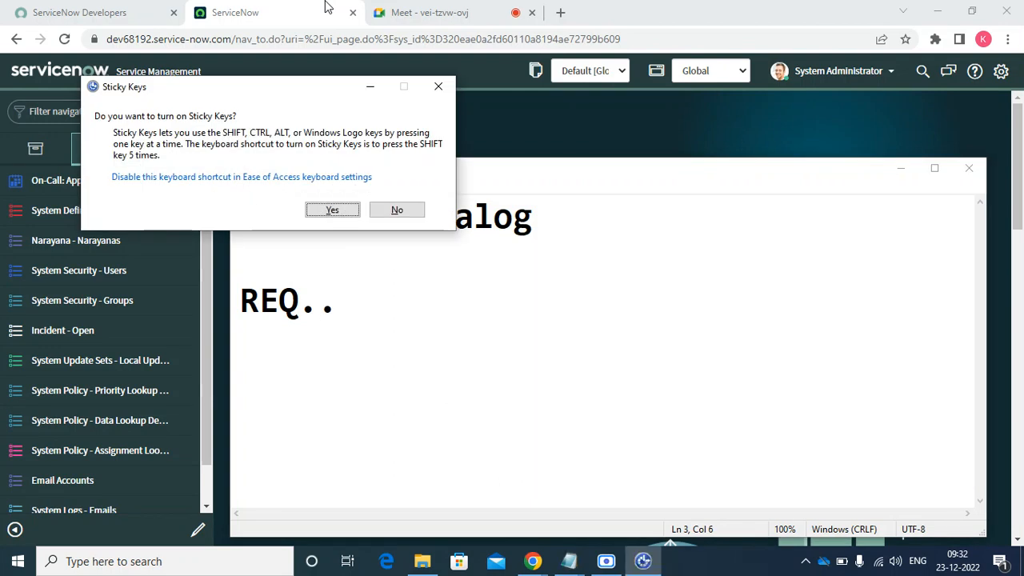
click(395, 213)
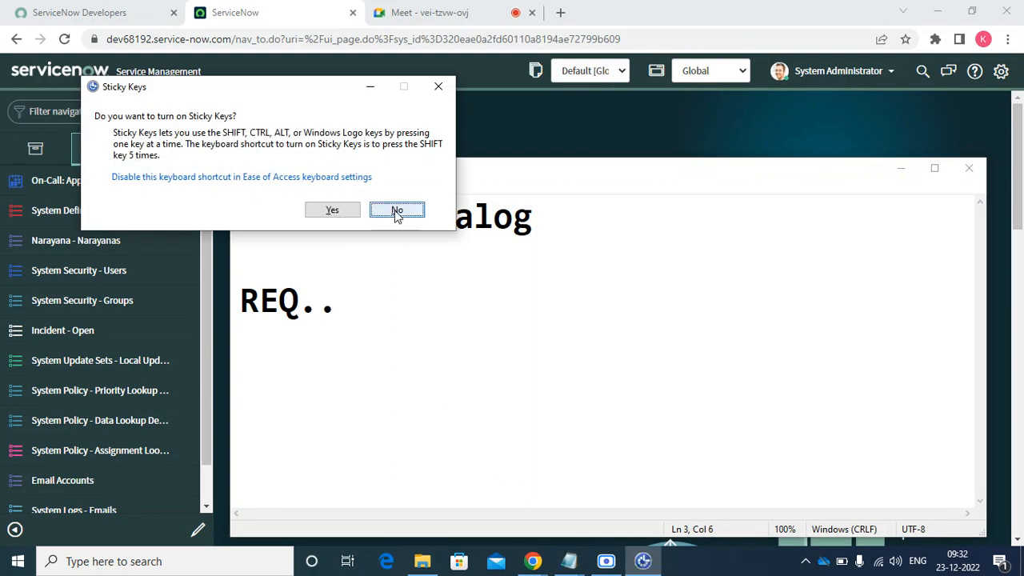
click(397, 212)
key(BackSpace)
key(BackSpace)
text(>)
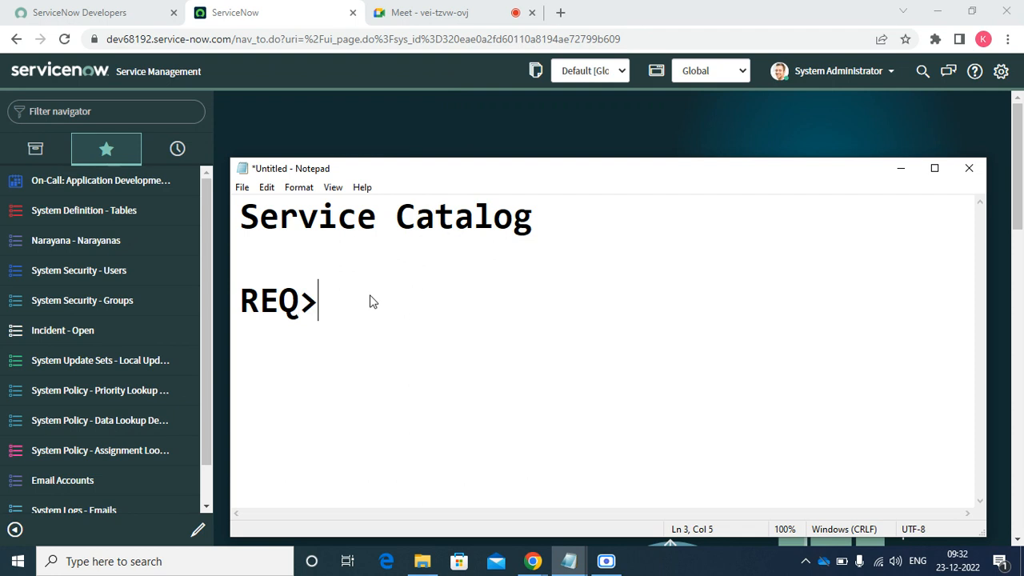
text(RIT)
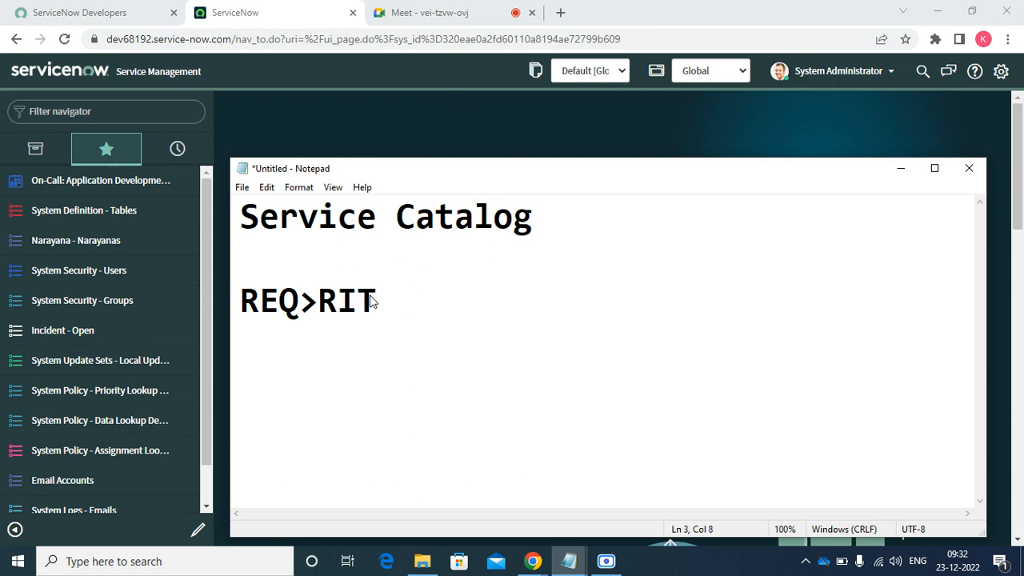
text(M>)
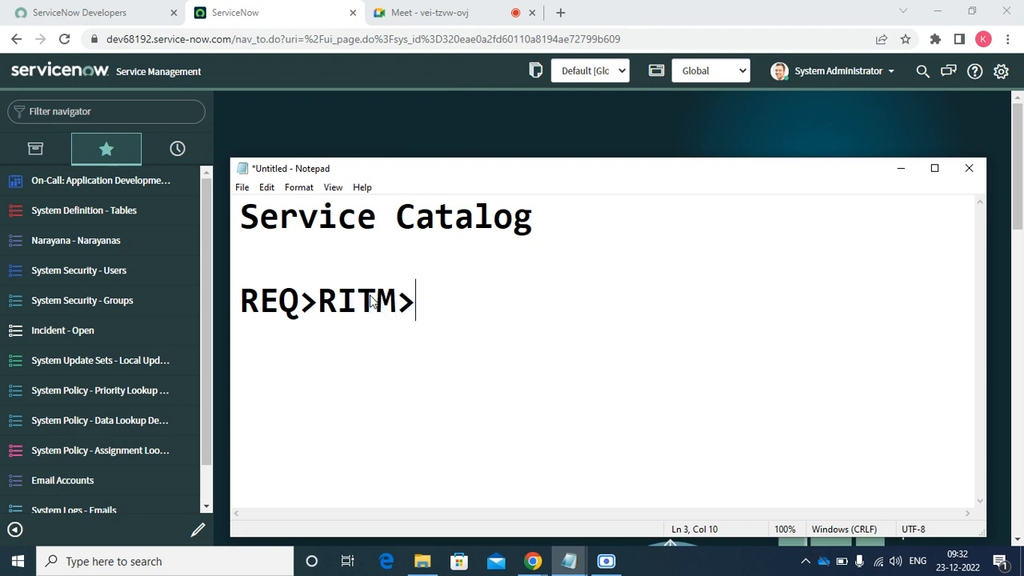
text(CTAKS)
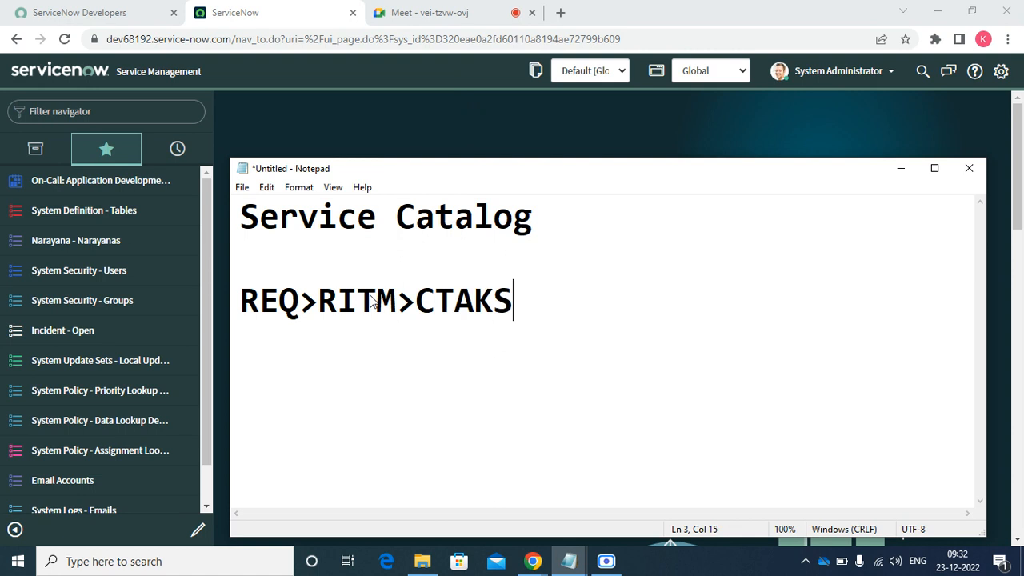
key(BackSpace)
key(BackSpace)
text(SK)
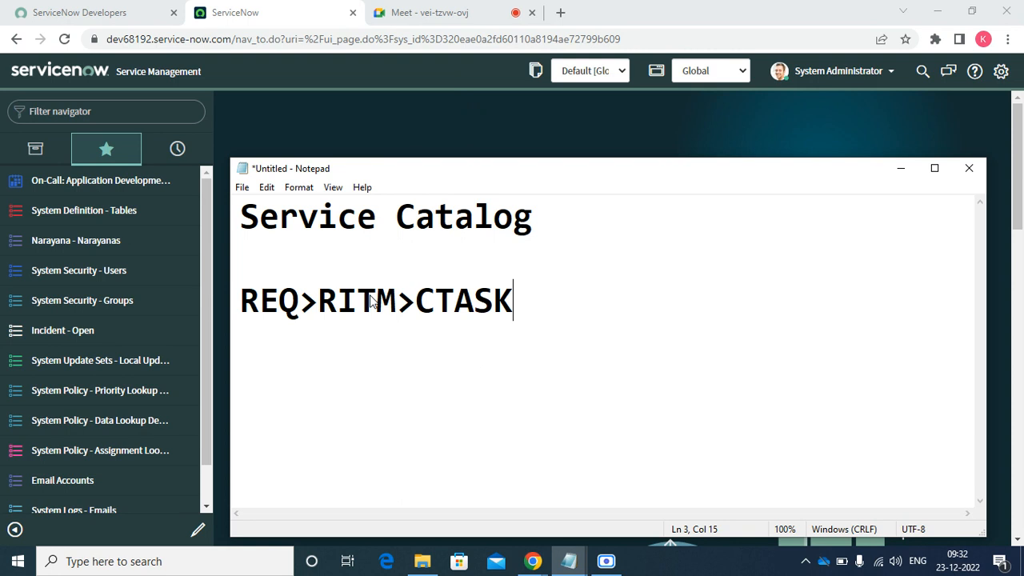
key(Return)
key(Return)
- Admit the waiting participant to the Google Meet call, then return to the ServiceNow tab
click(431, 24)
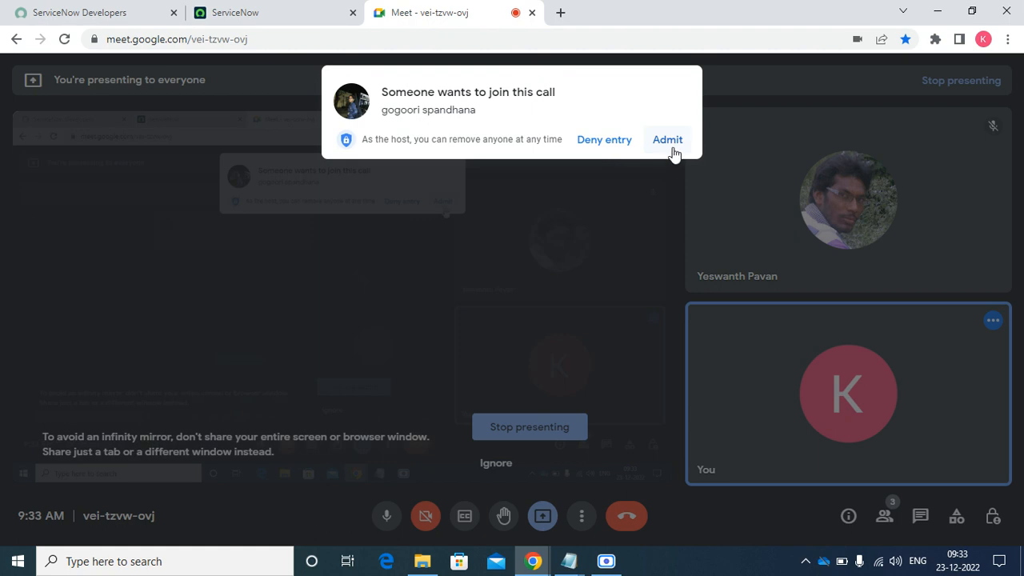
click(671, 146)
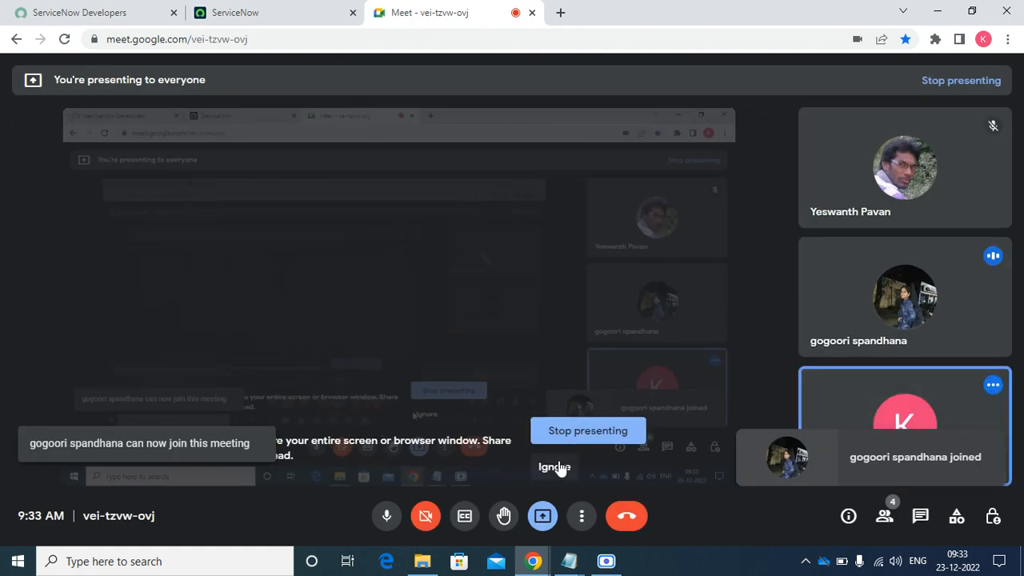
click(557, 464)
click(309, 14)
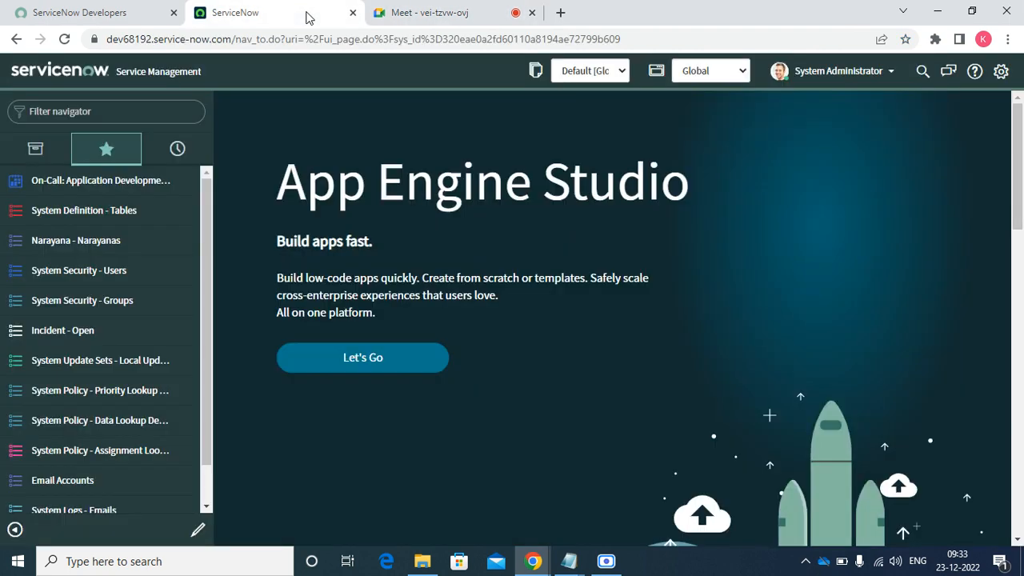
- Bring the Untitled Notepad note back to front with the cursor after CTASK
click(569, 561)
click(630, 506)
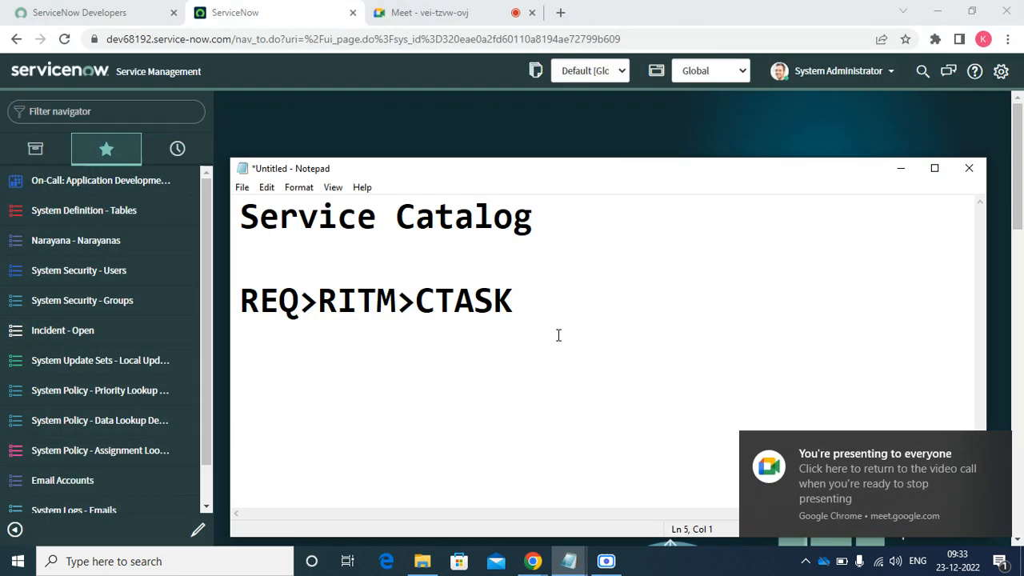
click(569, 298)
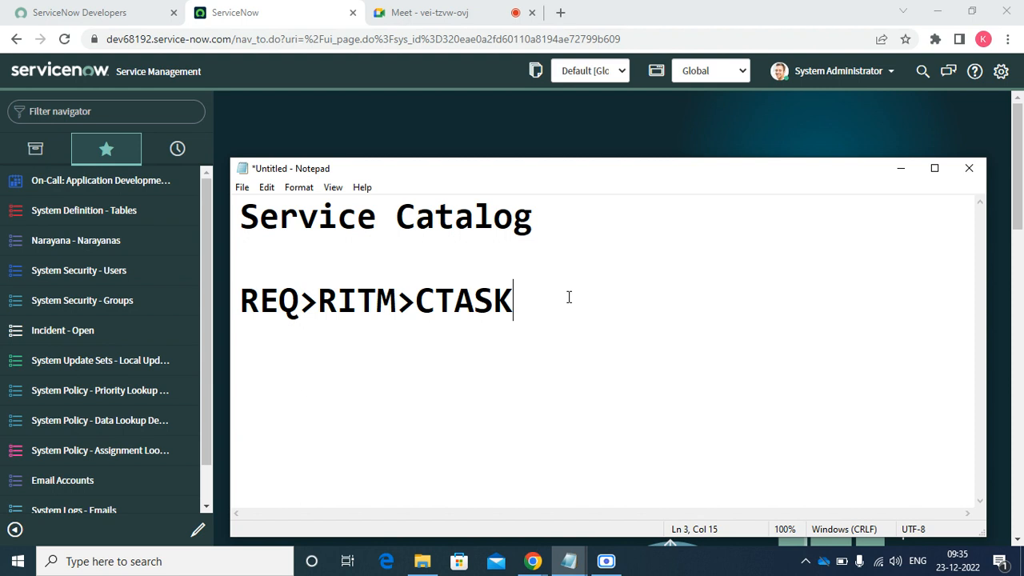
- Type 'RECORD PRODUCER' two lines below REQ>RITM>CTASK
key(Return)
key(Return)
key(Return)
key(Return)
key(BackSpace)
key(BackSpace)
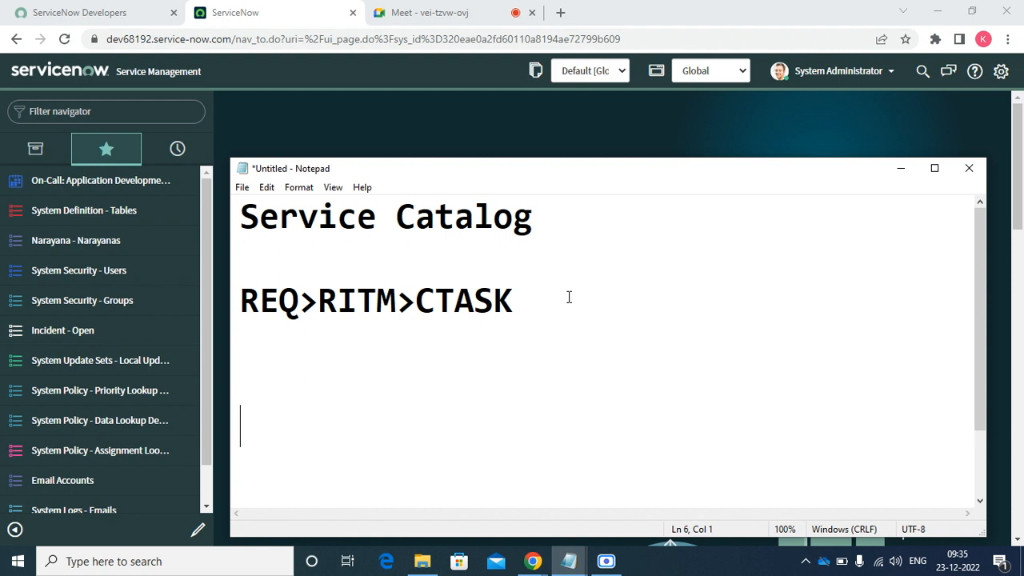
text(rE)
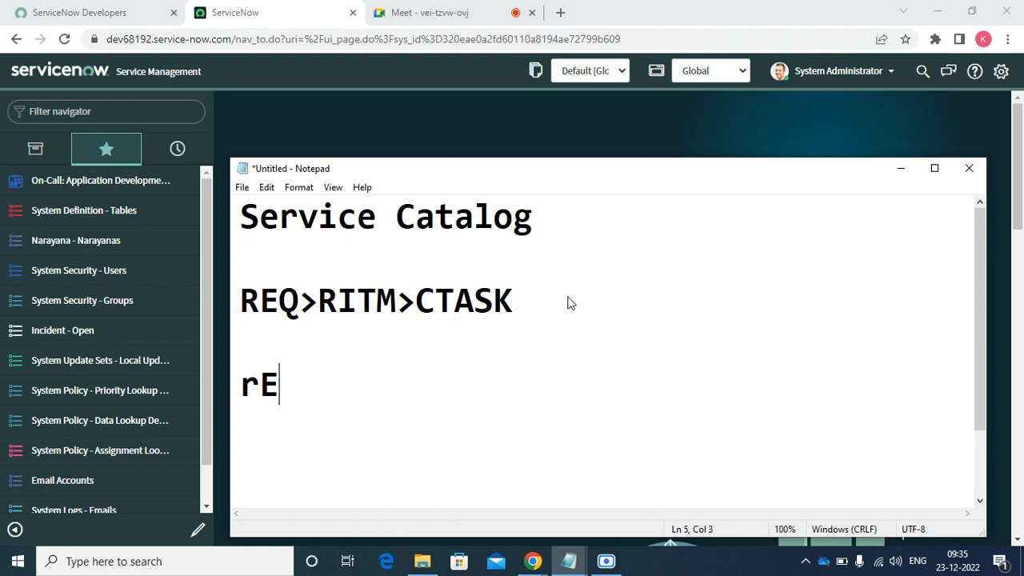
key(BackSpace)
key(BackSpace)
text(RED)
key(BackSpace)
text(CIR)
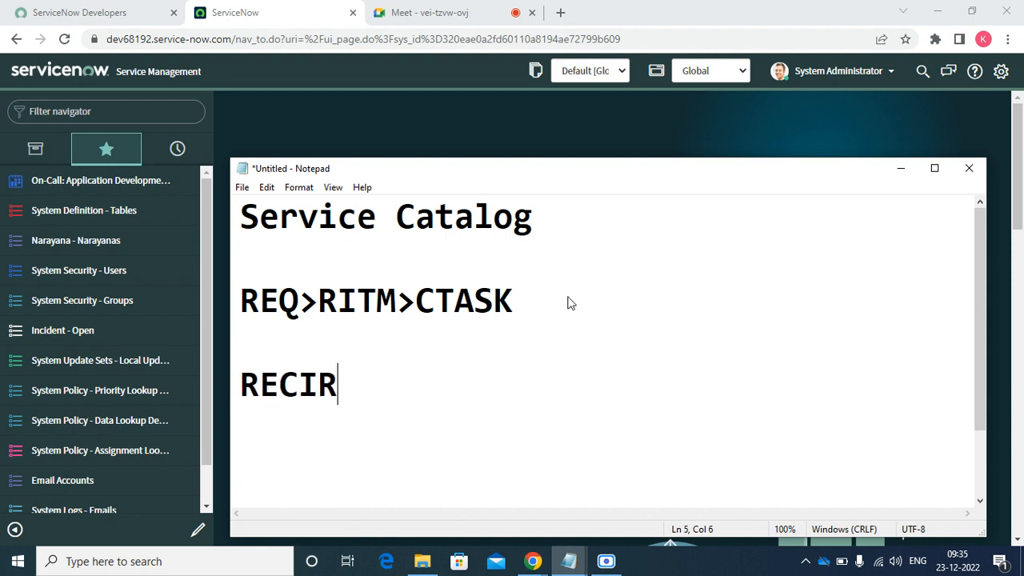
key(BackSpace)
key(BackSpace)
text(OR DPR)
key(BackSpace)
key(BackSpace)
key(BackSpace)
key(BackSpace)
key(BackSpace)
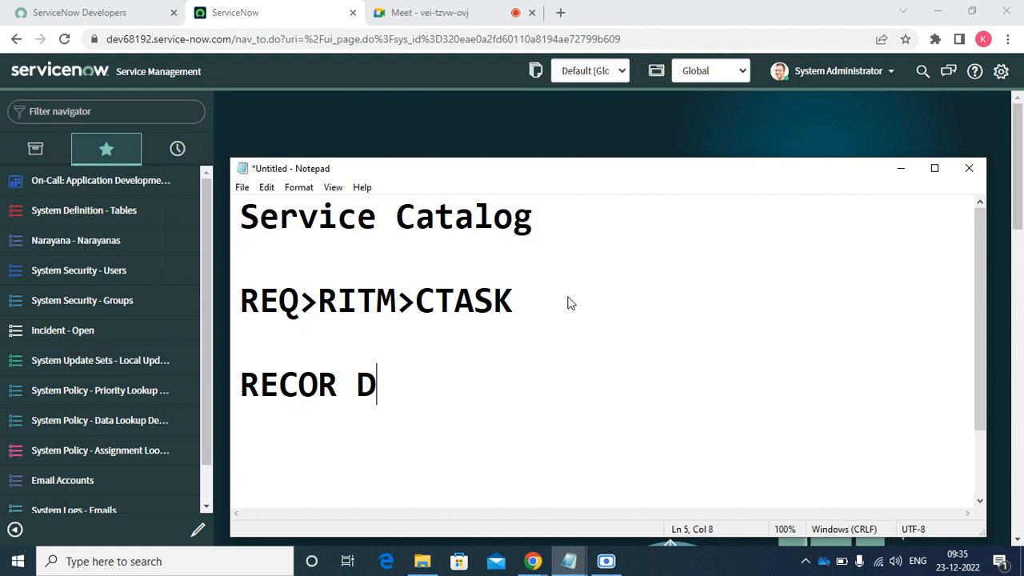
text(RD PROC)
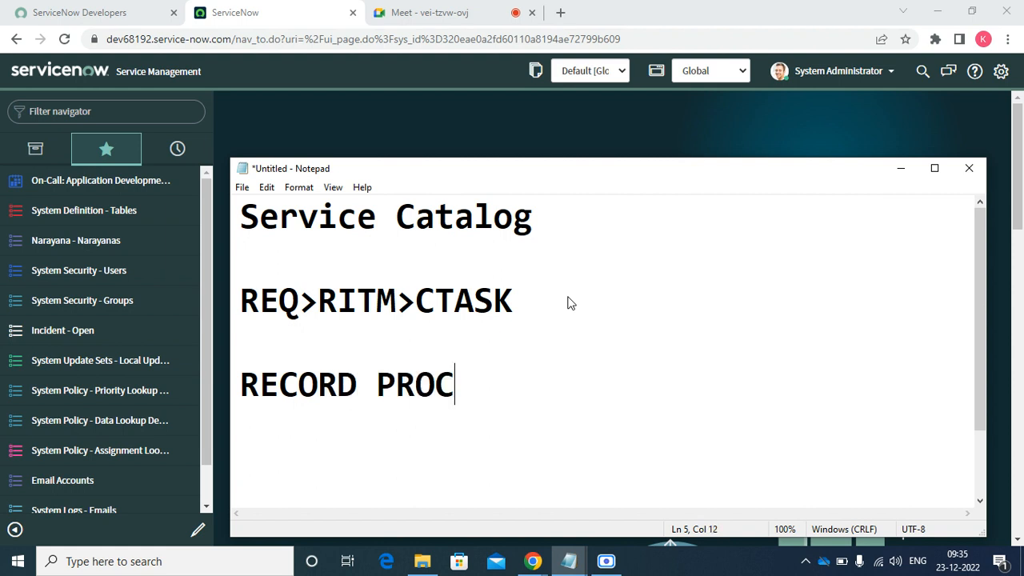
key(BackSpace)
text(DUCER)
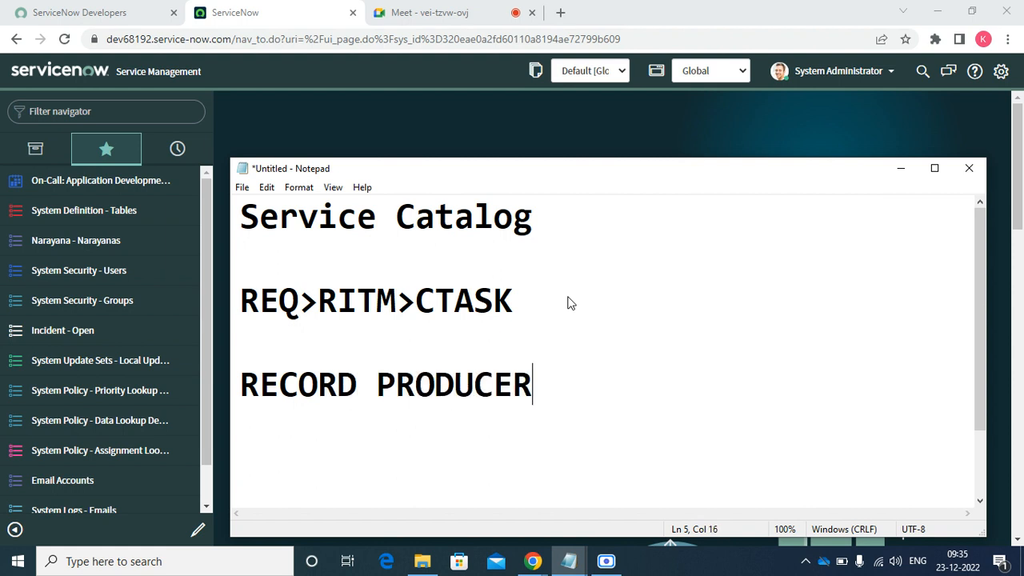
key(Return)
key(Return)
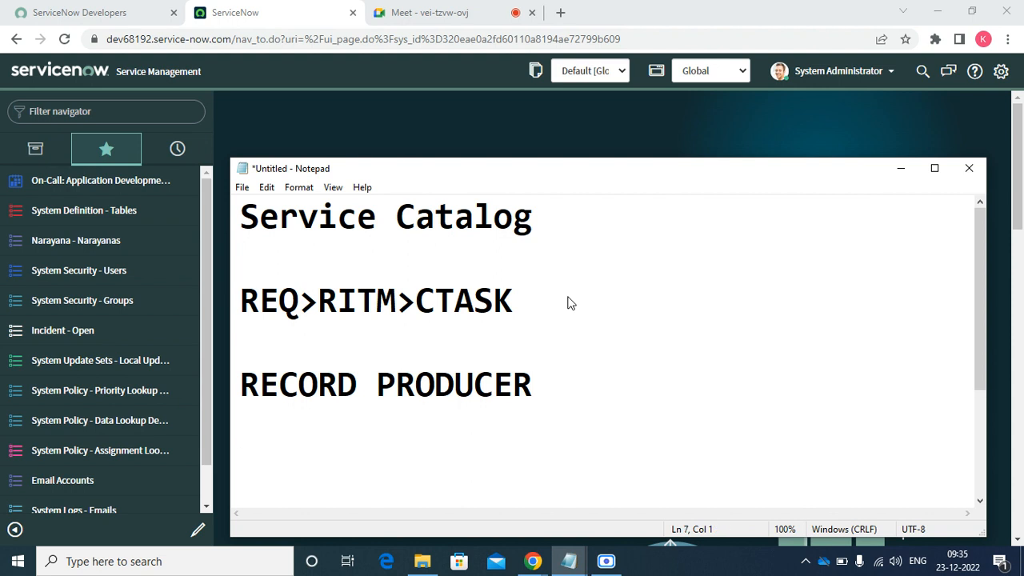
- Maximize Notepad and retype the line as 'Record Producer' with a capital P
click(934, 168)
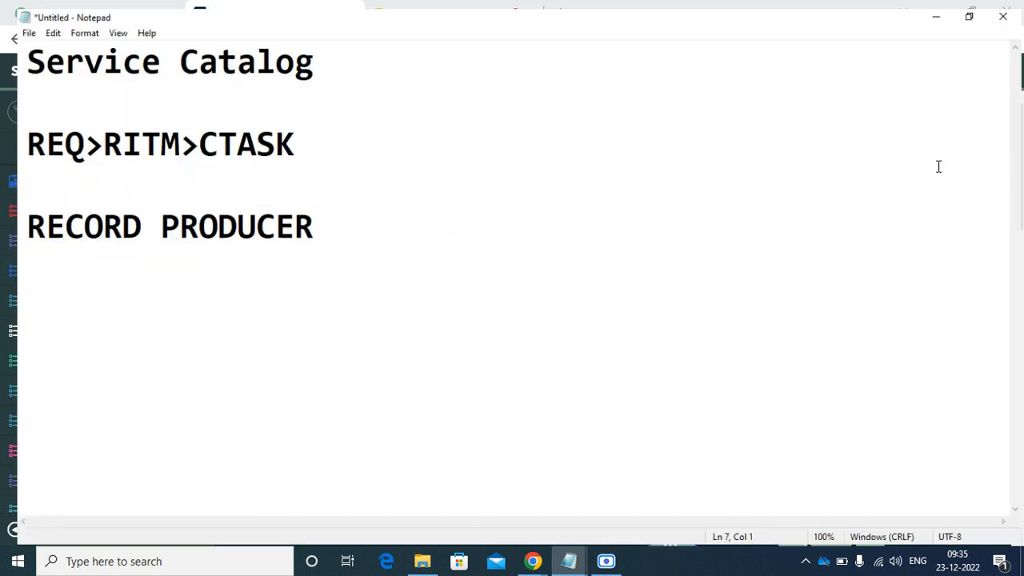
click(375, 231)
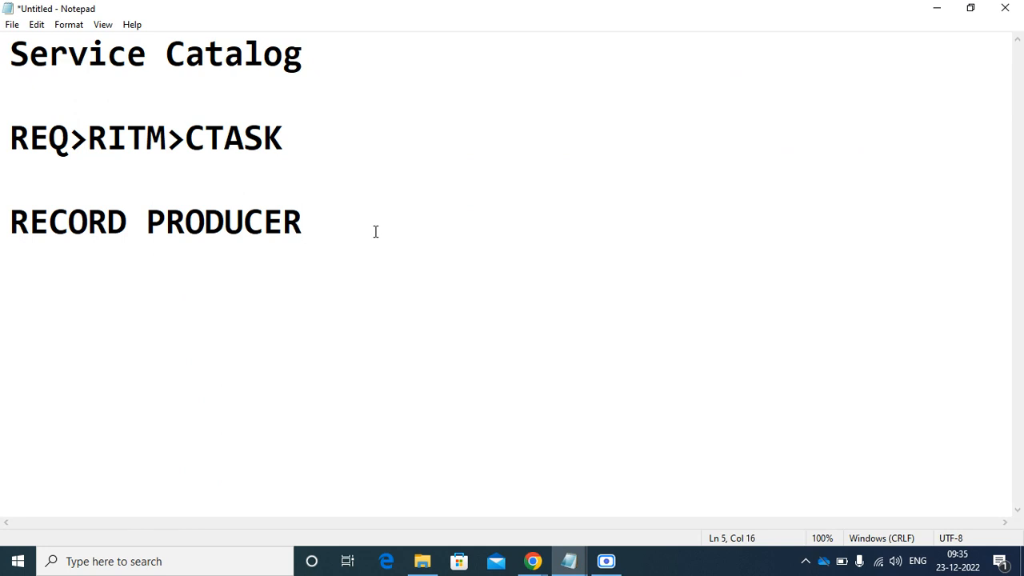
key(BackSpace)
key(BackSpace)
key(BackSpace)
key(BackSpace)
key(BackSpace)
key(BackSpace)
key(BackSpace)
key(BackSpace)
key(BackSpace)
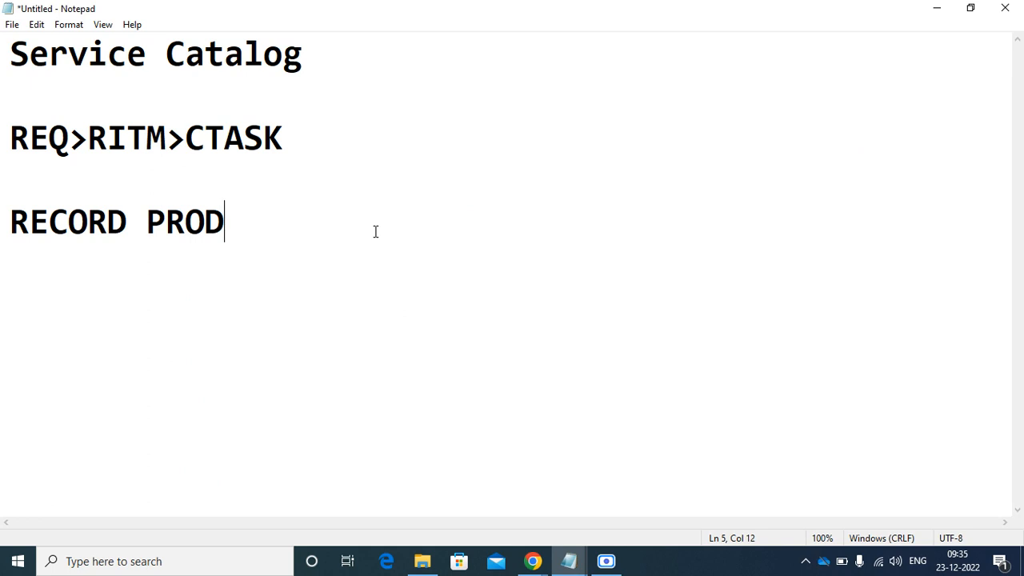
key(BackSpace)
key(BackSpace)
key(BackSpace)
key(BackSpace)
key(BackSpace)
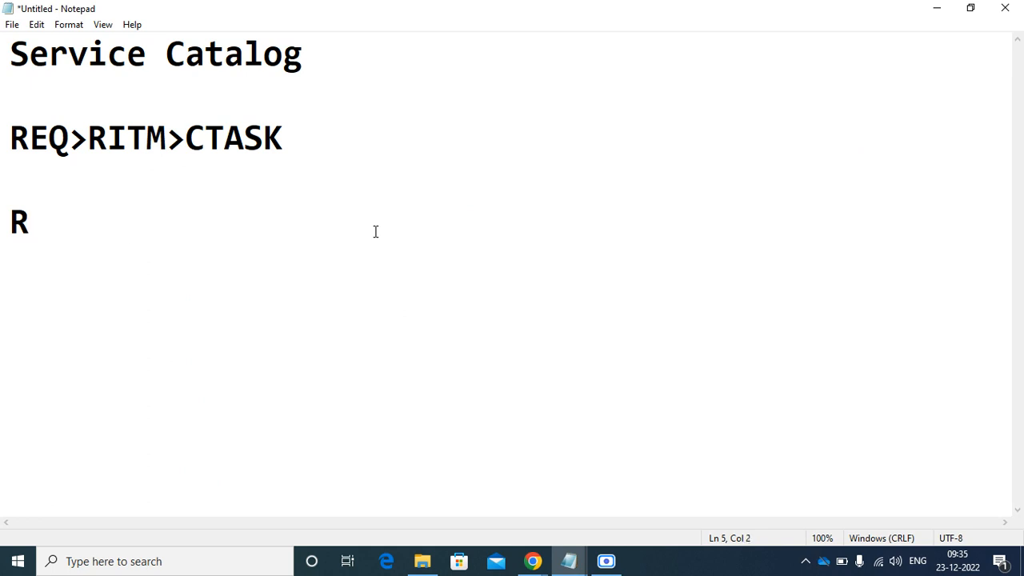
text(ecord produc)
key(BackSpace)
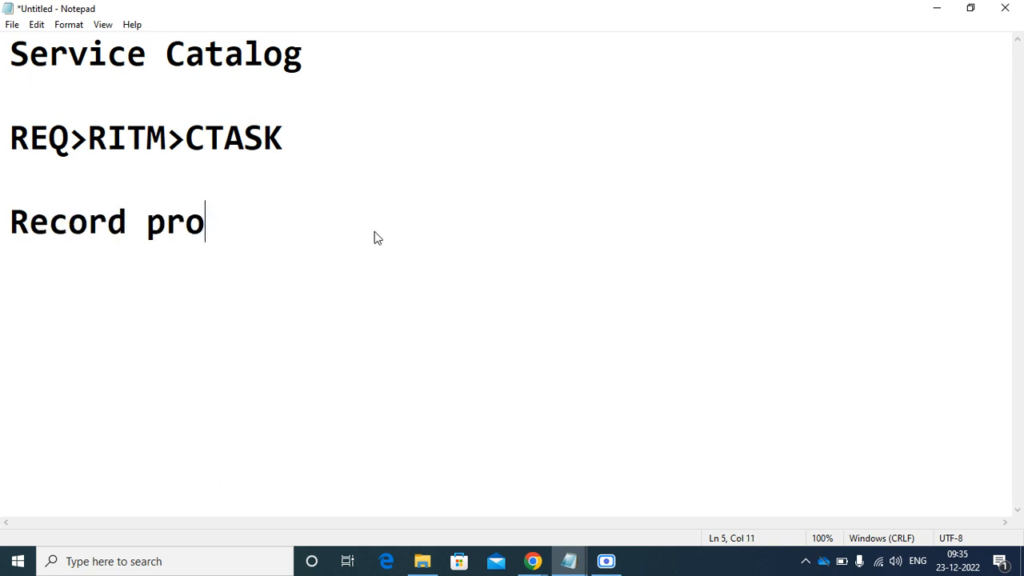
text(ducee)
key(BackSpace)
key(BackSpace)
text(r)
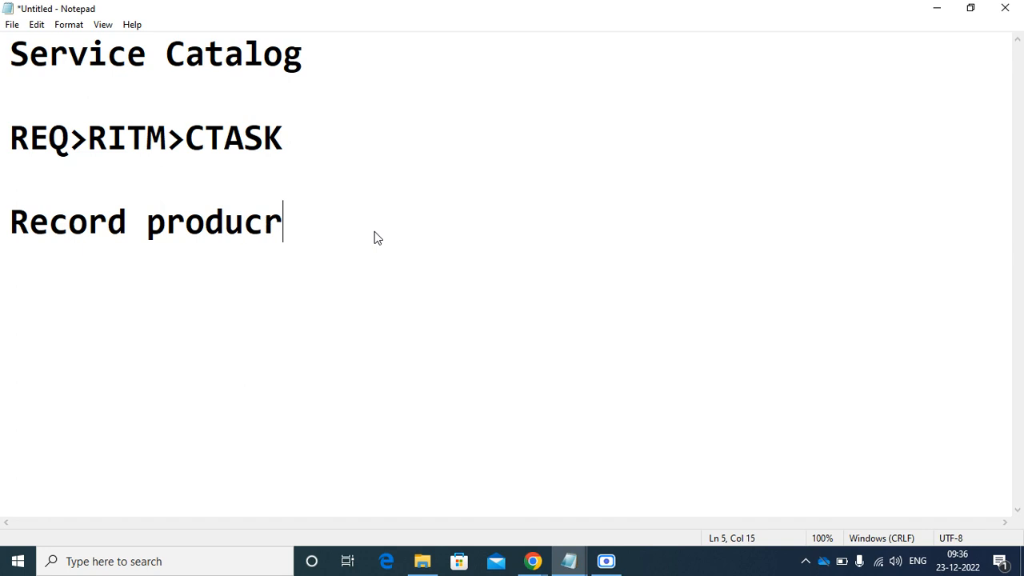
key(BackSpace)
text(er)
key(Left)
key(Left)
key(Left)
key(Left)
key(Left)
key(Left)
key(Left)
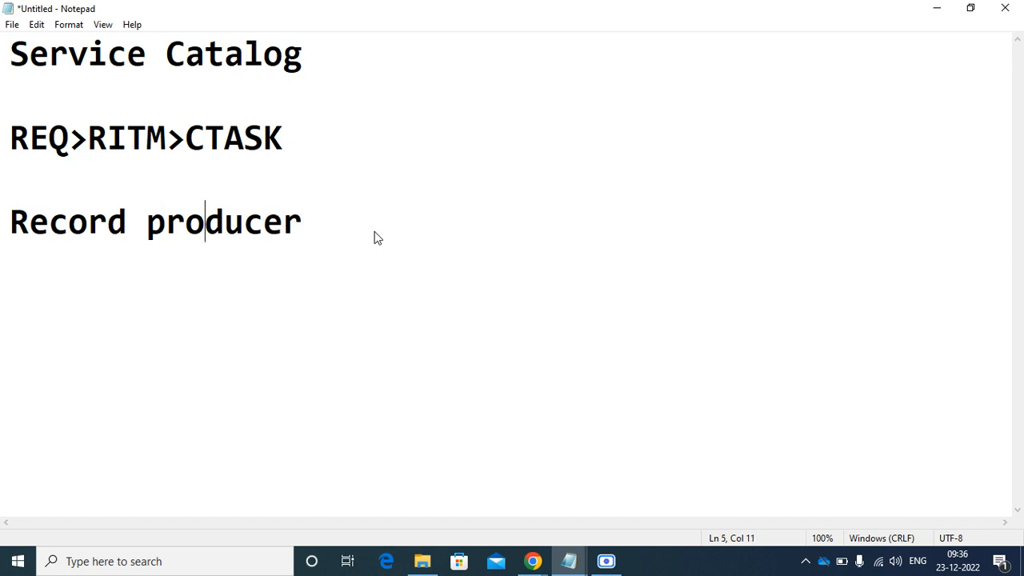
key(BackSpace)
text(P)
key(Right)
key(Right)
key(Right)
key(Right)
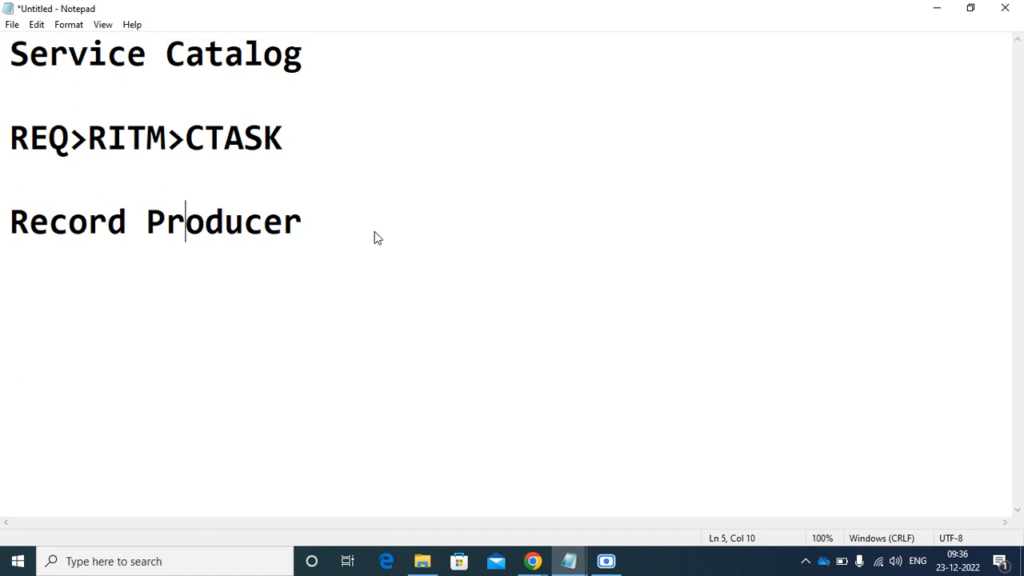
key(Right)
key(Right)
key(Right)
key(Return)
key(Return)
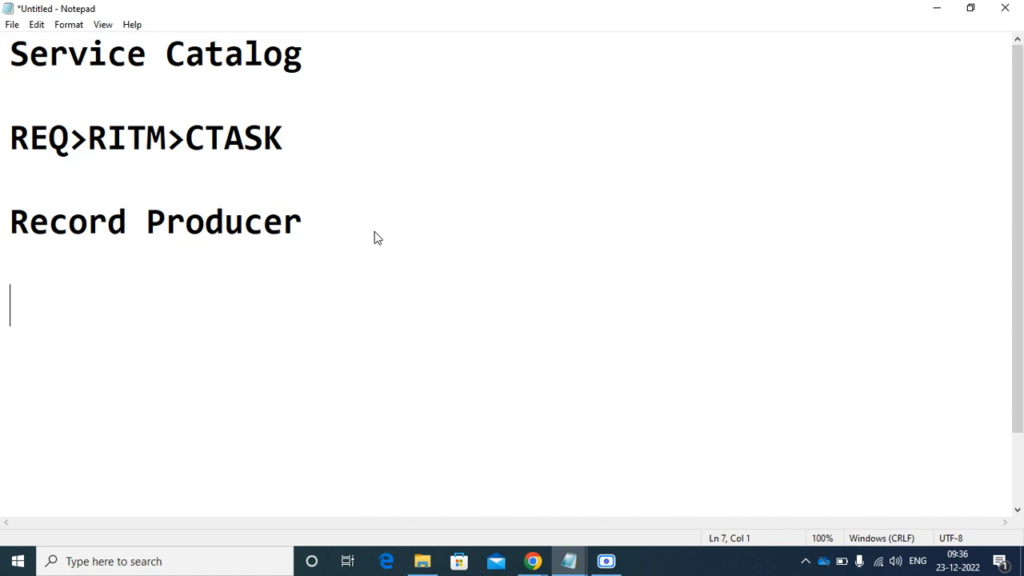
- Type 'Any table' on the empty line below Record Producer
text(ANy)
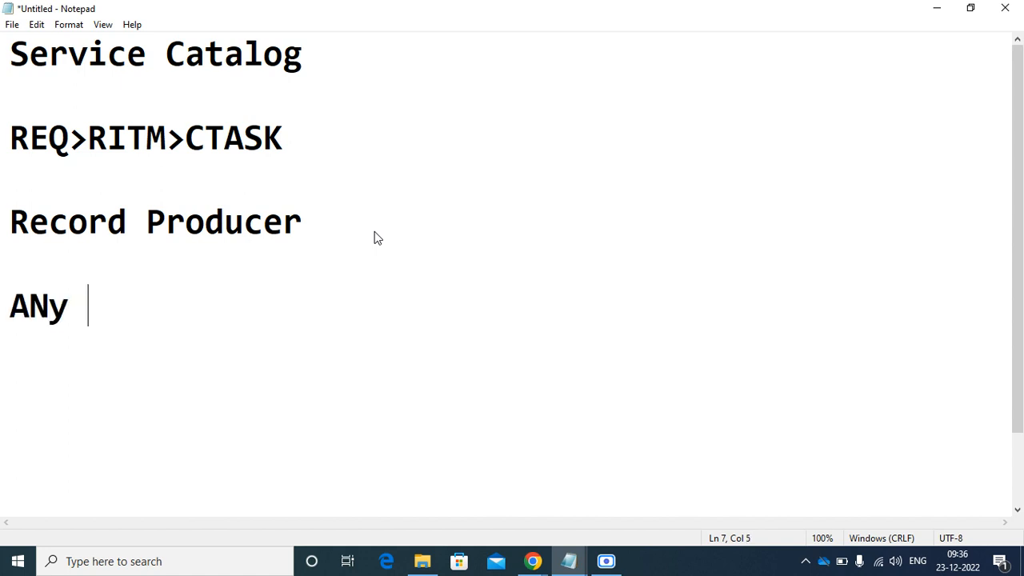
key(BackSpace)
key(BackSpace)
key(BackSpace)
text(ny table)
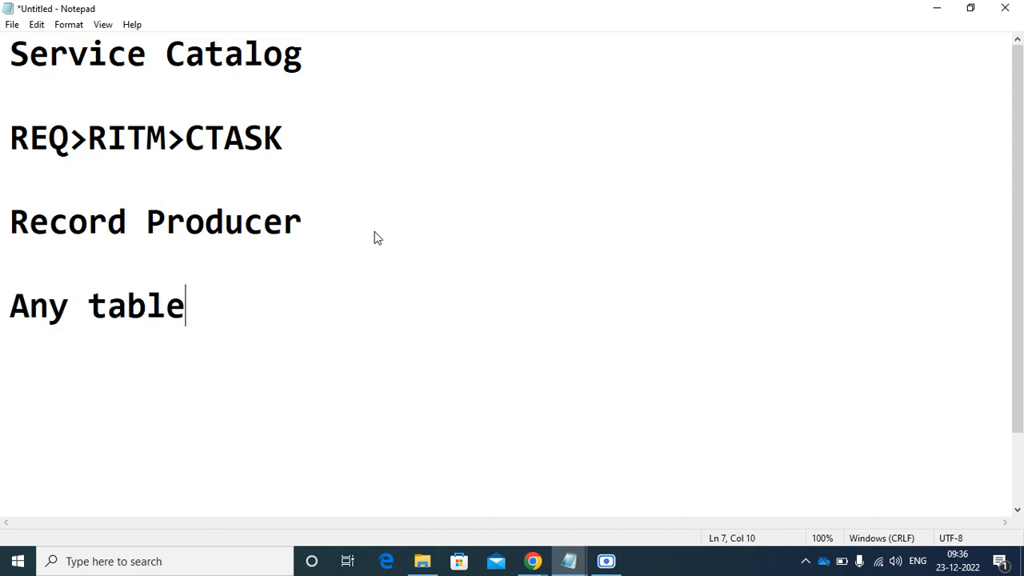
key(Return)
key(Return)
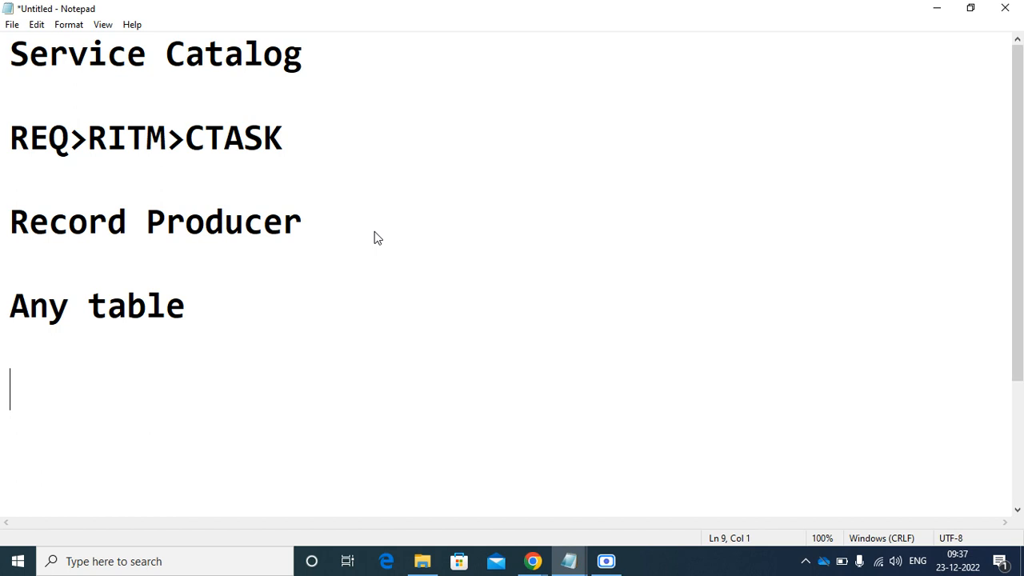
- Filter the ServiceNow navigator for 'Record pro', favorite Record Producers, then return to Notepad
click(535, 563)
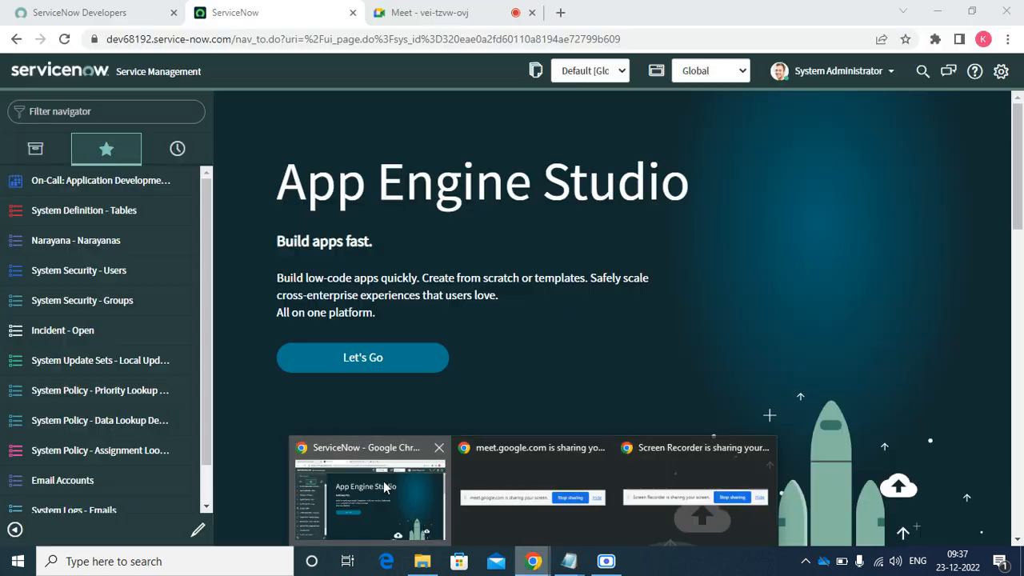
click(383, 481)
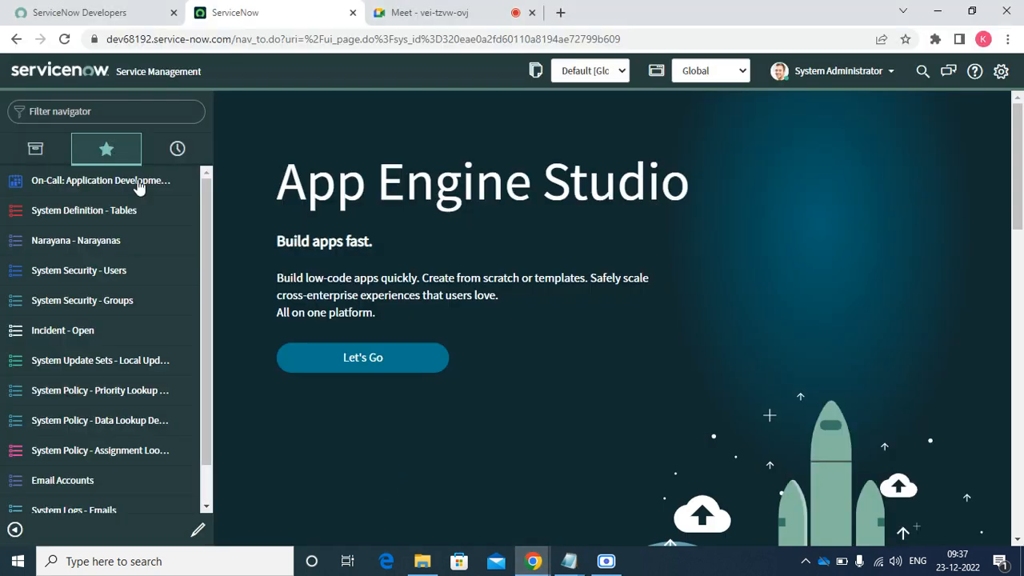
click(126, 109)
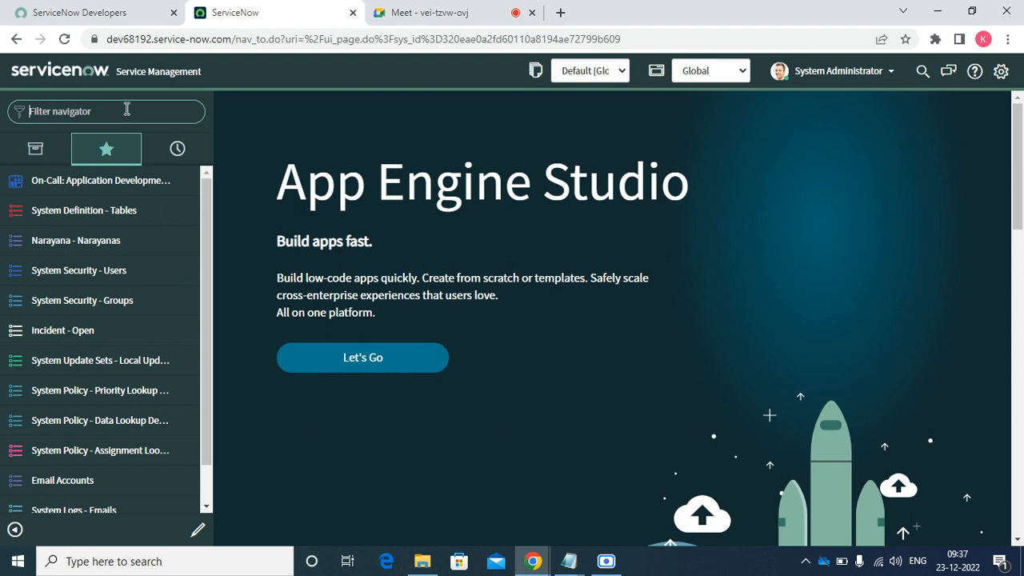
text(Record pro)
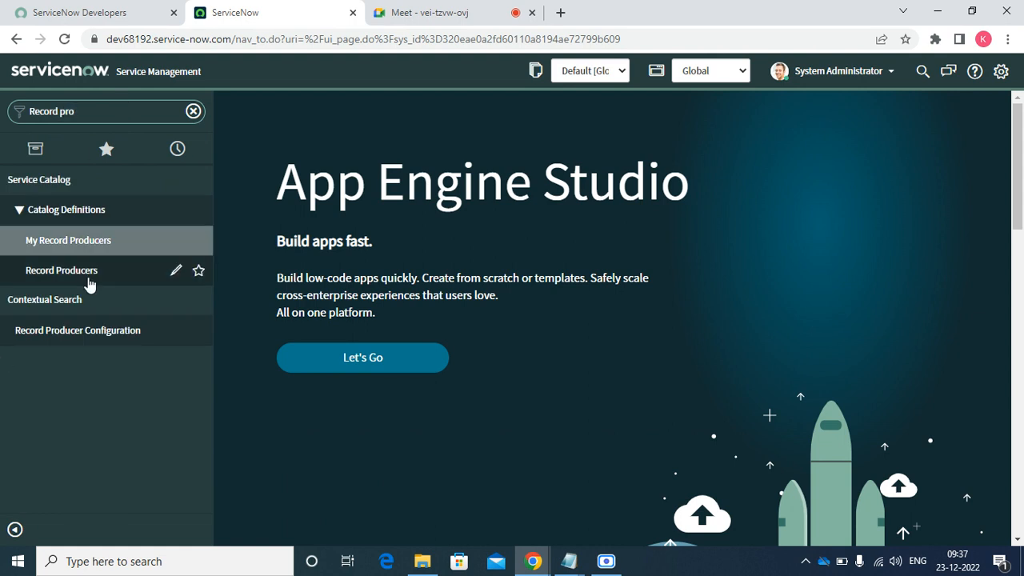
click(198, 271)
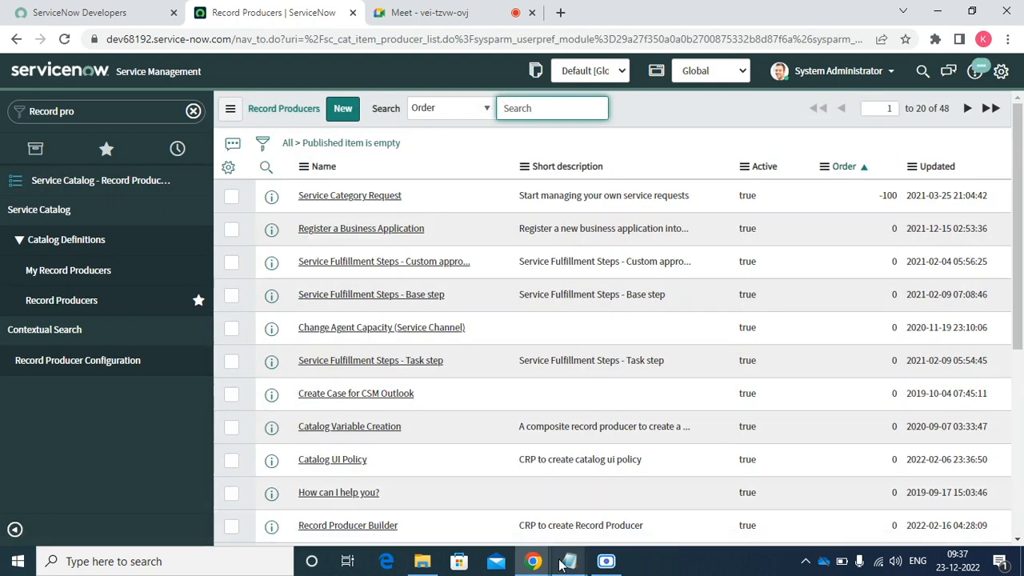
mouse_move(567, 562)
click(622, 492)
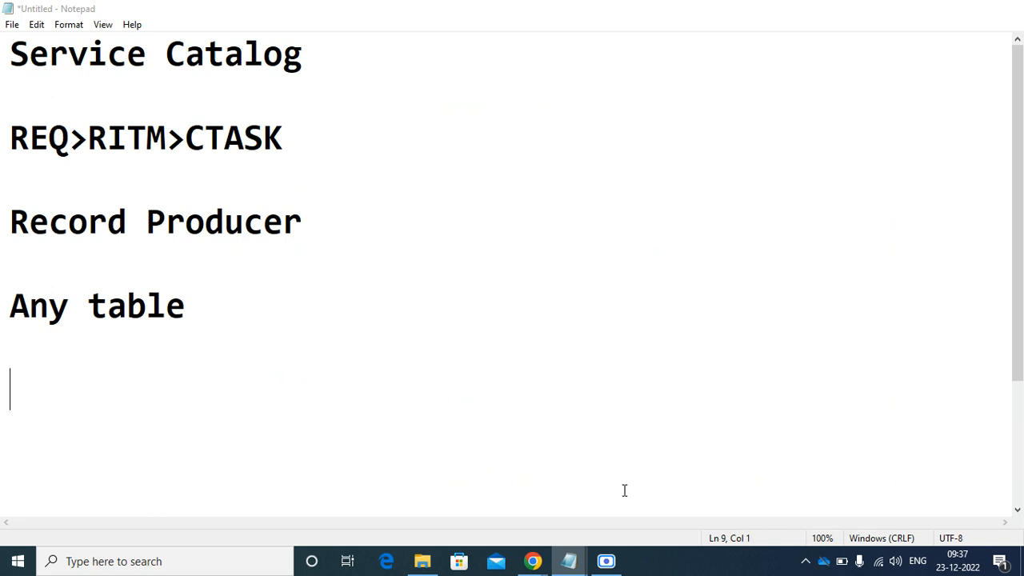
- Replace the 'Any table' line with 'Incident'
click(214, 314)
key(BackSpace)
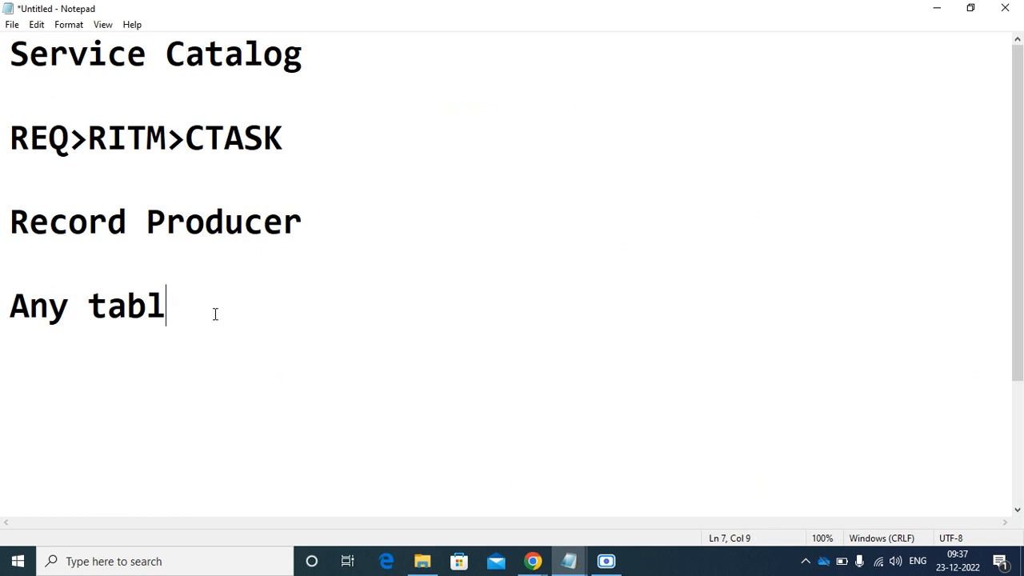
key(BackSpace)
key(BackSpace)
key(BackSpace)
key(BackSpace)
key(BackSpace)
key(BackSpace)
key(BackSpace)
key(BackSpace)
key(BackSpace)
key(Return)
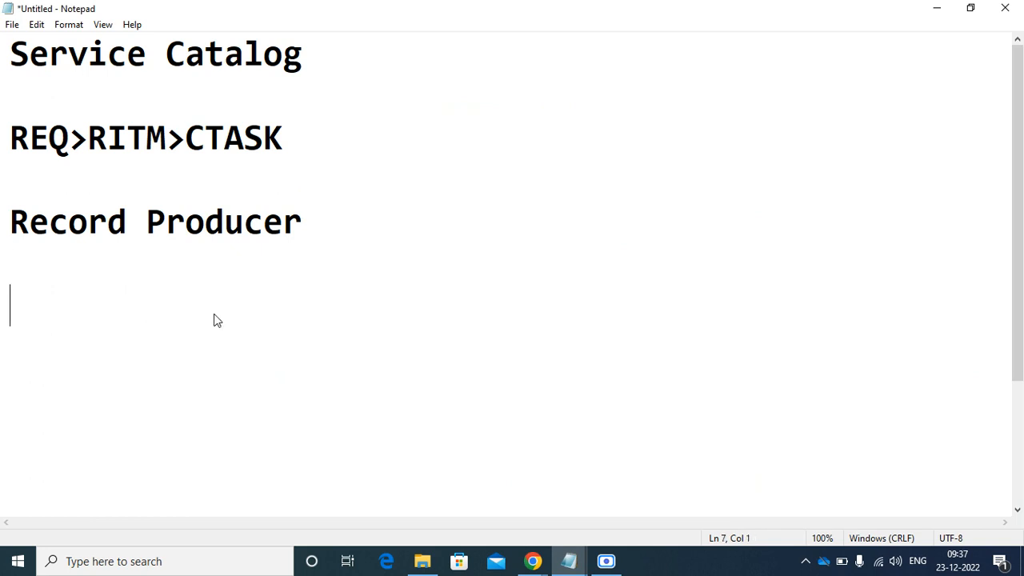
text(Incident)
key(Return)
key(Return)
key(Return)
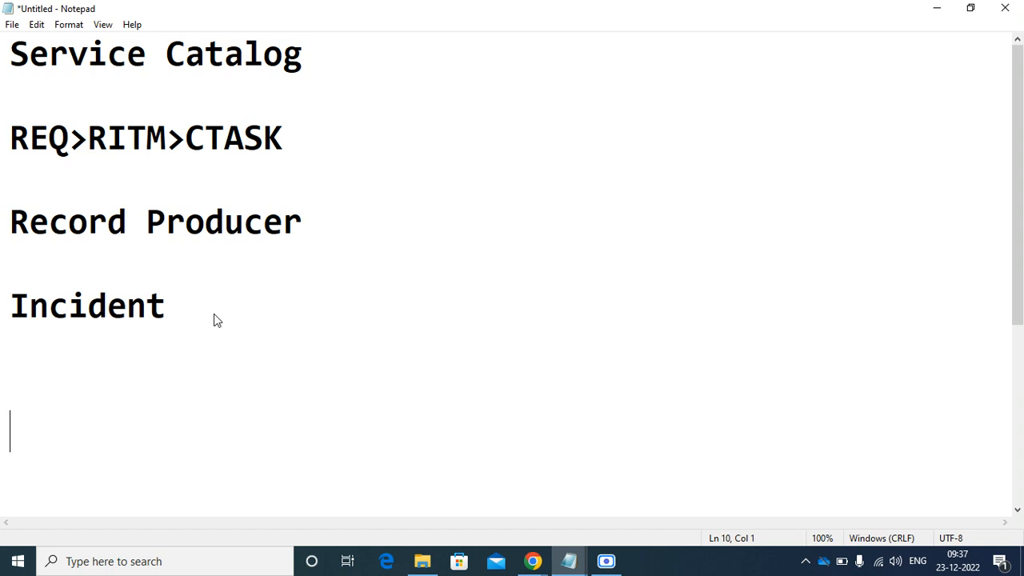
key(BackSpace)
key(BackSpace)
- List the variables 'Who is facing the issue?', Category, Impact and Urgency on separate lines
text(Reqes)
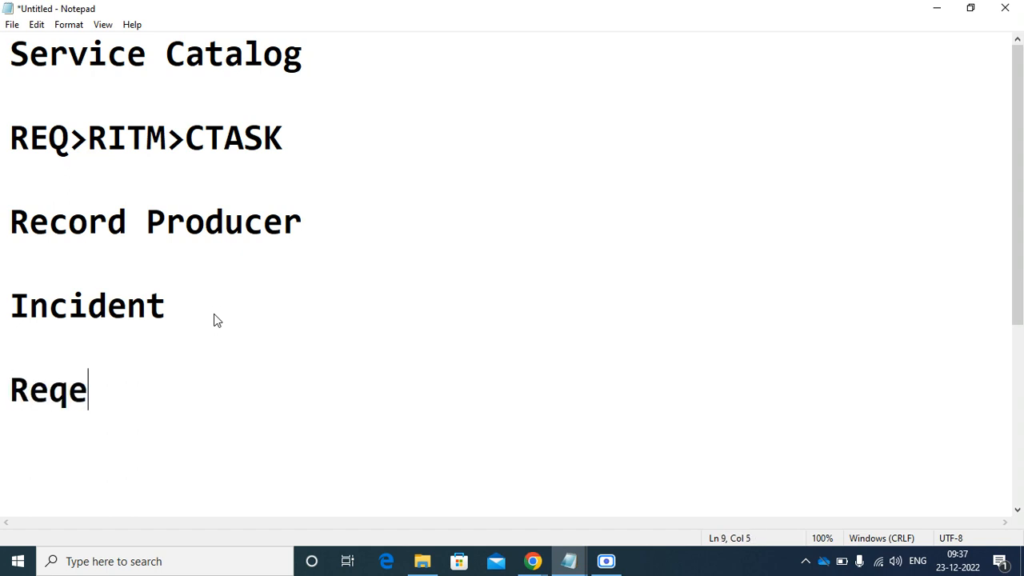
key(BackSpace)
key(BackSpace)
key(BackSpace)
key(BackSpace)
key(BackSpace)
text(Wh)
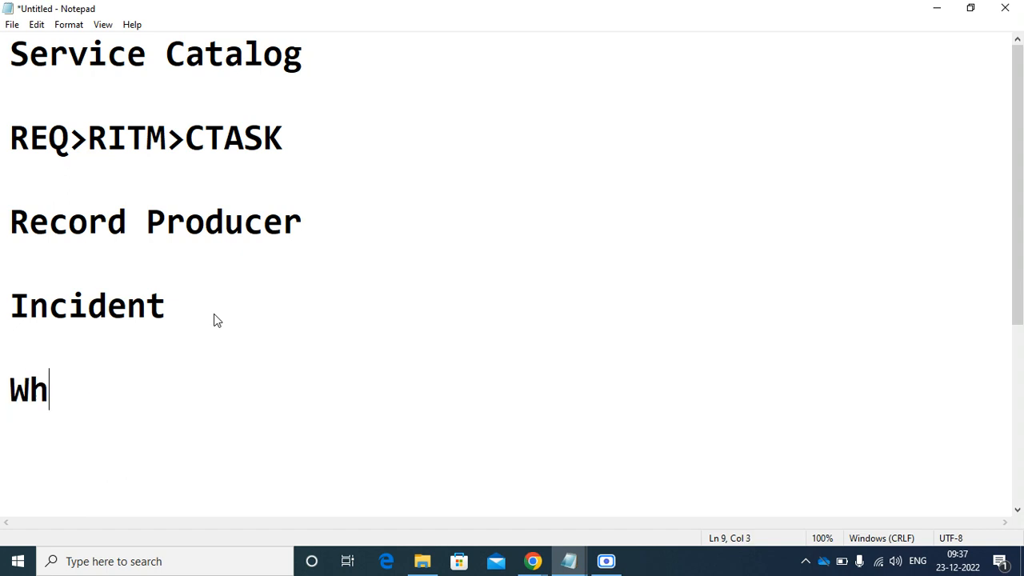
text(o is fa)
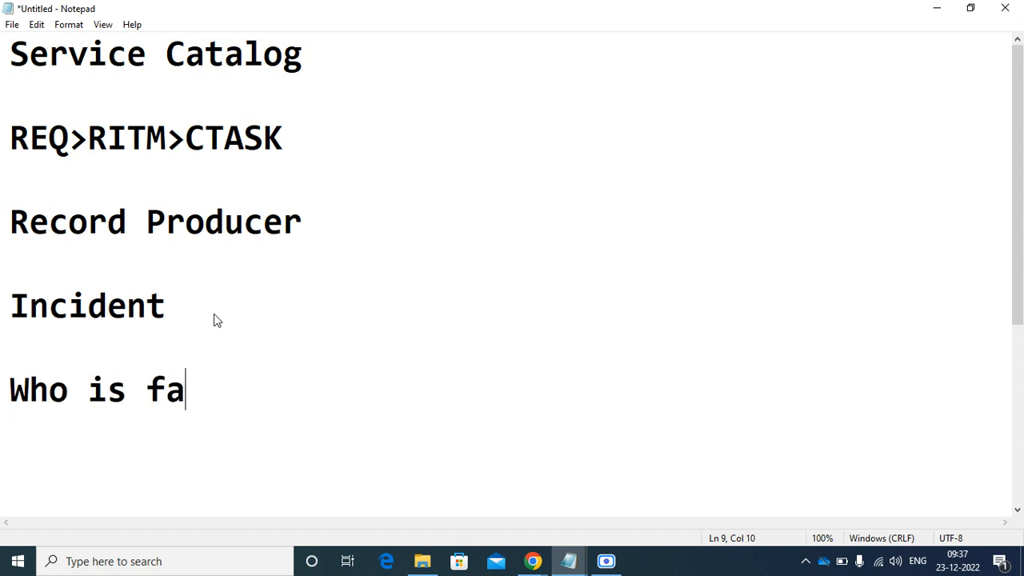
text(cing the )
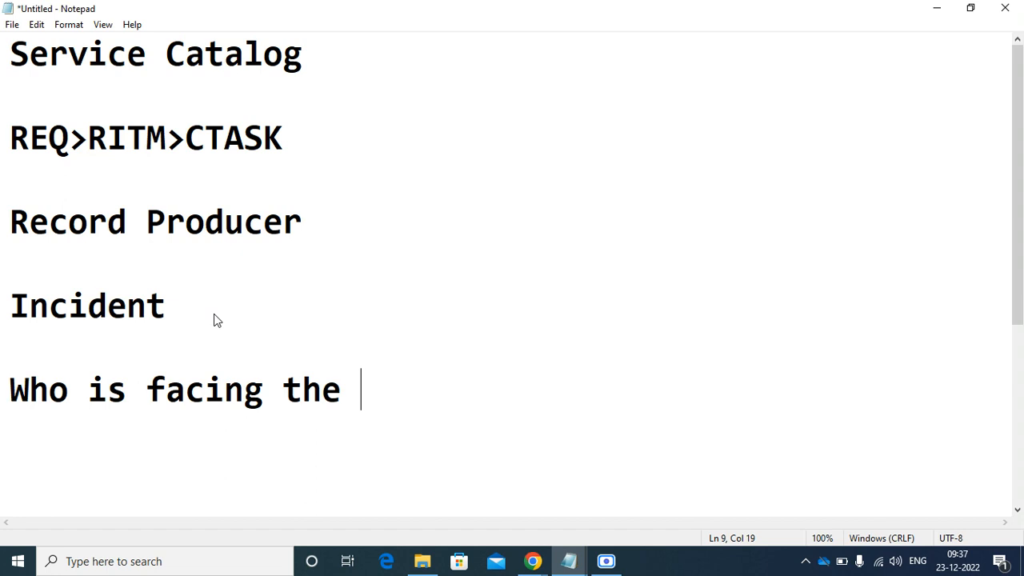
text(issue)
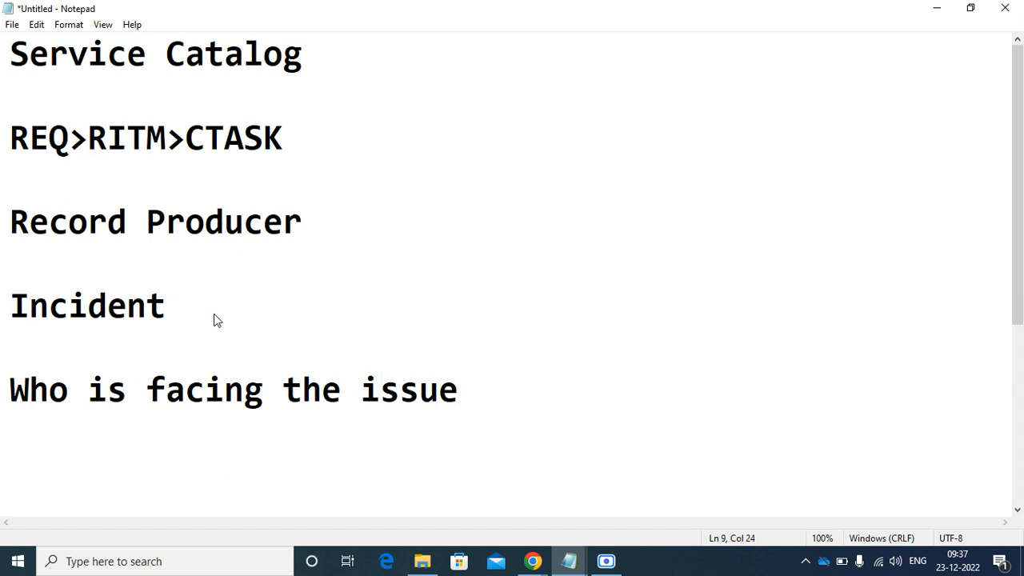
text(?)
key(Return)
key(Return)
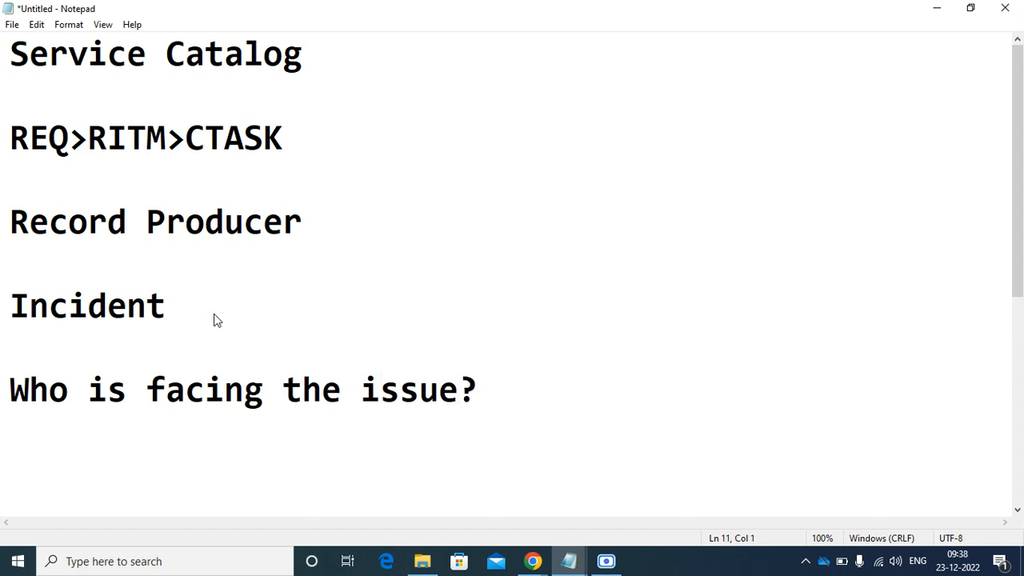
text(Catego)
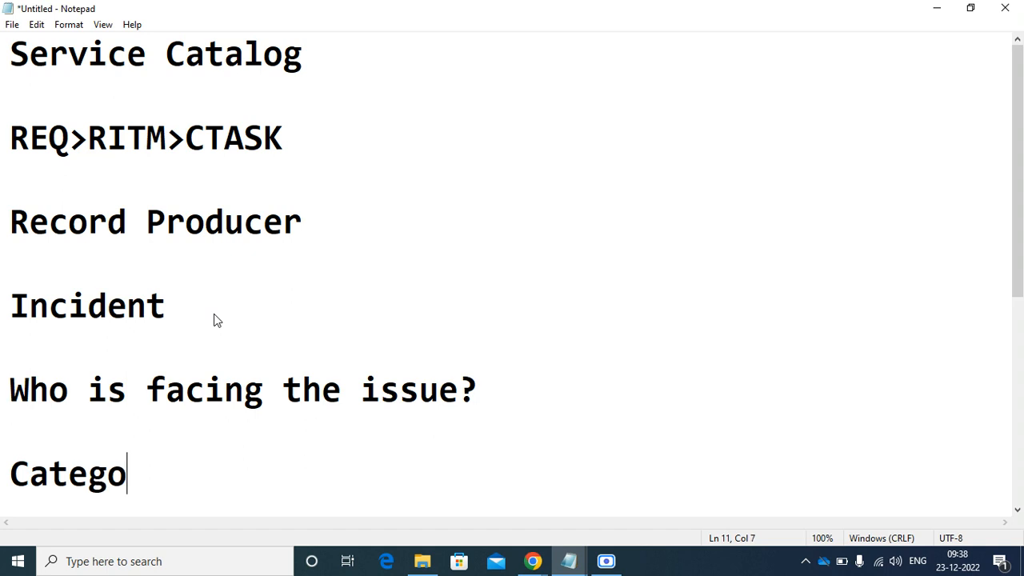
text(ry)
key(Return)
key(Return)
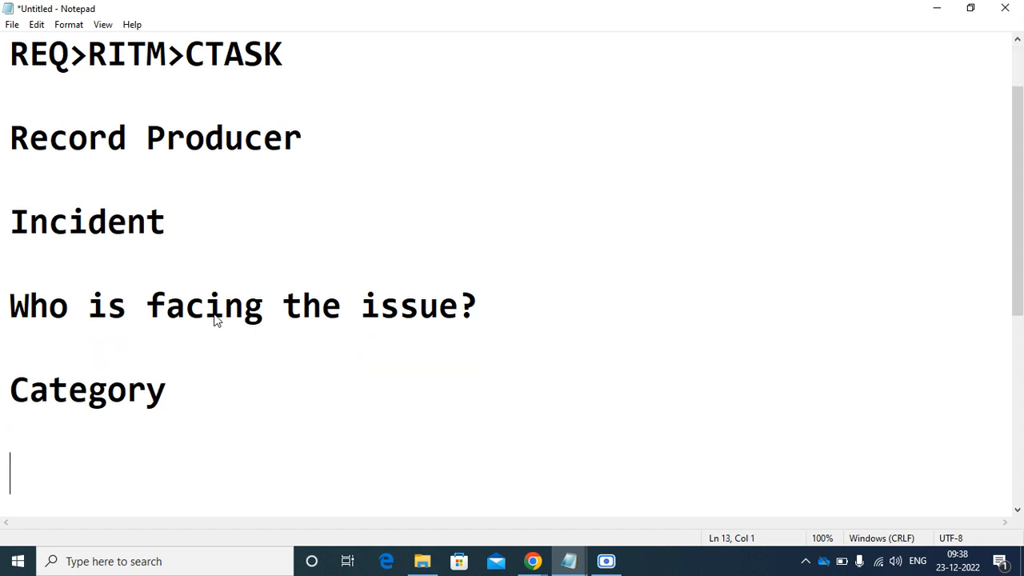
text(Impact)
key(Return)
key(Return)
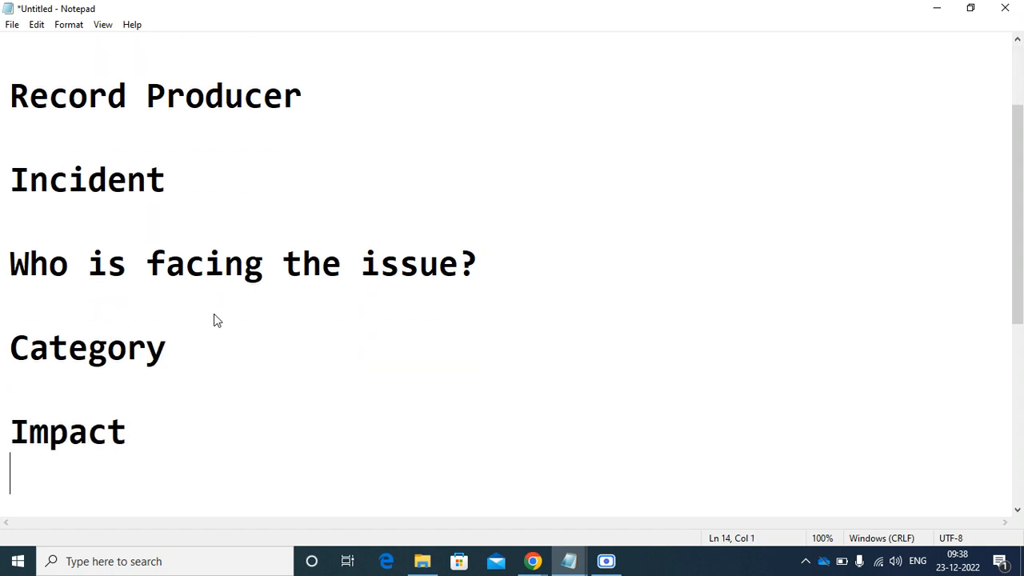
text(Urgency)
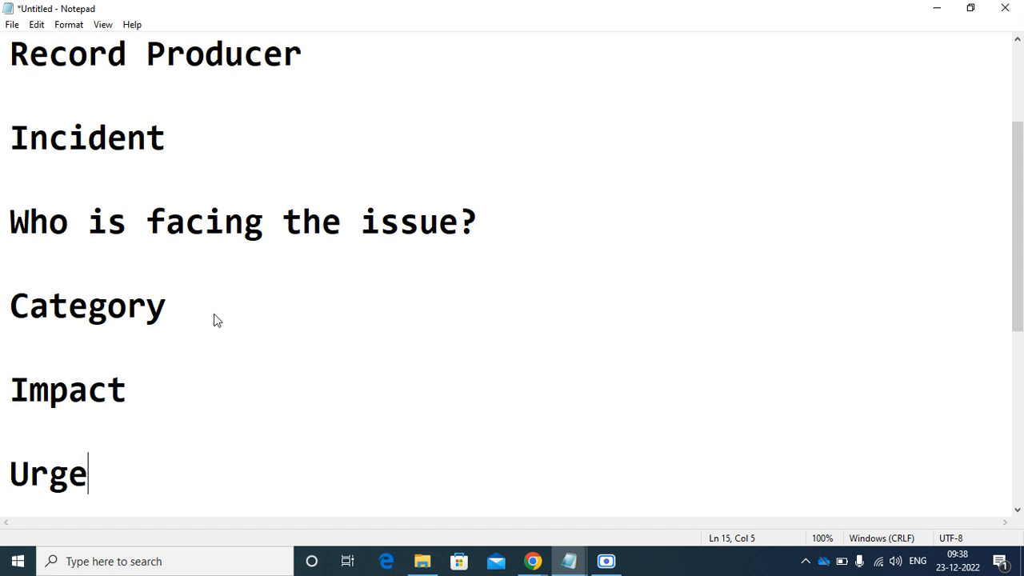
key(Return)
key(Return)
- Add the lines 'Issue' and 'Issue description' to the variable list
text(Isy)
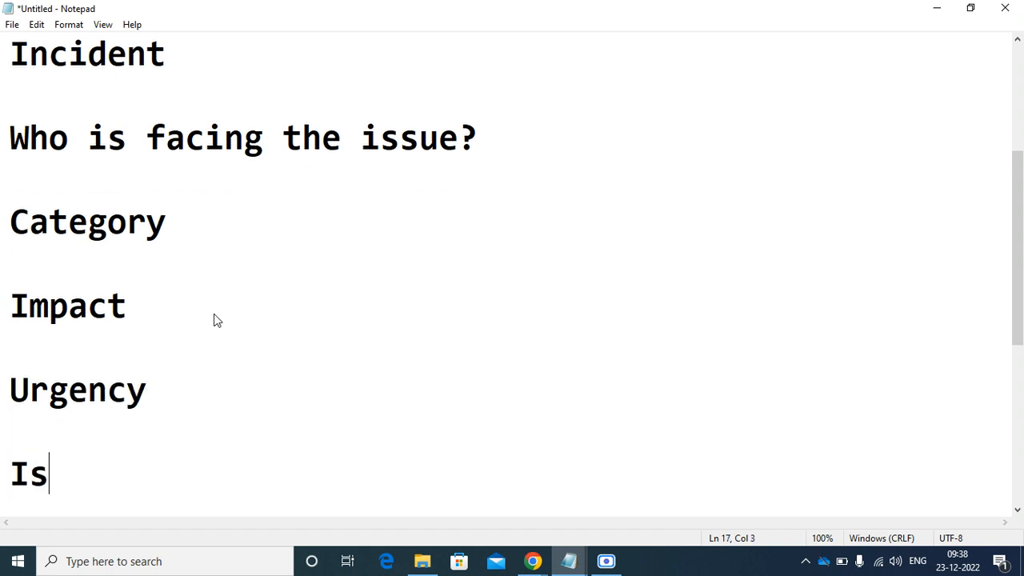
key(BackSpace)
text(ssue)
key(BackSpace)
key(BackSpace)
key(BackSpace)
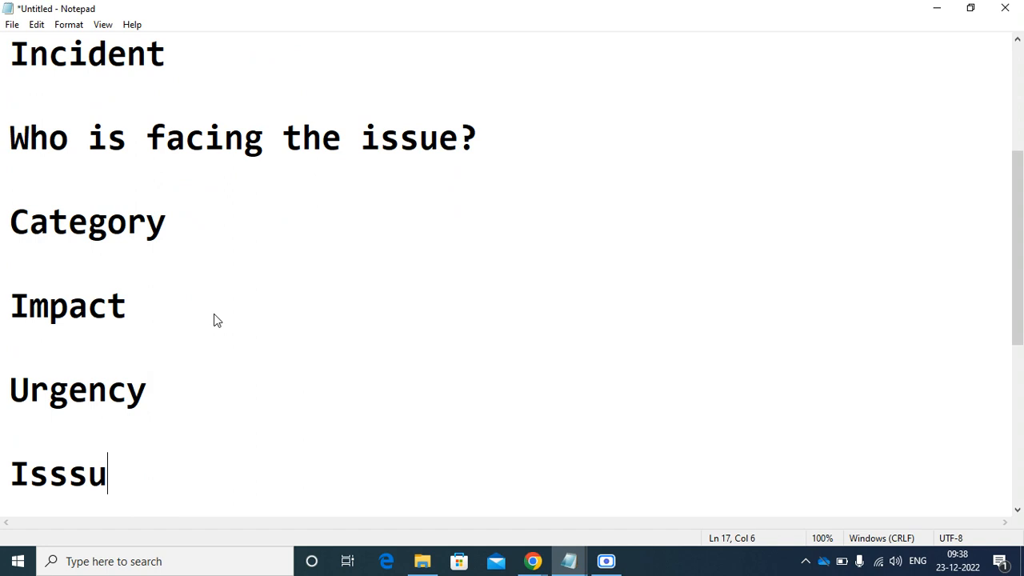
text(ue)
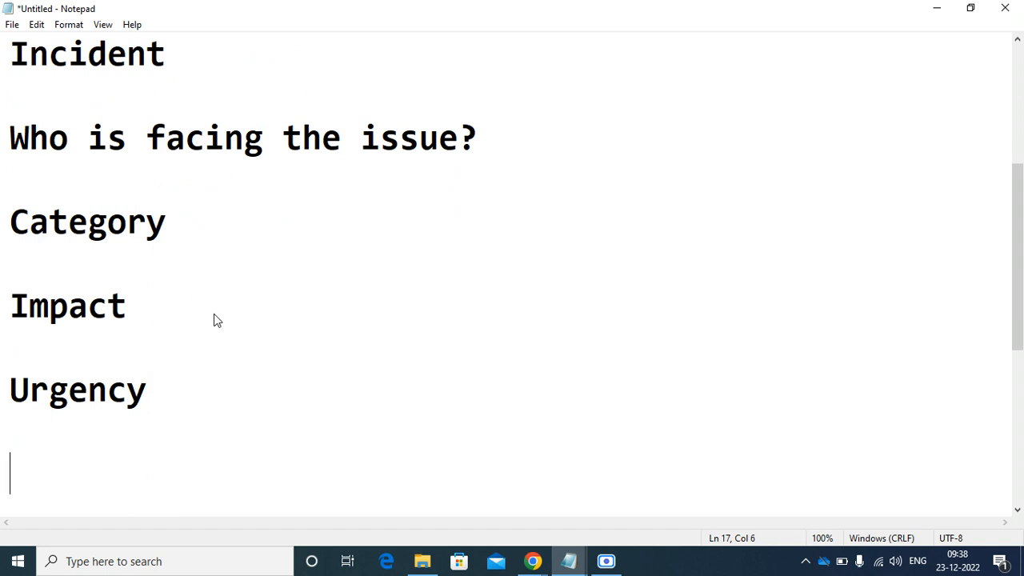
key(Return)
key(Return)
text(Issue sh)
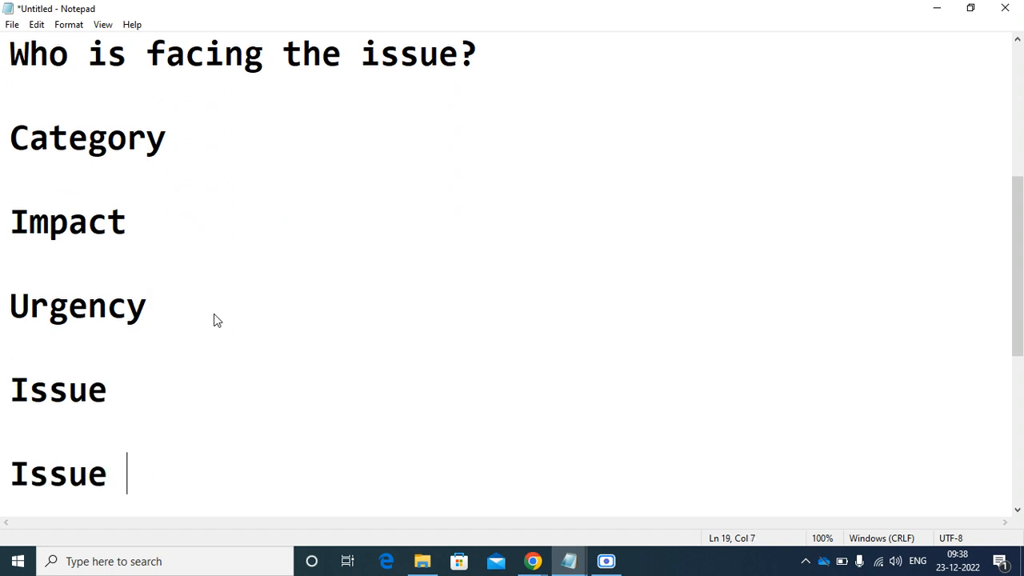
key(BackSpace)
key(BackSpace)
text(descrpt)
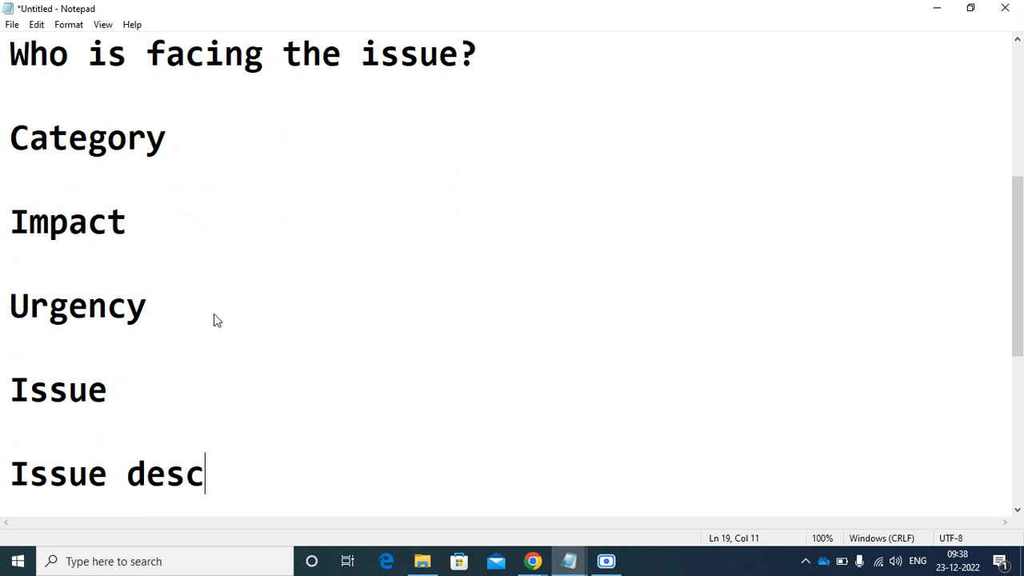
key(BackSpace)
key(BackSpace)
text(itio)
key(BackSpace)
key(BackSpace)
key(BackSpace)
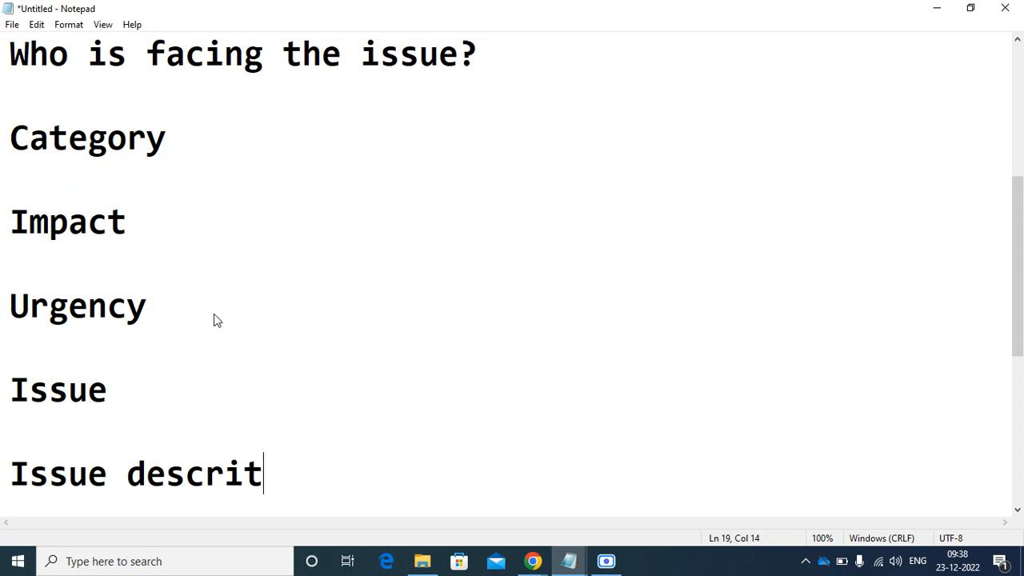
text(ption)
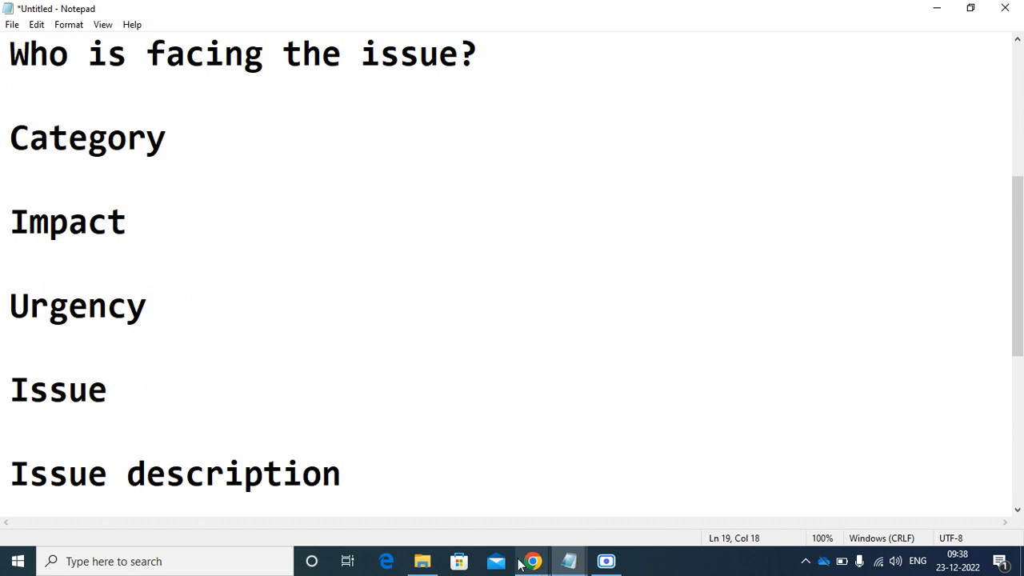
- Create a new record producer named 'Have an issue'
mouse_move(534, 562)
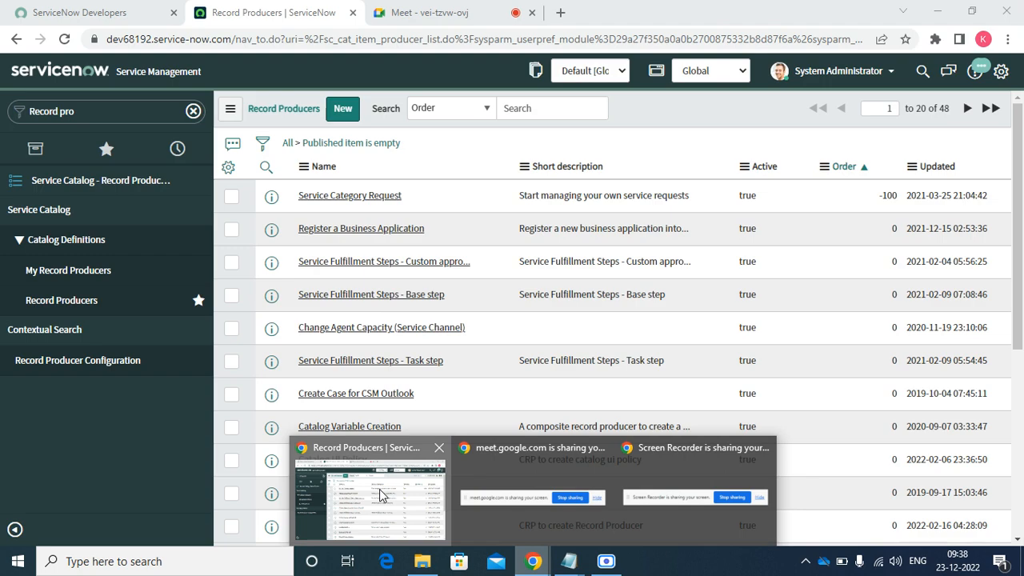
click(378, 490)
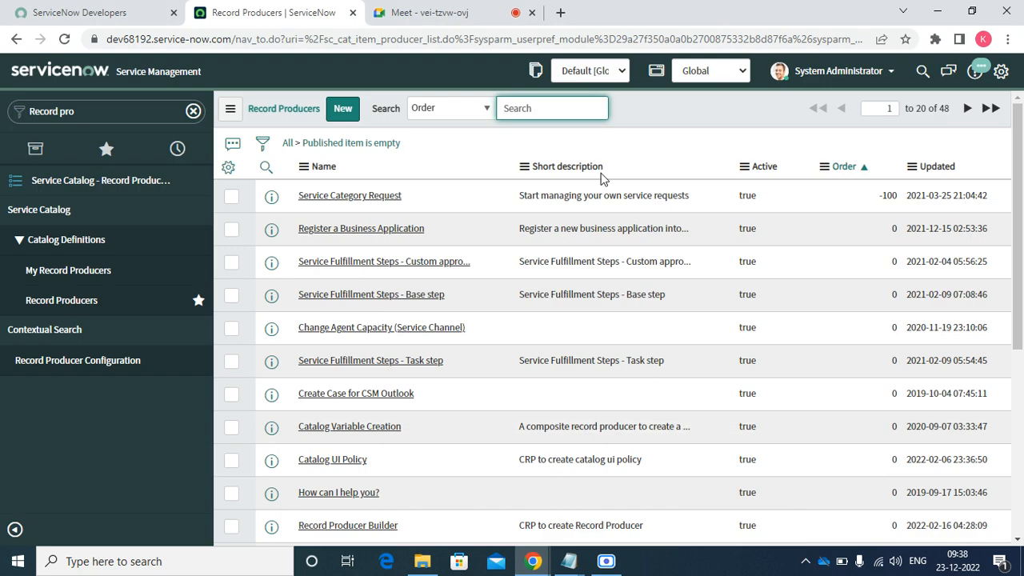
click(344, 110)
click(344, 109)
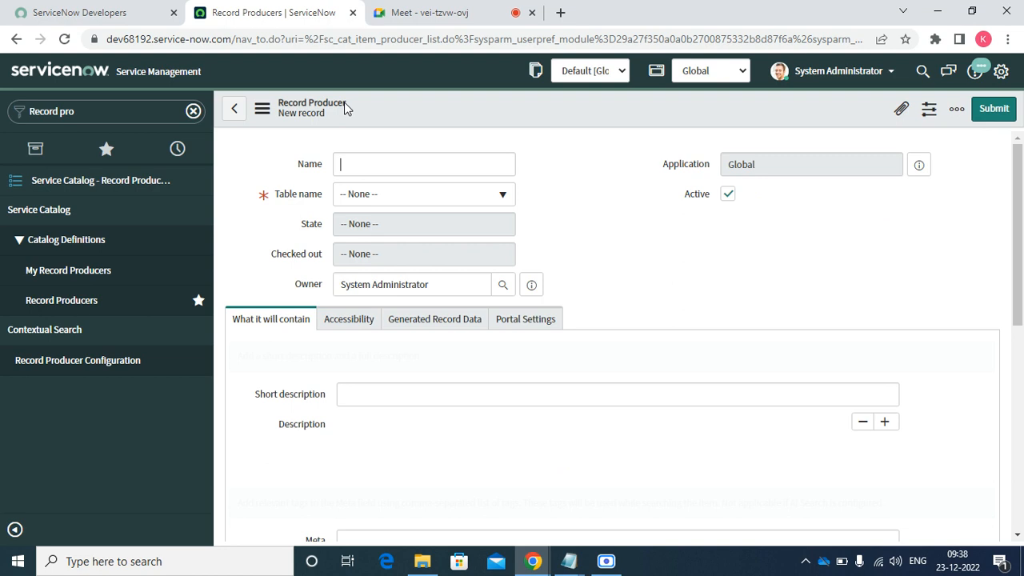
text(Have an i)
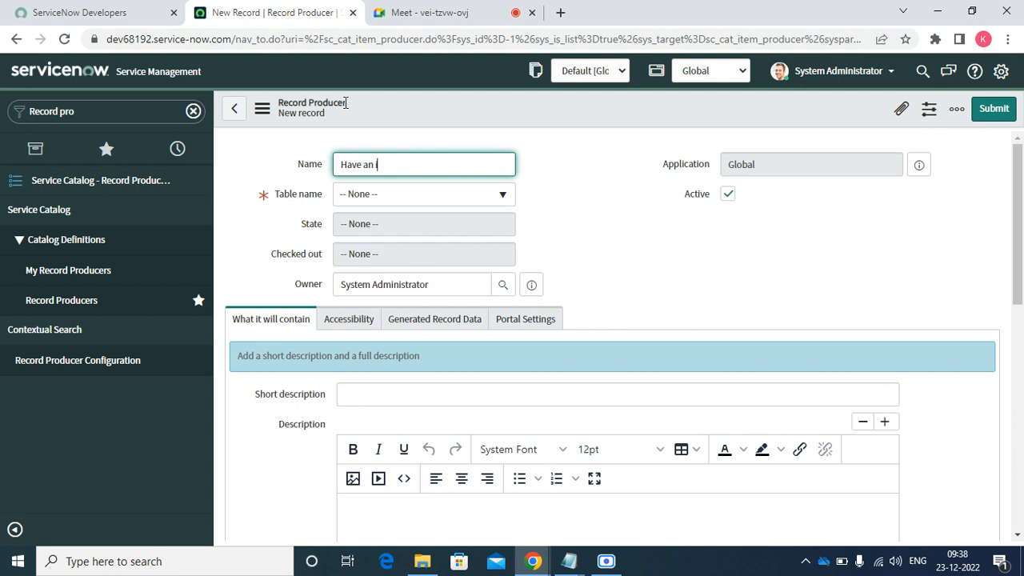
text(ssue)
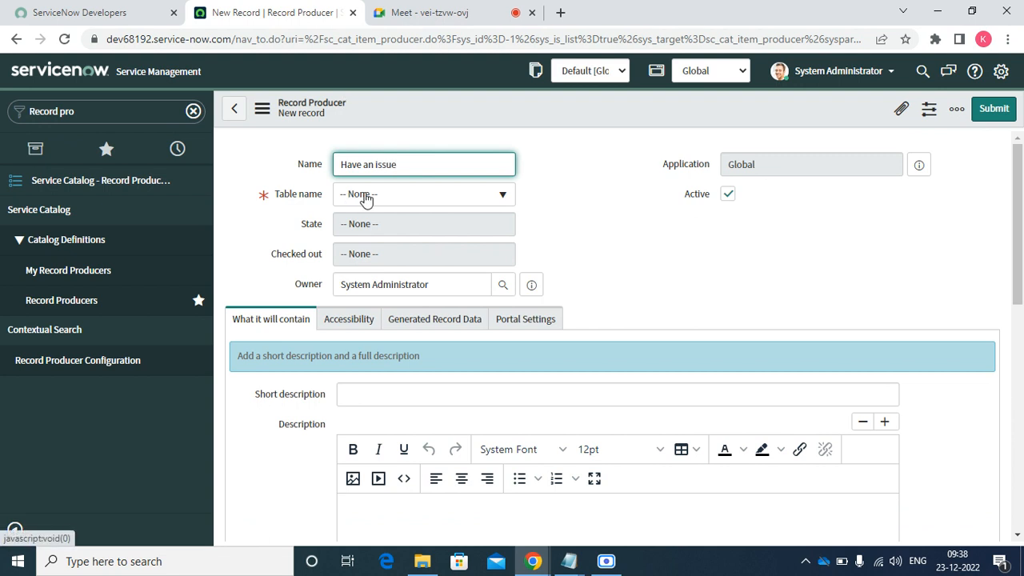
- Set the record producer's Table name to Incident [incident]
click(365, 198)
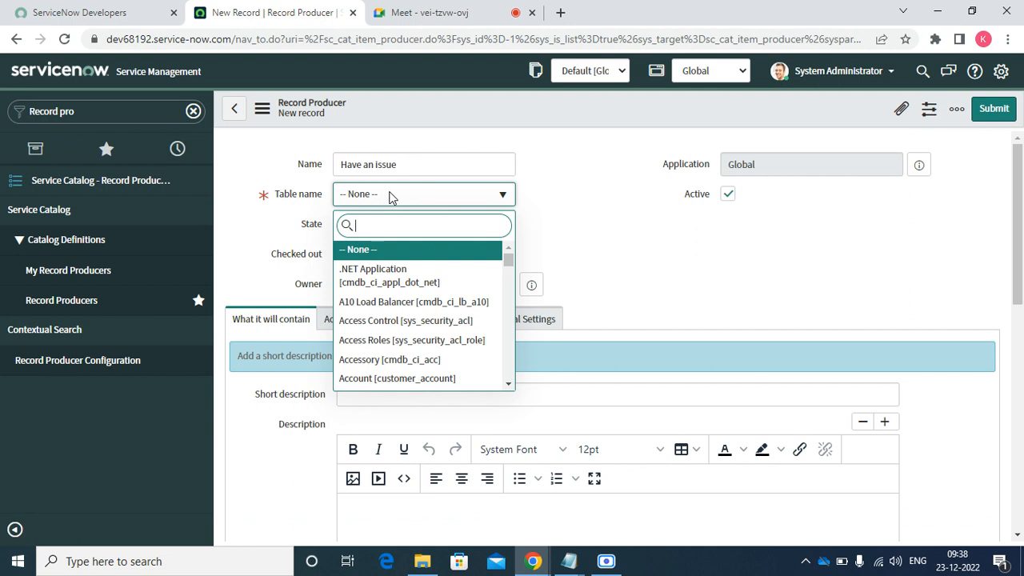
text(tabl)
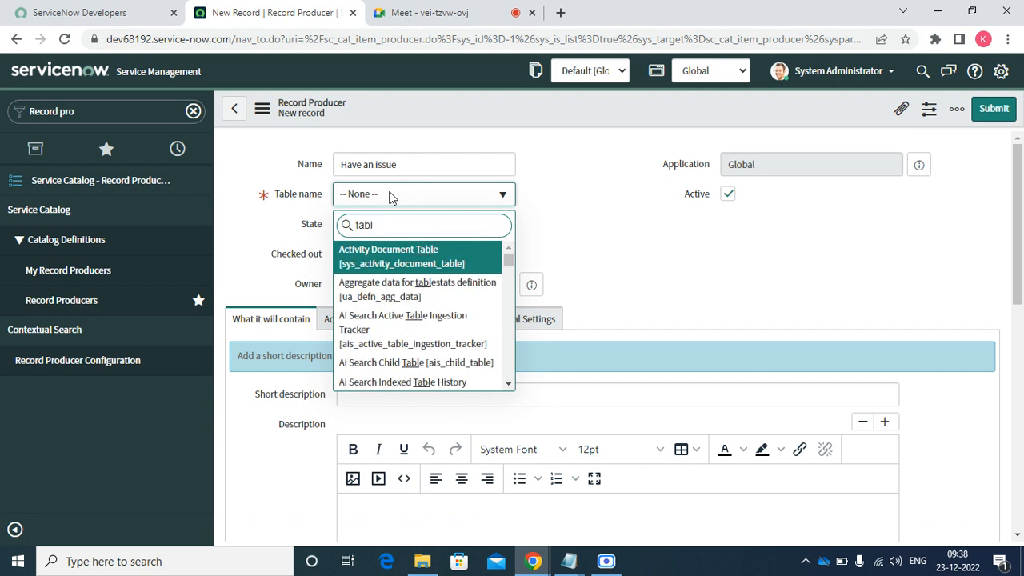
text(e)
key(BackSpace)
key(BackSpace)
key(BackSpace)
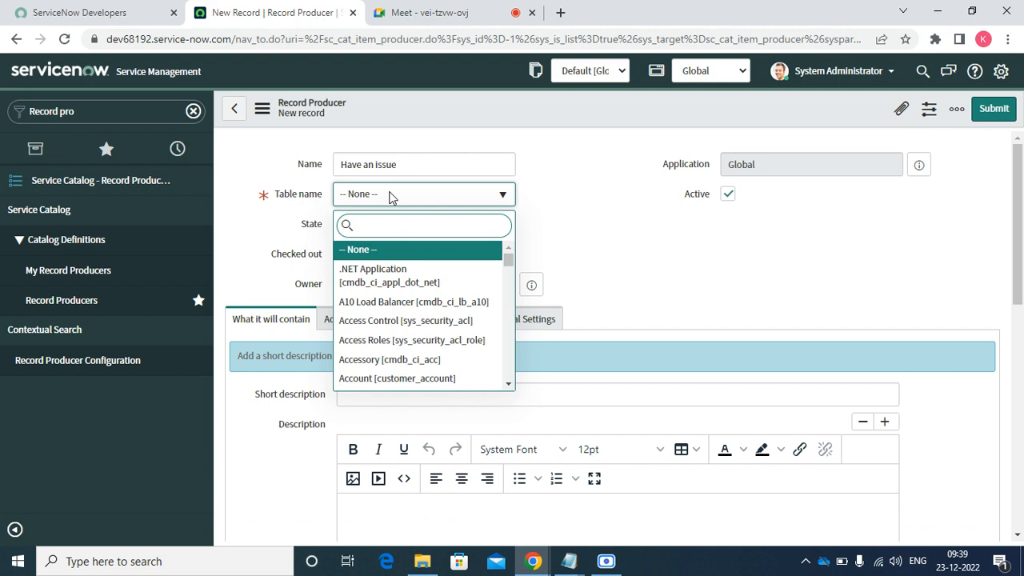
text(incid)
key(Return)
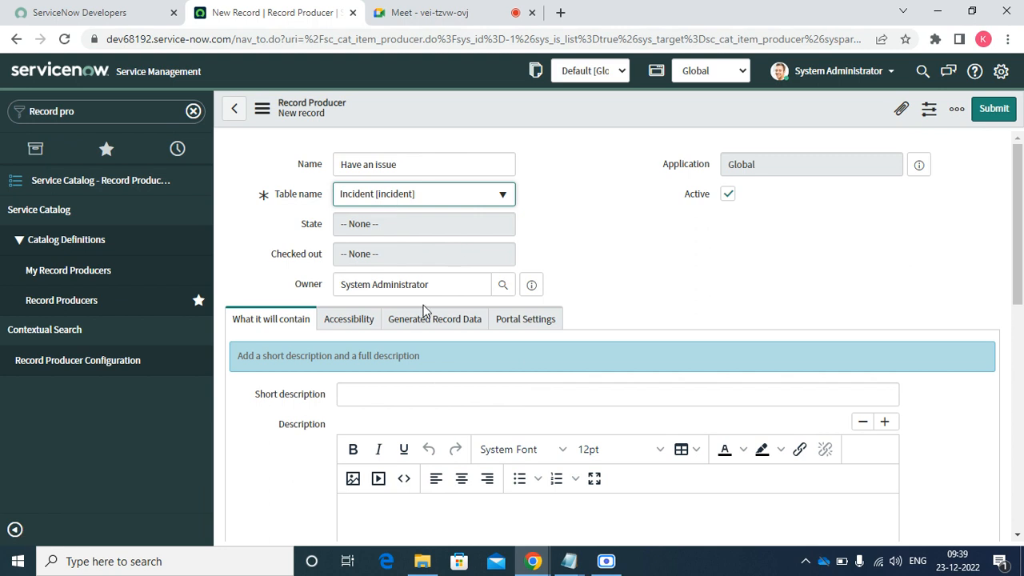
- Begin the short description, then unlock Catalogs and add Service Catalog
click(388, 397)
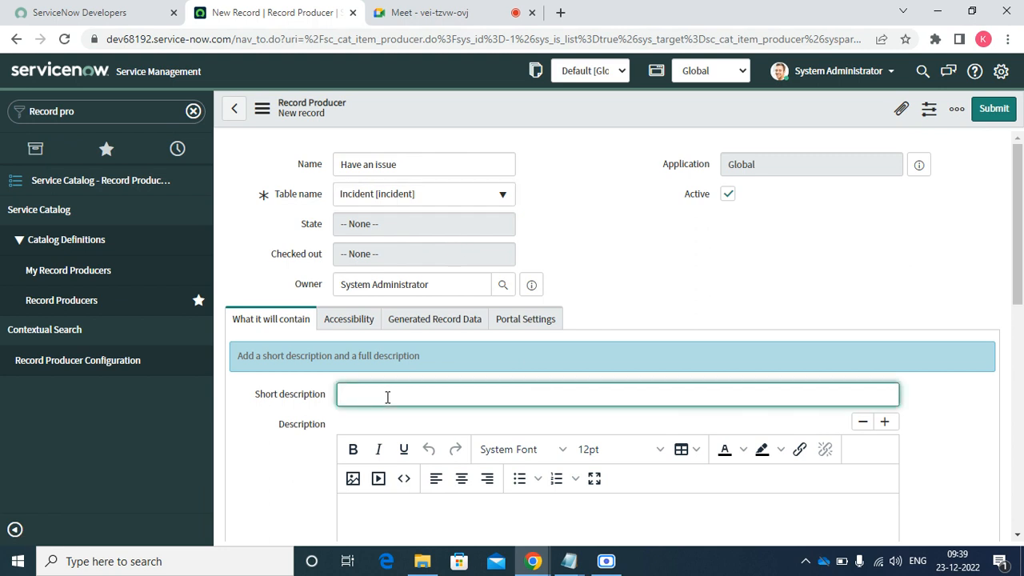
text(Hve)
text(a)
text( an)
text( issue)
click(346, 334)
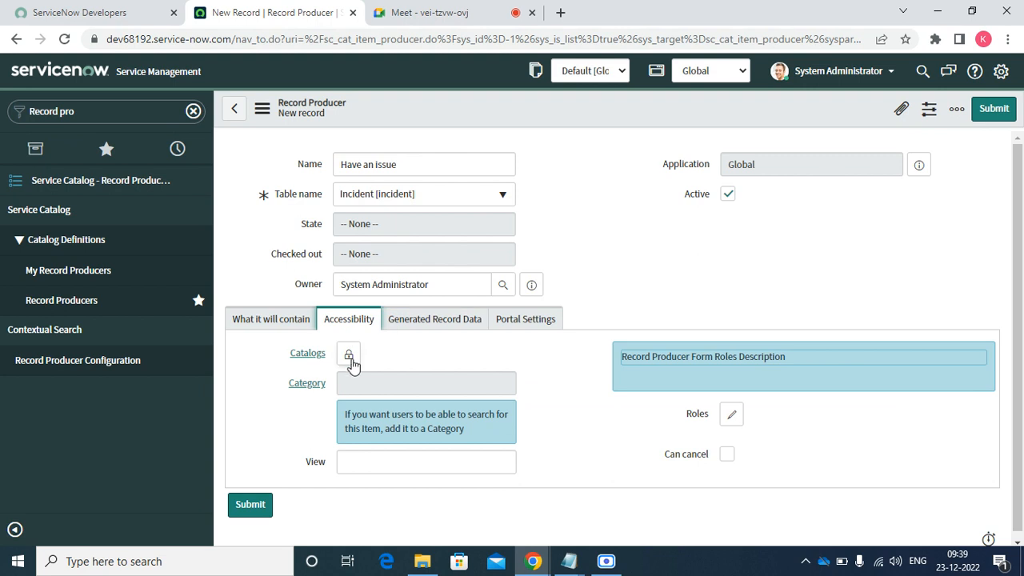
click(349, 354)
click(368, 480)
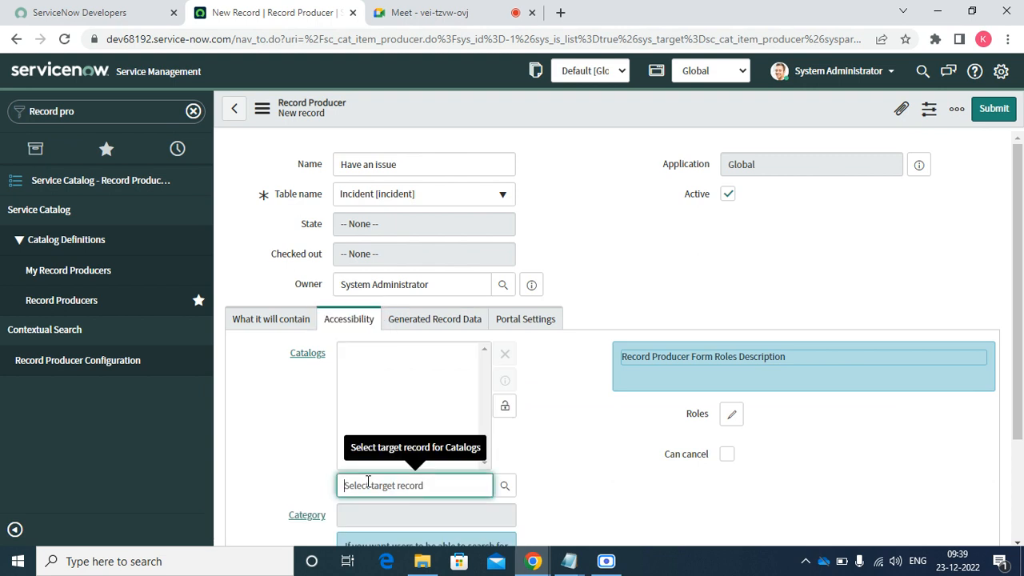
text(can we)
key(BackSpace)
key(BackSpace)
key(BackSpace)
key(BackSpace)
key(BackSpace)
text(ervice)
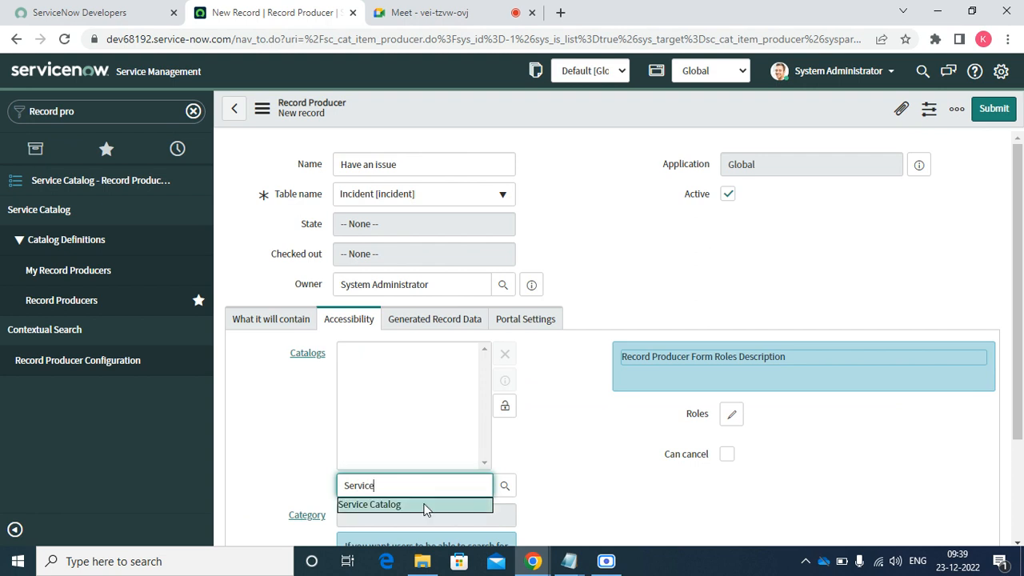
click(425, 507)
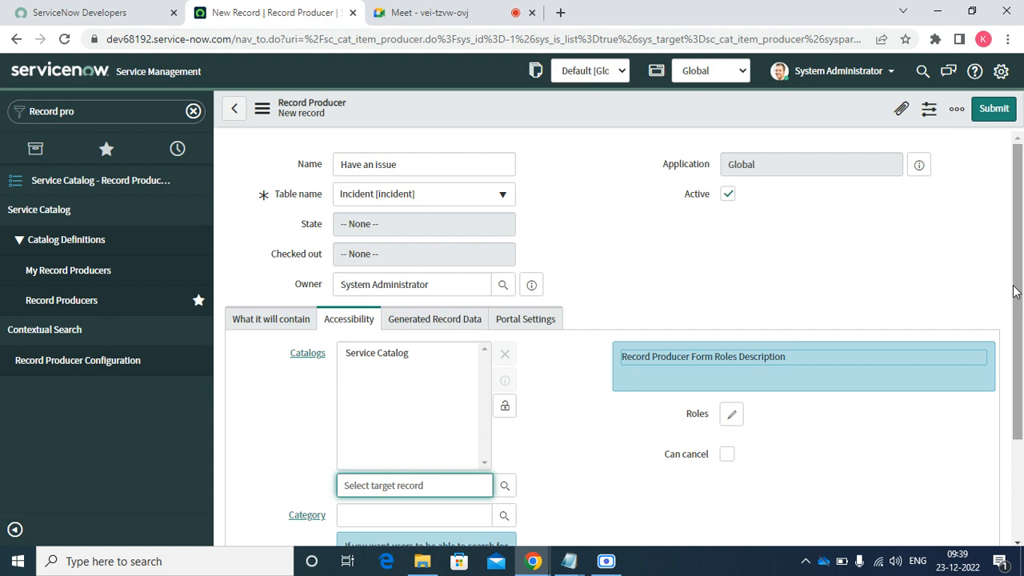
- Set the category to 'Can We Help You?' and lock the Catalogs field
drag(1022, 358, 1023, 360)
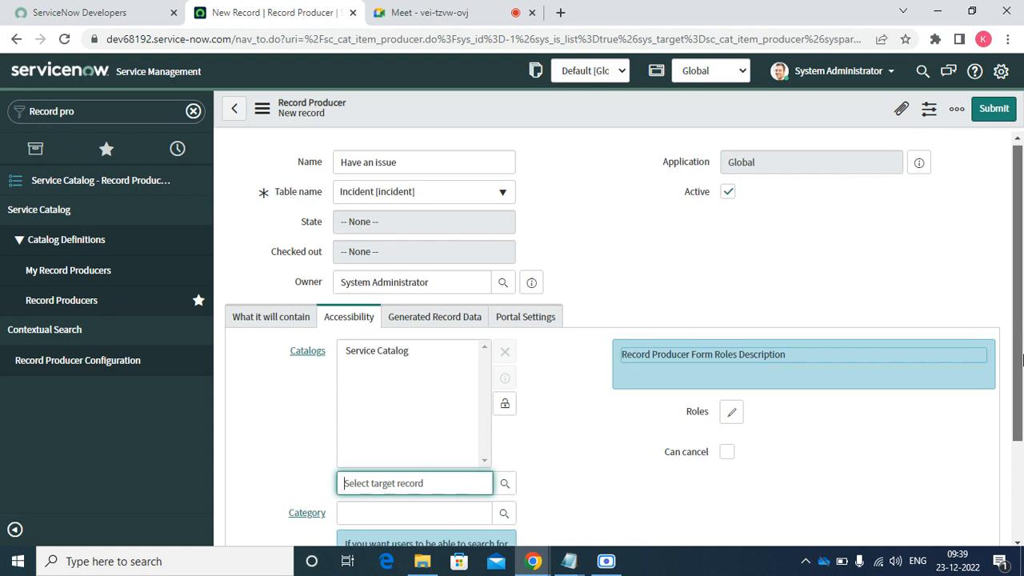
scroll(1022, 360, down, 3)
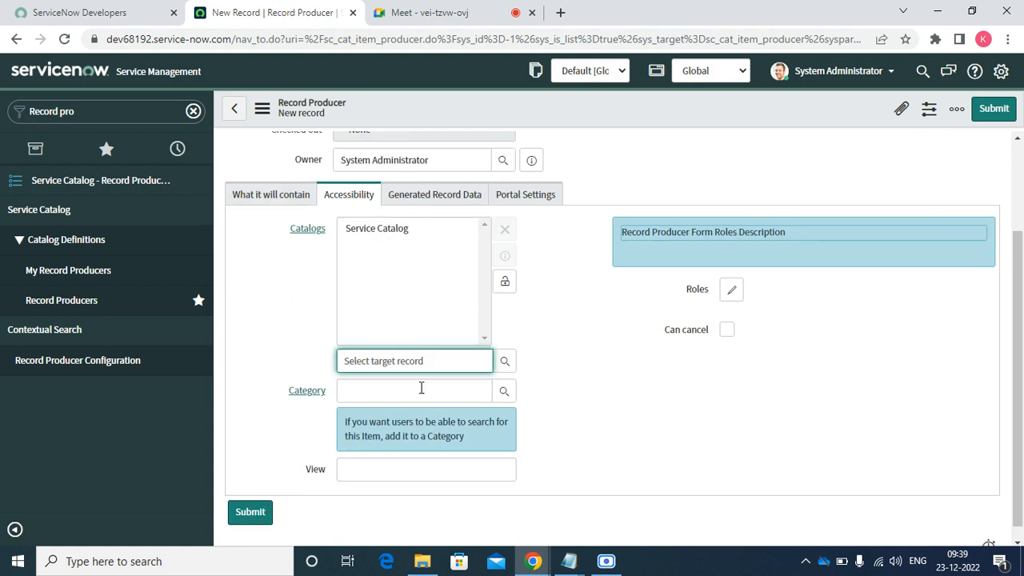
click(485, 389)
click(509, 392)
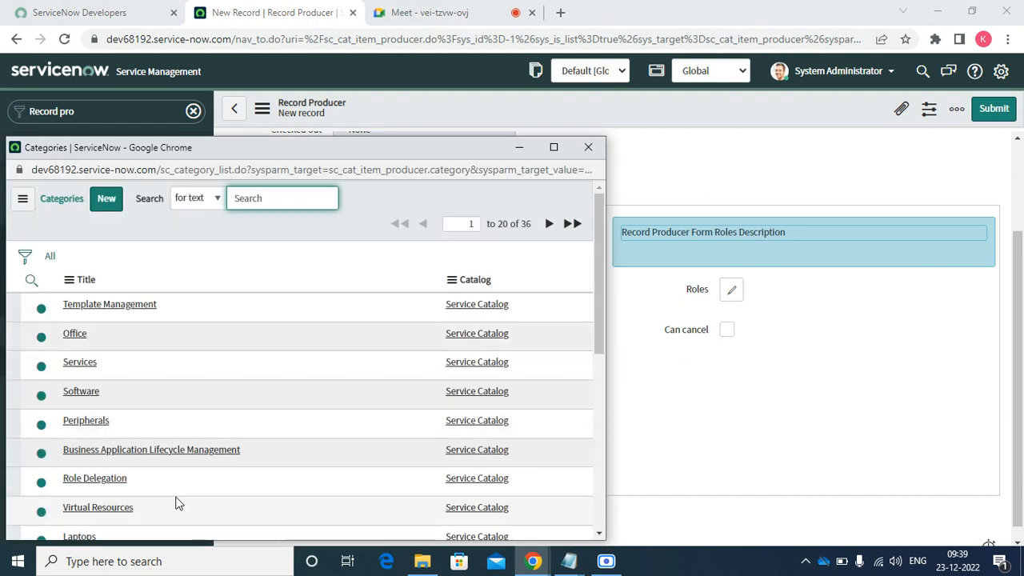
click(586, 148)
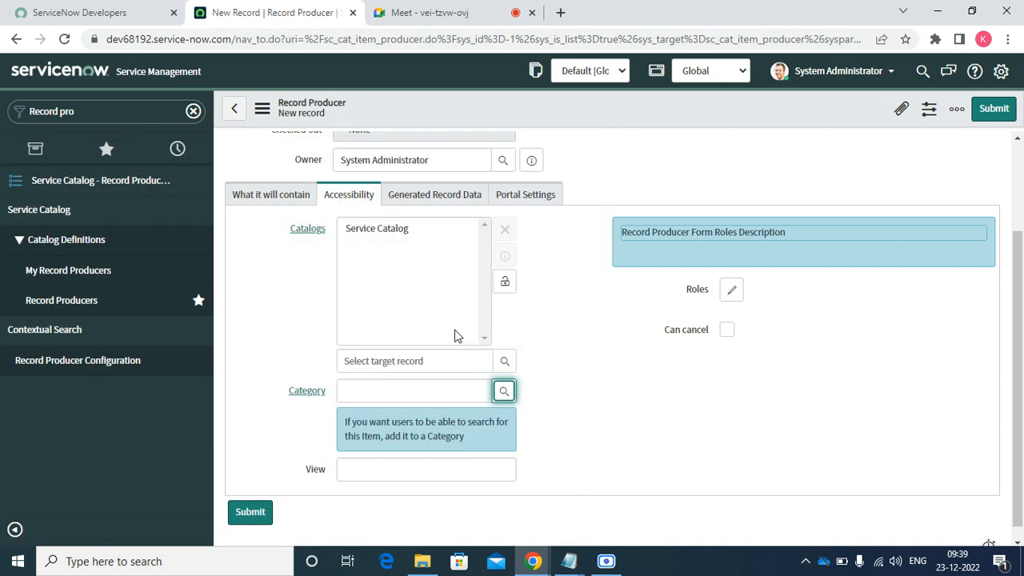
click(383, 390)
text(CAn)
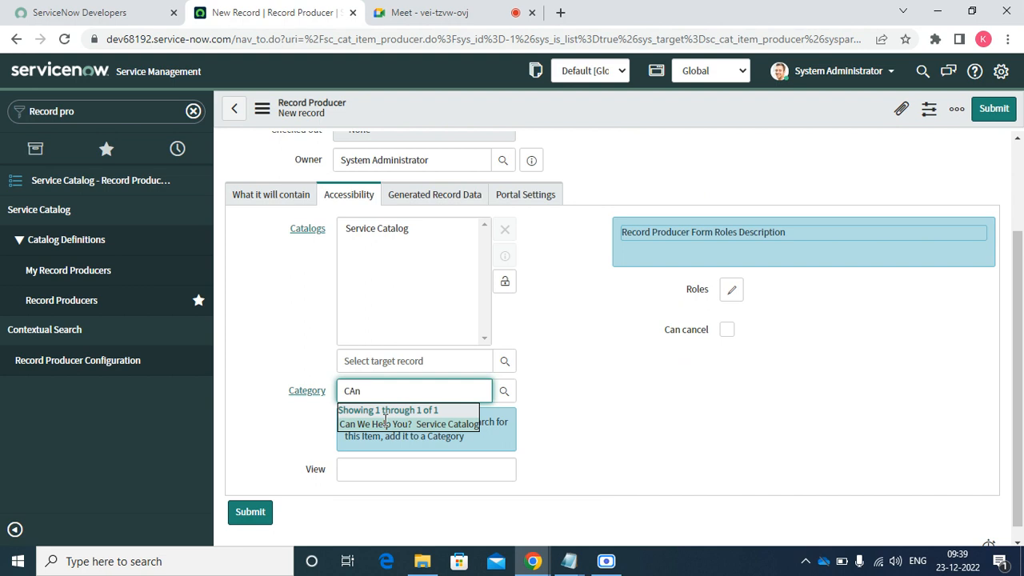
click(385, 422)
click(507, 317)
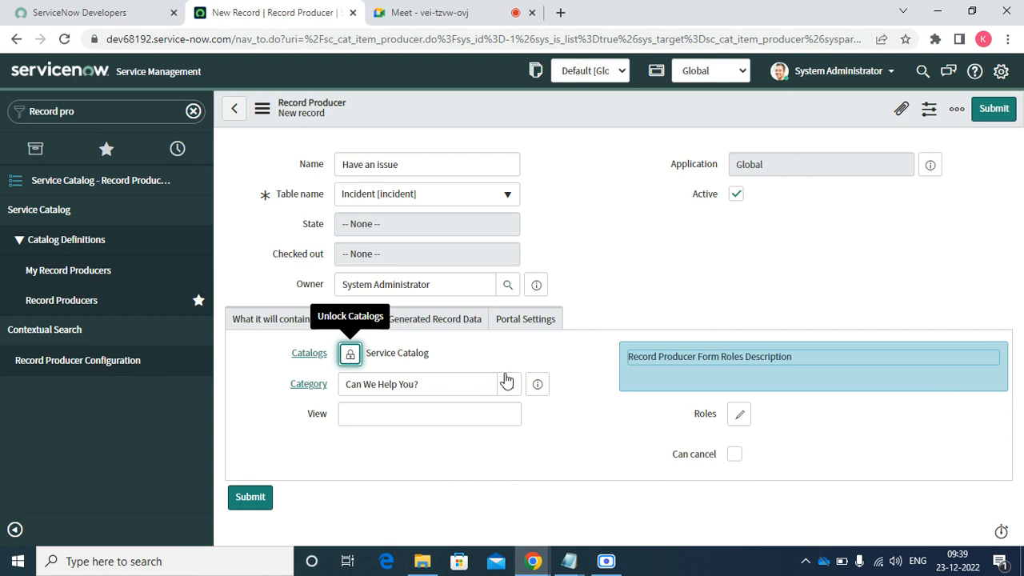
- Review the Generated Record Data and Portal Settings tabs, then save the Have an issue record producer
click(425, 327)
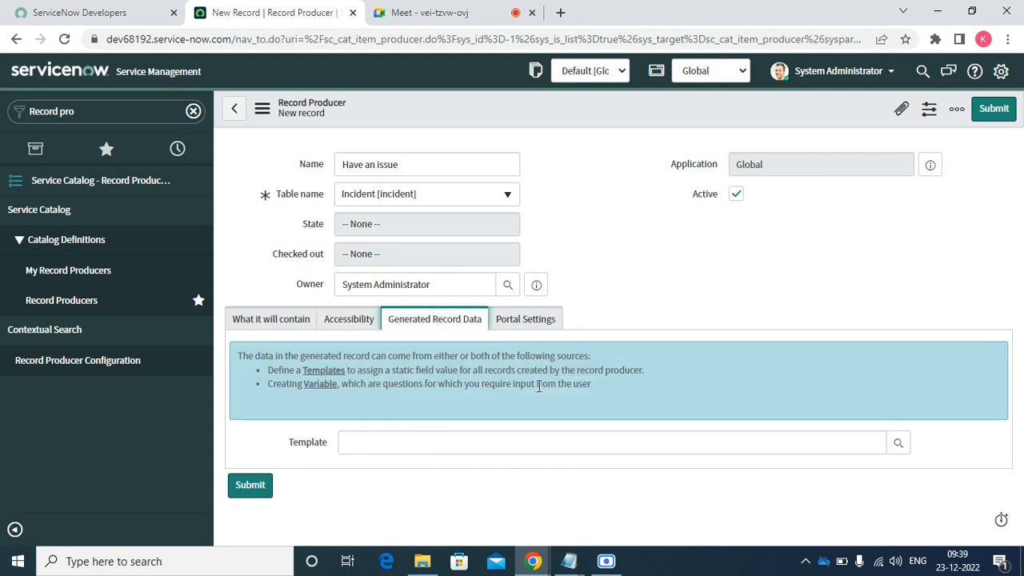
click(522, 324)
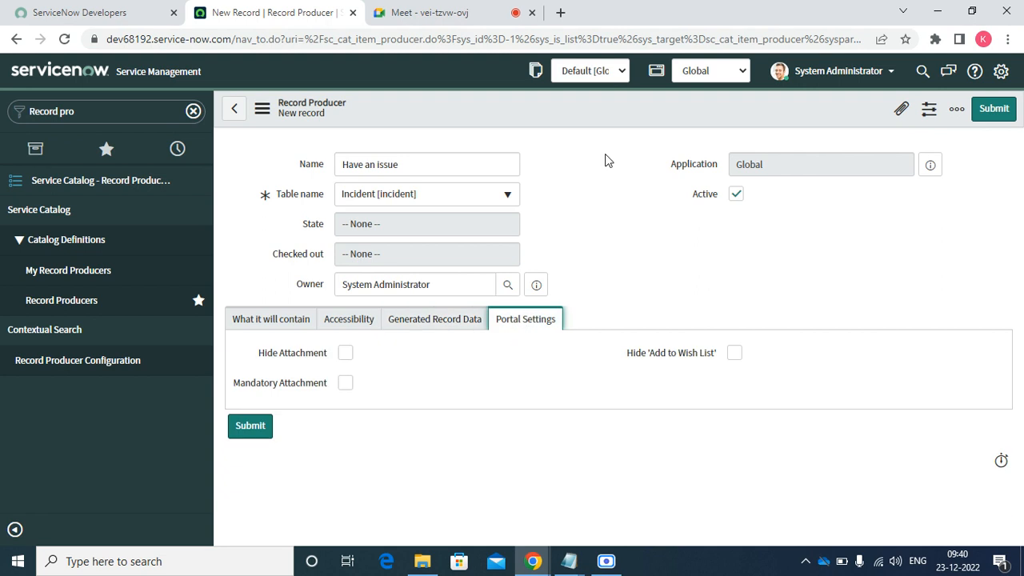
right_click(571, 95)
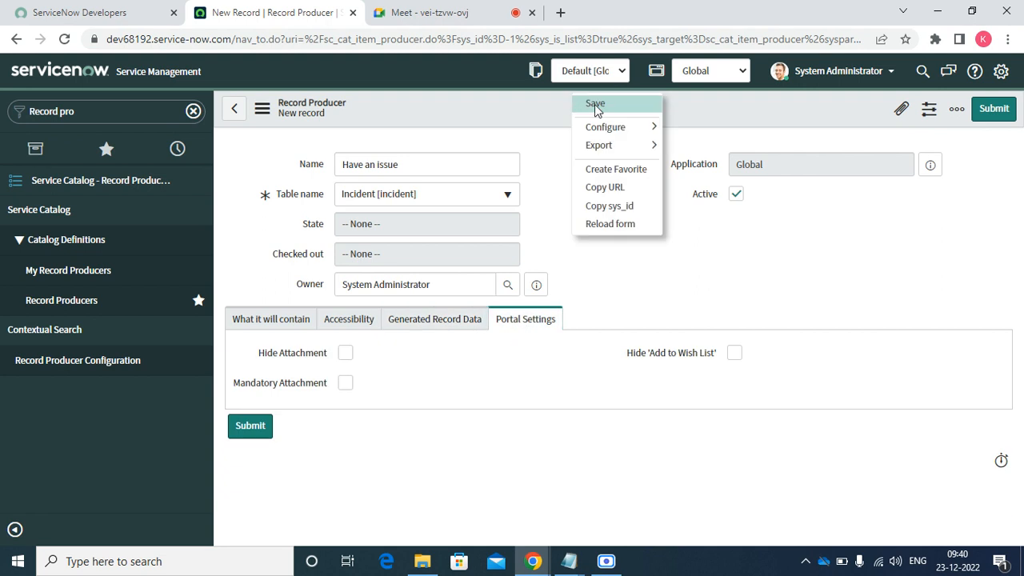
click(595, 105)
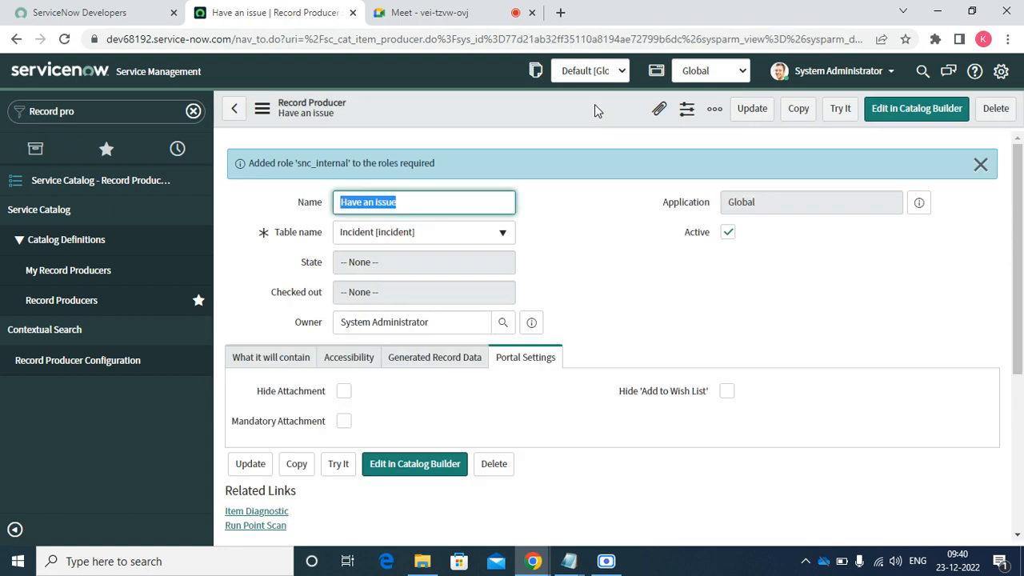
- Scroll down to the still-empty Variables related list
triple_click(1016, 544)
click(1021, 533)
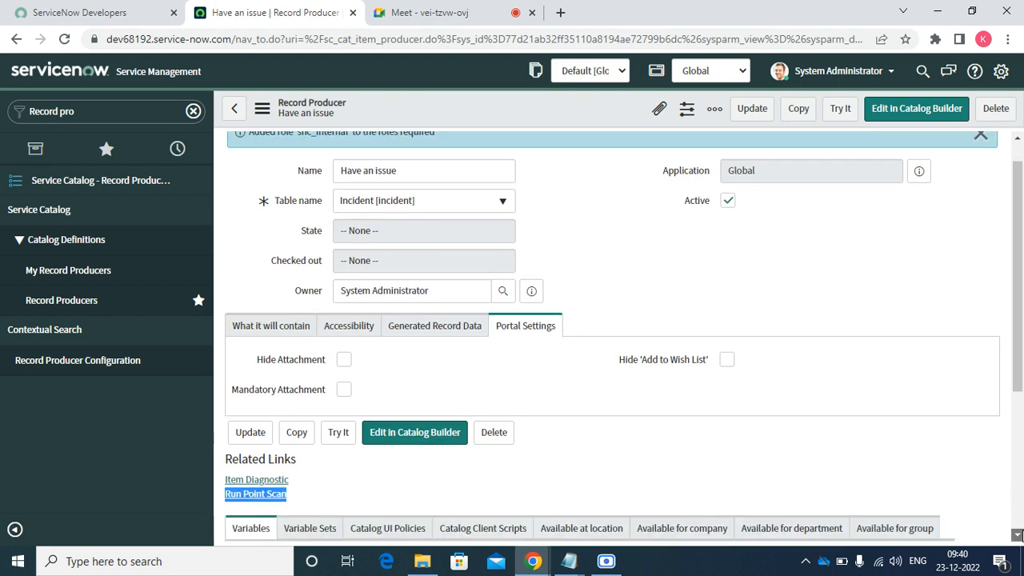
scroll(1021, 534, down, 3)
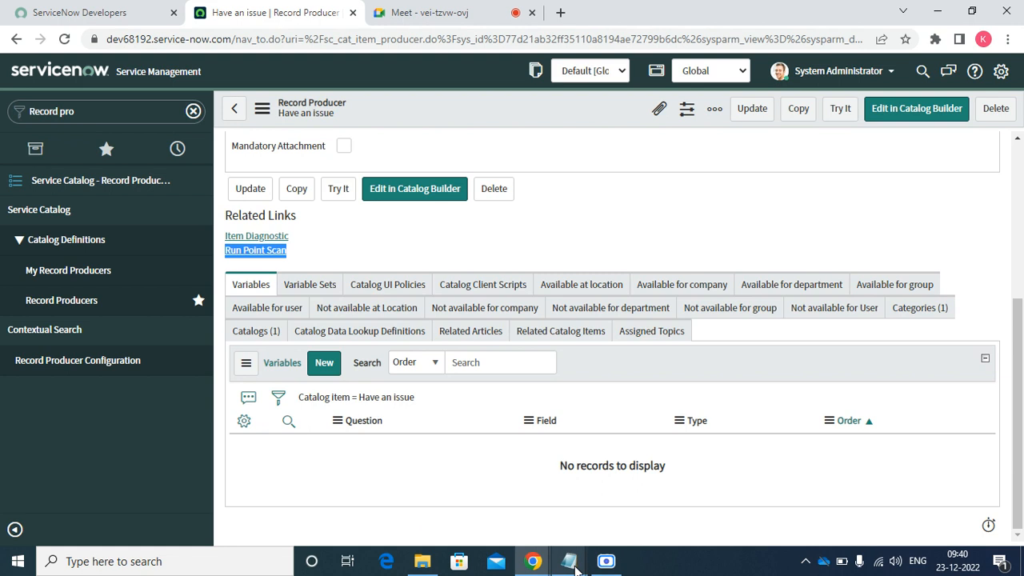
- Bring Notepad forward and copy the line 'Who is facing the issue?'
mouse_move(575, 565)
click(609, 515)
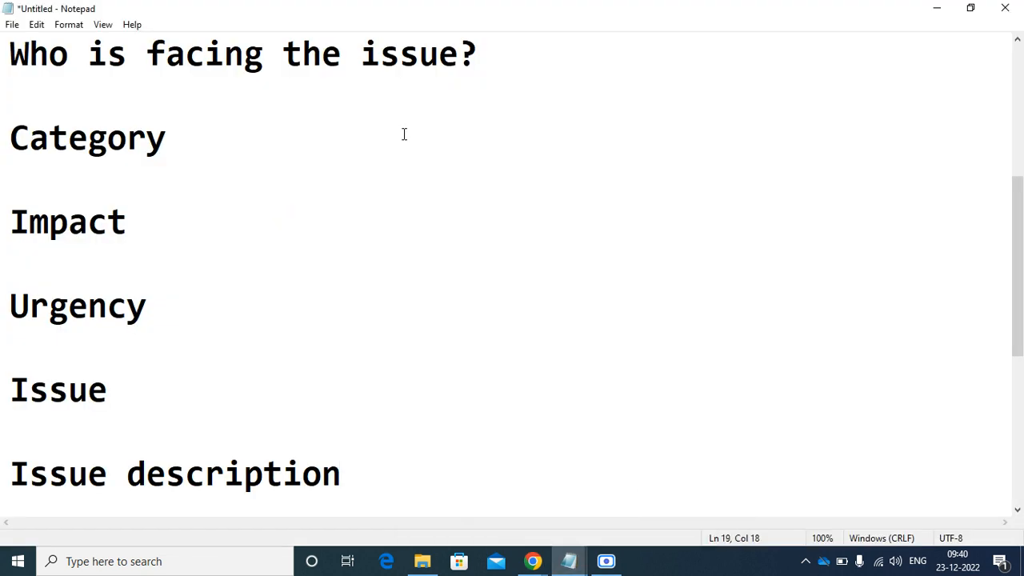
drag(483, 56, 9, 54)
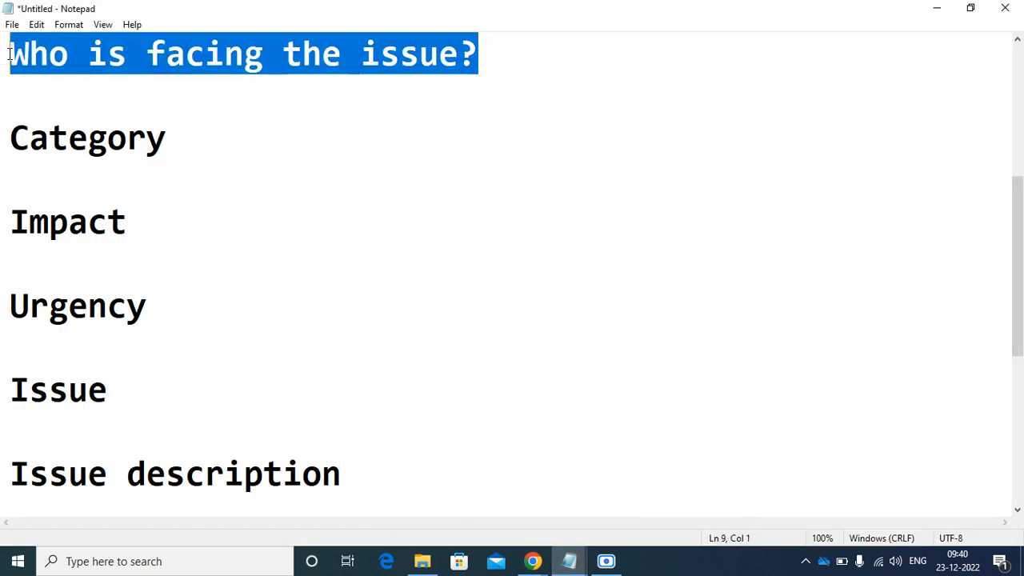
right_click(10, 54)
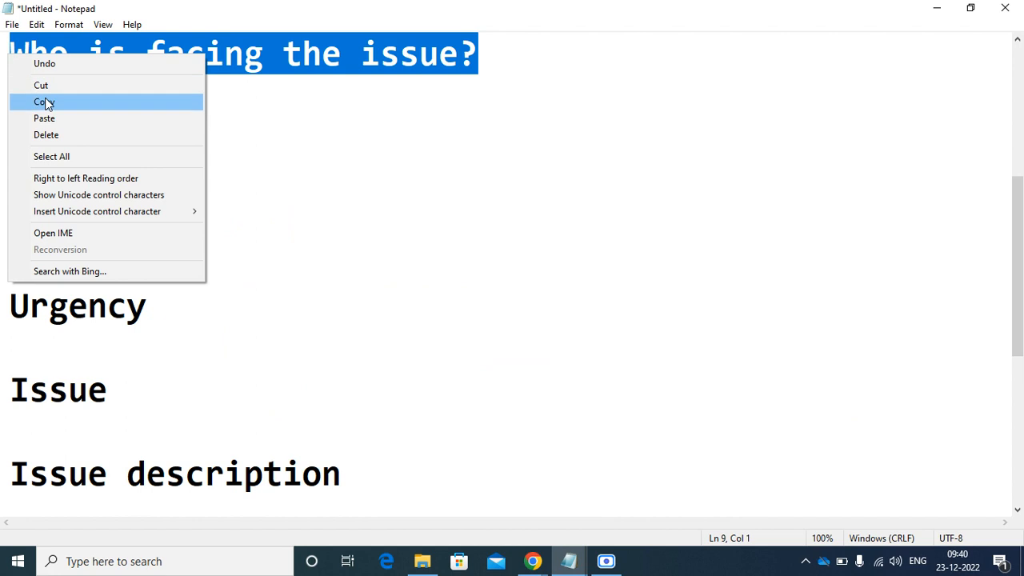
click(45, 103)
- Prefix the Category, Impact and Urgency lines with 'Issue '
click(3, 144)
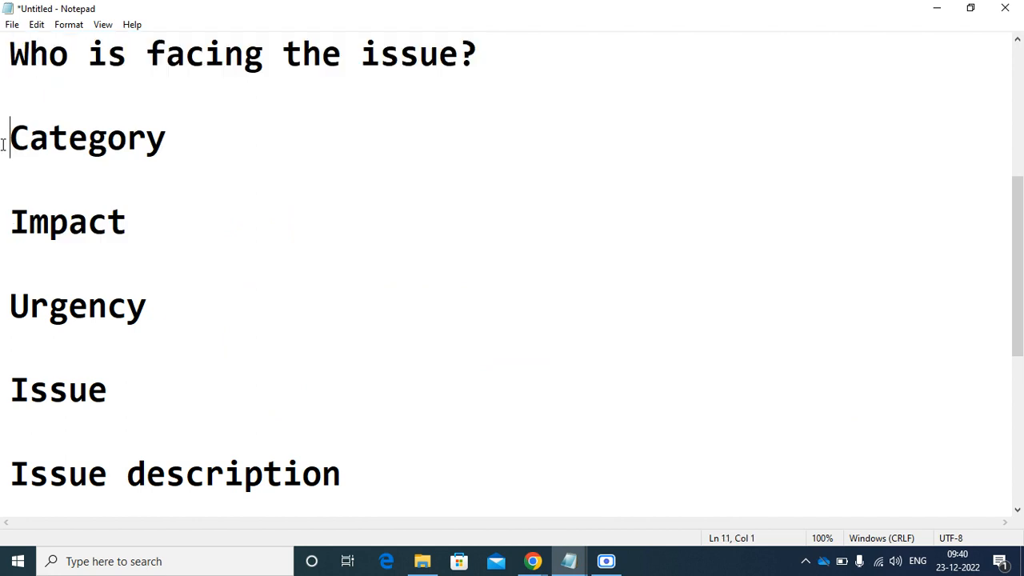
text(Issue)
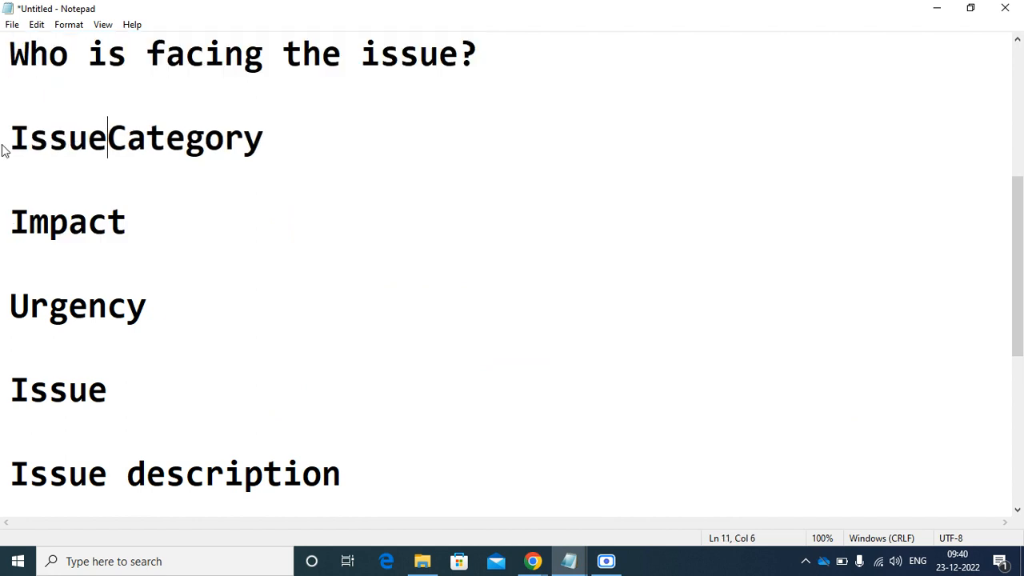
key(Down)
key(Down)
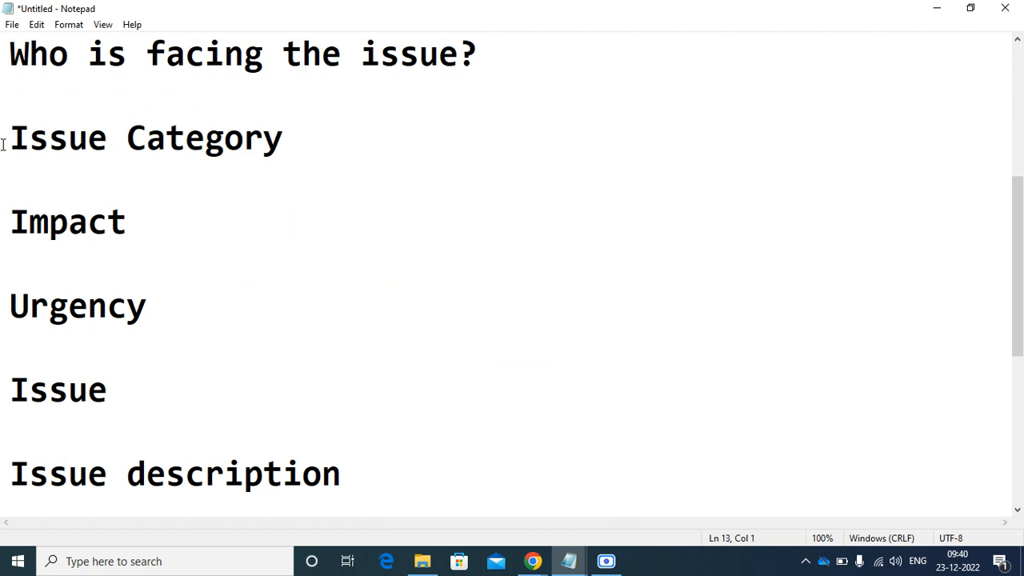
text(Issye)
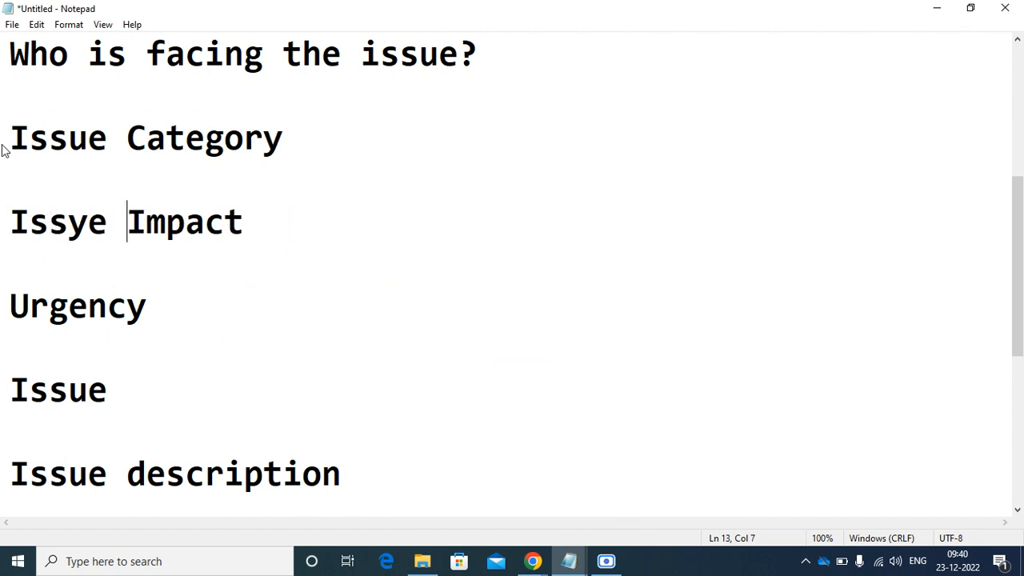
key(BackSpace)
key(BackSpace)
key(BackSpace)
text(ue)
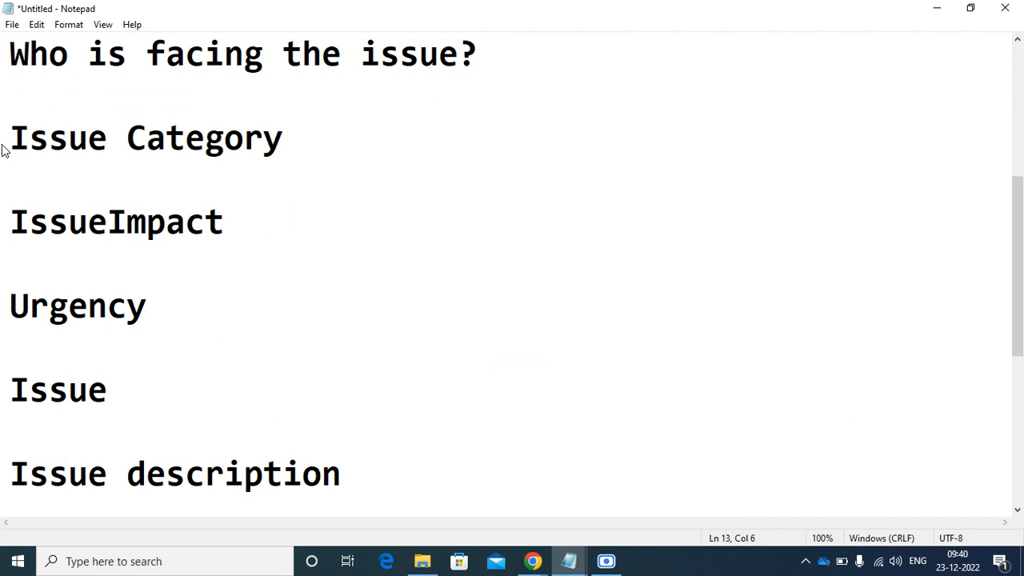
key(Down)
key(Down)
text(Issue)
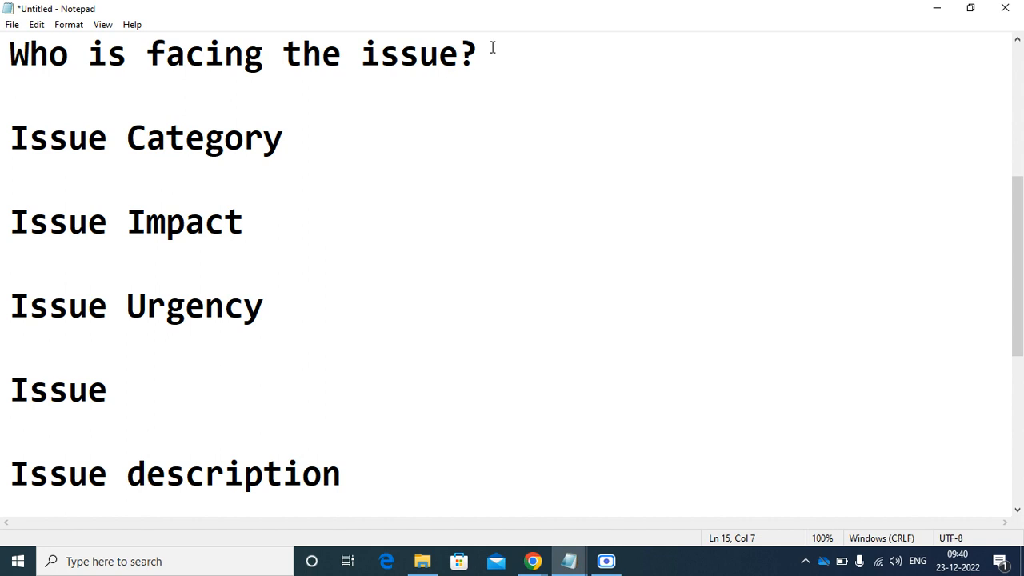
- Recopy 'Who is facing the issue?' and minimize Notepad
drag(489, 44, 244, 30)
click(578, 287)
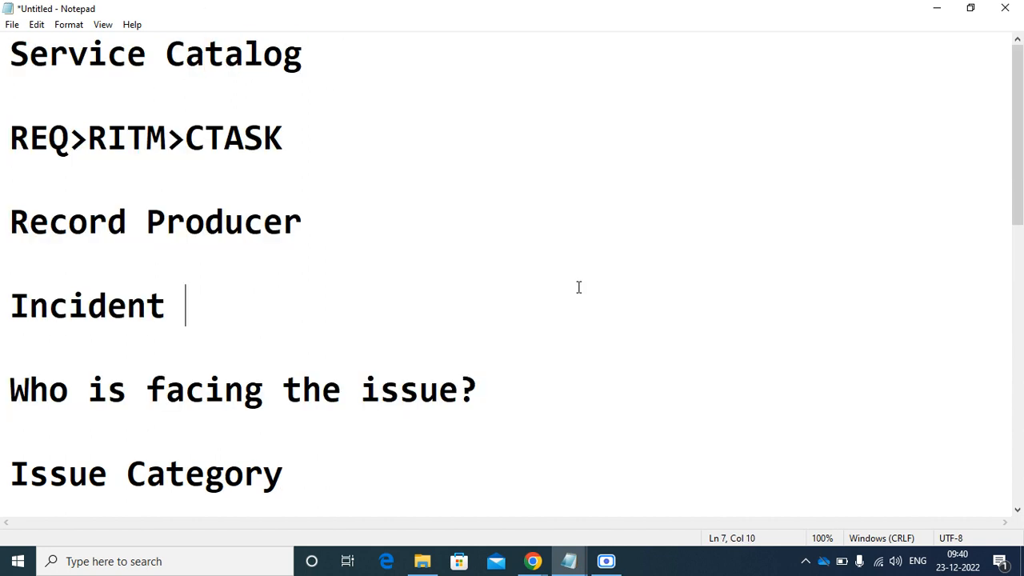
drag(11, 367, 494, 377)
right_click(495, 377)
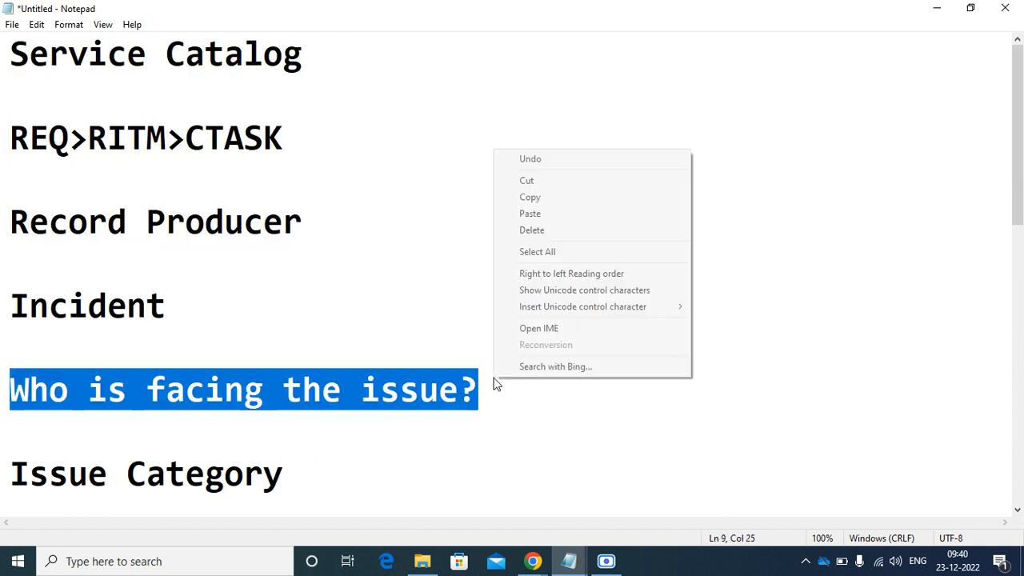
click(530, 197)
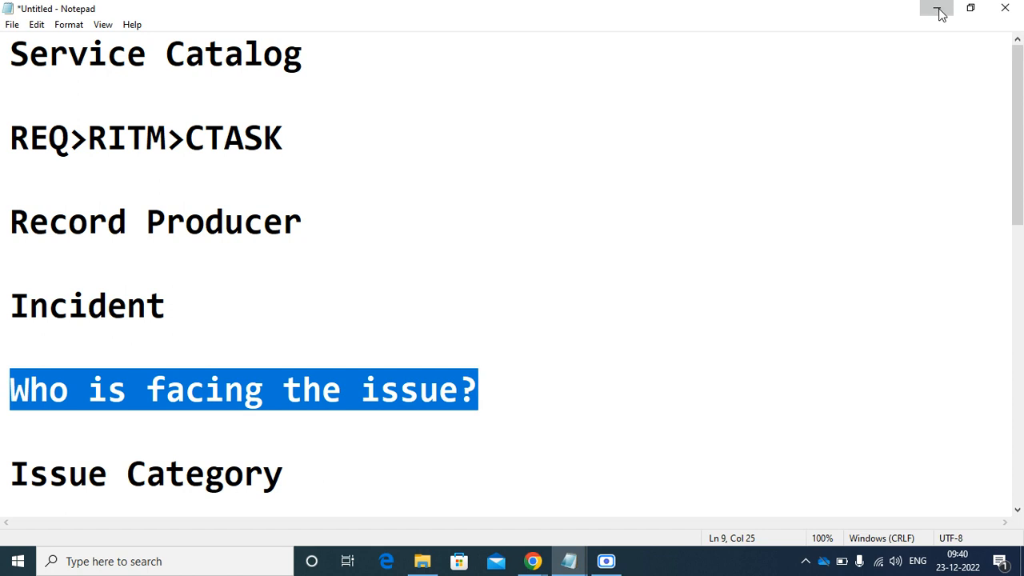
click(937, 9)
- Start a new variable and filter the navigator for 'inc'
click(324, 371)
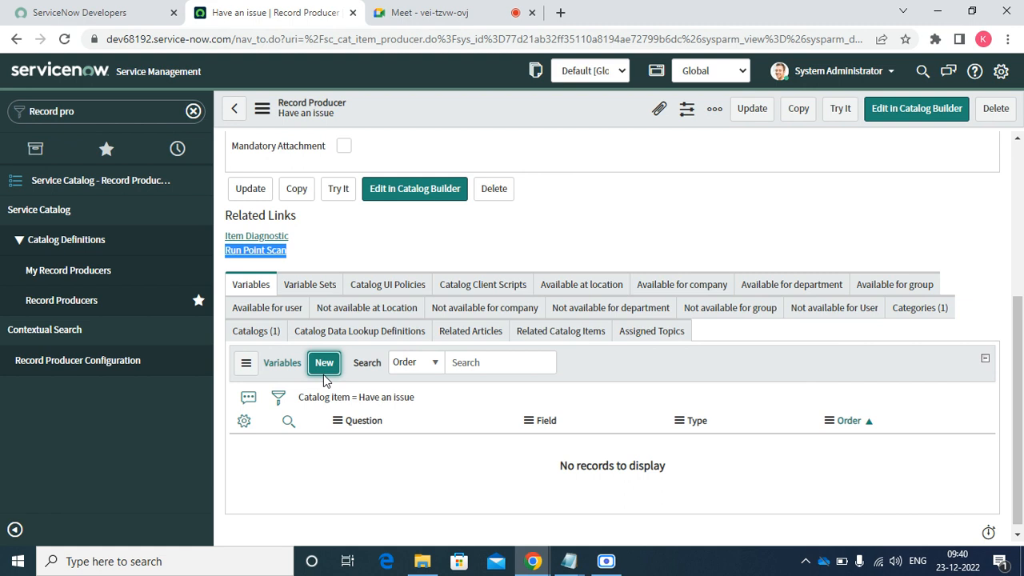
click(113, 110)
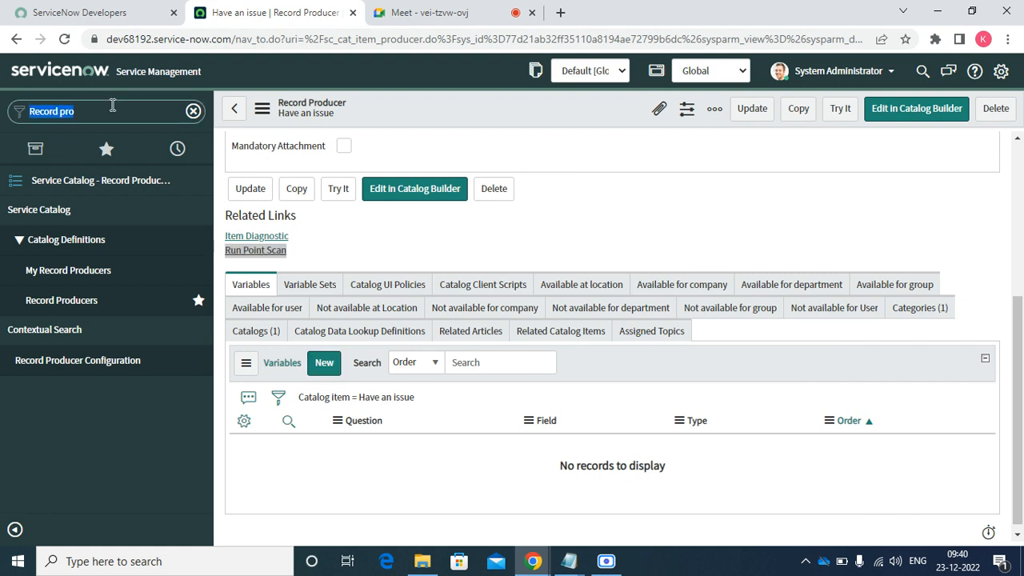
key(BackSpace)
text(ici)
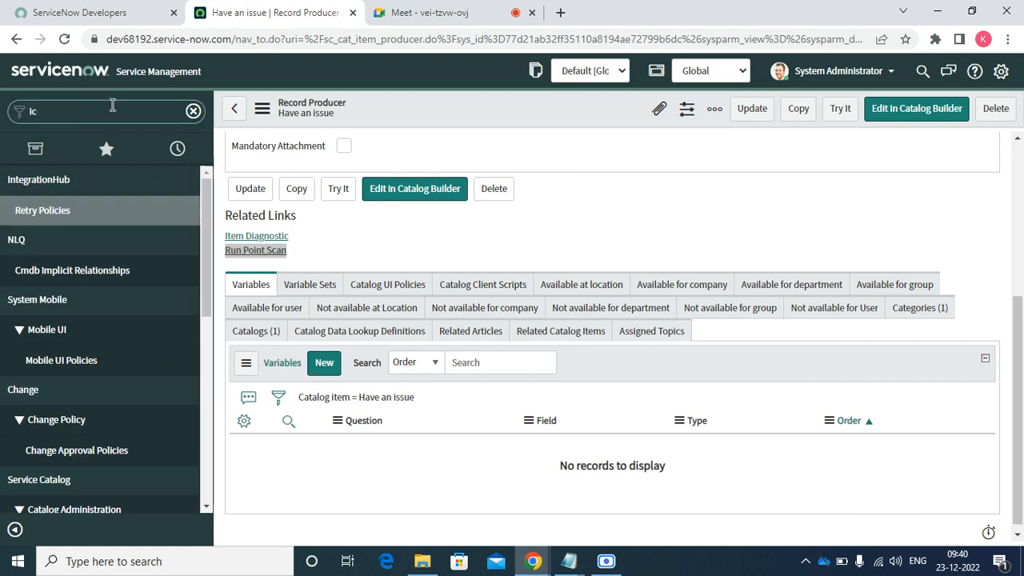
key(BackSpace)
text(nc)
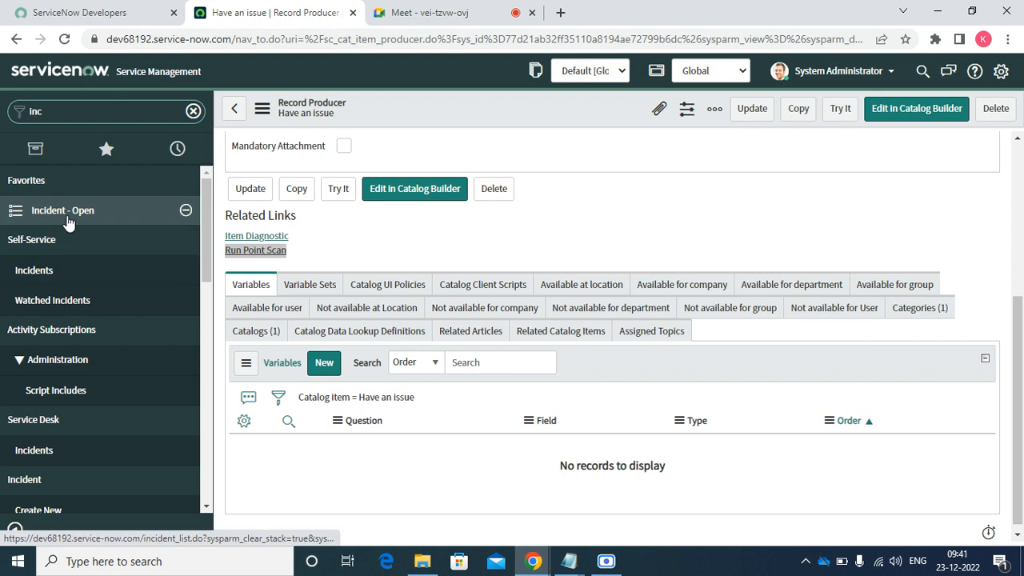
- Open Incident - Open in a new tab, check INC0010017's Caller field, then return to the Variable form
right_click(68, 220)
click(91, 232)
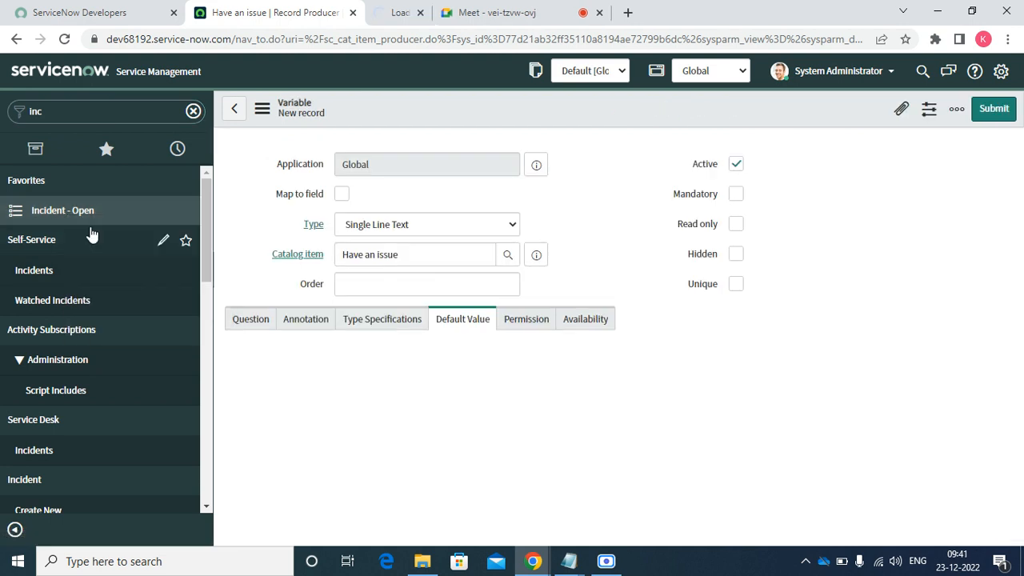
click(425, 13)
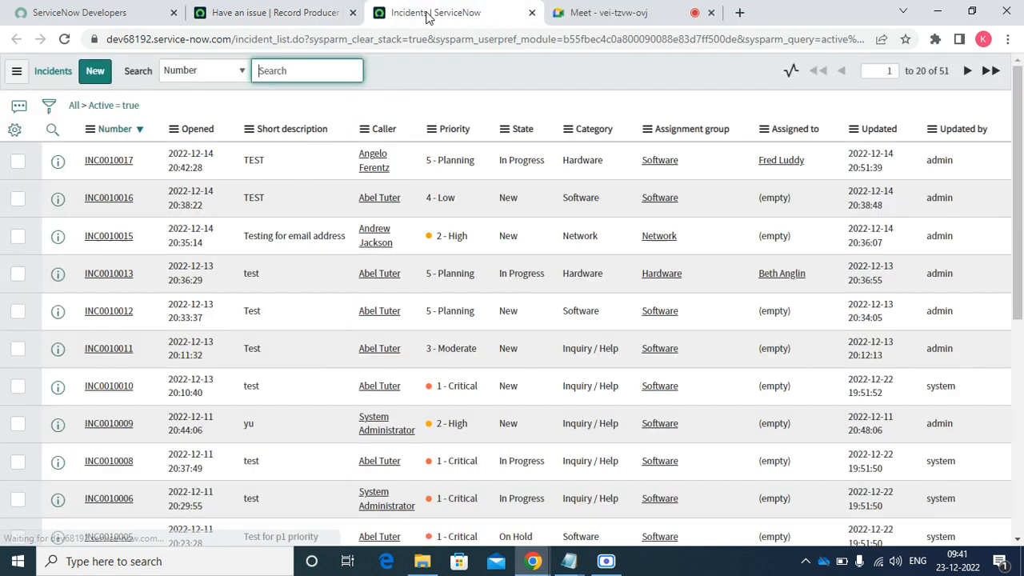
click(118, 163)
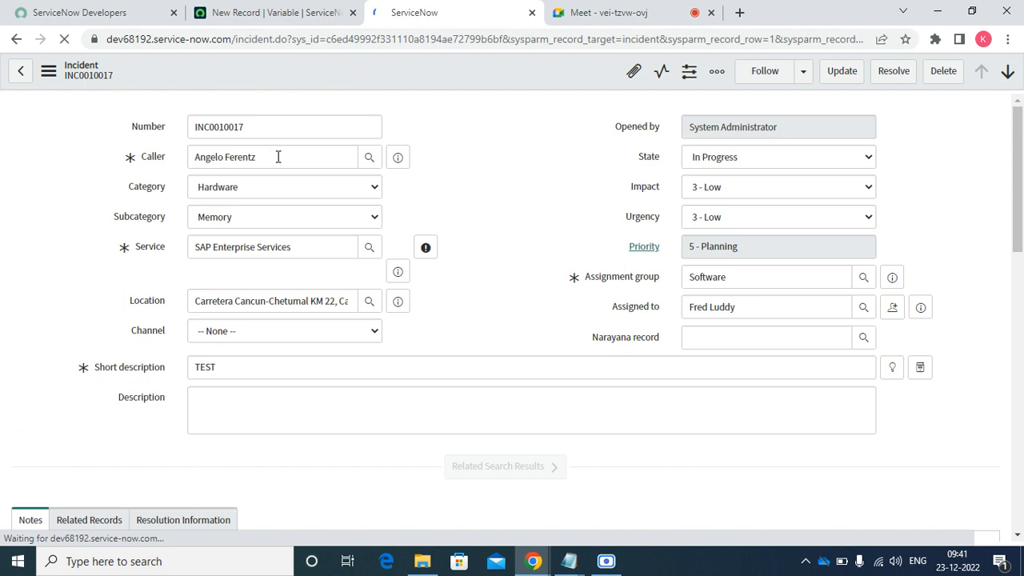
triple_click(277, 157)
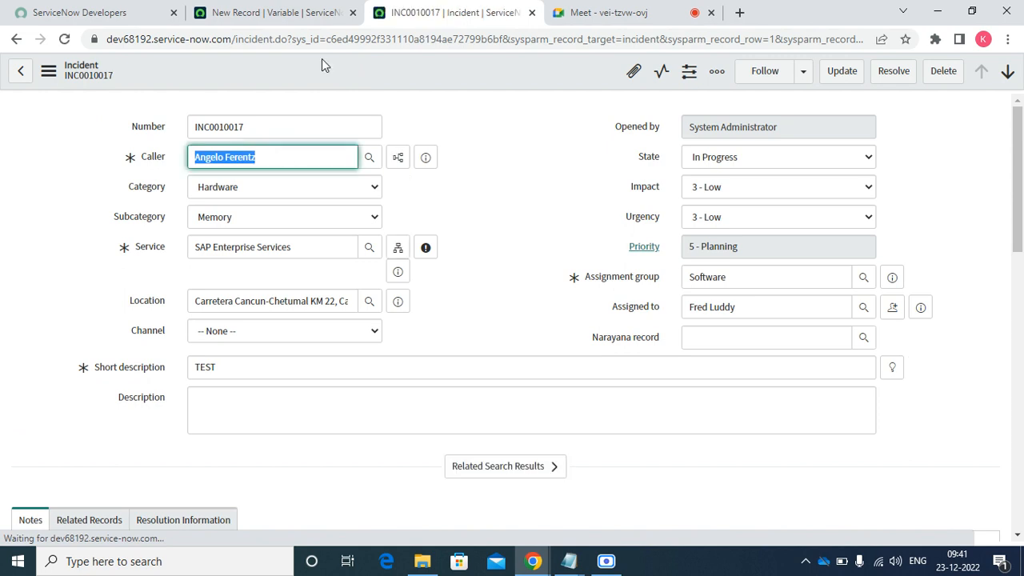
click(294, 21)
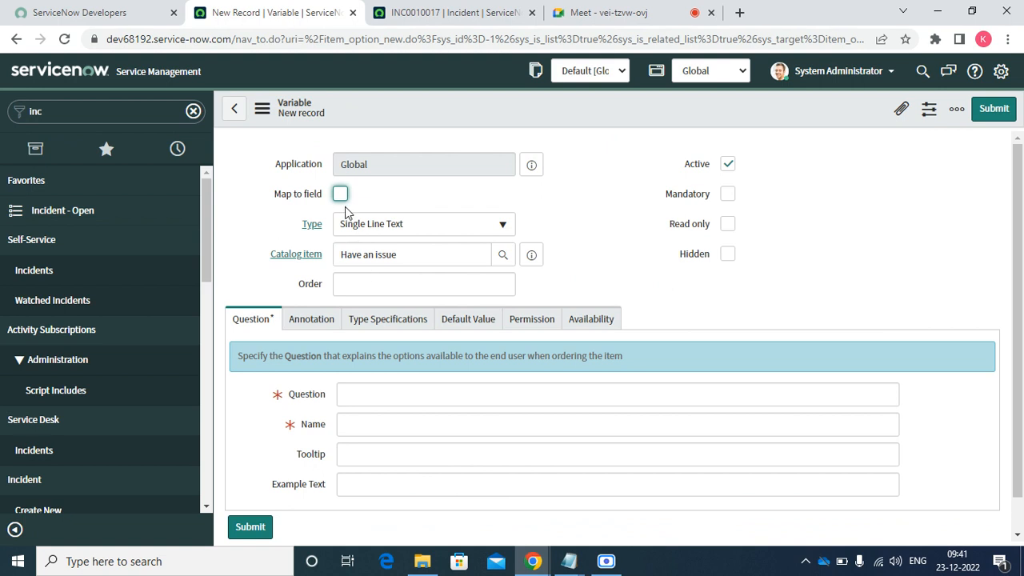
- Make the variable a Reference with order 100, mapped to the Caller field
click(373, 224)
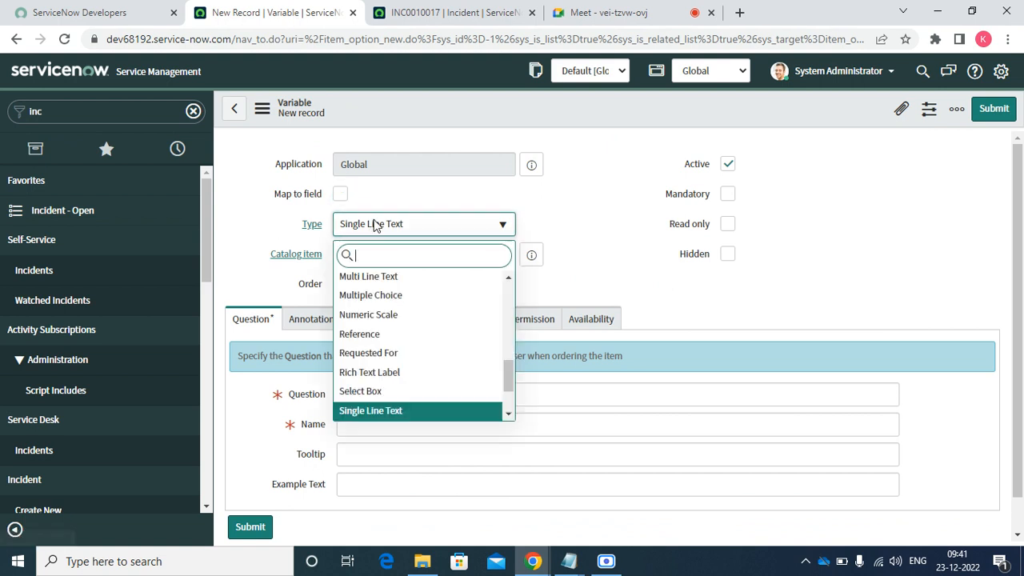
text(refe)
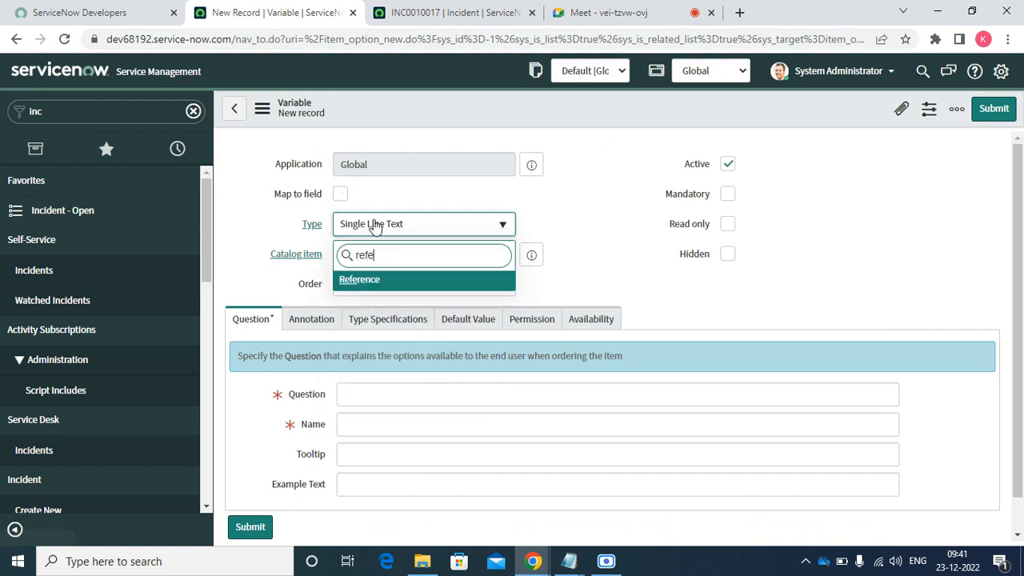
key(Return)
click(371, 280)
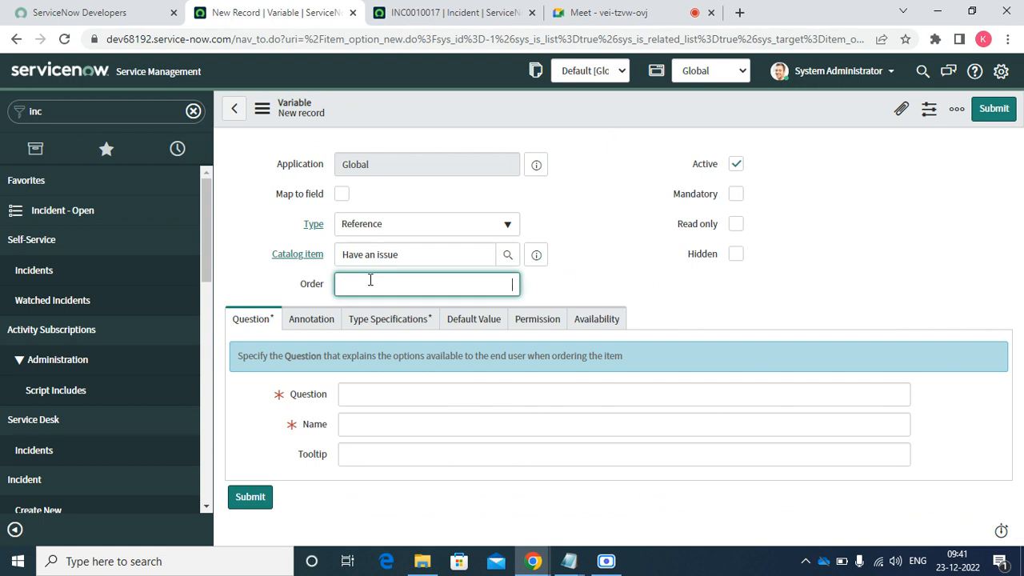
text(100)
click(341, 195)
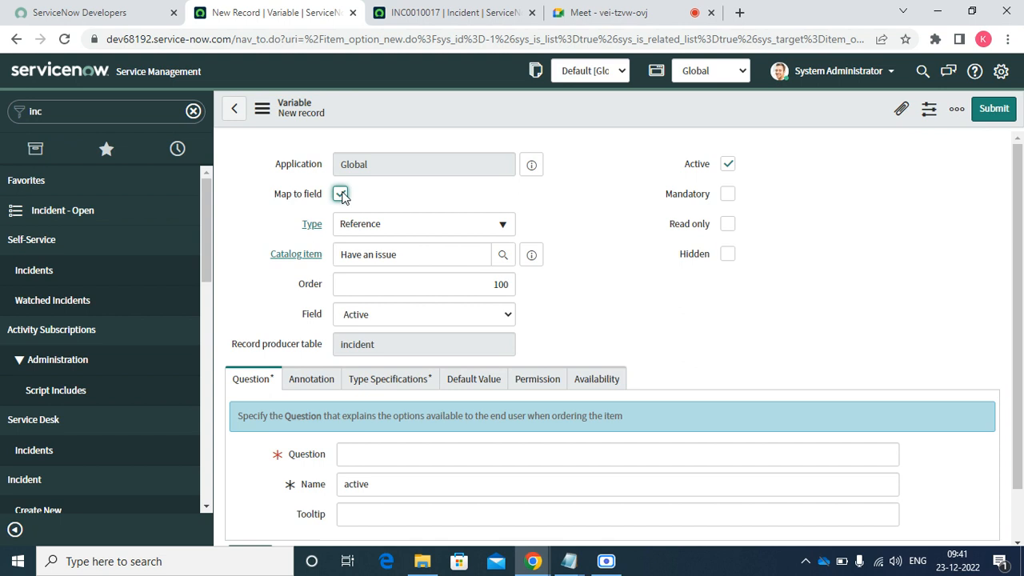
click(364, 320)
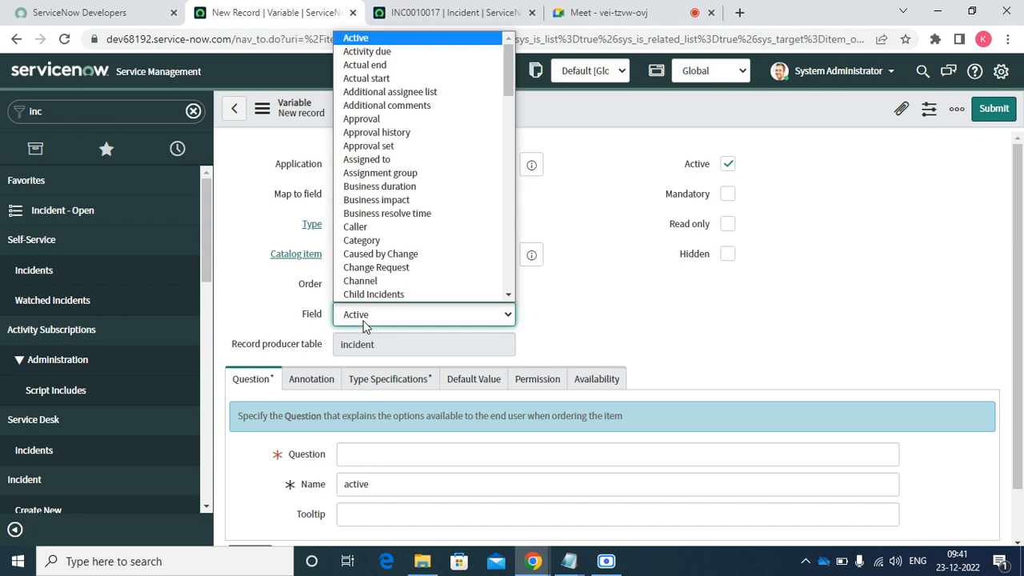
key(c)
key(Return)
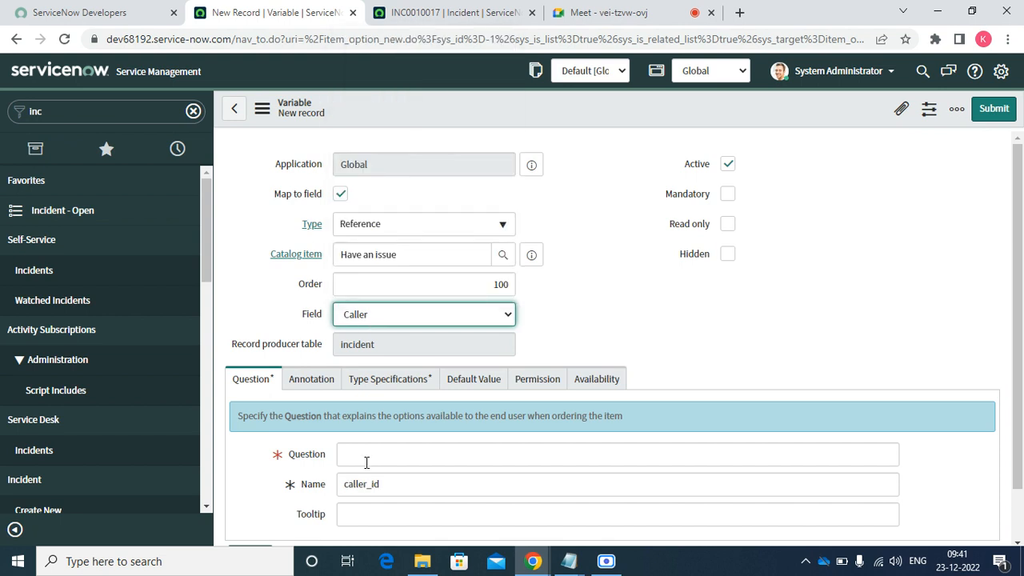
- Paste 'Who is facing the issue?' as the Question, removing its leading space
click(367, 463)
key(ctrl+v)
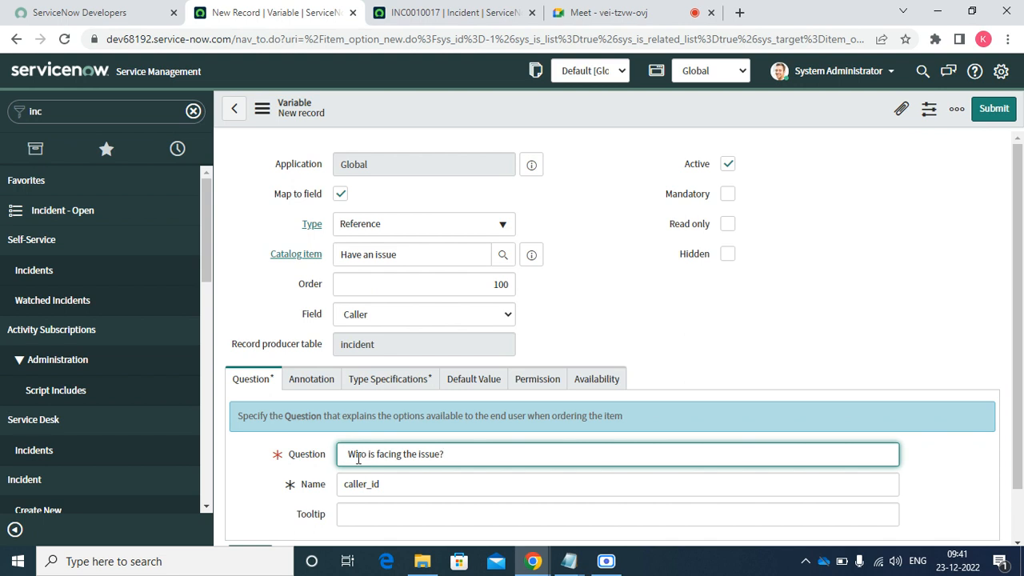
click(348, 455)
key(BackSpace)
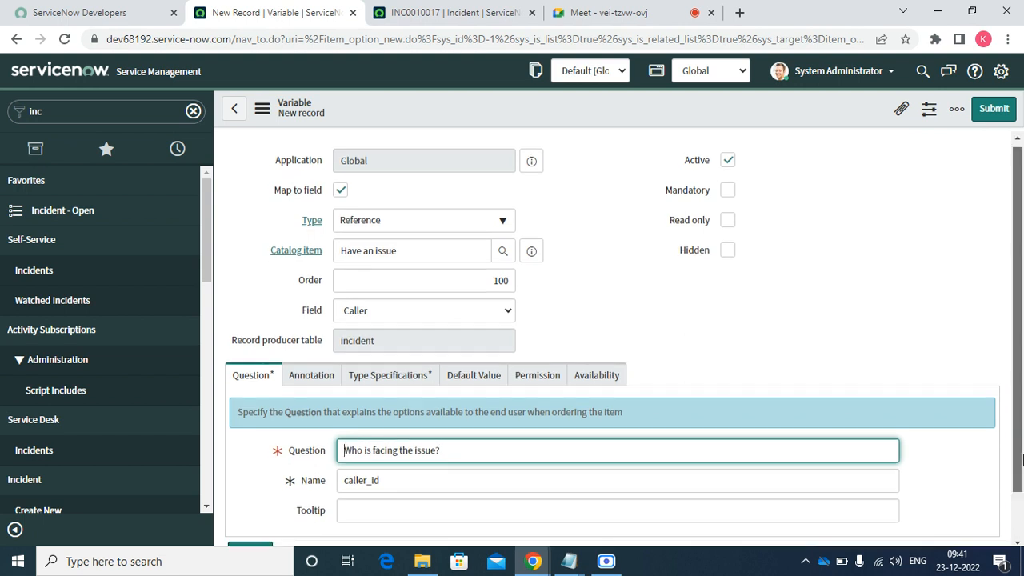
scroll(1018, 422, down, 1)
- Set the variable's reference table to User [sys_user]
click(385, 327)
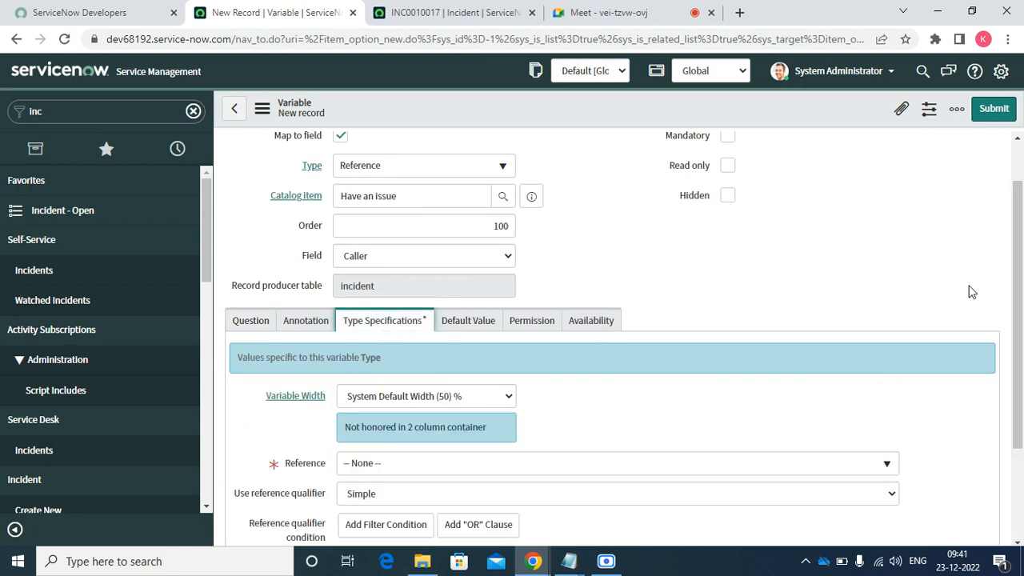
drag(1018, 298, 1018, 369)
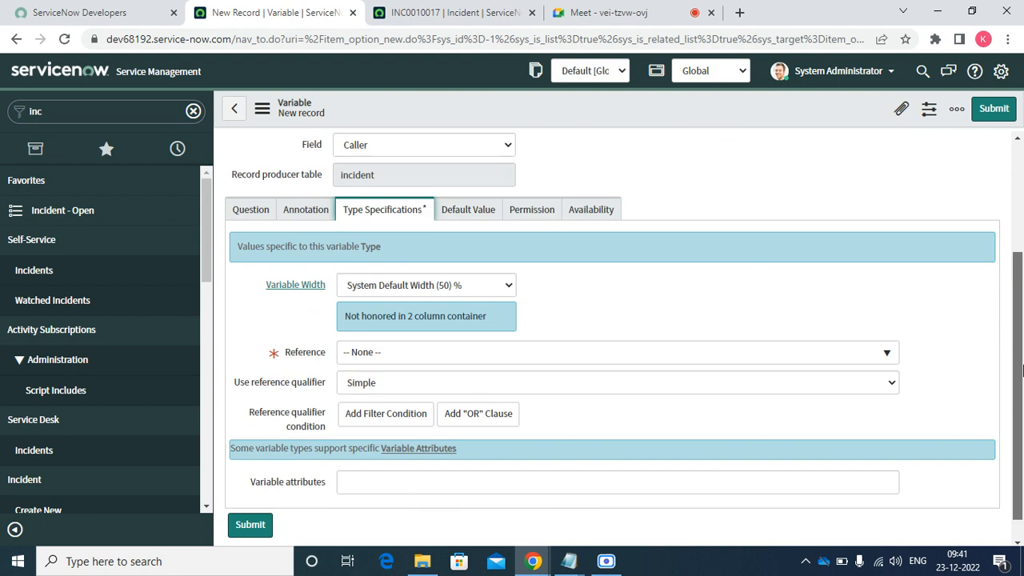
click(472, 352)
text(sys)
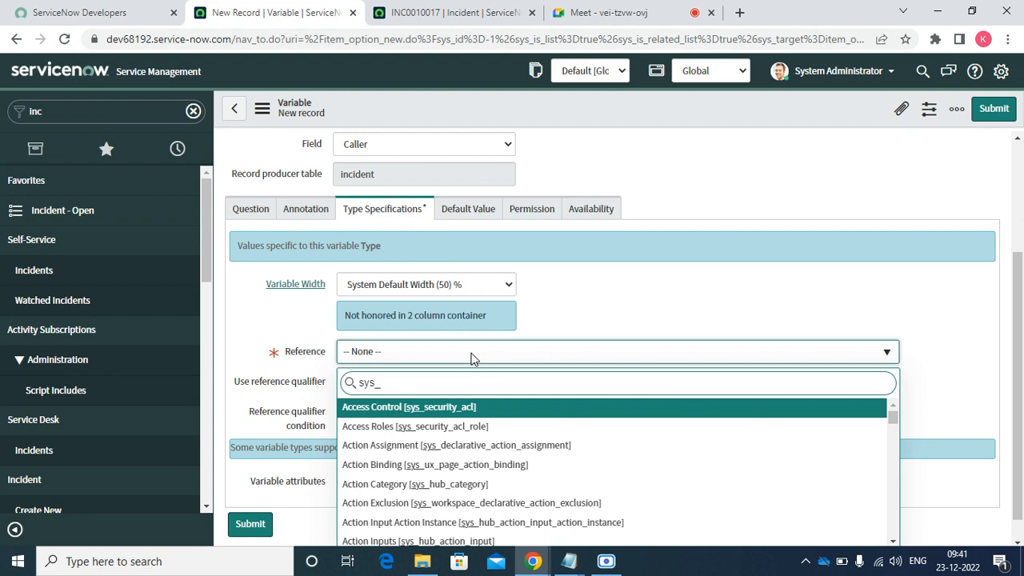
text(_user)
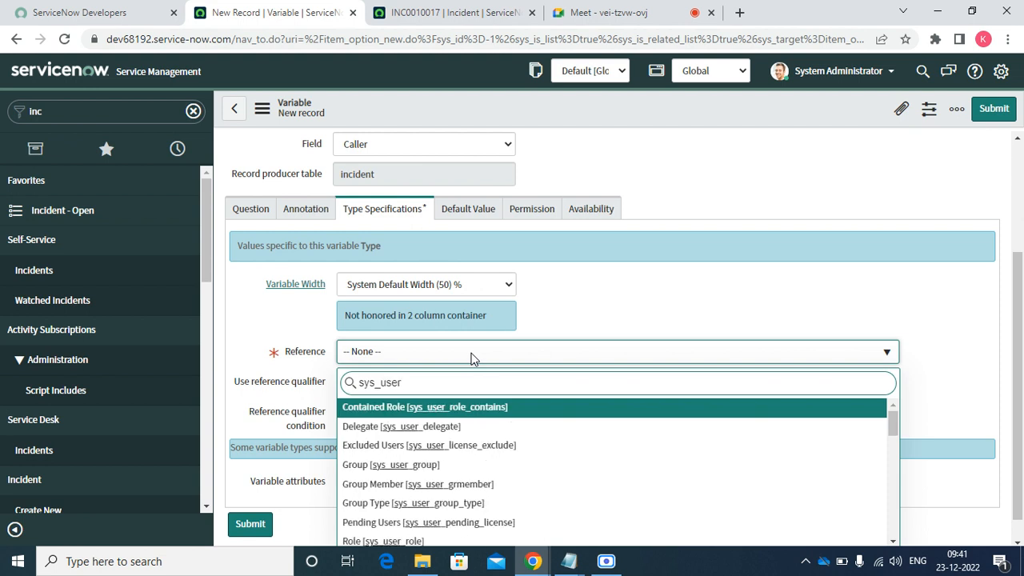
key(Down)
key(Down)
key(Down)
key(Down)
key(Down)
key(Down)
key(Down)
key(Down)
key(Down)
key(Down)
key(Down)
key(Down)
key(Down)
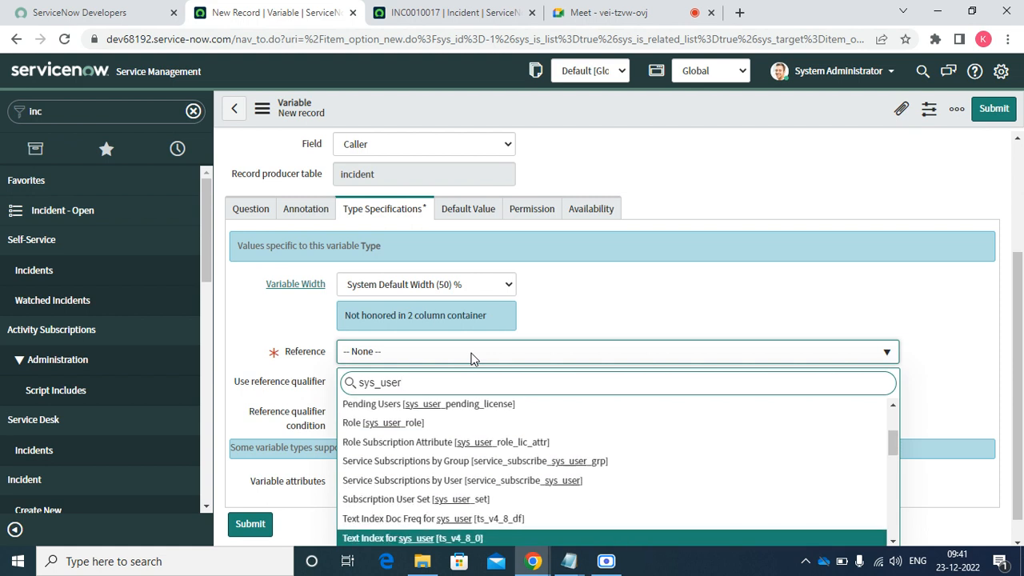
key(Down)
key(Down)
key(Down)
key(Down)
key(Down)
key(Down)
key(Down)
key(Down)
key(Down)
key(Down)
key(Down)
key(Down)
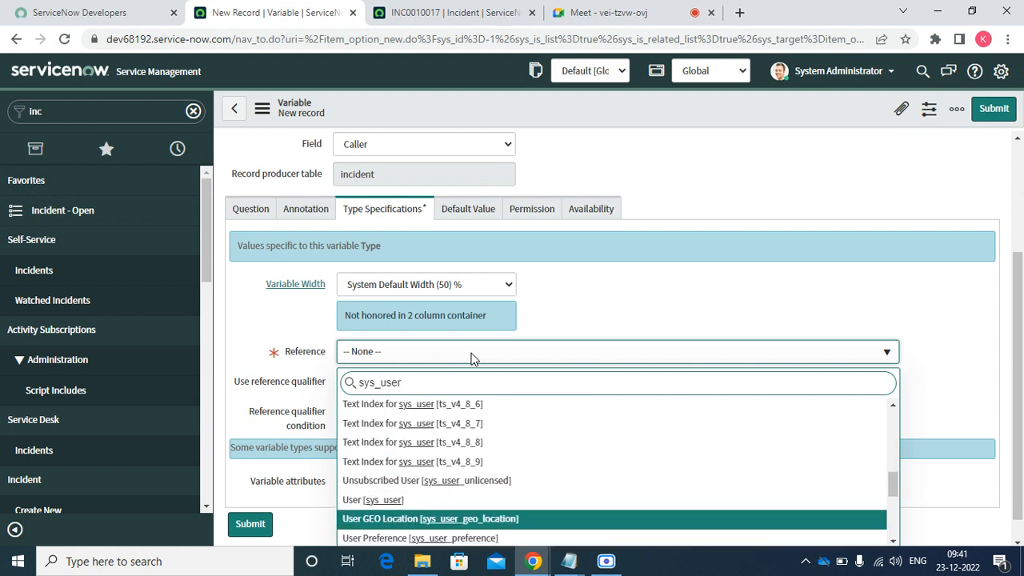
key(Up)
key(Return)
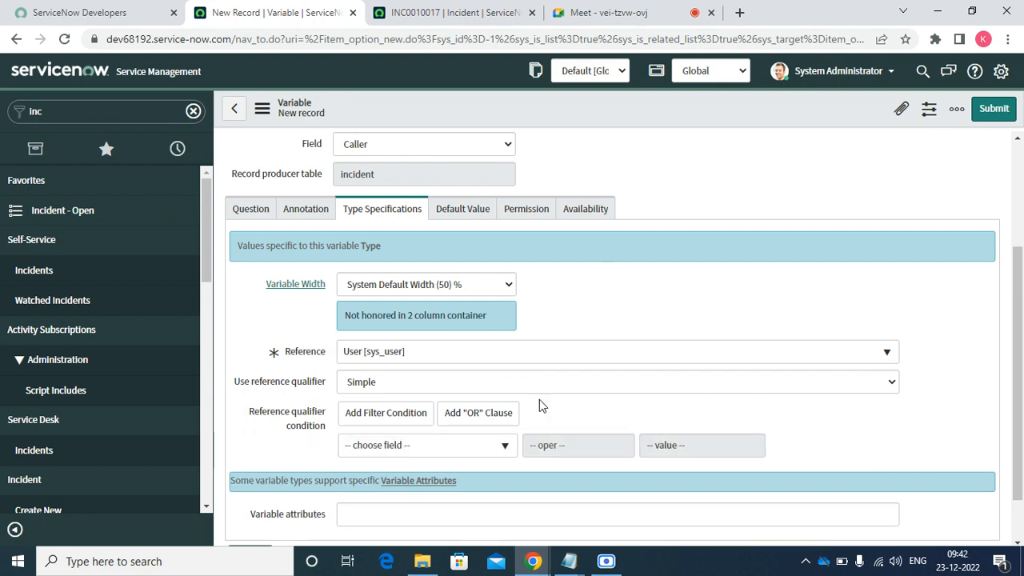
- Add the reference qualifier condition Active is true and submit the Caller variable
click(418, 450)
text(ac)
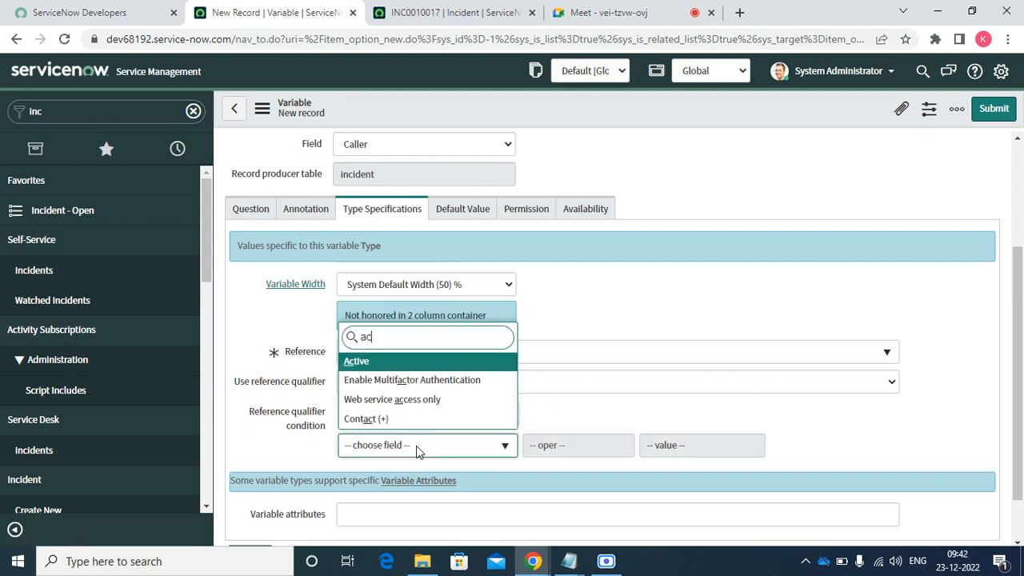
click(374, 364)
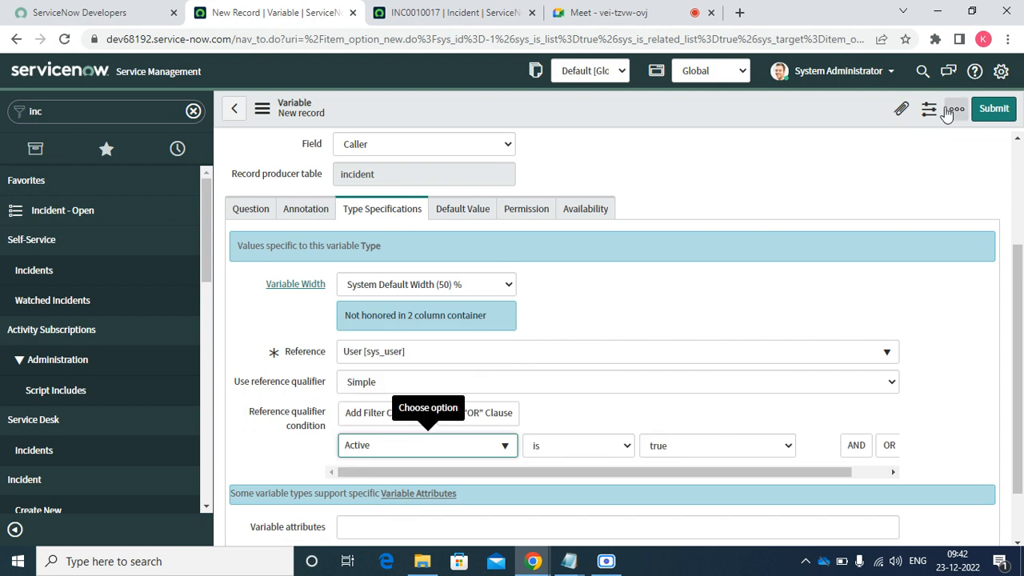
click(994, 112)
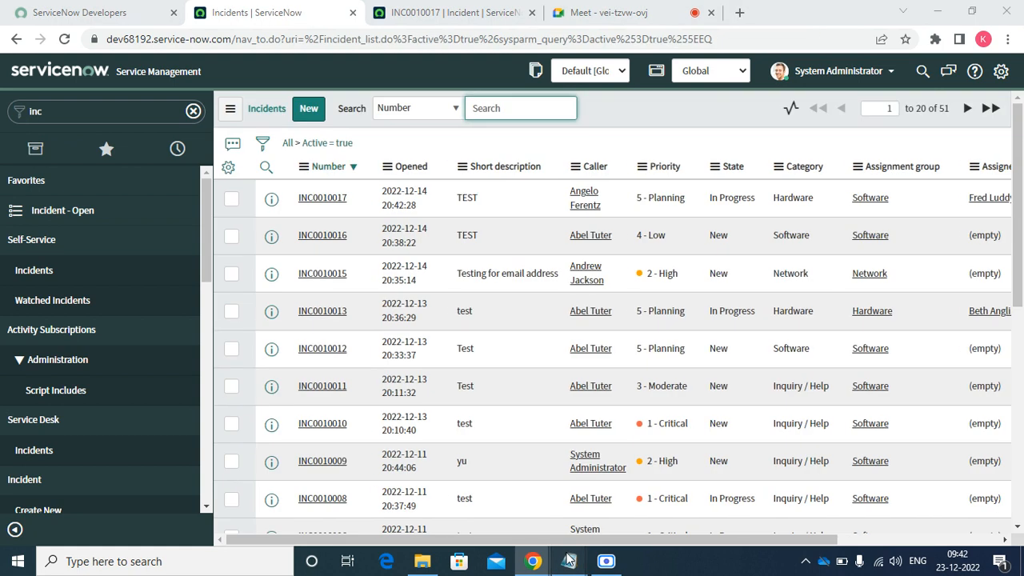
- Copy the 'Issue Category' line from Notepad and minimize it
mouse_move(568, 560)
click(629, 492)
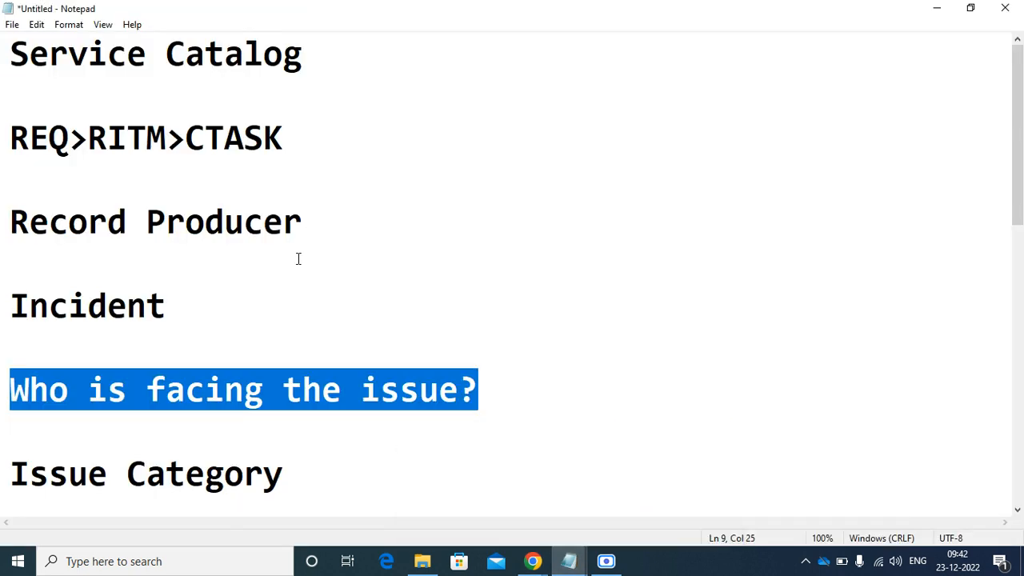
drag(288, 472, 16, 471)
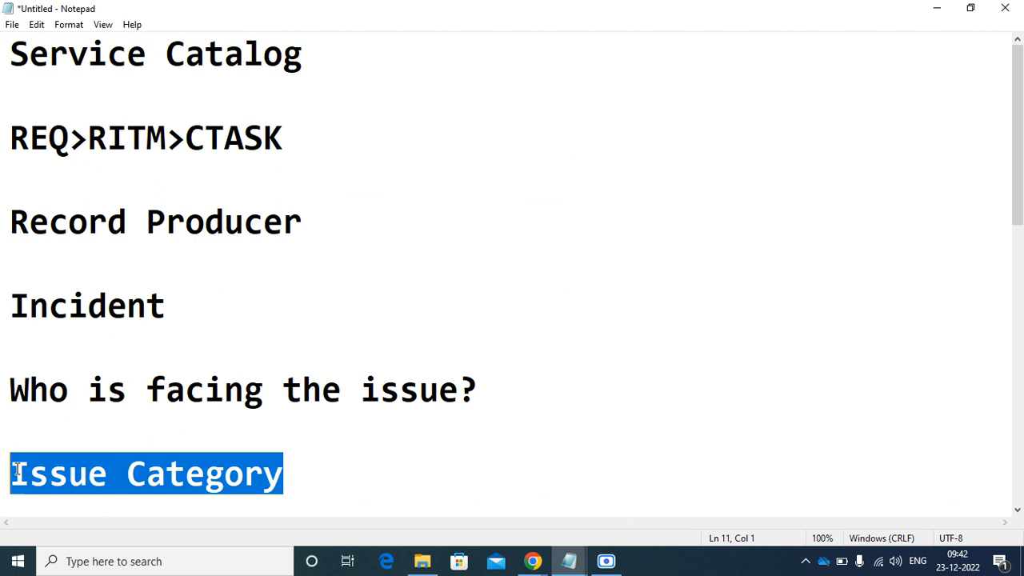
right_click(18, 471)
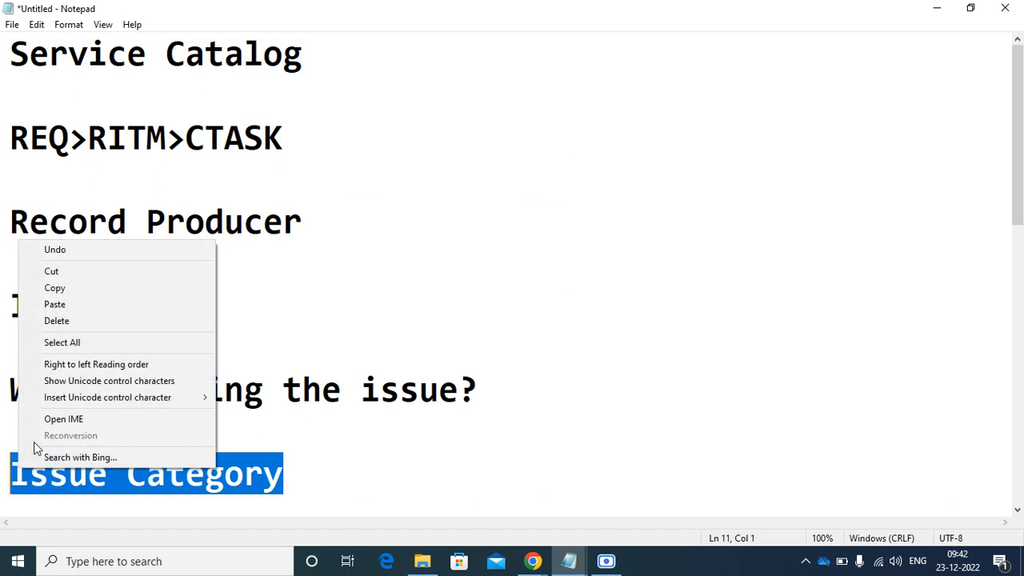
click(68, 285)
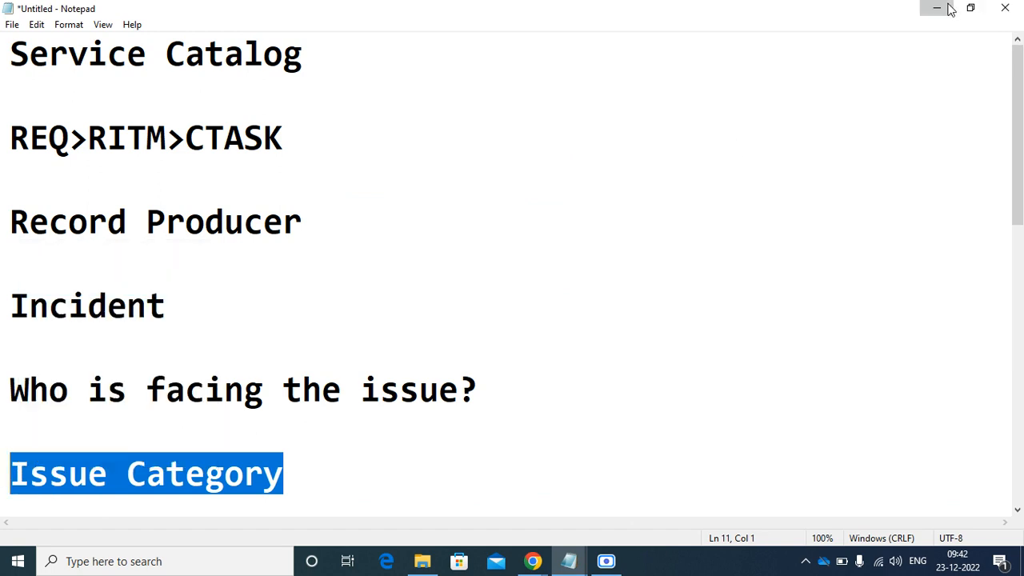
click(937, 8)
- Open Service Catalog - Record Producers from Favorites
click(106, 149)
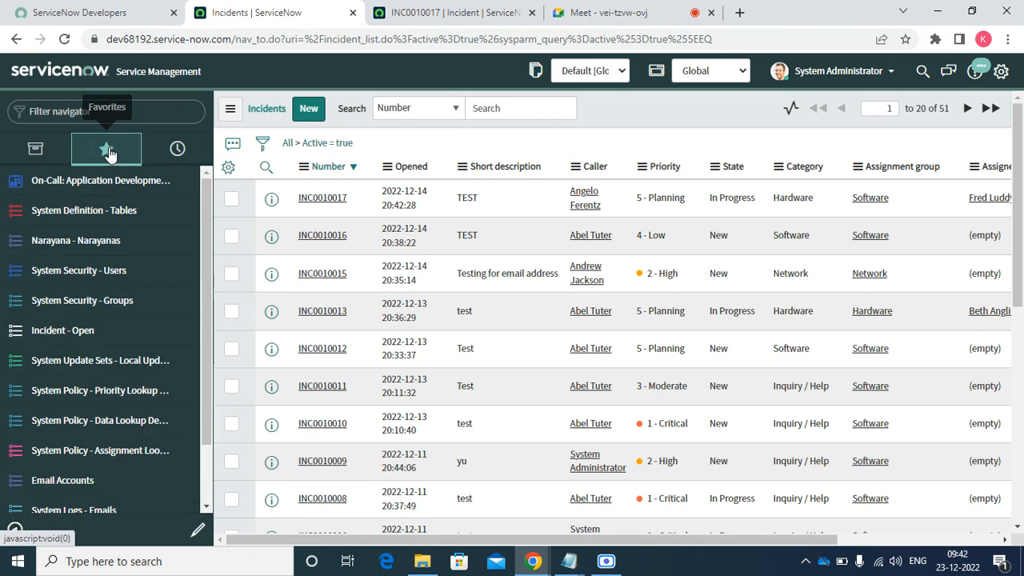
scroll(128, 449, down, 2)
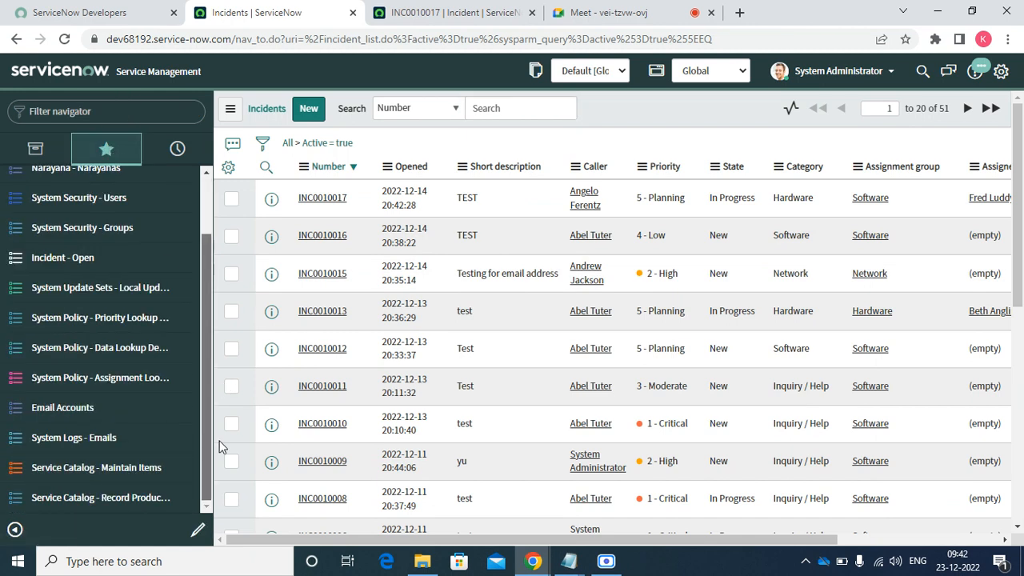
click(119, 500)
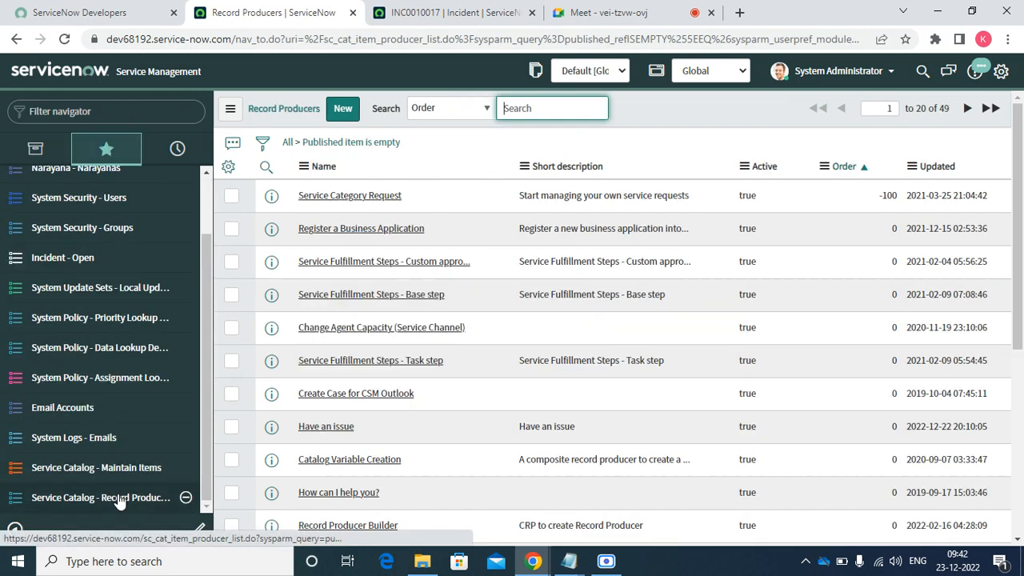
- Sort Record Producers by Updated, open Have an issue, and start a new variable from its Variables list
click(938, 173)
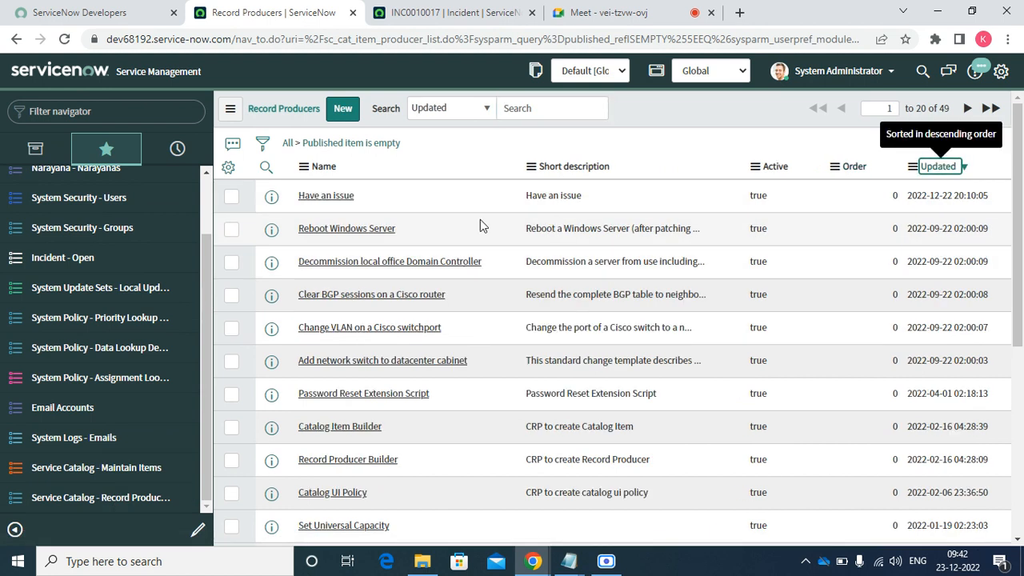
click(335, 199)
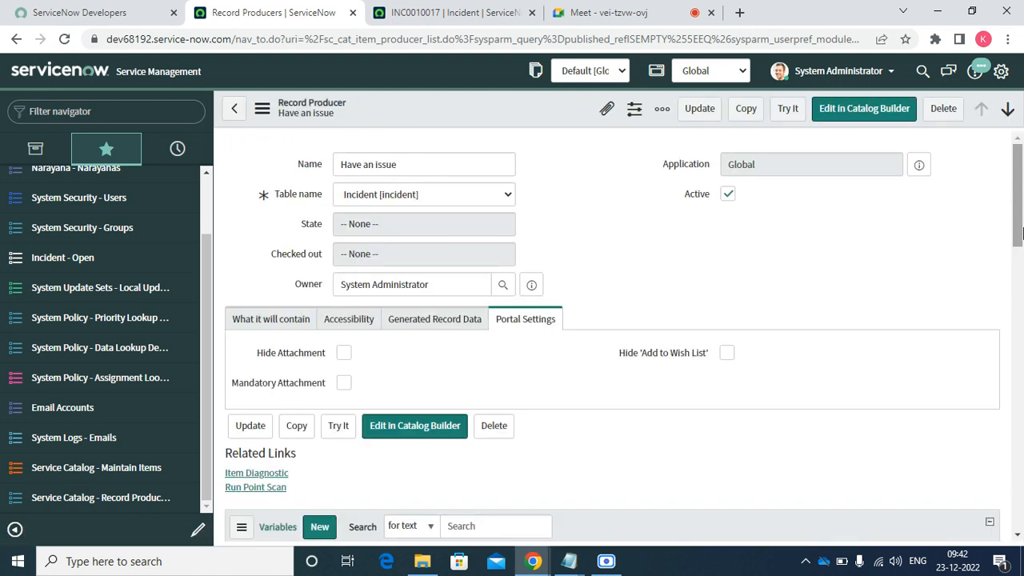
scroll(1020, 254, down, 2)
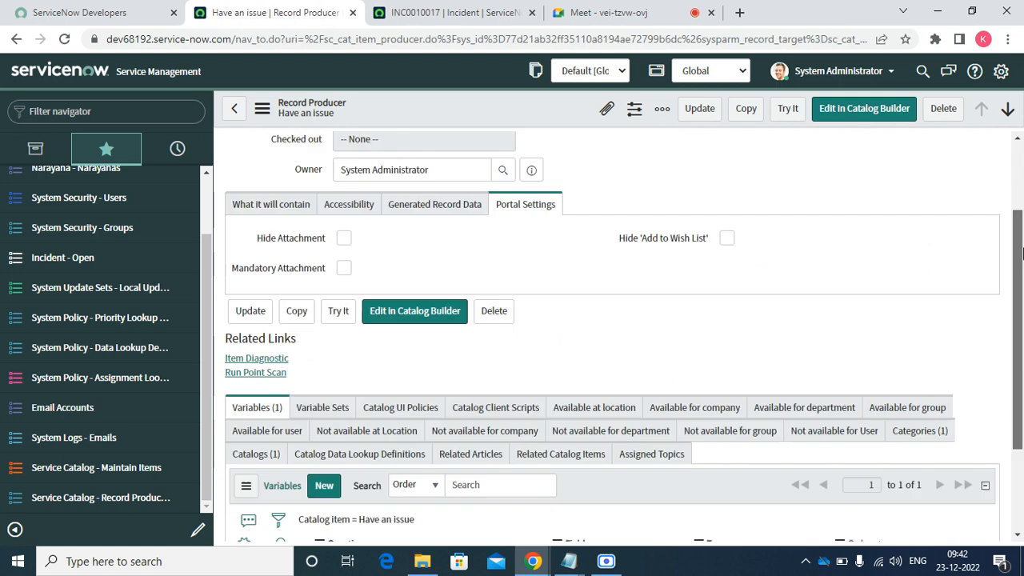
scroll(1020, 254, down, 2)
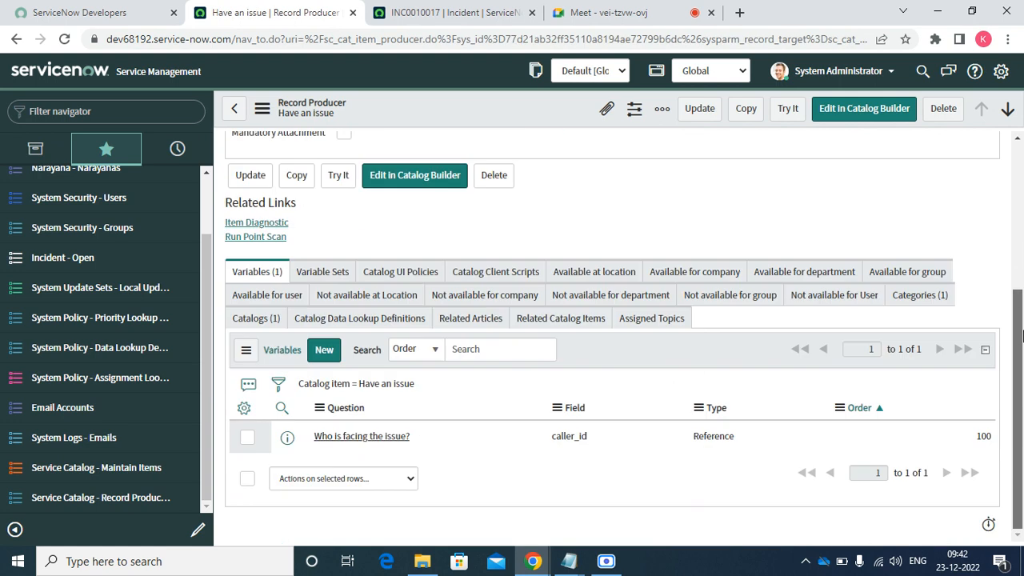
click(325, 353)
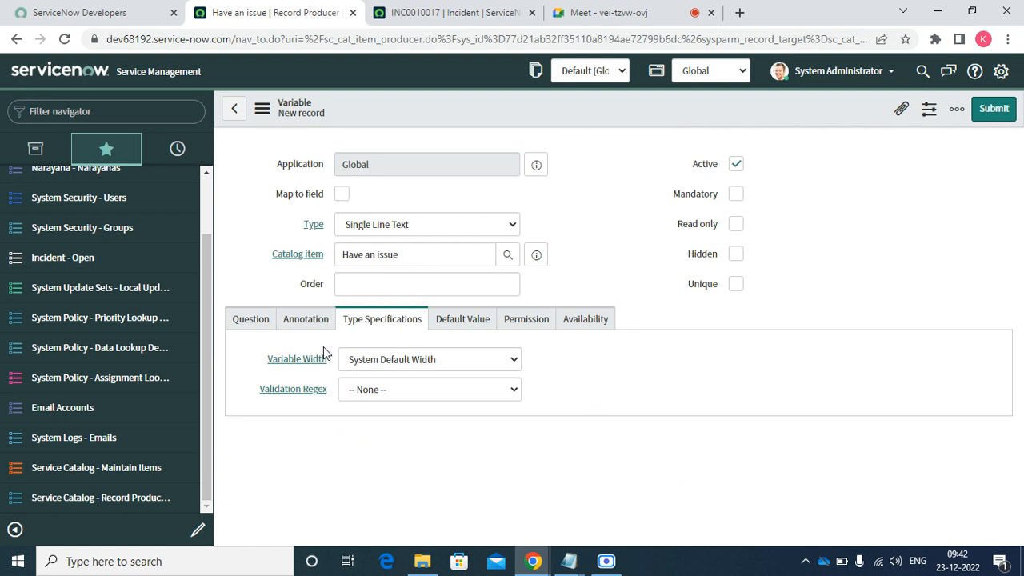
- Make the variable Multiple Choice with question 'Issue Category', mapped to the Category field
click(342, 193)
click(391, 229)
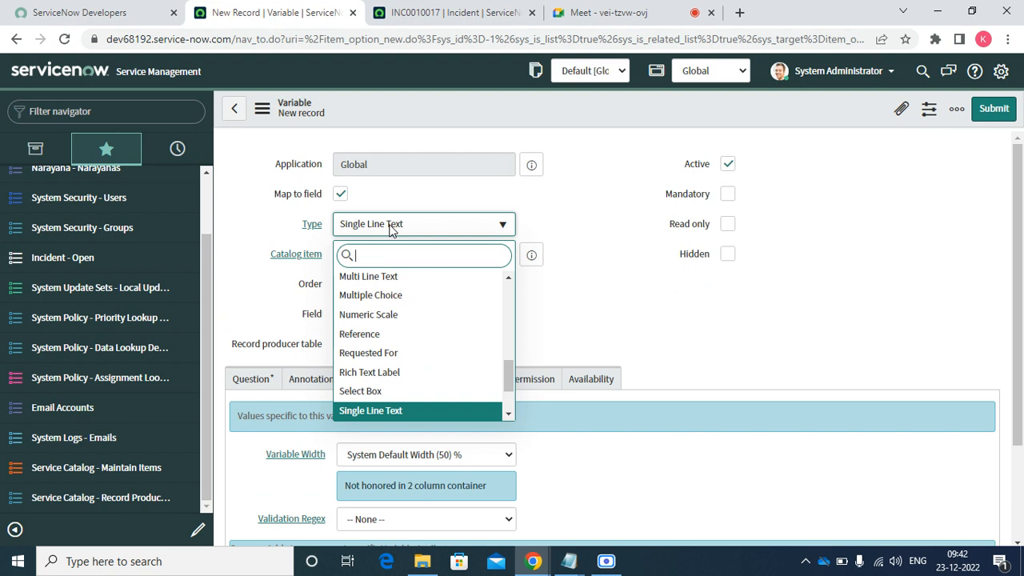
key(Up)
key(Up)
key(Up)
key(Up)
key(Up)
key(Up)
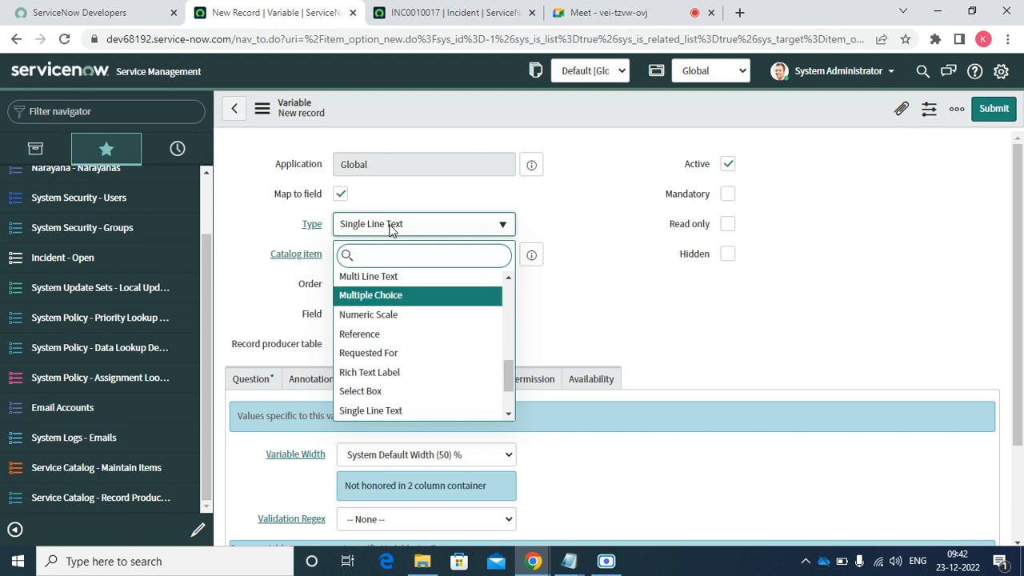
key(Return)
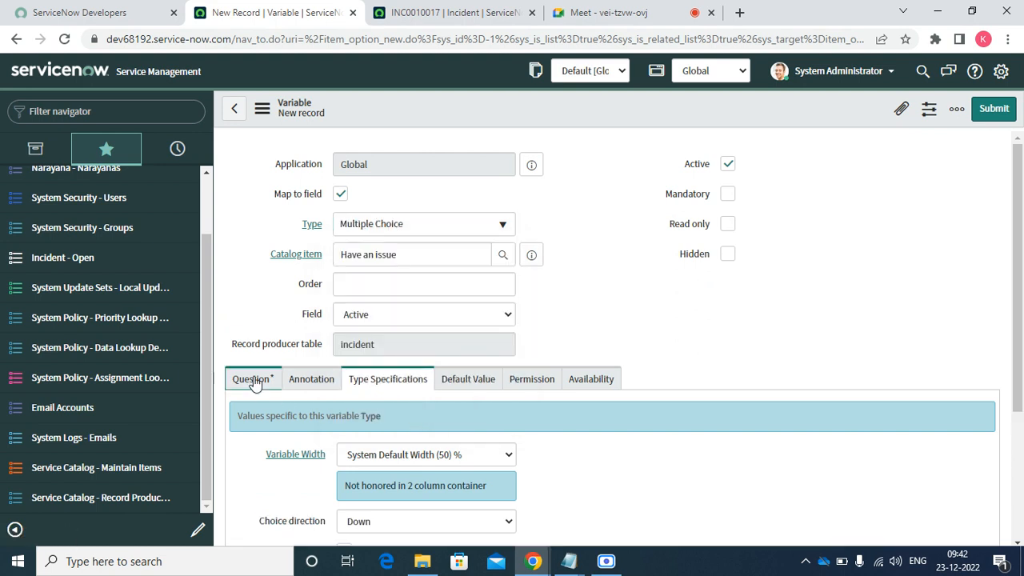
click(253, 381)
right_click(354, 454)
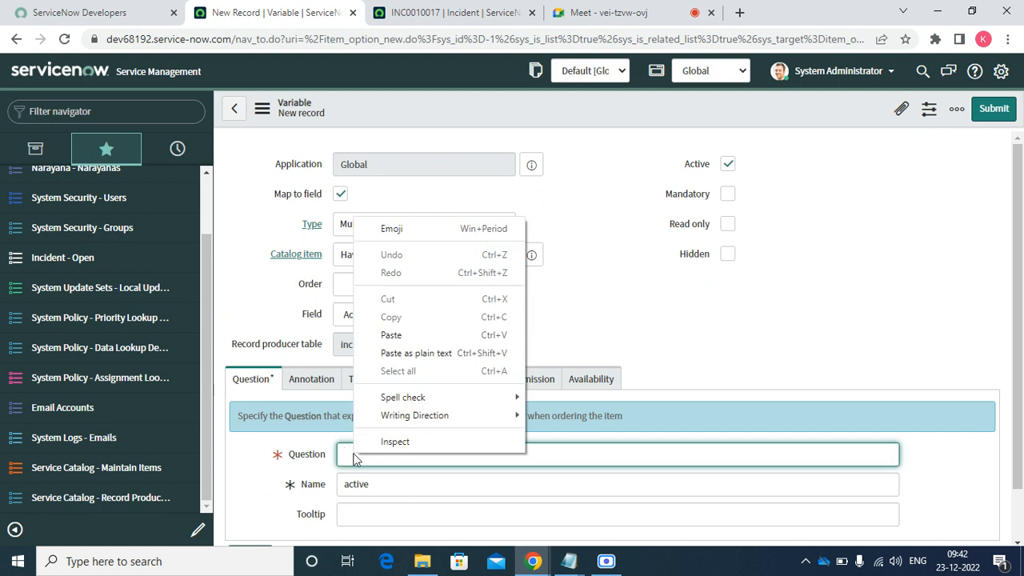
click(392, 335)
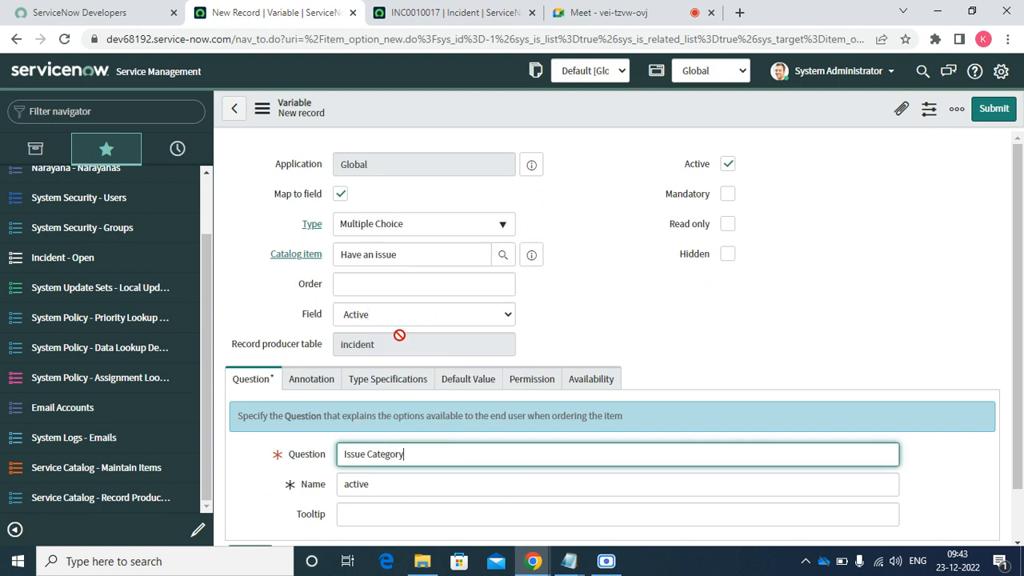
click(376, 320)
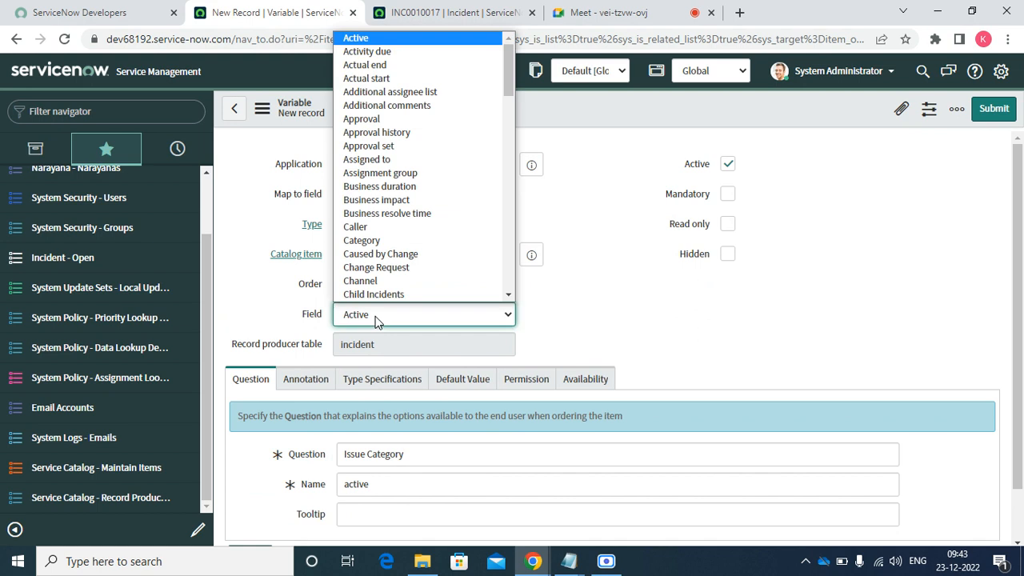
key(c)
key(Down)
key(Return)
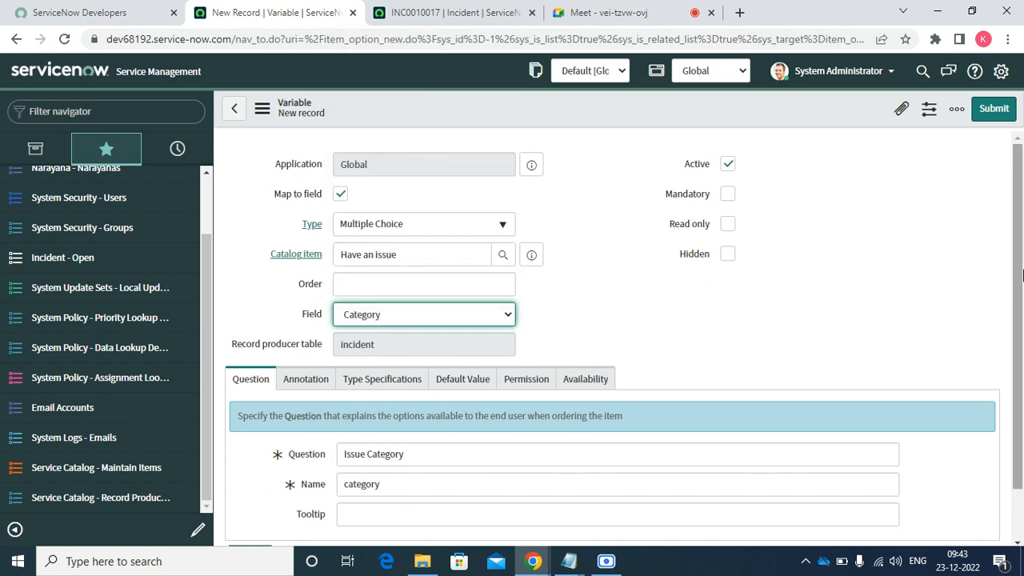
- Change the variable type to Lookup Multiple Choice
drag(1019, 285, 1020, 338)
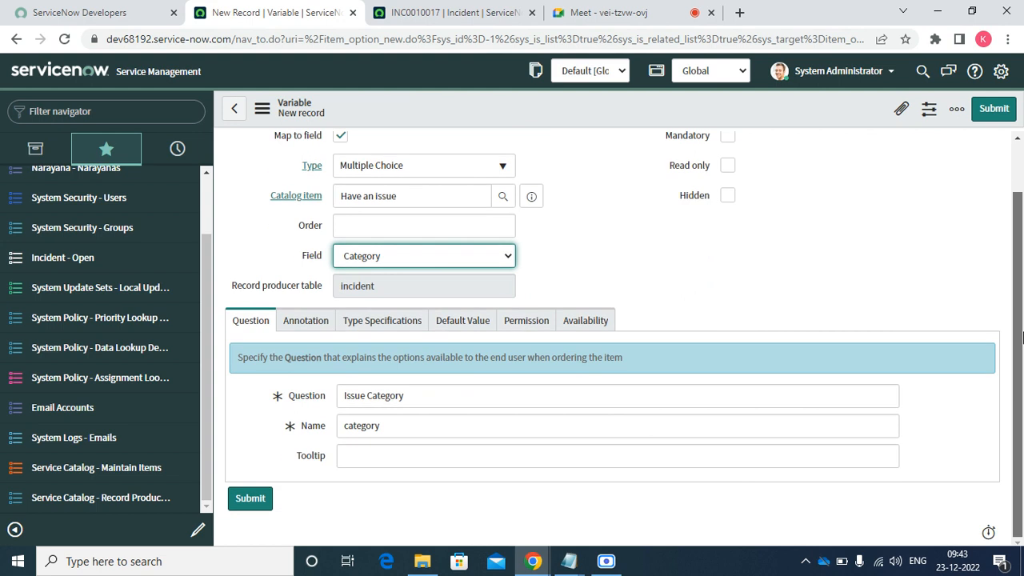
click(304, 328)
click(366, 327)
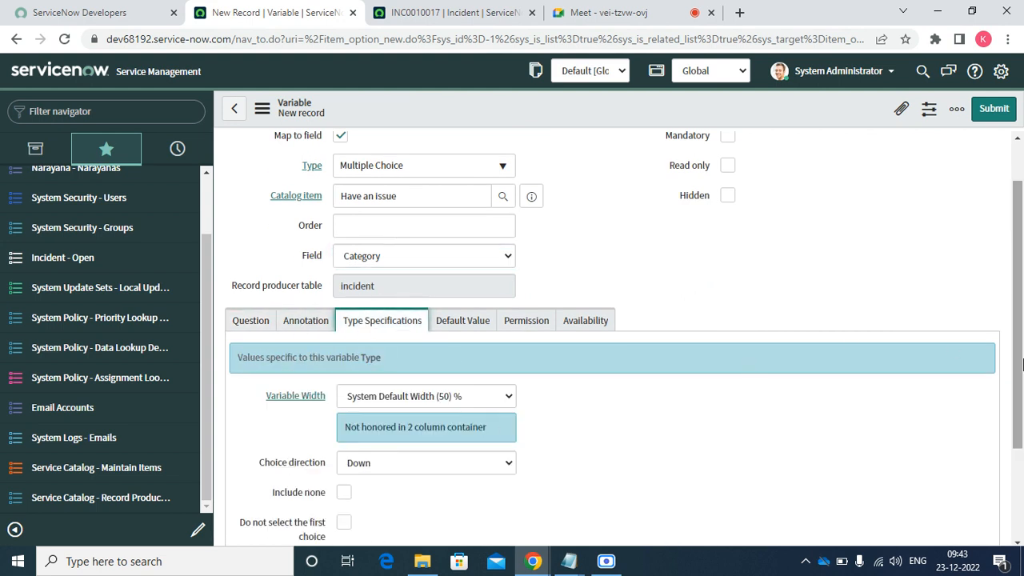
mouse_move(1021, 392)
mouse_down()
mouse_move(1023, 471)
mouse_move(1023, 401)
mouse_up()
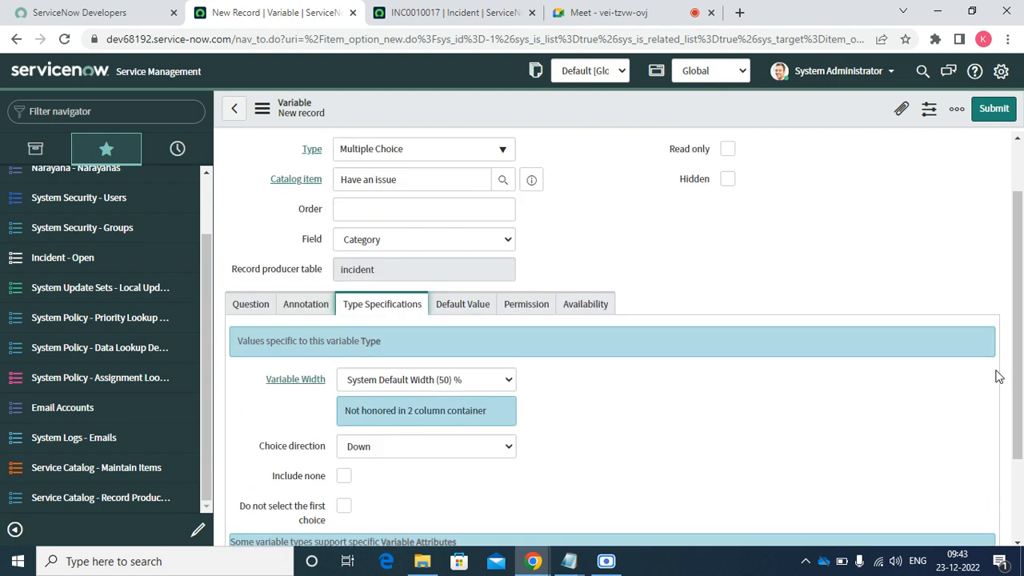
click(439, 150)
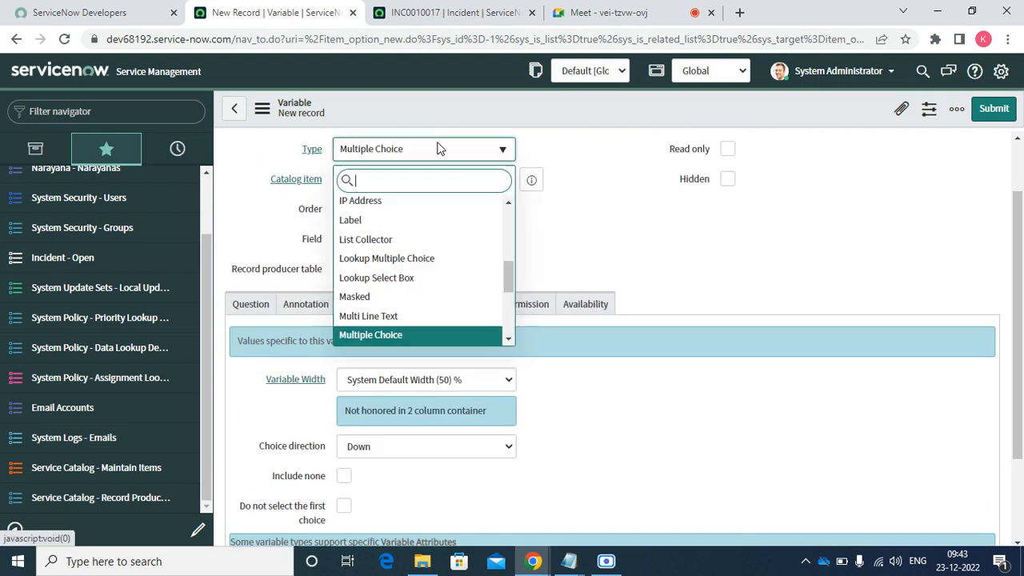
text(loo)
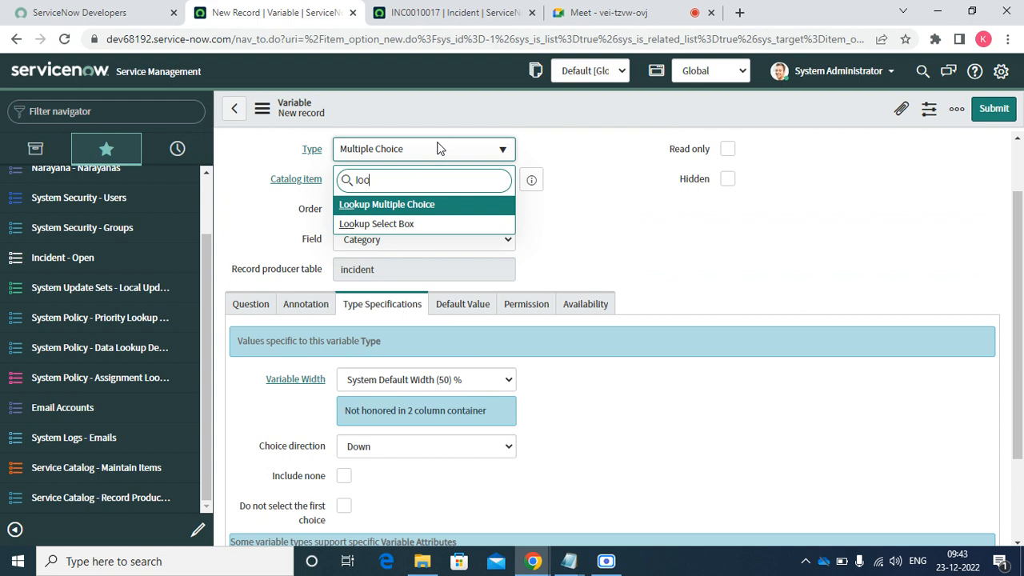
key(Return)
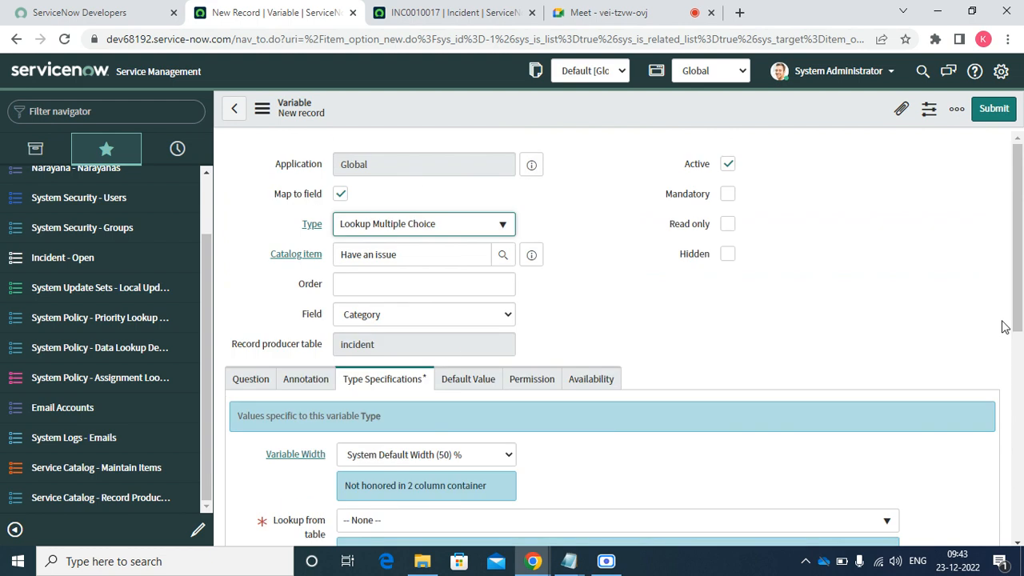
- Set Lookup from table to Incident and Lookup value field to Category, then submit
scroll(1017, 322, down, 2)
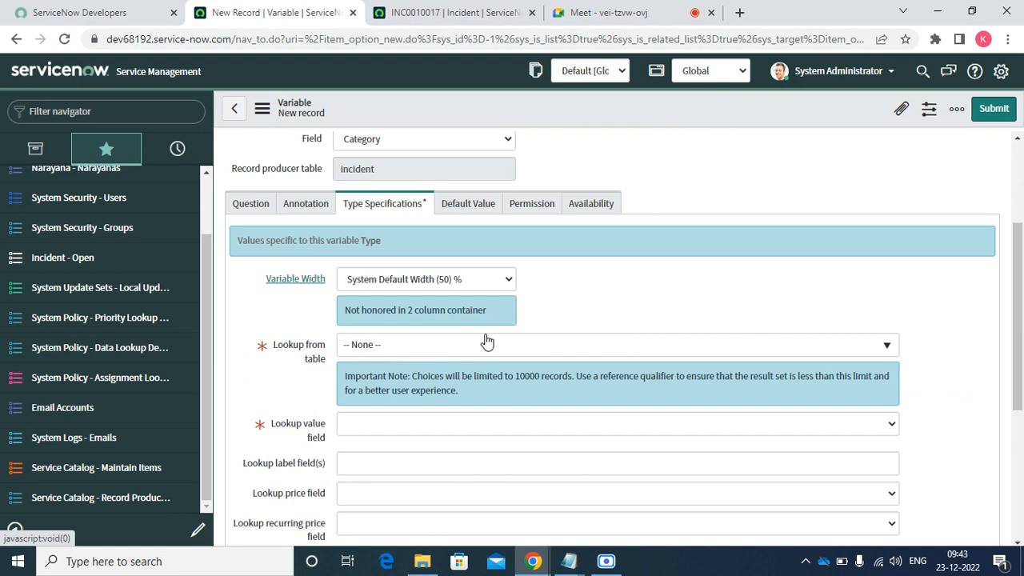
click(438, 348)
text(inci)
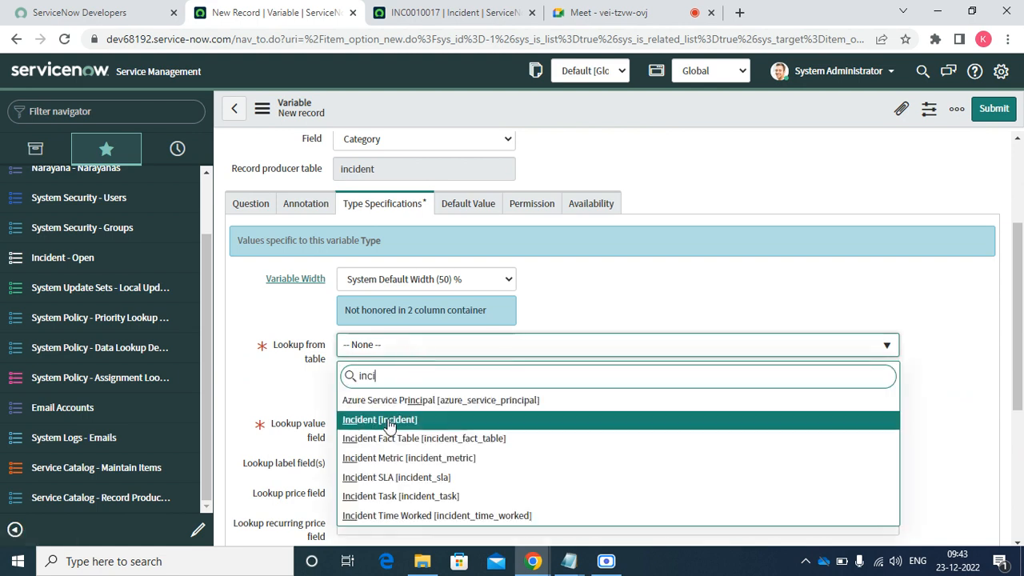
click(388, 421)
click(378, 388)
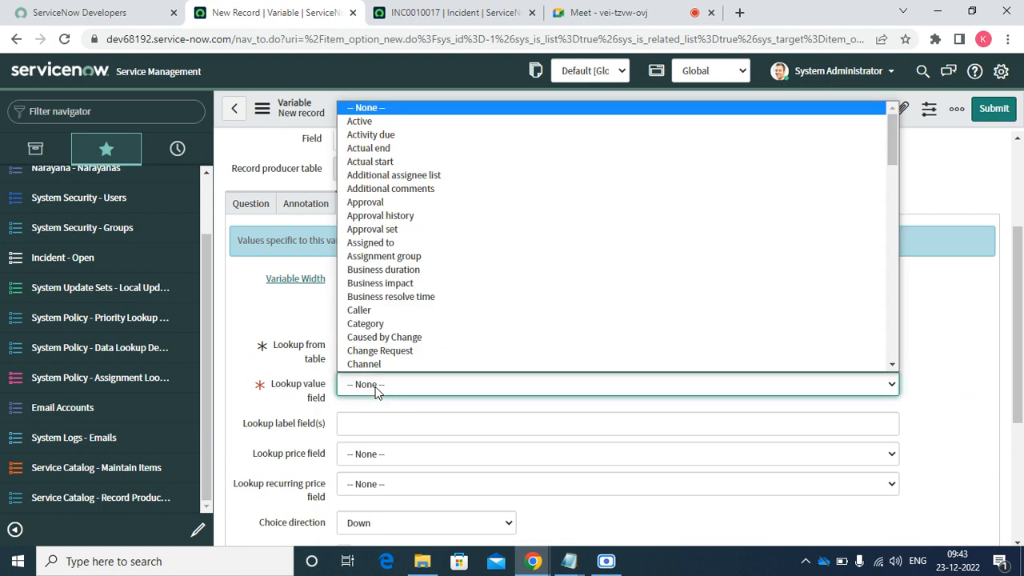
click(389, 327)
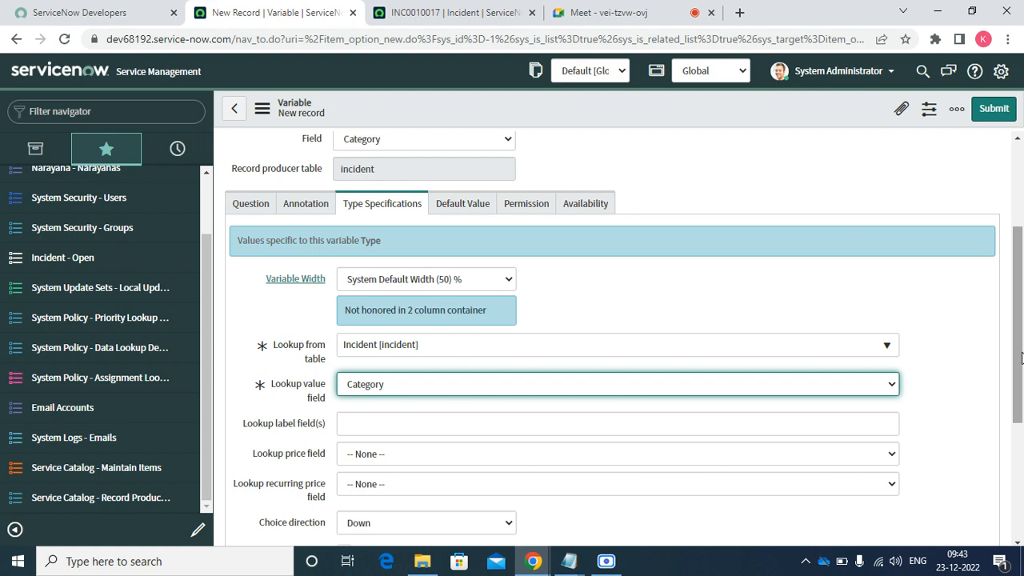
drag(1022, 358, 1010, 272)
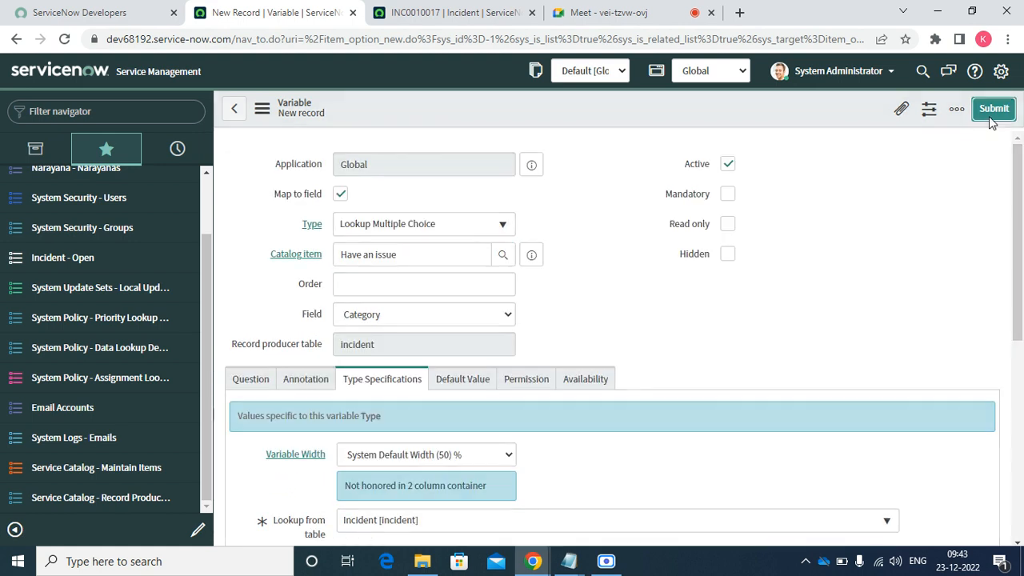
click(991, 119)
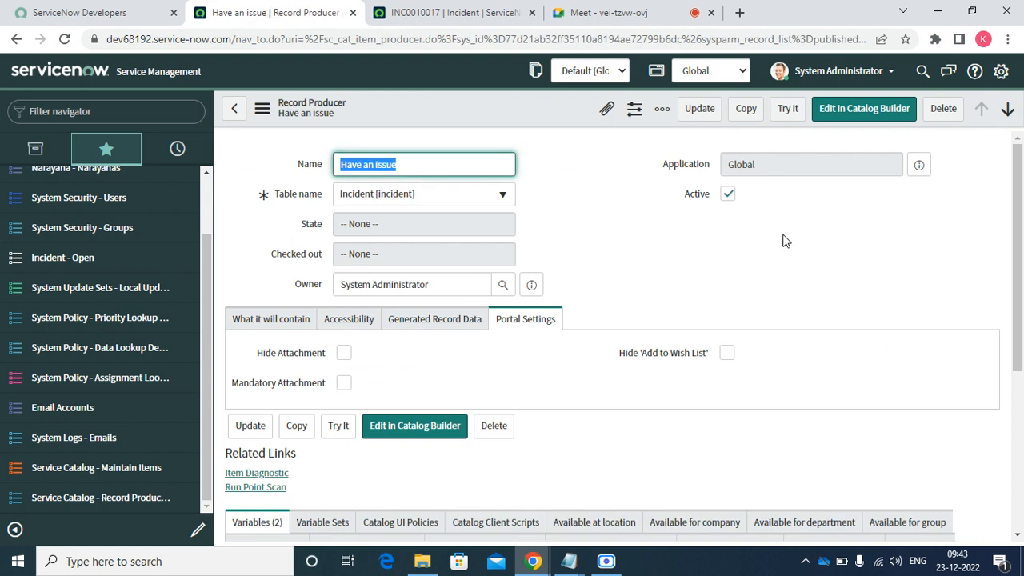
- Copy the 'Issue Impact' line from the Untitled Notepad window and return to Chrome
click(567, 564)
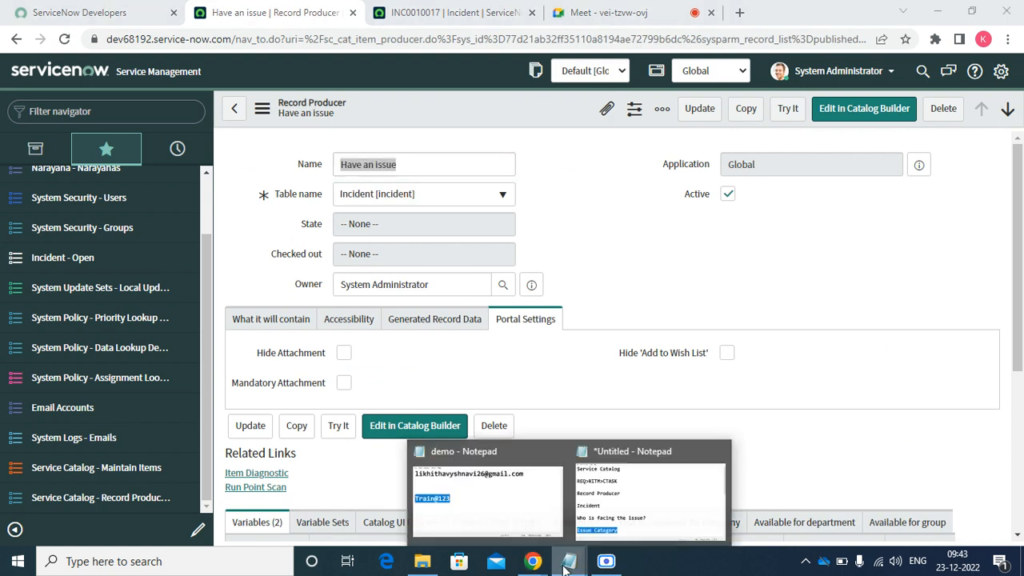
click(624, 496)
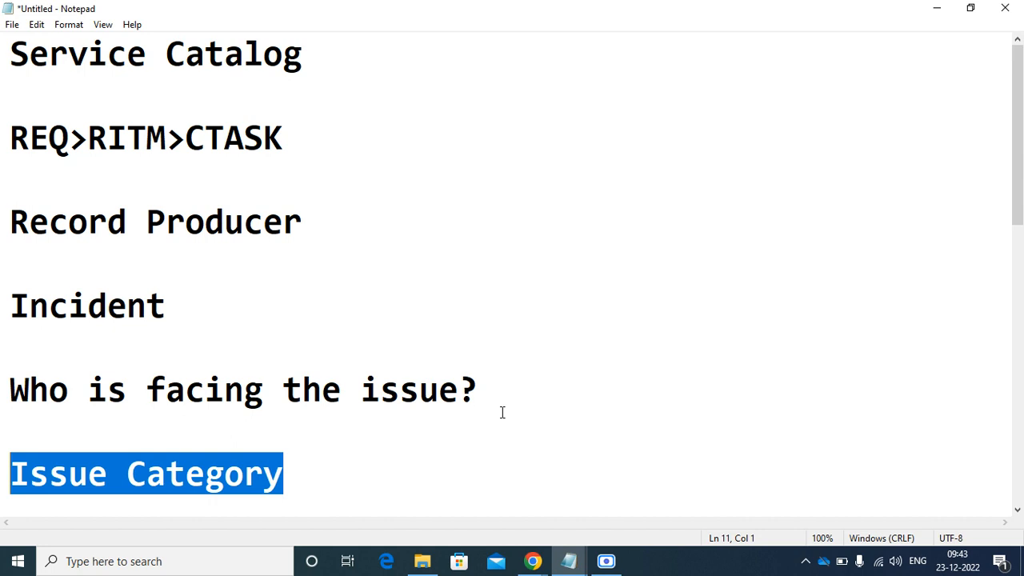
drag(1020, 192, 1021, 262)
drag(281, 380, 11, 389)
right_click(11, 389)
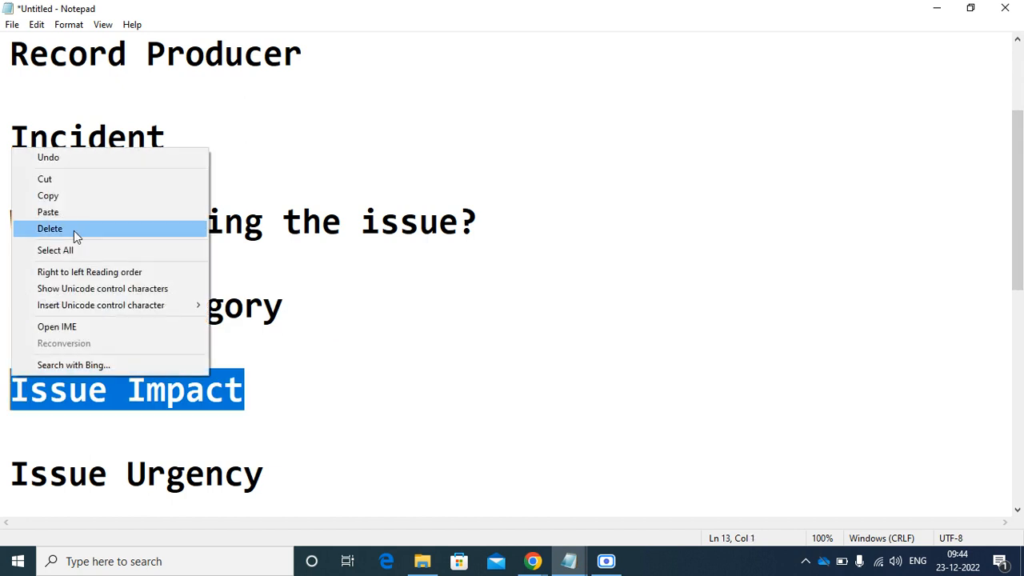
click(63, 197)
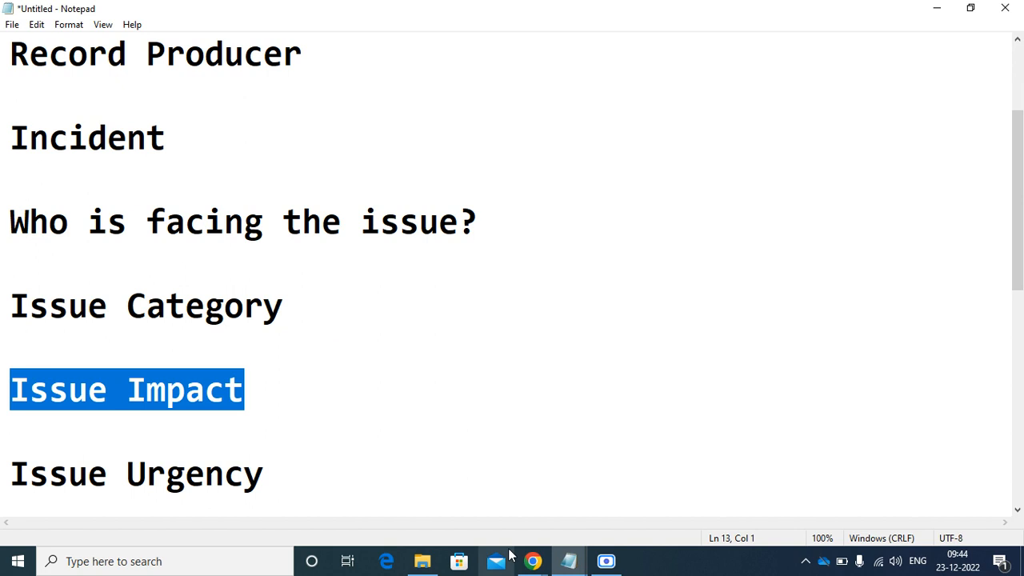
mouse_move(532, 564)
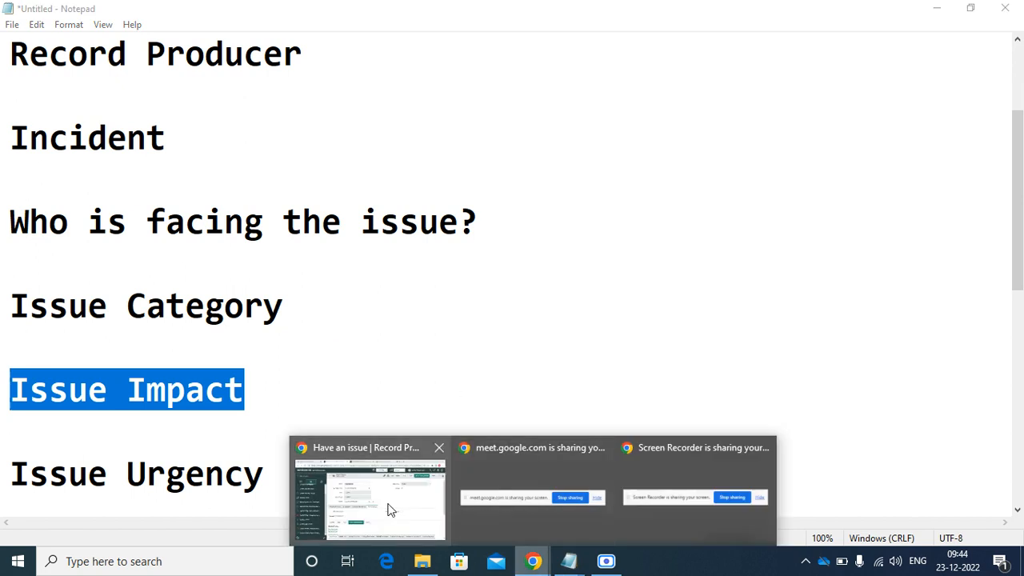
click(389, 508)
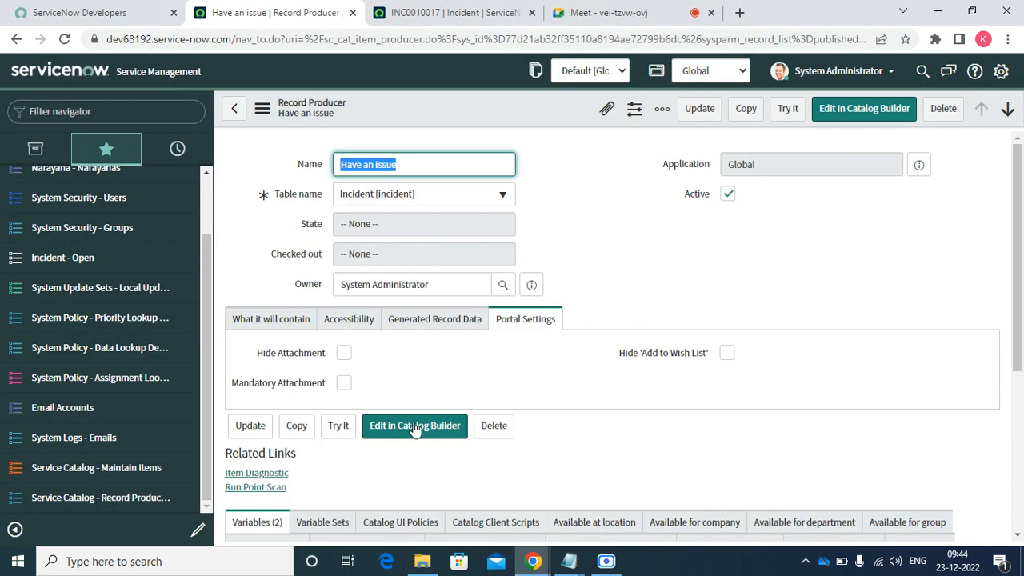
- From the Record Producers list, open Have an issue in a new browser tab
click(111, 492)
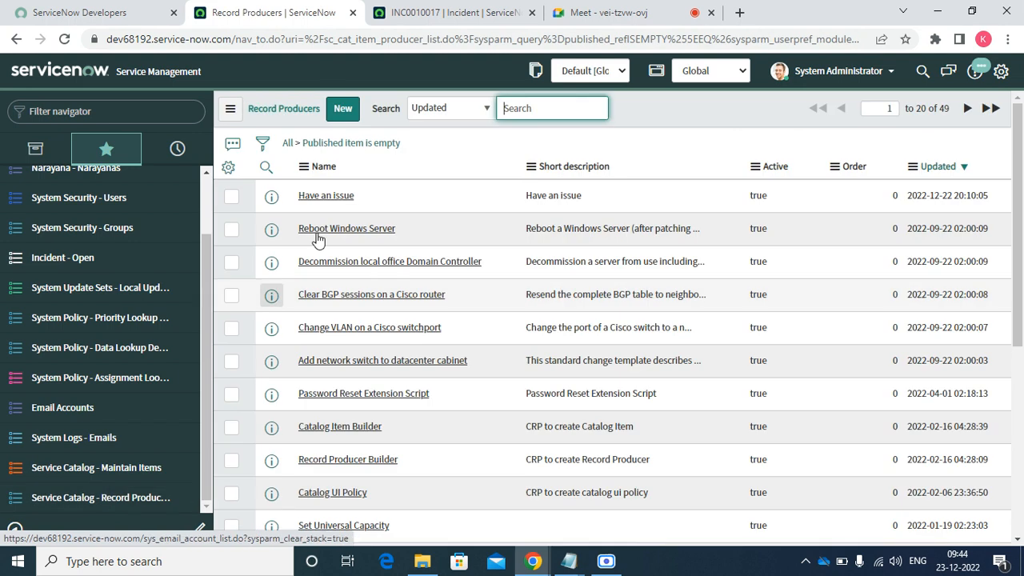
click(348, 198)
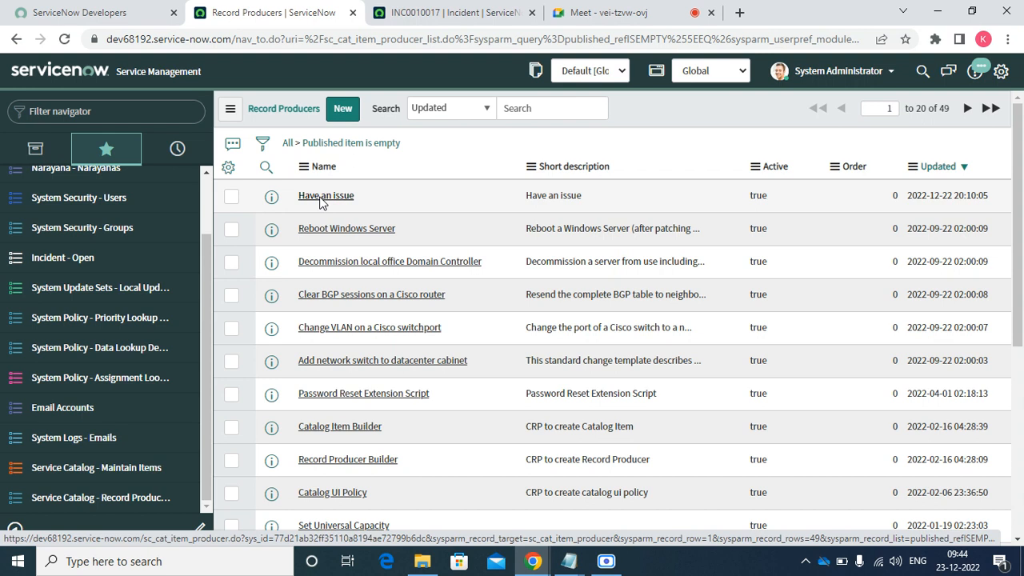
right_click(278, 200)
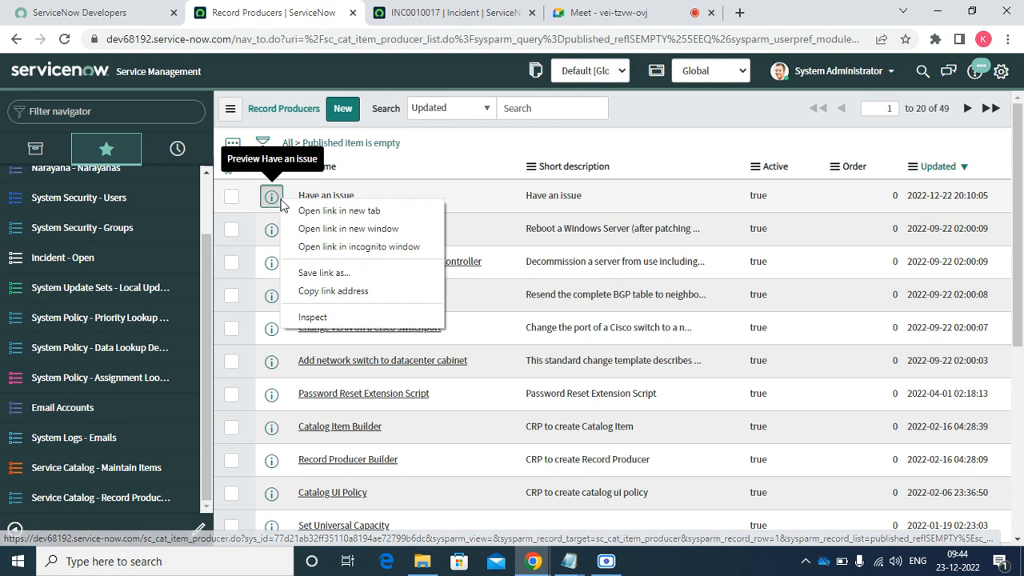
click(338, 210)
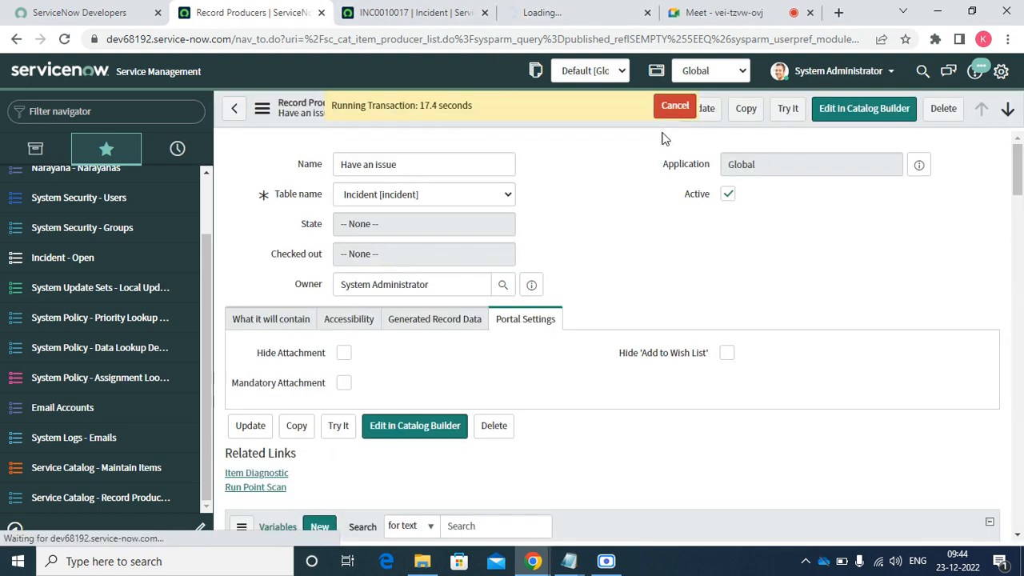
click(560, 12)
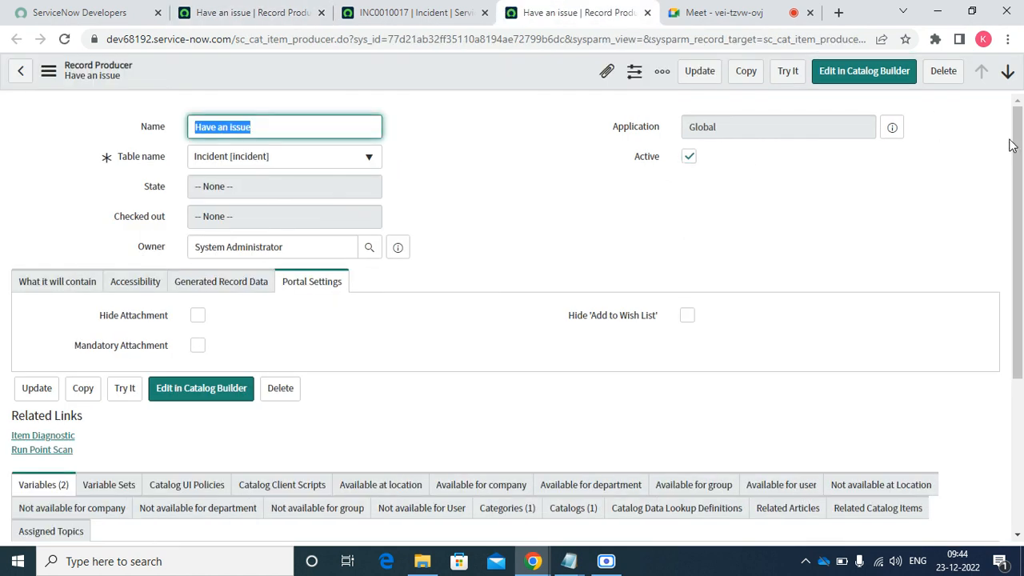
- Change Issue Category's order to 200 in the Variables list and start a new variable
scroll(1019, 150, down, 3)
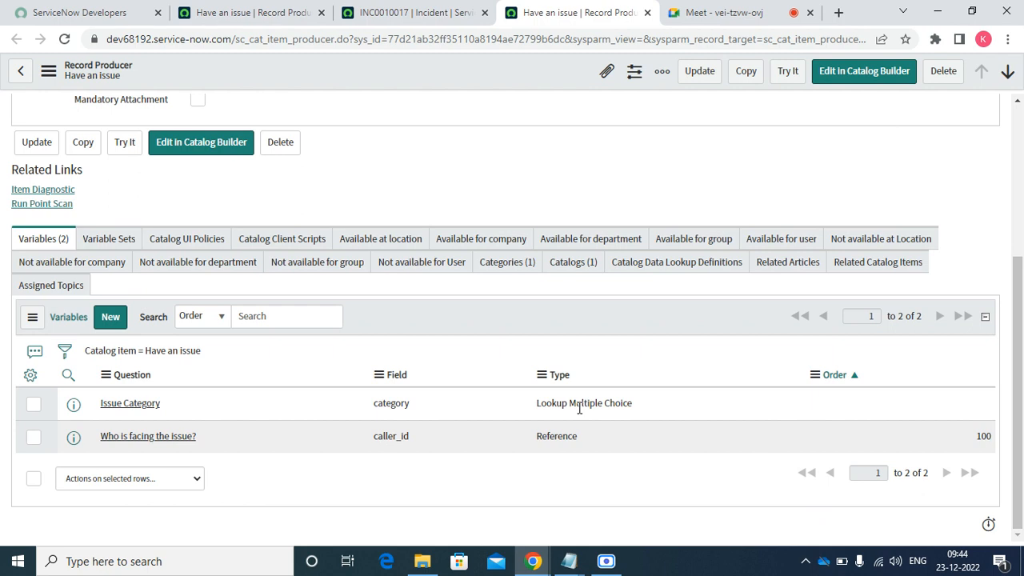
click(928, 412)
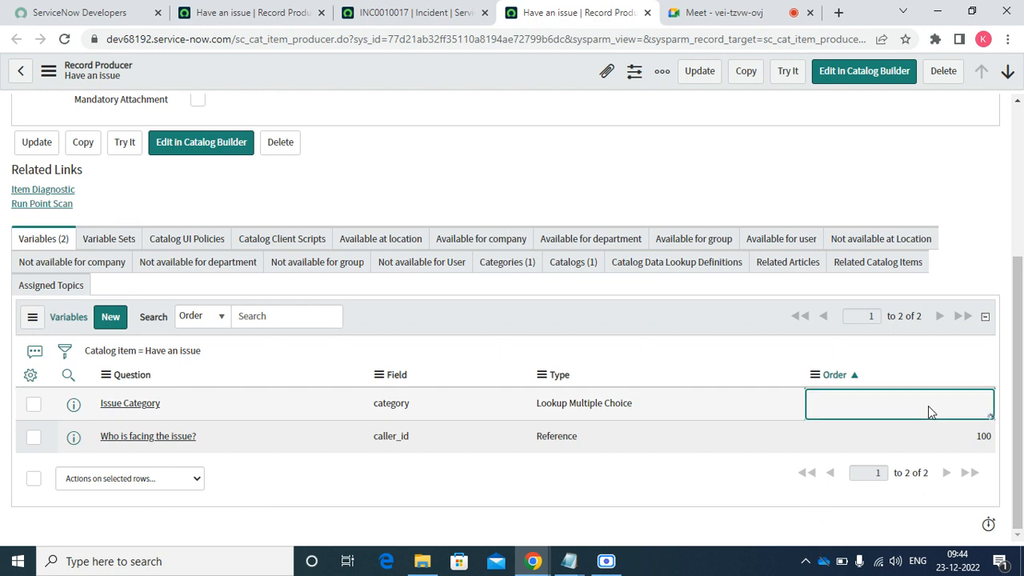
double_click(929, 406)
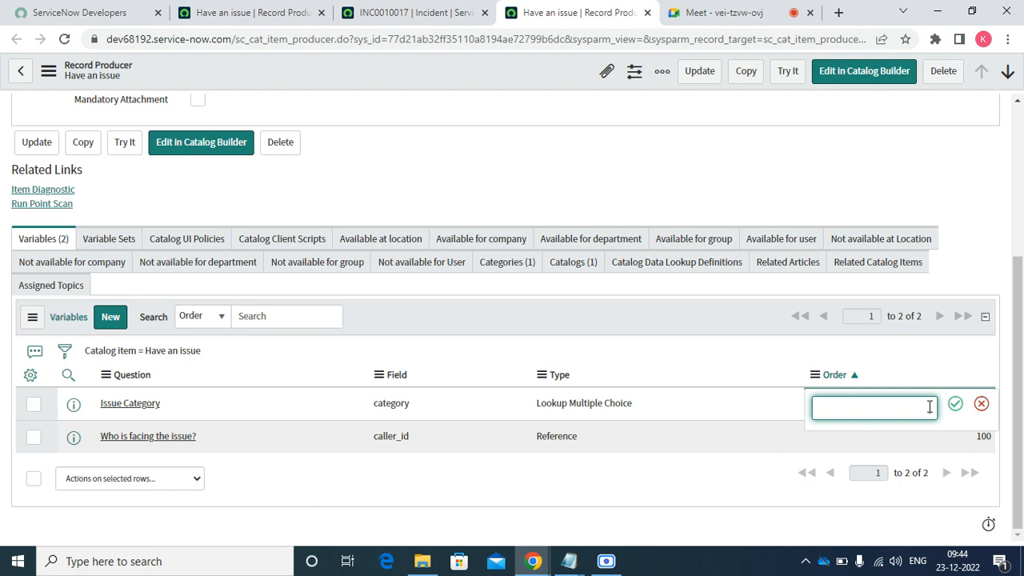
text(200)
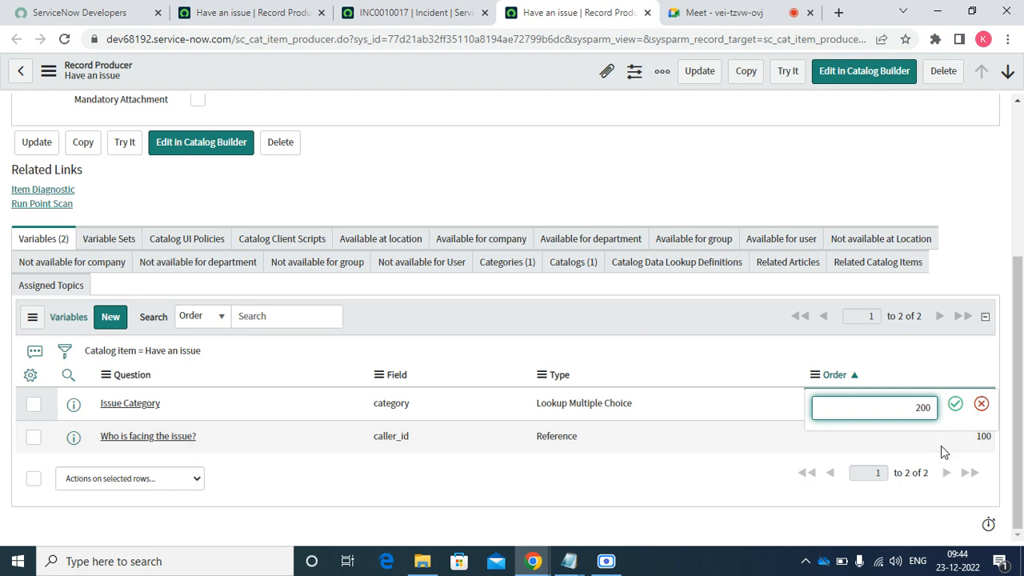
click(954, 404)
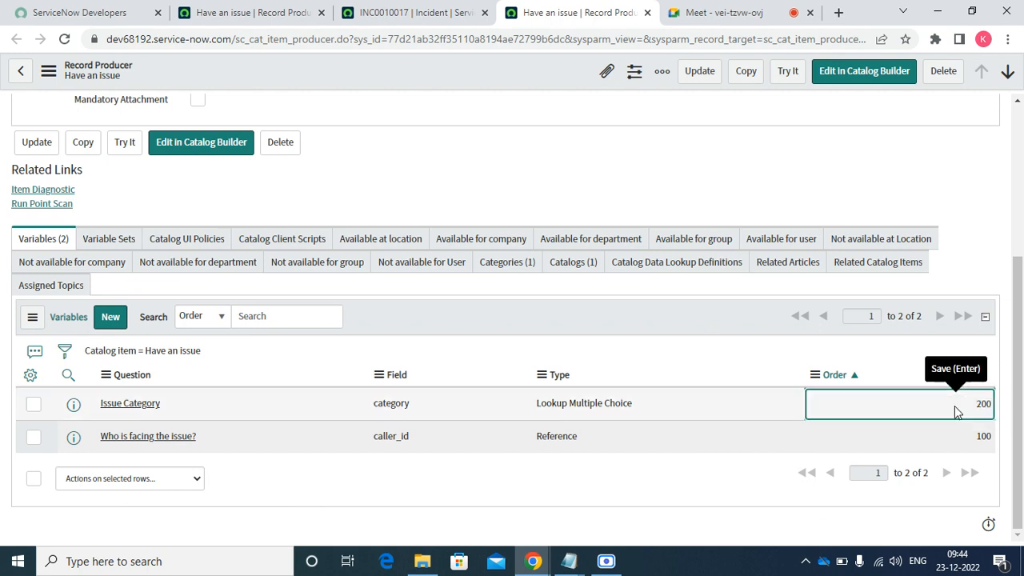
click(112, 318)
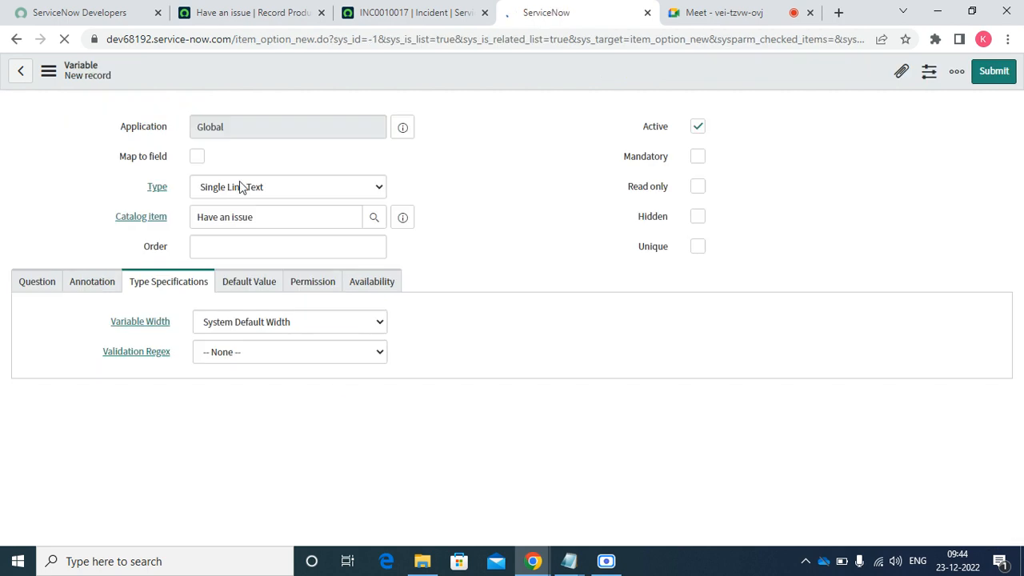
- Make the variable a Lookup Multiple Choice mapped to the incident Impact field
click(197, 157)
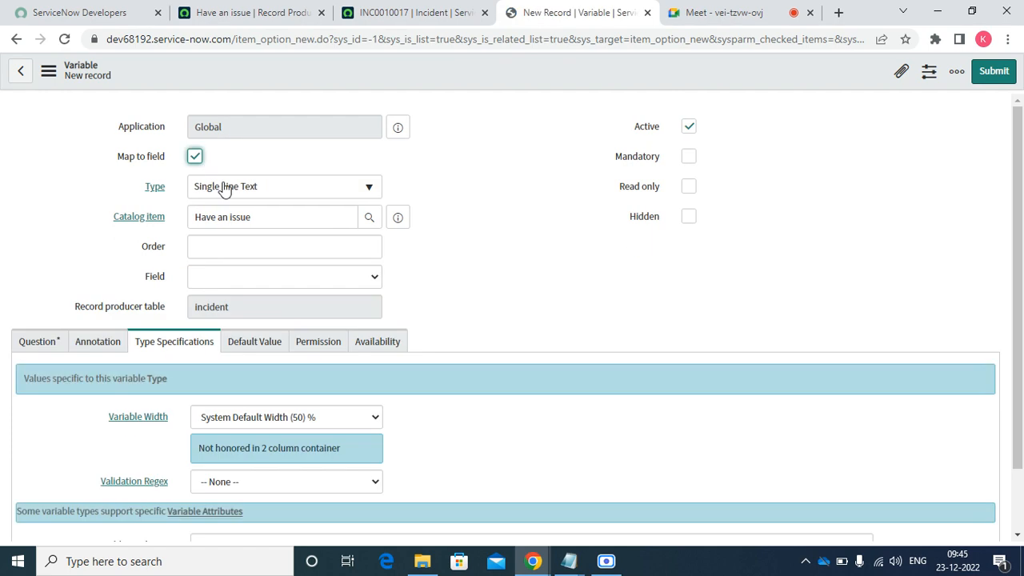
click(233, 189)
text(loo)
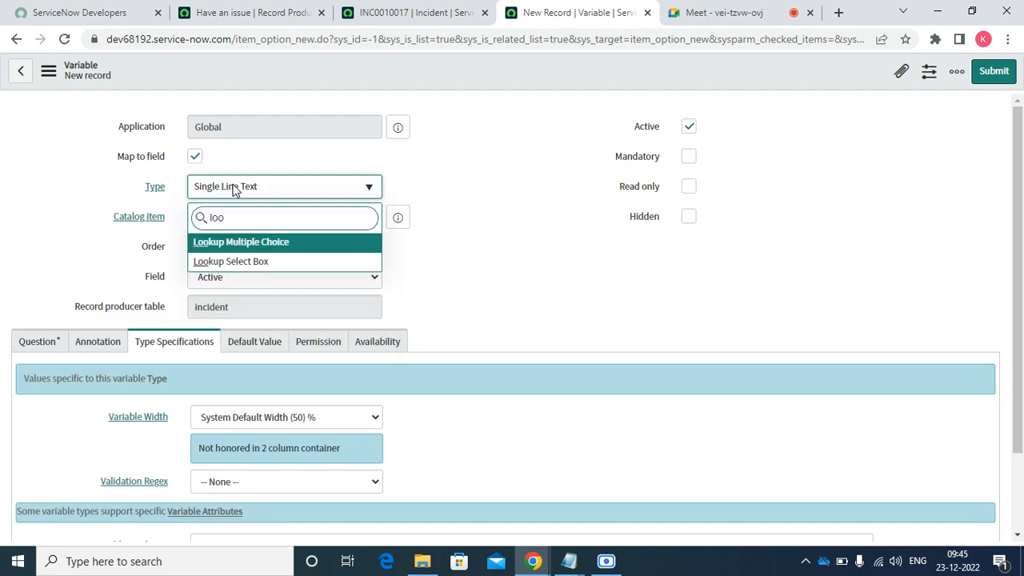
key(Return)
click(237, 241)
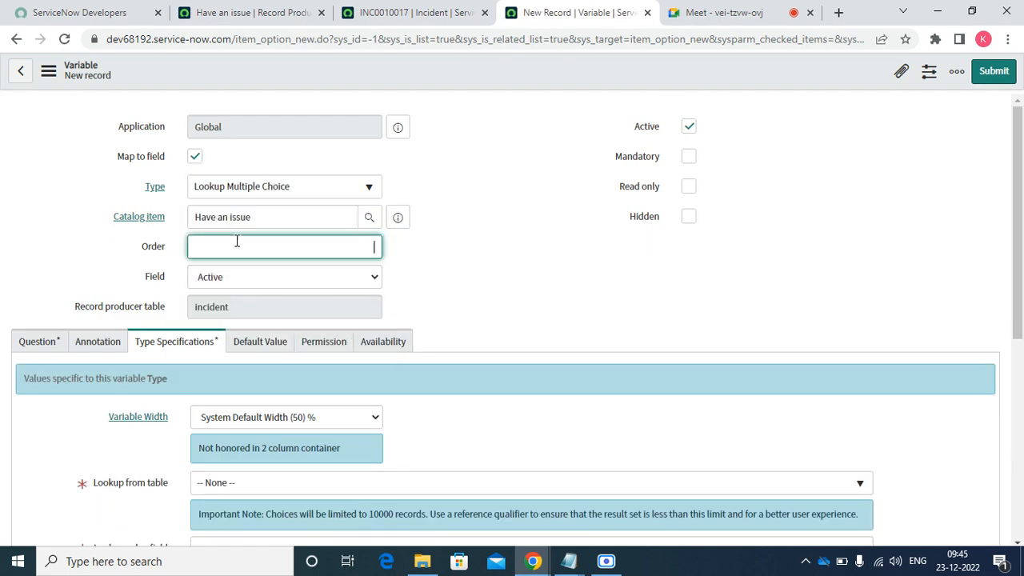
key(Tab)
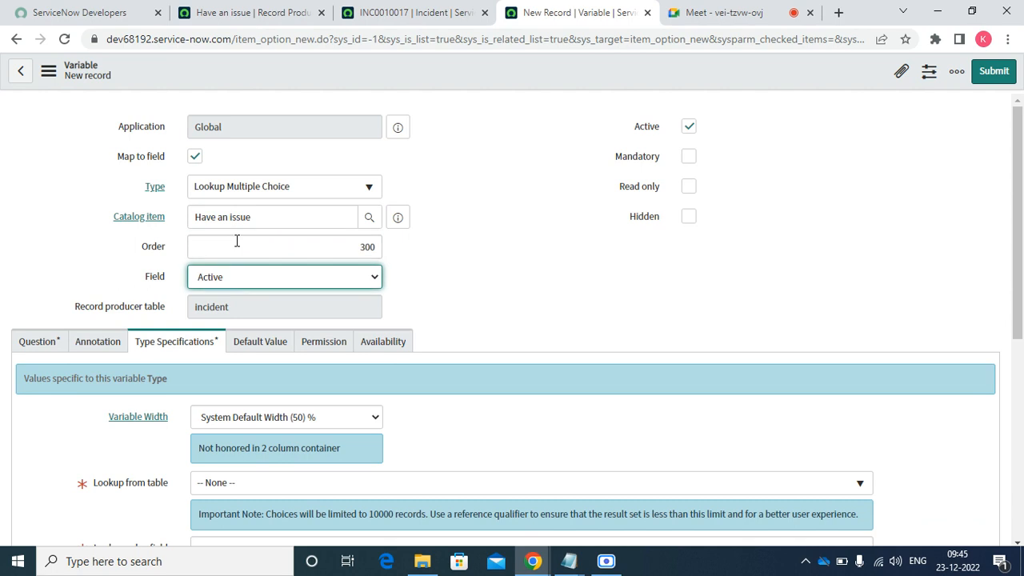
text(i)
key(Tab)
key(Tab)
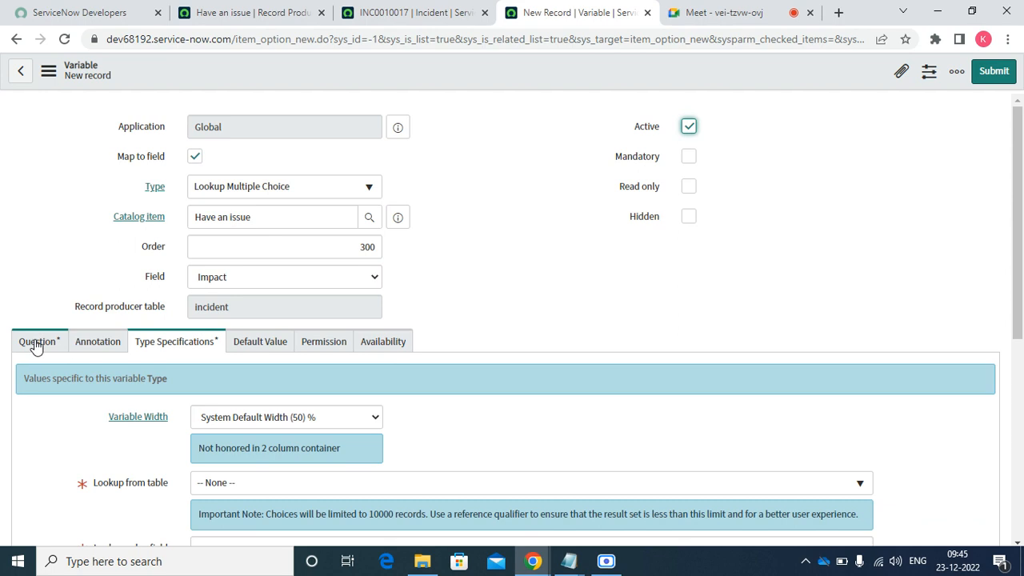
- Set the variable's question to 'Issue Impact'
click(34, 342)
click(273, 423)
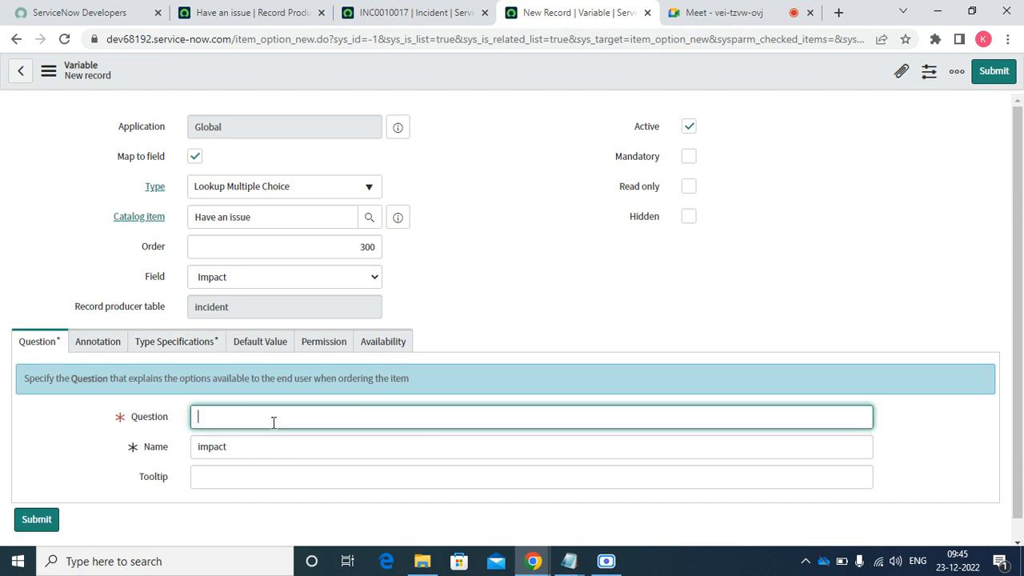
text(Issue Impact)
click(190, 349)
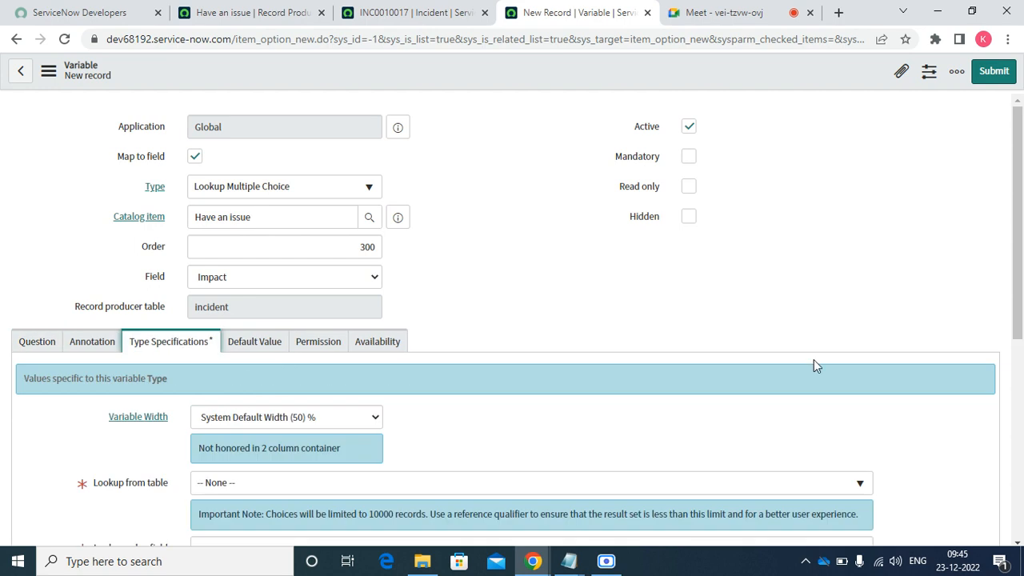
- Look up values from Incident [incident] with Impact as the value field, then submit
drag(1018, 310, 1019, 415)
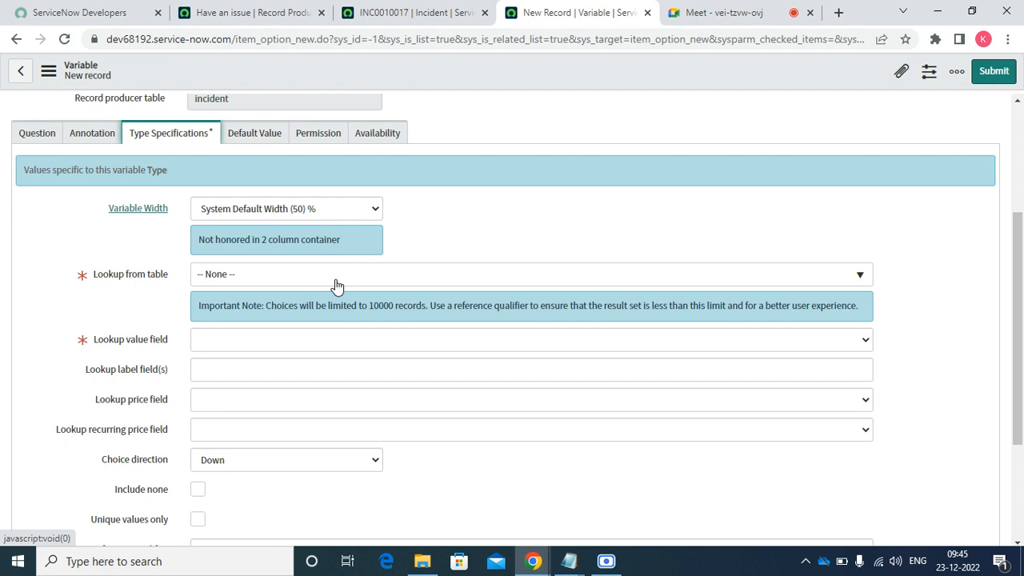
click(438, 279)
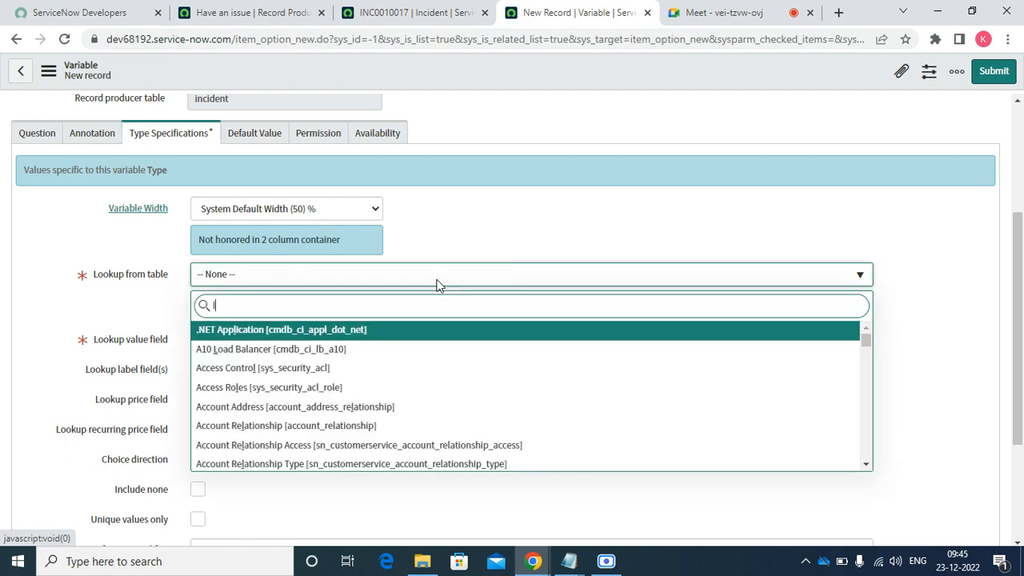
text(lin)
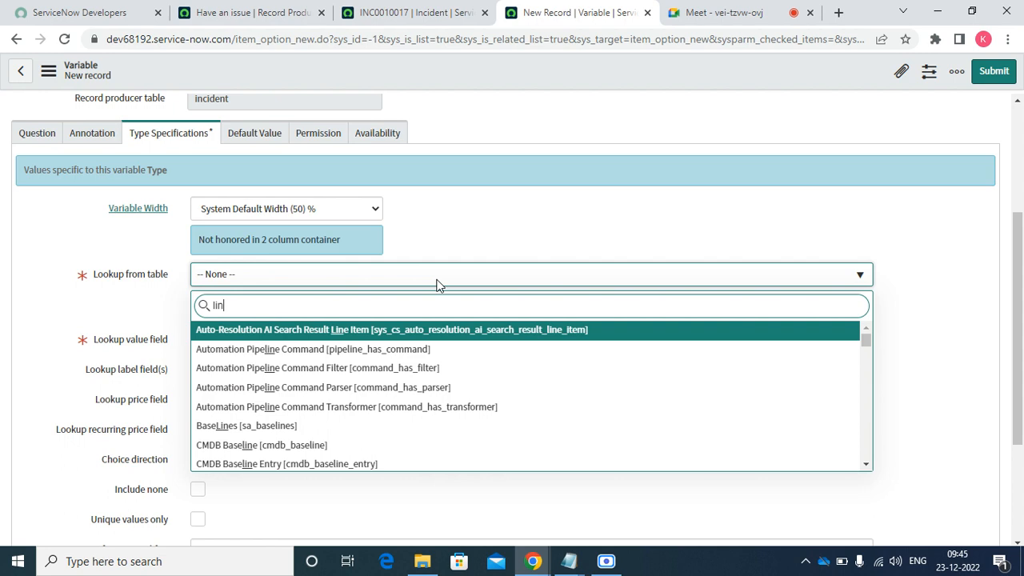
key(BackSpace)
key(BackSpace)
key(BackSpace)
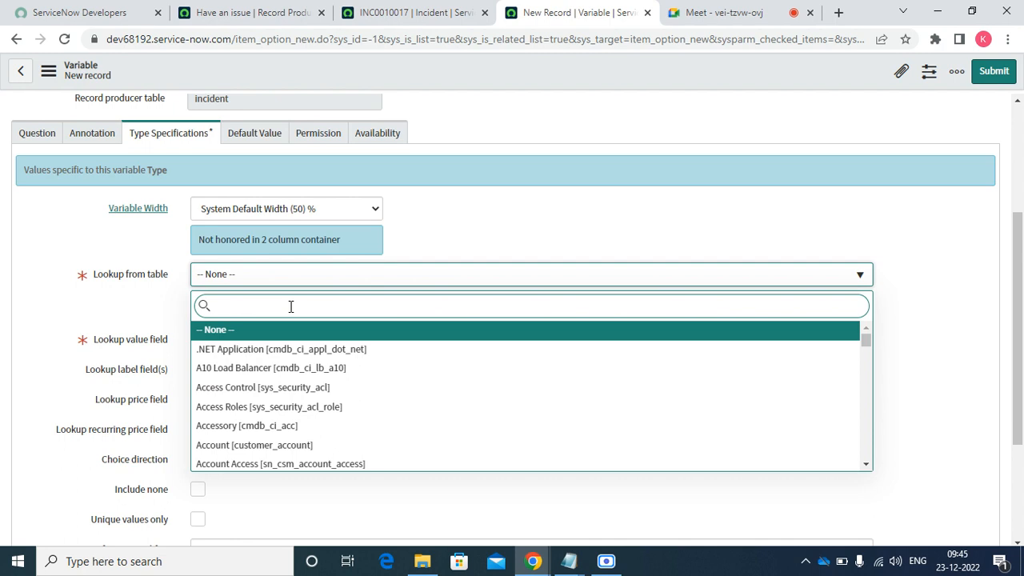
text(inci)
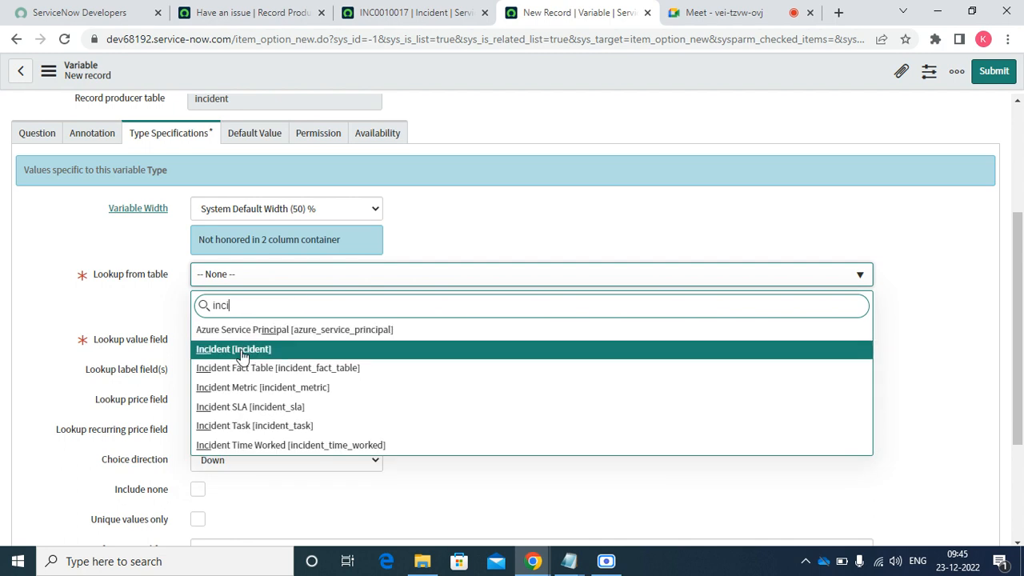
click(242, 352)
click(248, 305)
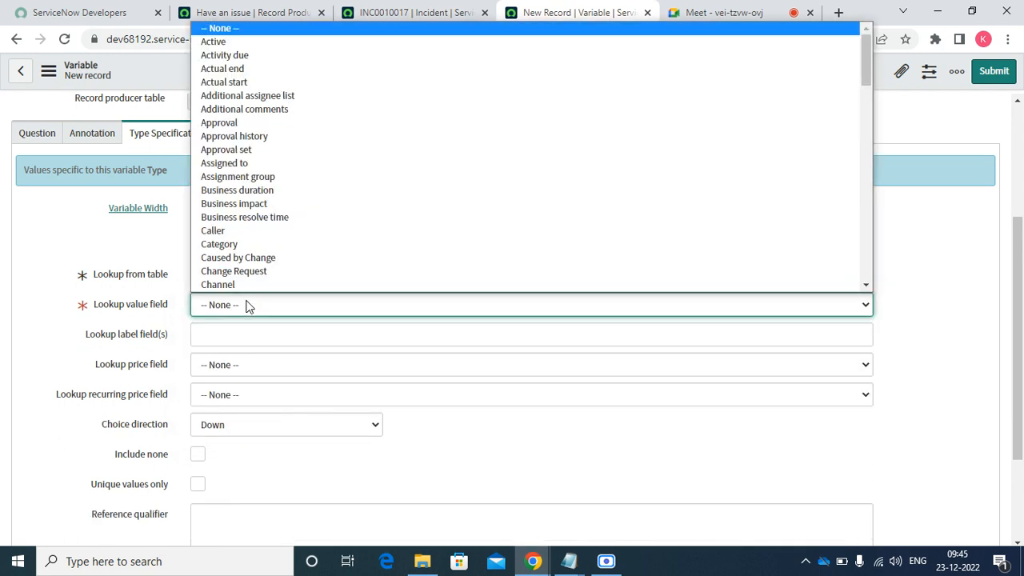
key(i)
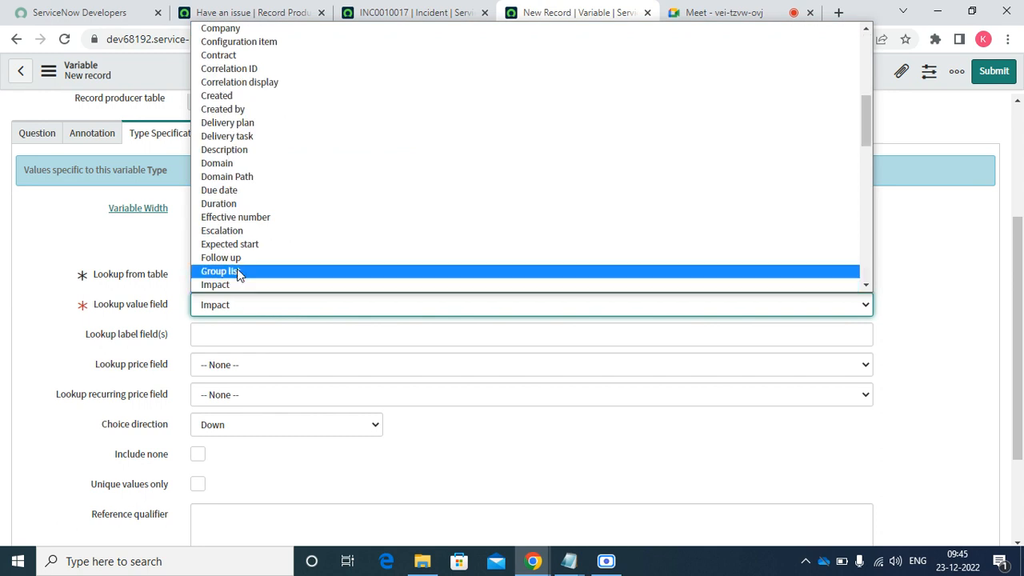
click(226, 285)
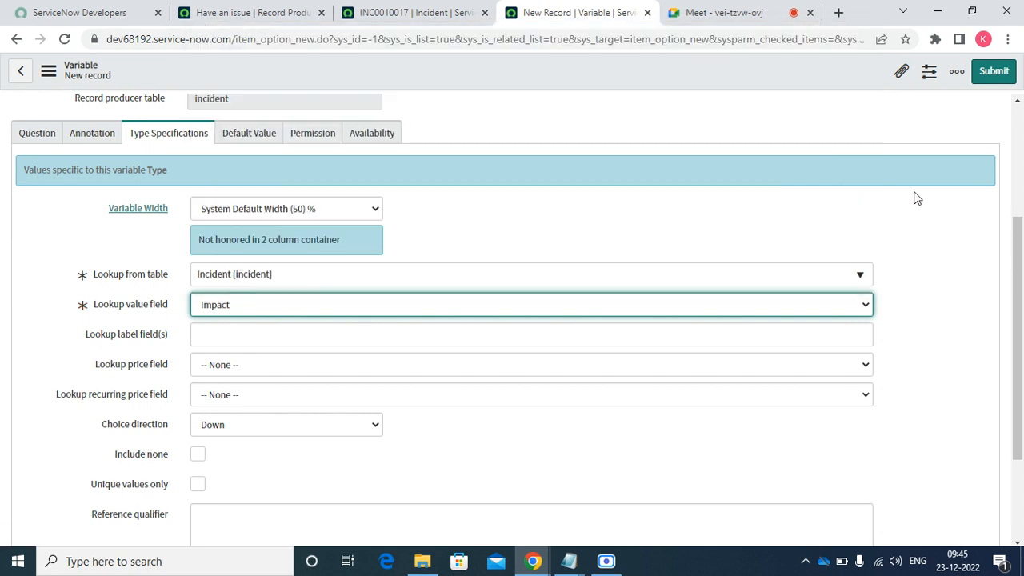
scroll(1014, 242, down, 3)
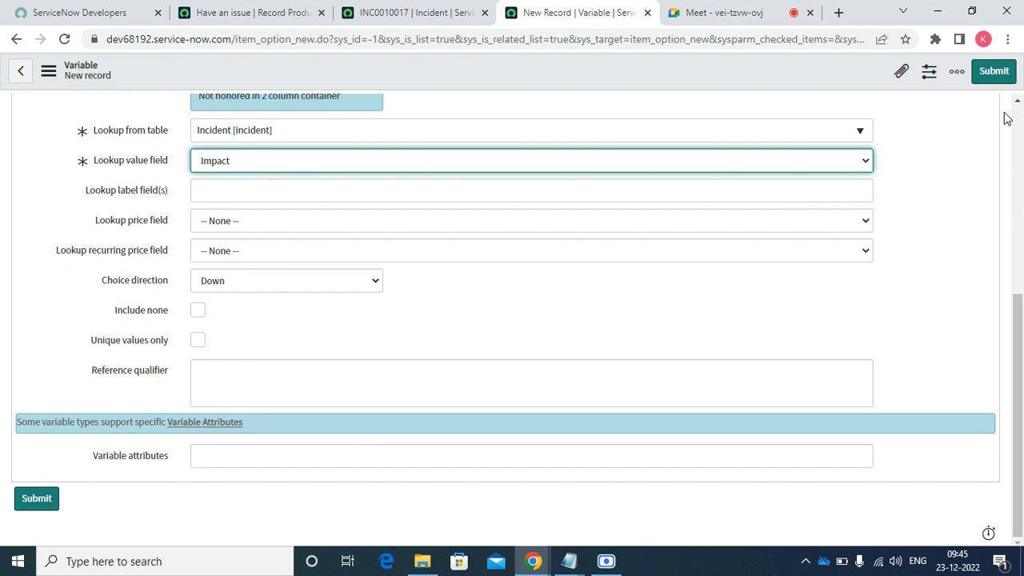
click(994, 72)
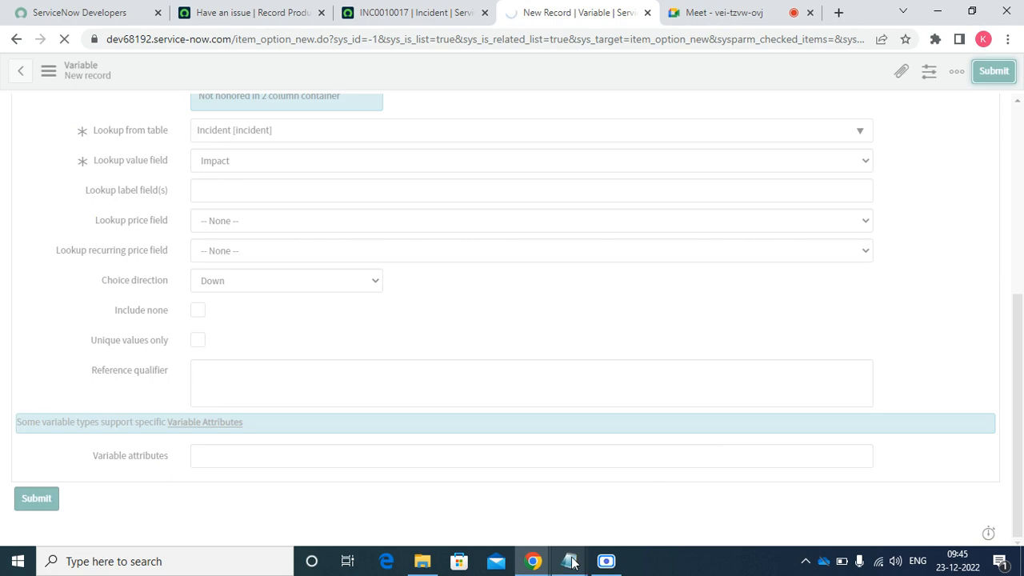
- Copy the 'Issue Urgency' line from the Notepad notes and return to the record producer
mouse_move(573, 563)
click(617, 515)
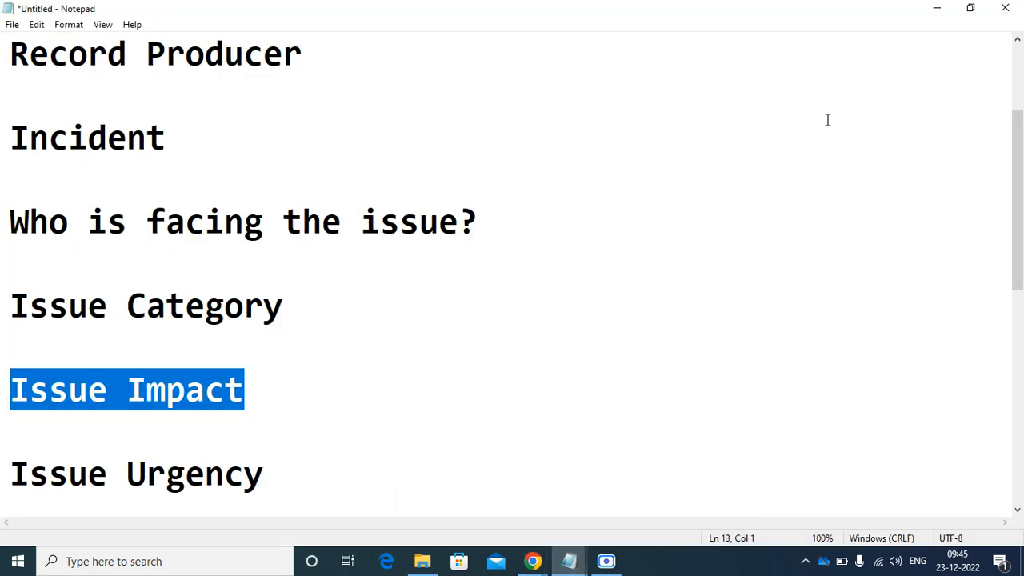
scroll(1016, 208, down, 2)
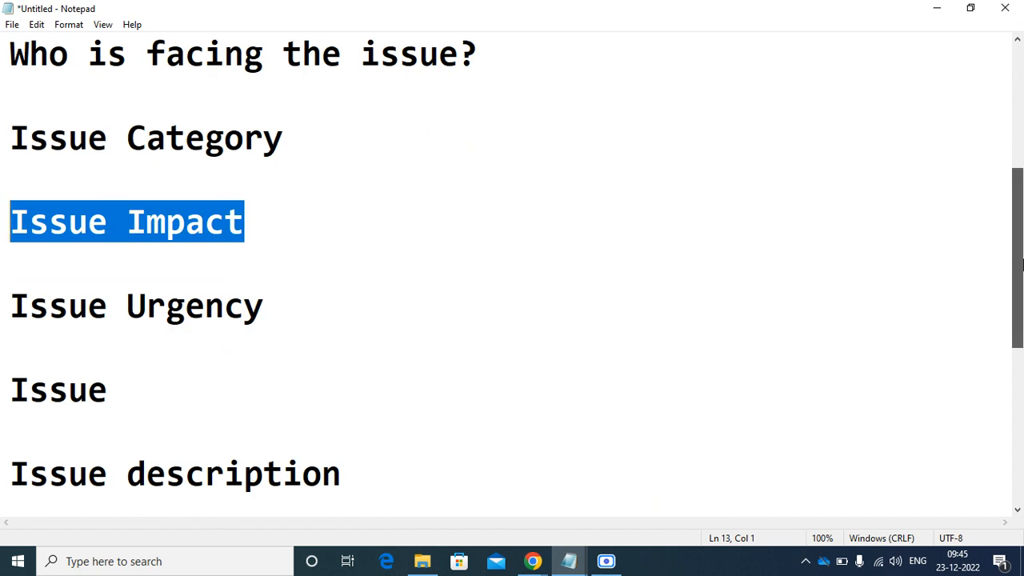
click(285, 318)
click(2, 332)
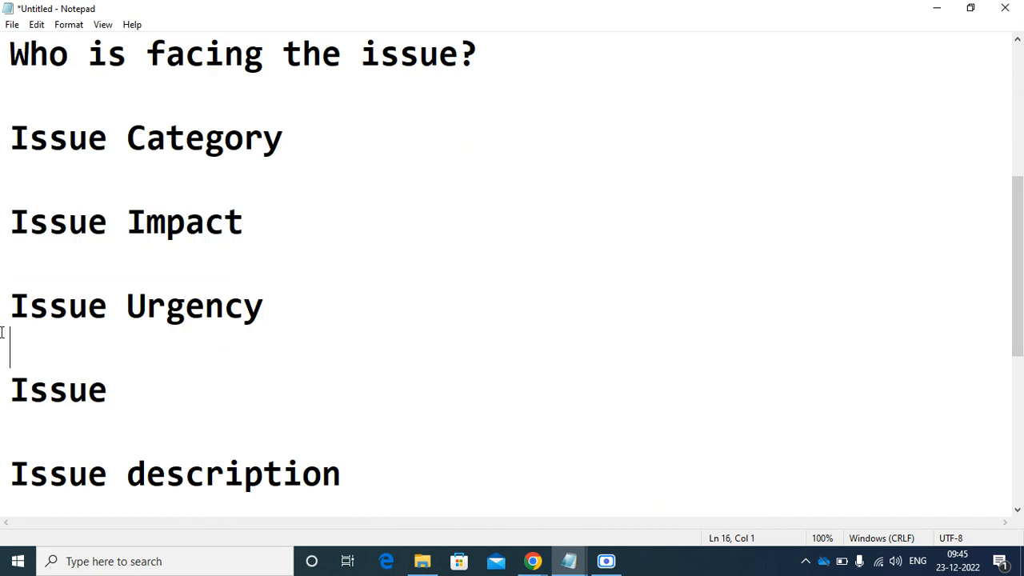
key(shift+Up)
right_click(6, 320)
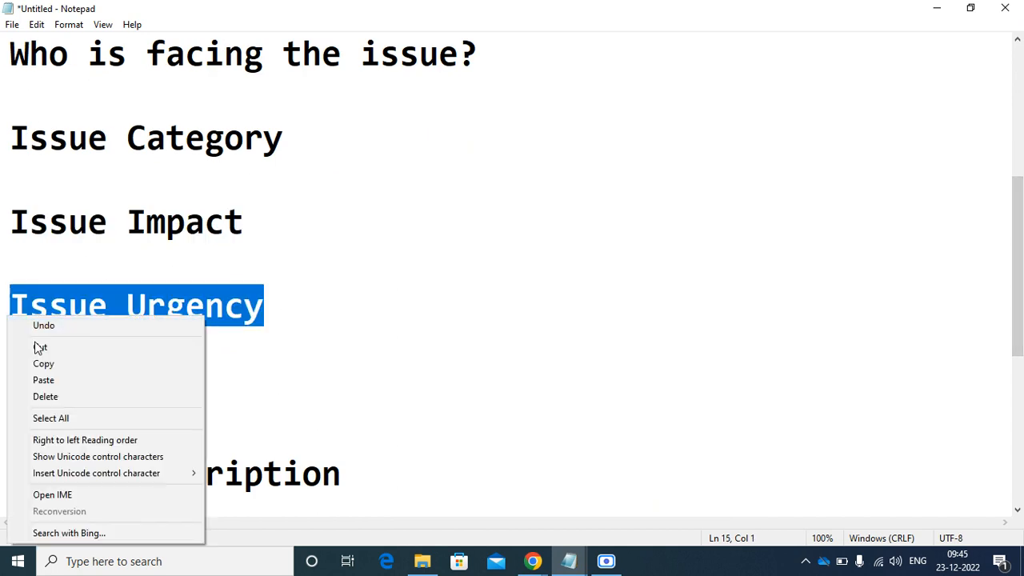
click(48, 367)
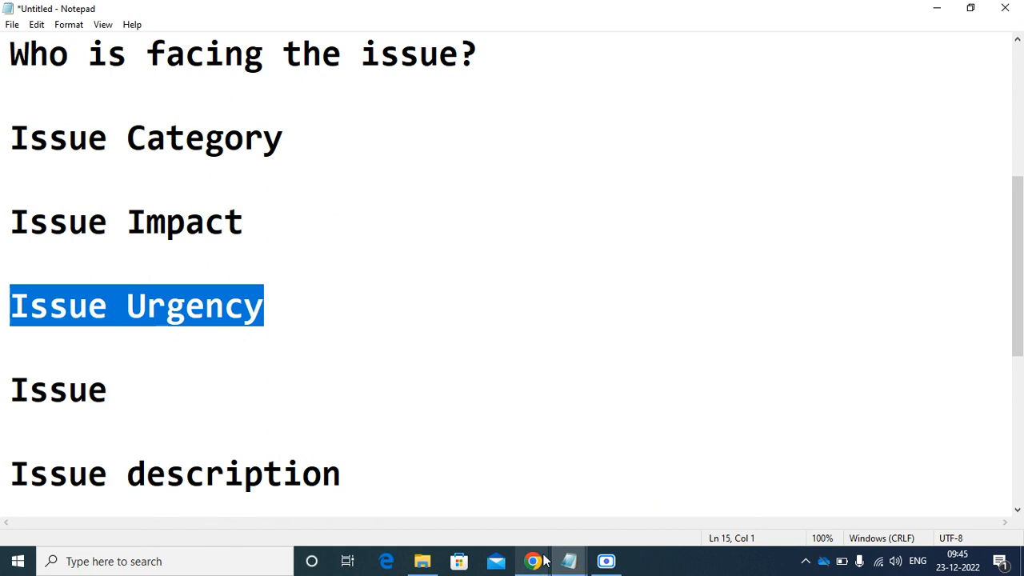
mouse_move(538, 564)
click(382, 516)
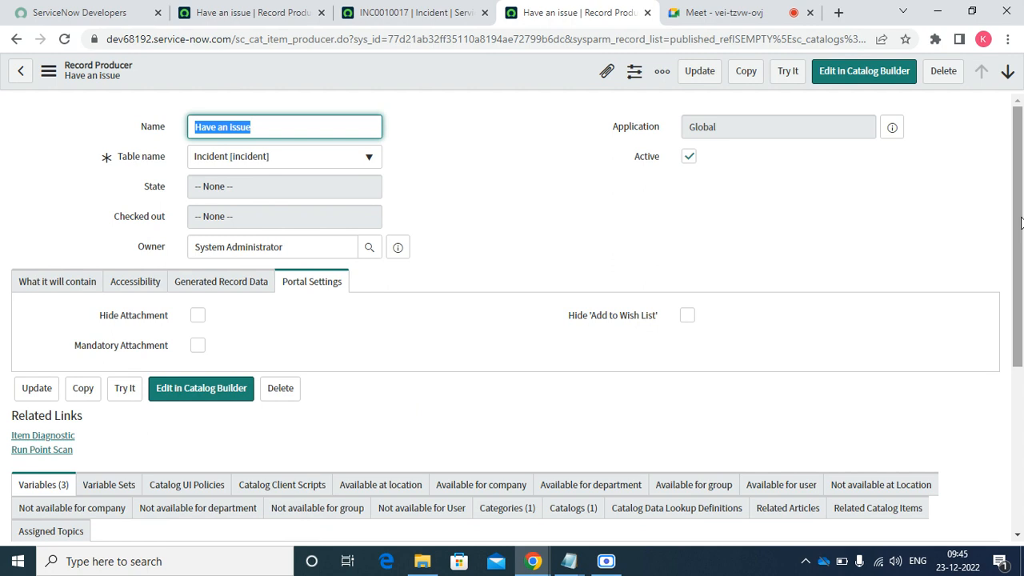
- Start a new Have an issue variable with order 400
scroll(1020, 223, down, 4)
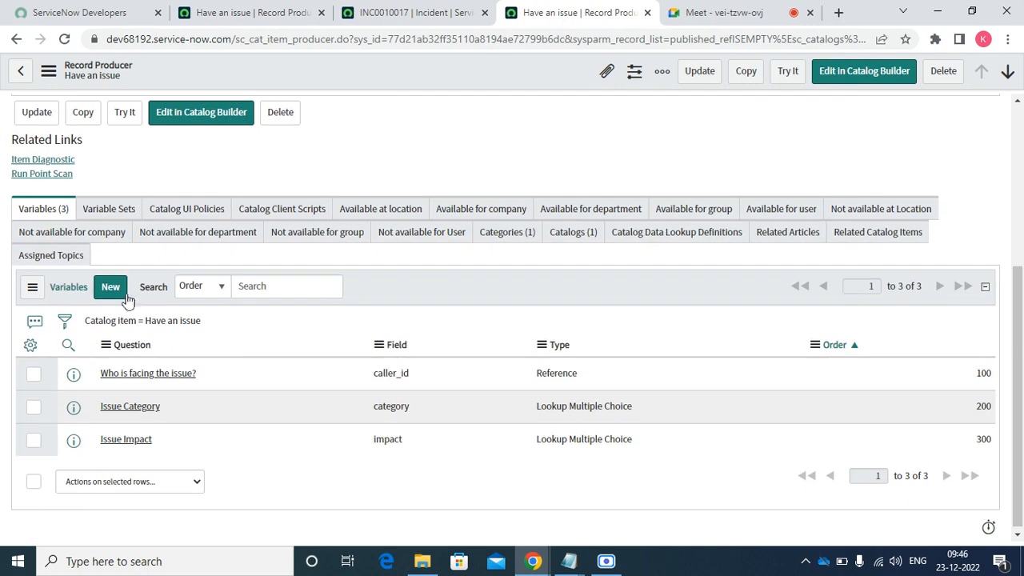
click(110, 294)
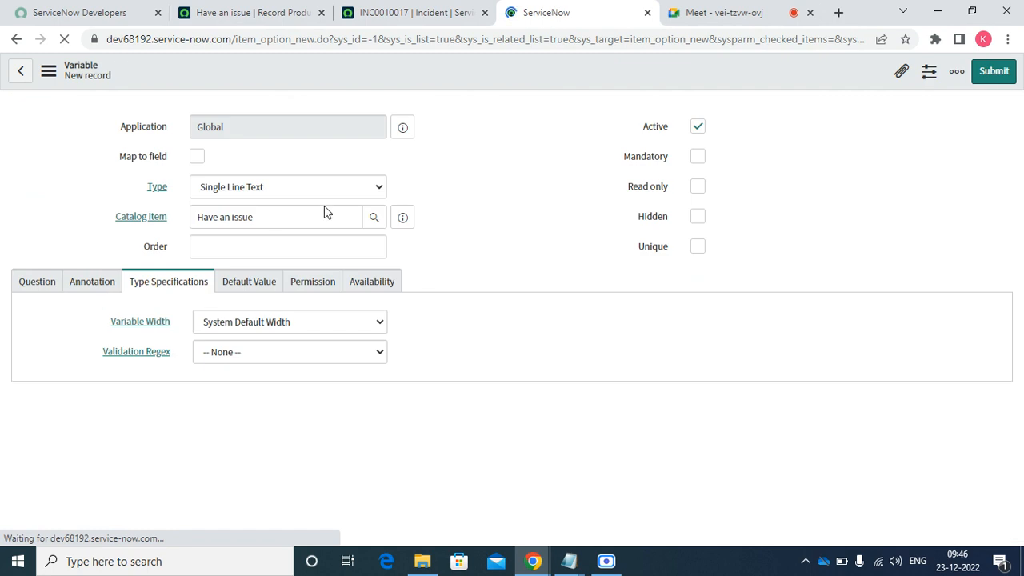
click(239, 247)
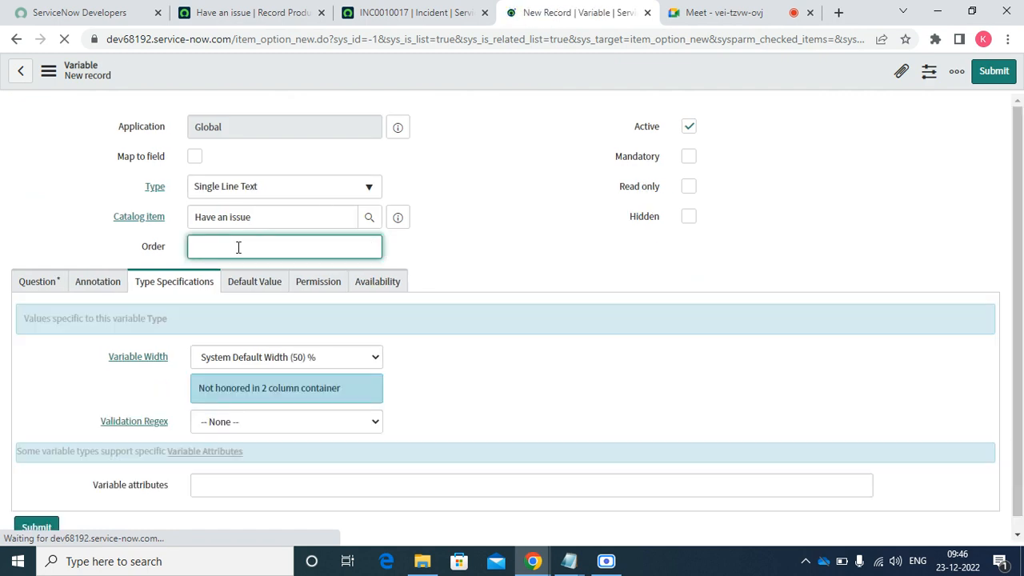
text(400)
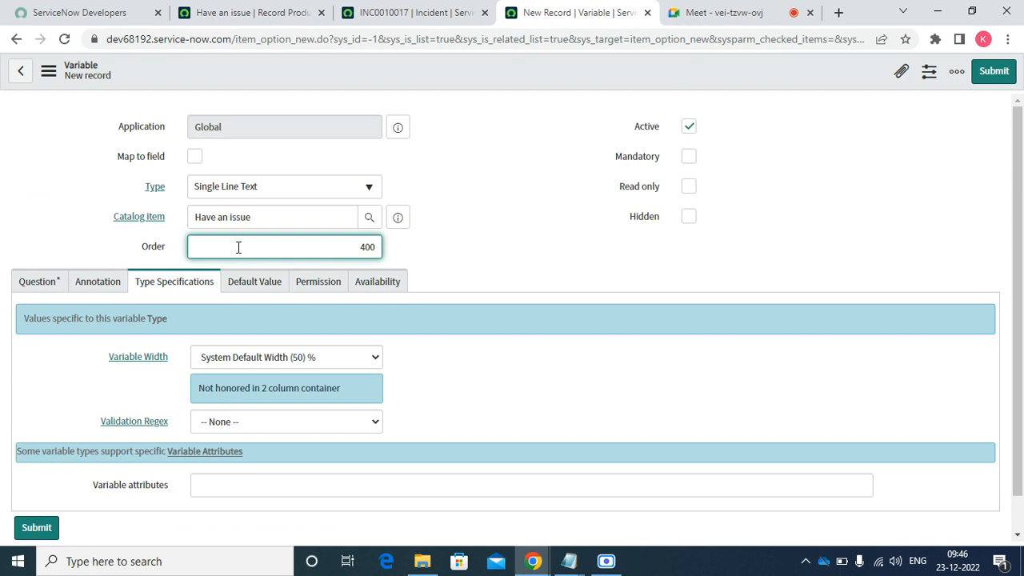
- Make it a Lookup Multiple Choice variable mapped to the incident Urgency field
click(195, 156)
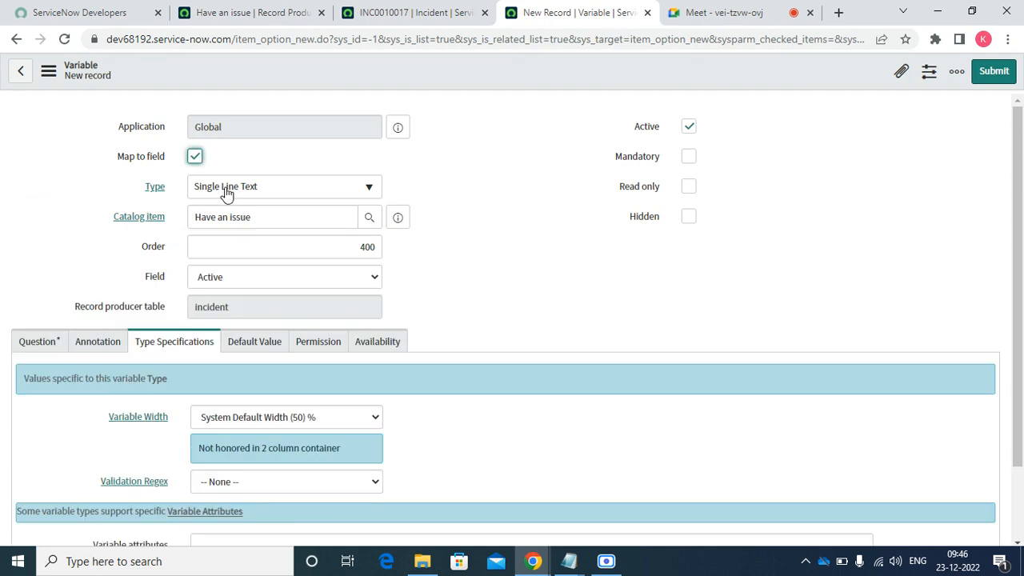
click(228, 192)
text(loo)
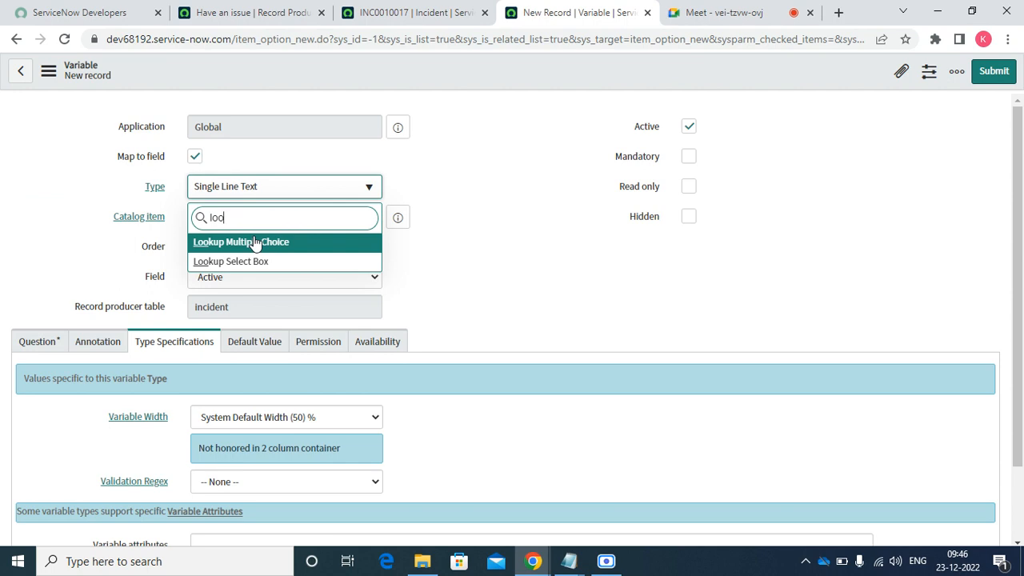
click(535, 247)
click(311, 195)
text(l)
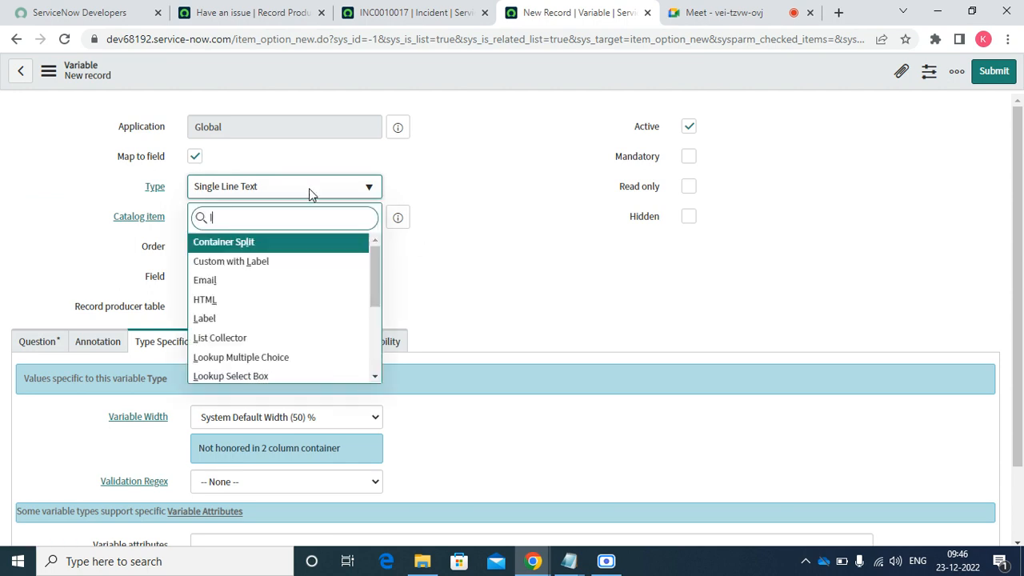
text(oo)
key(Return)
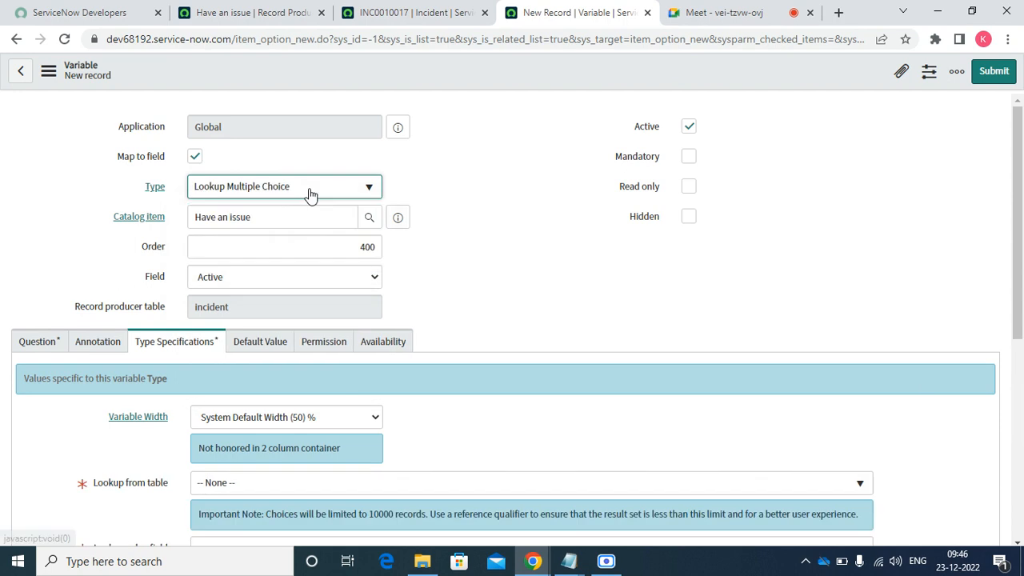
click(258, 289)
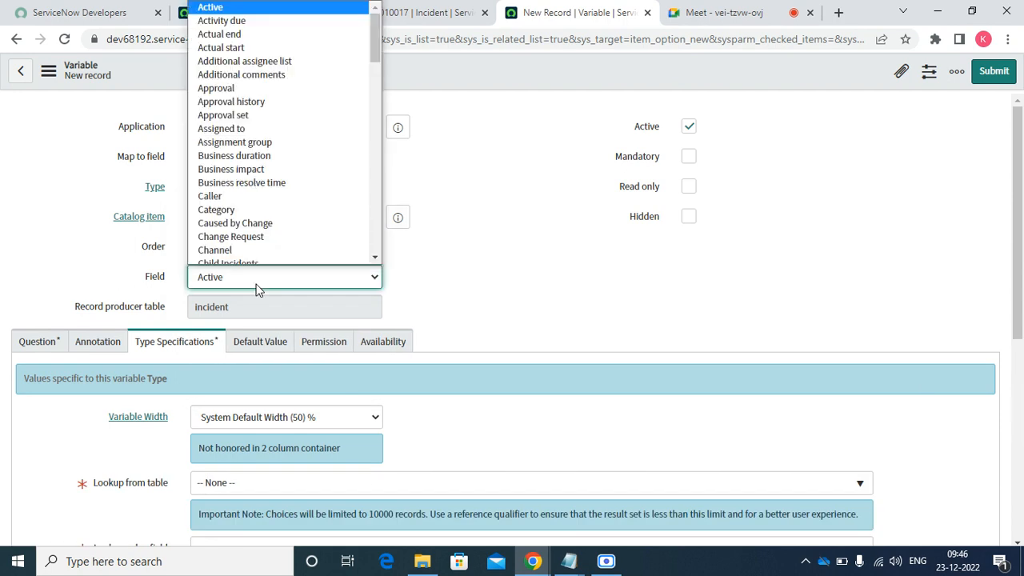
text(ur)
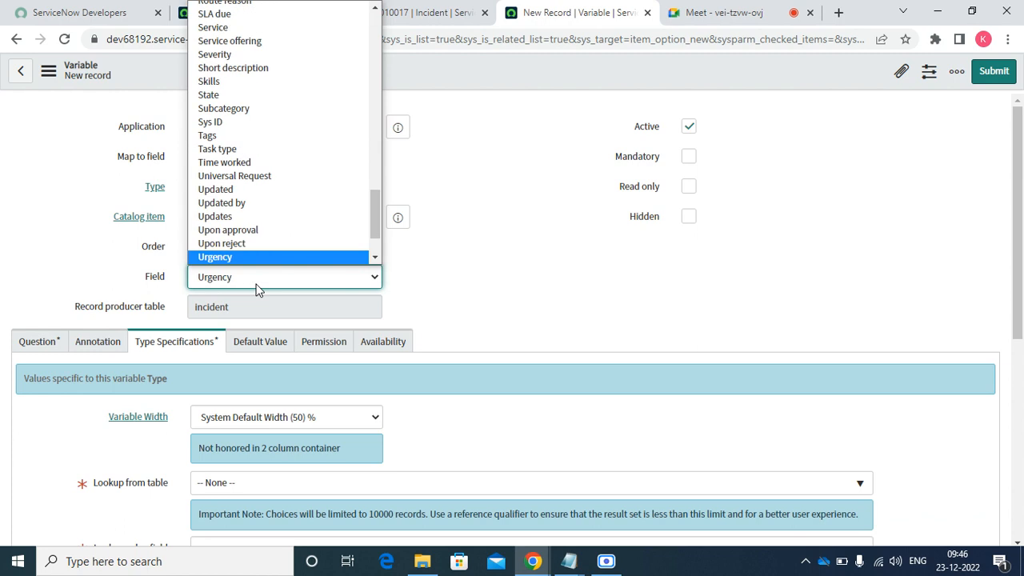
key(Return)
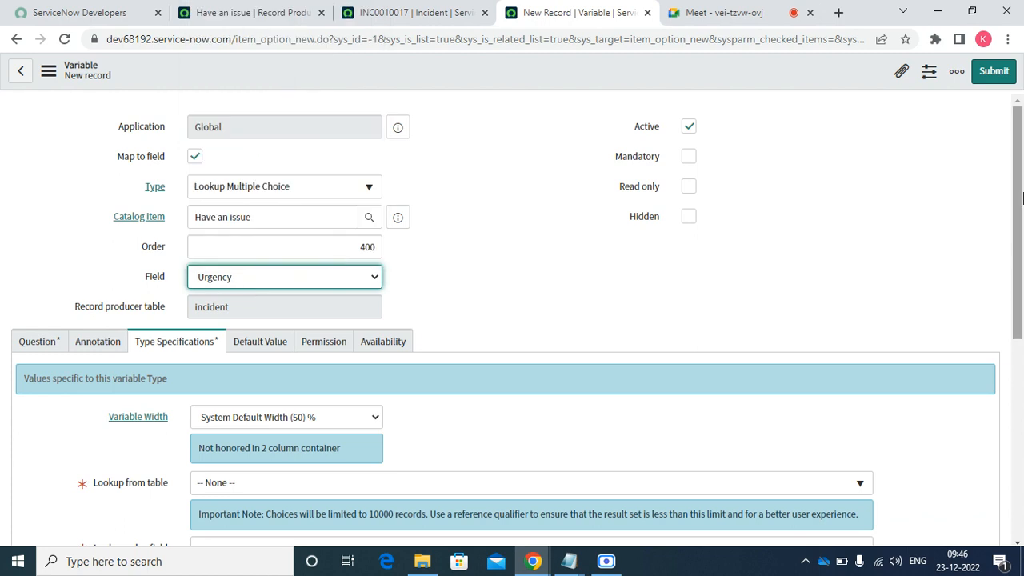
scroll(1021, 198, down, 2)
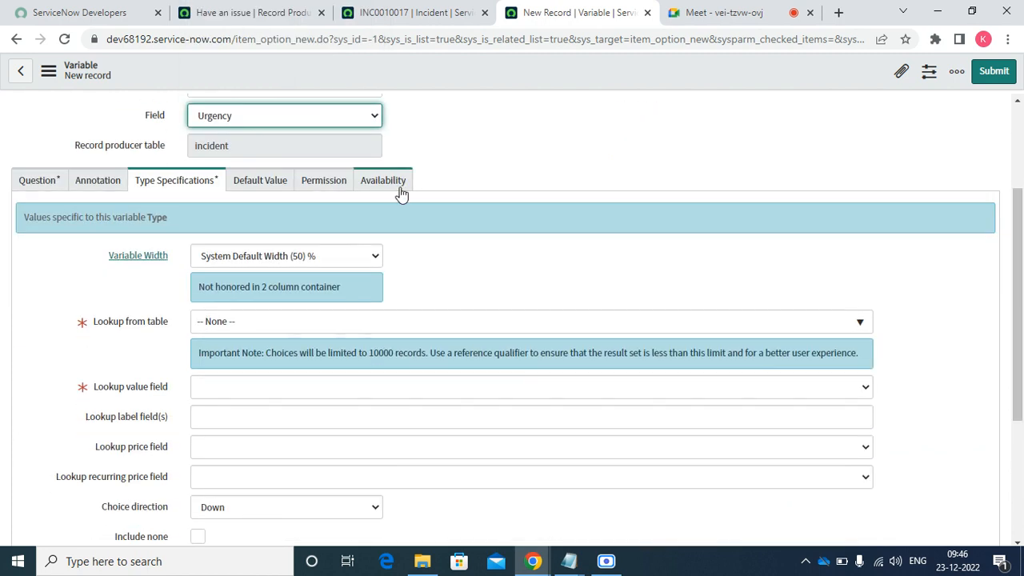
- Paste 'Issue Urgency' as the variable's question
click(42, 183)
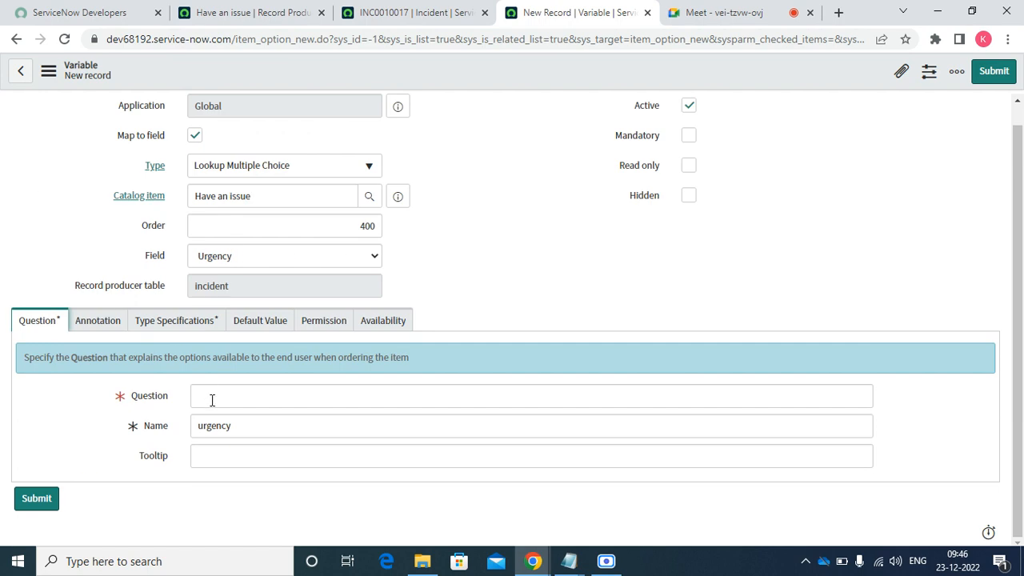
click(212, 401)
right_click(212, 400)
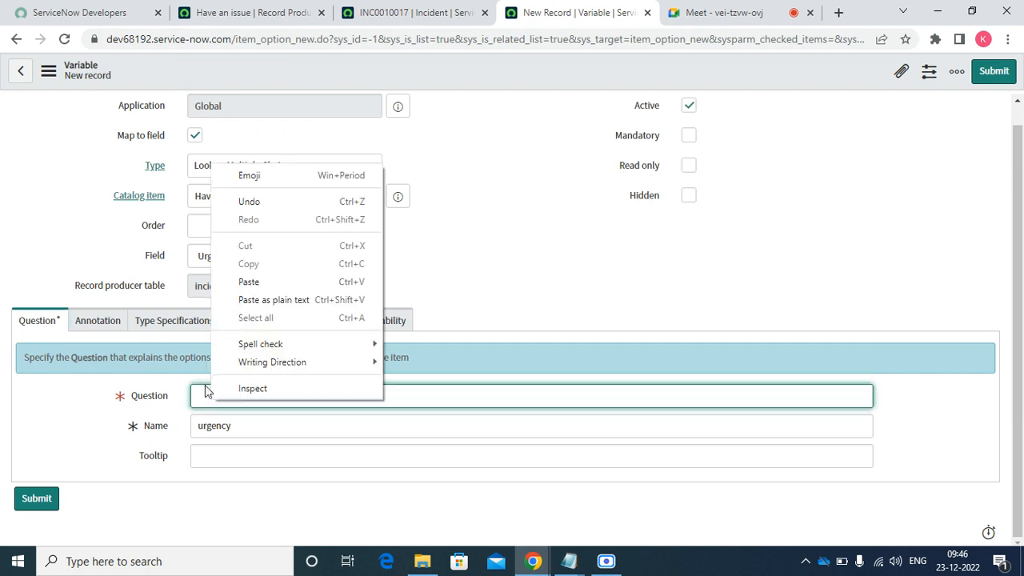
click(253, 286)
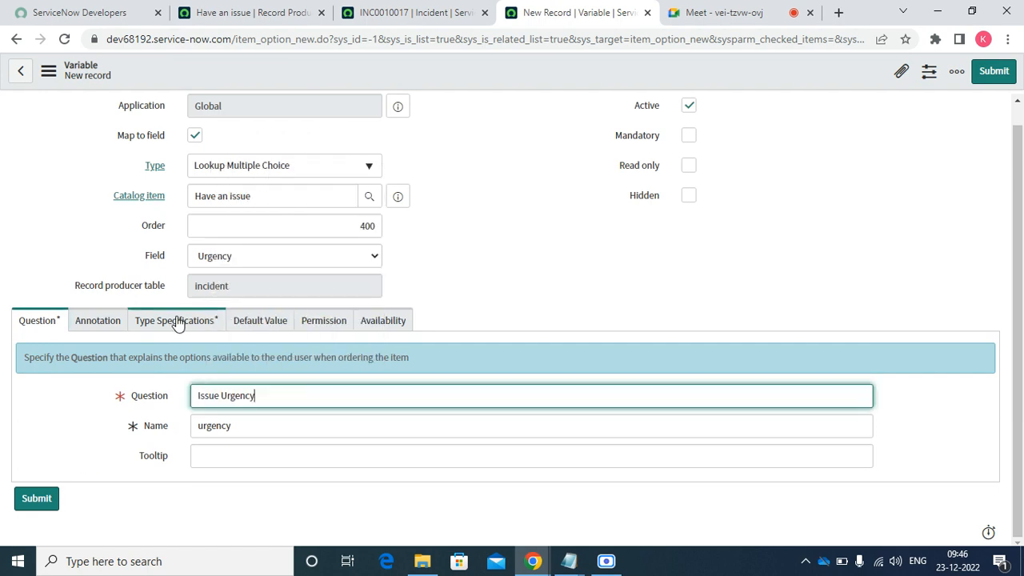
- Look up values from Incident [incident] with Urgency as the value field, then submit
click(178, 320)
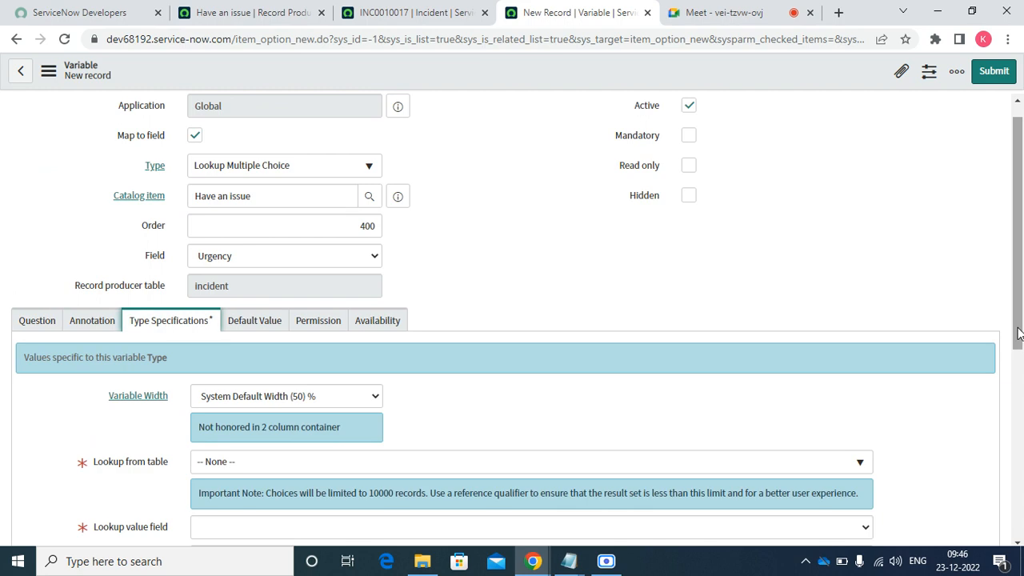
scroll(1020, 337, down, 2)
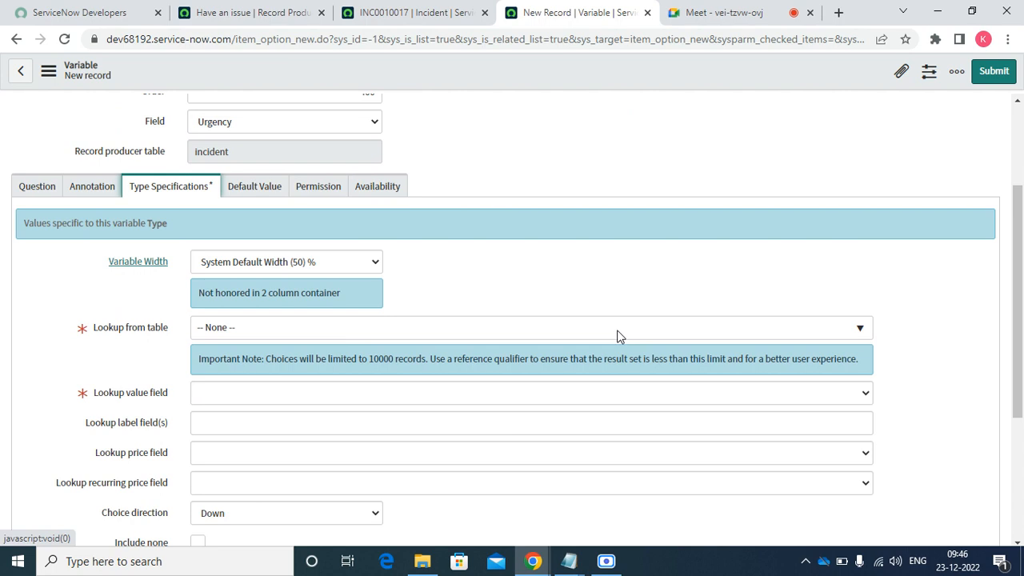
click(618, 336)
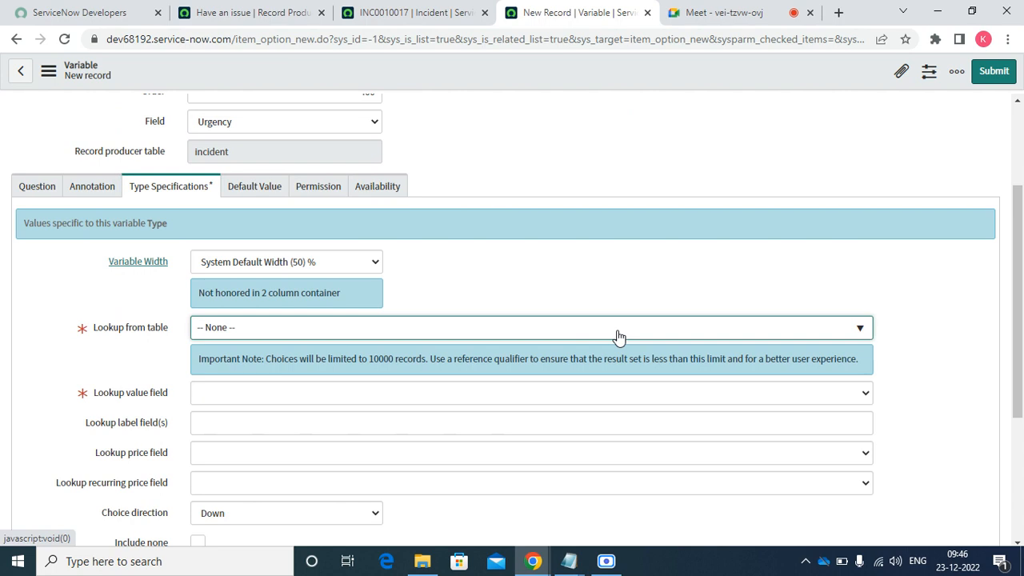
click(545, 333)
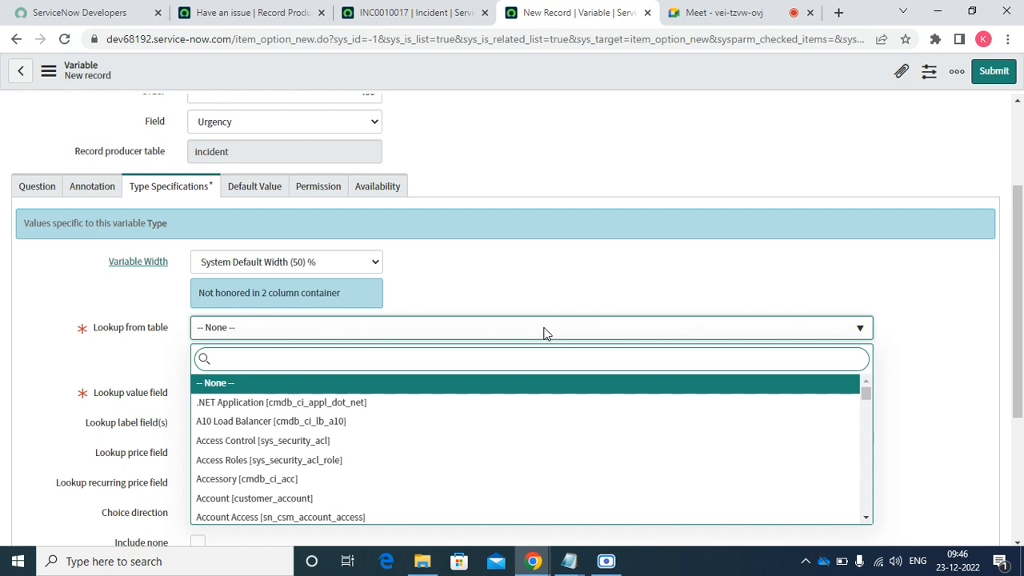
text(inci)
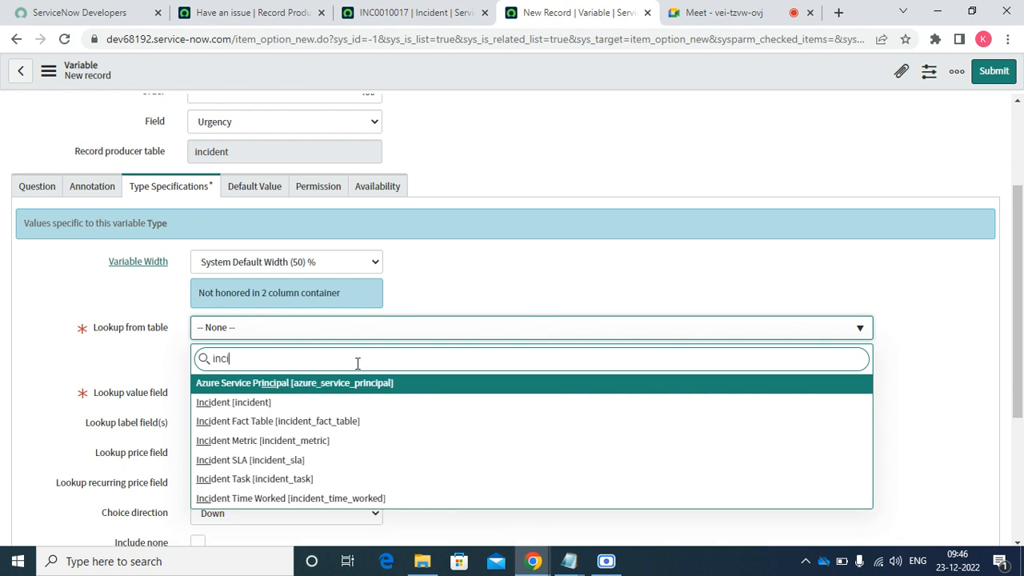
click(257, 405)
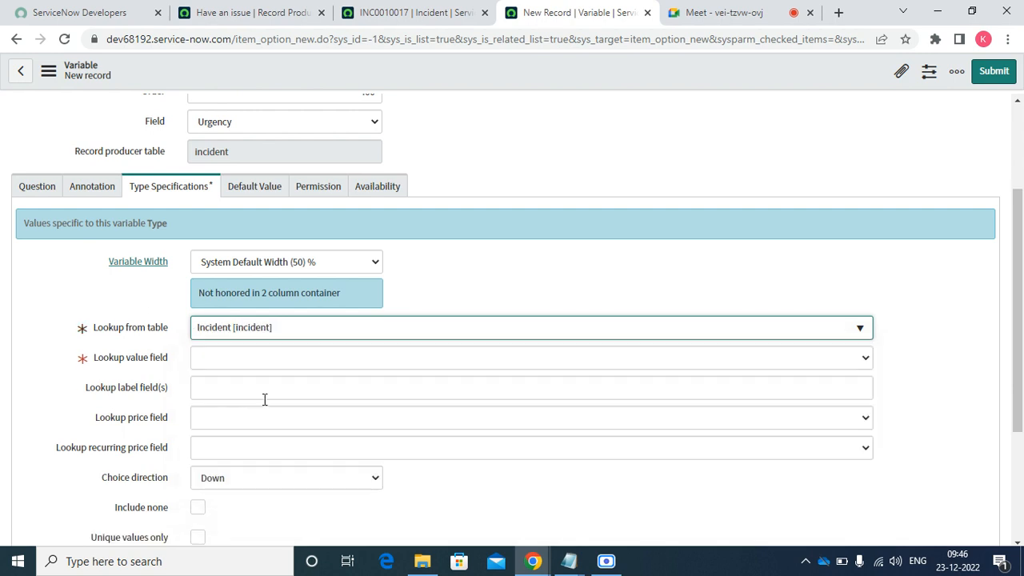
click(269, 361)
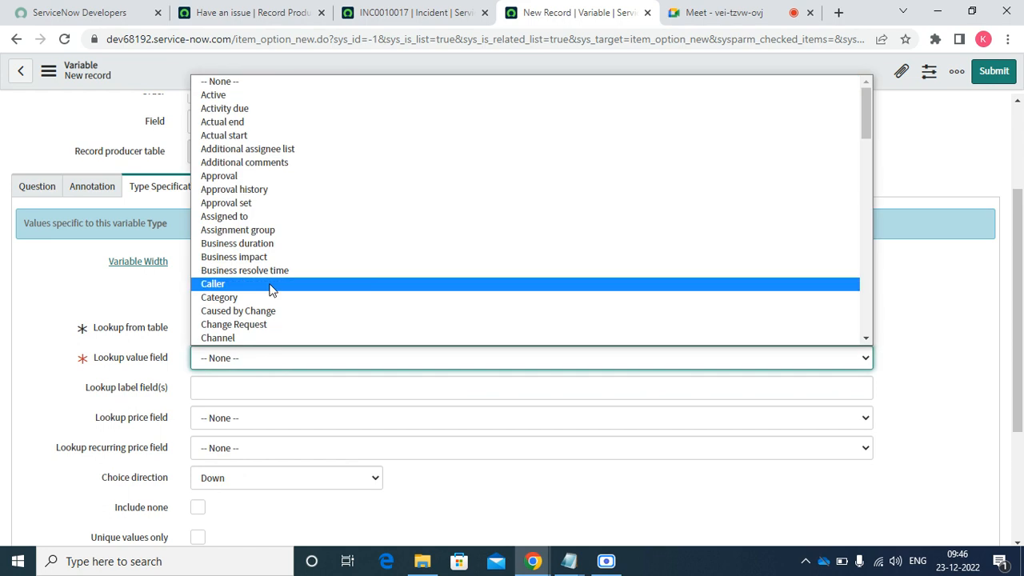
text(ur)
key(Return)
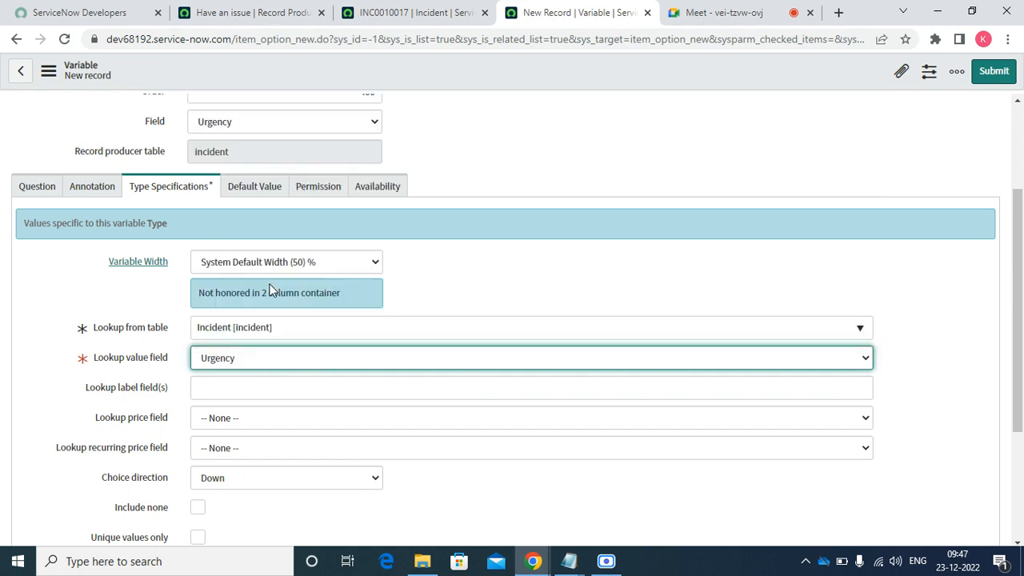
click(990, 77)
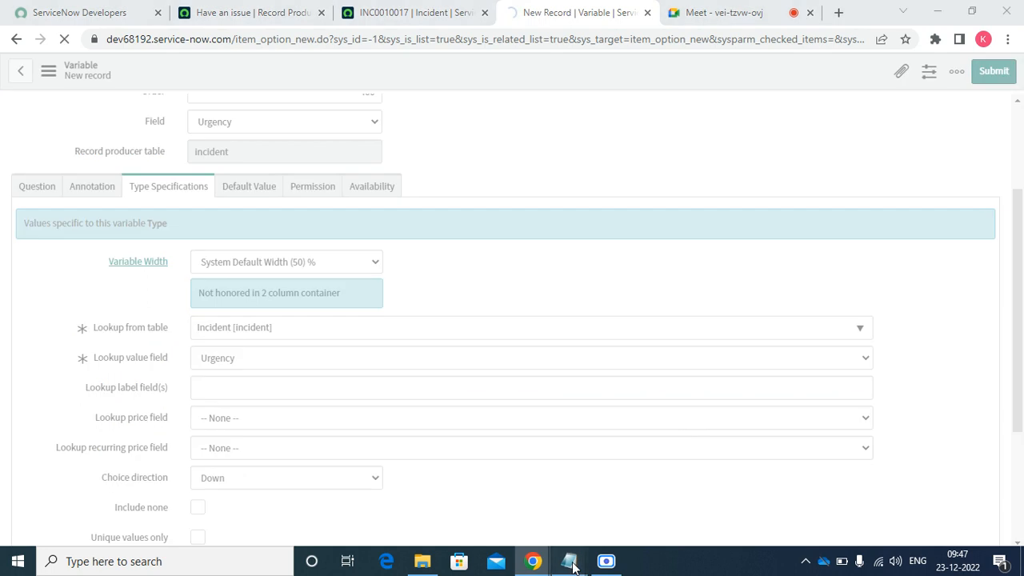
- Bring the notes up in Notepad and select the word 'Issue'
mouse_move(570, 561)
click(632, 497)
drag(134, 400, 2, 379)
- Copy 'Issue' from Notepad, minimize it, and start a new variable from the Variables list
right_click(2, 379)
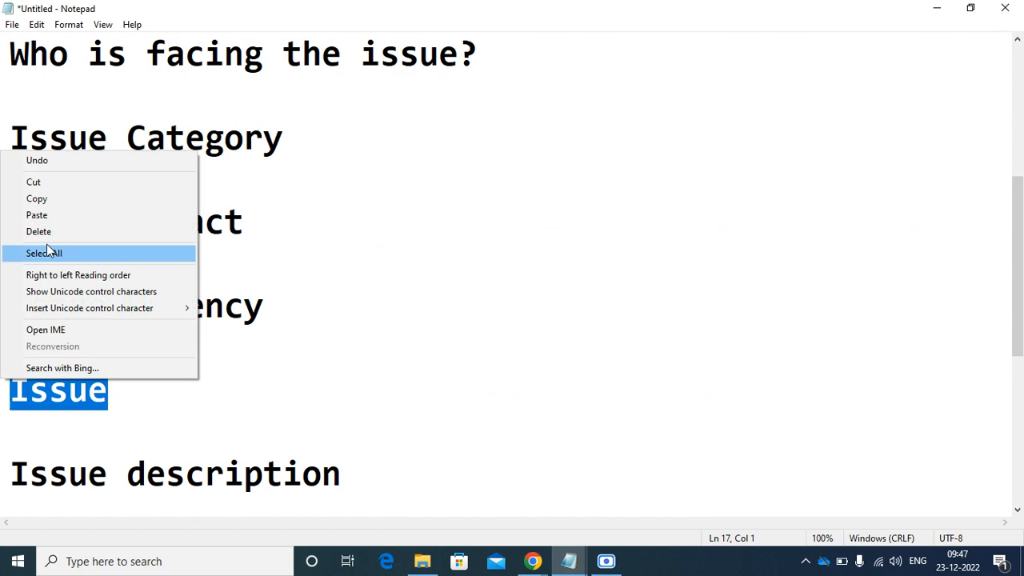
click(50, 202)
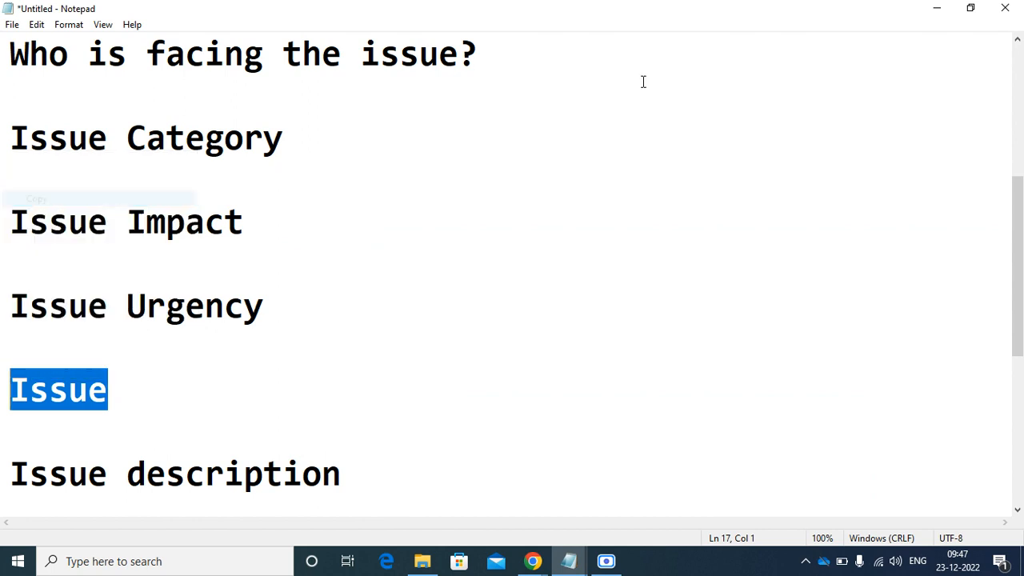
click(937, 11)
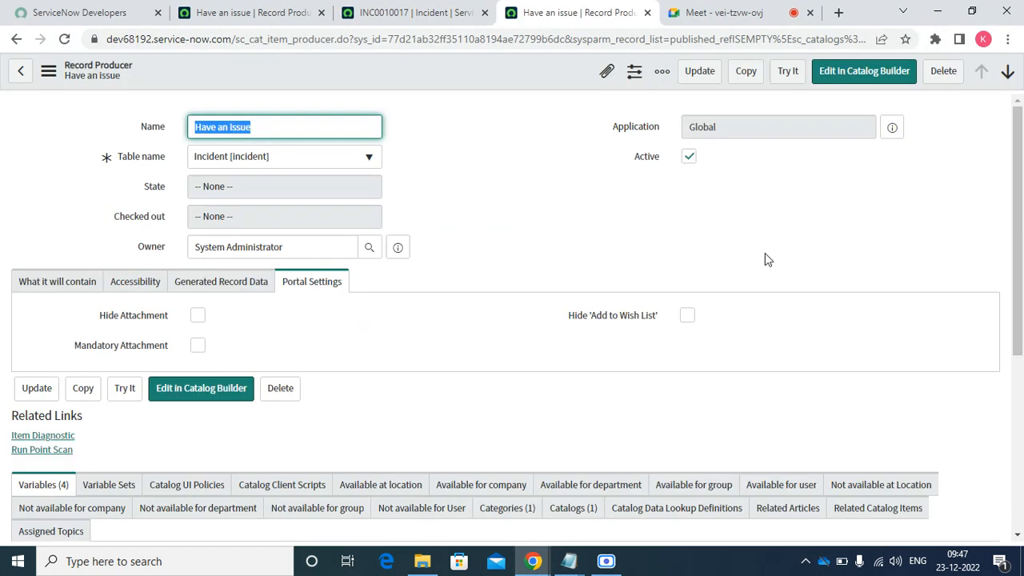
drag(1017, 213, 1016, 382)
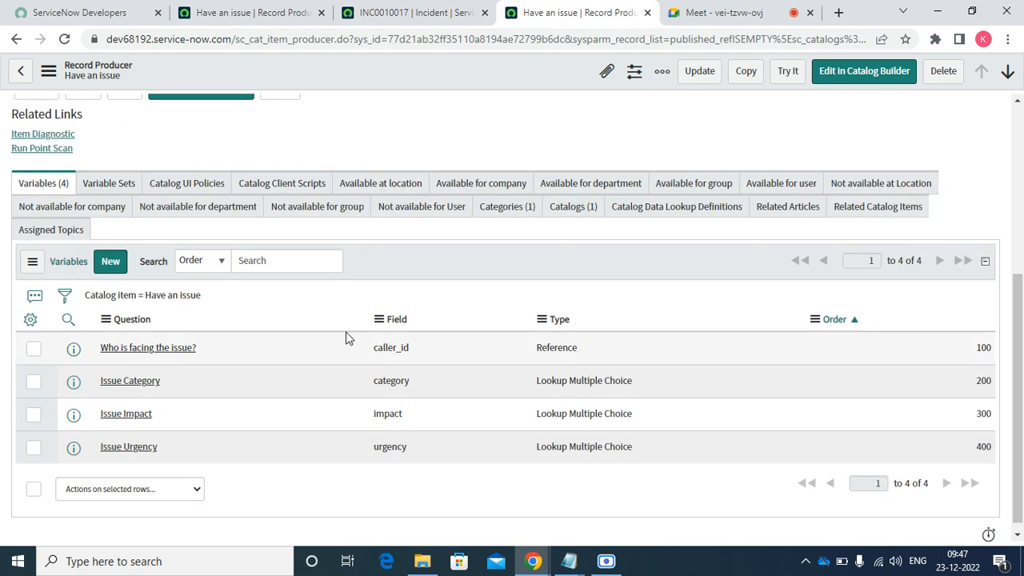
click(111, 262)
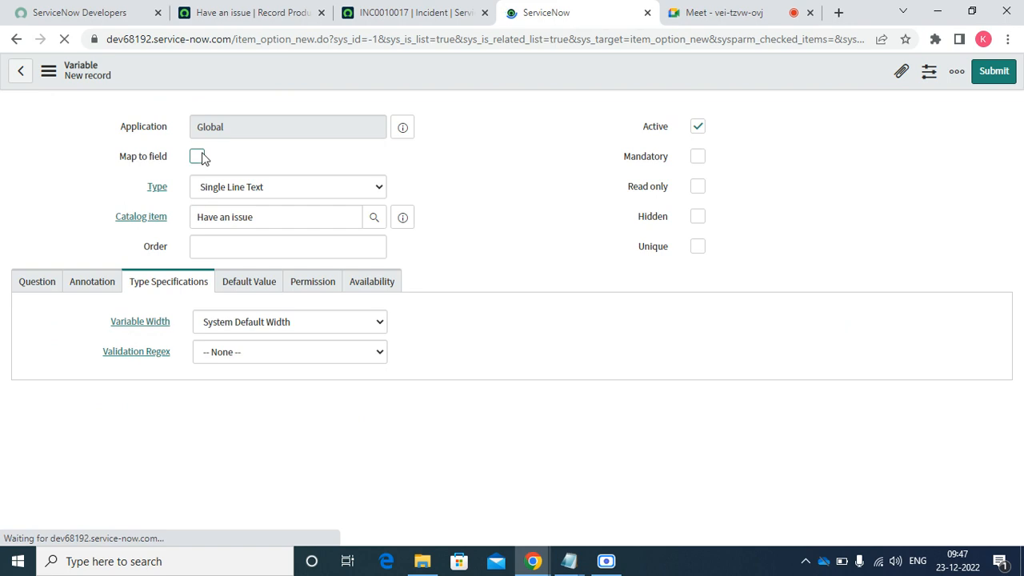
- Make the variable Single Line Text, mapped to the incident Short description field
click(197, 156)
click(280, 190)
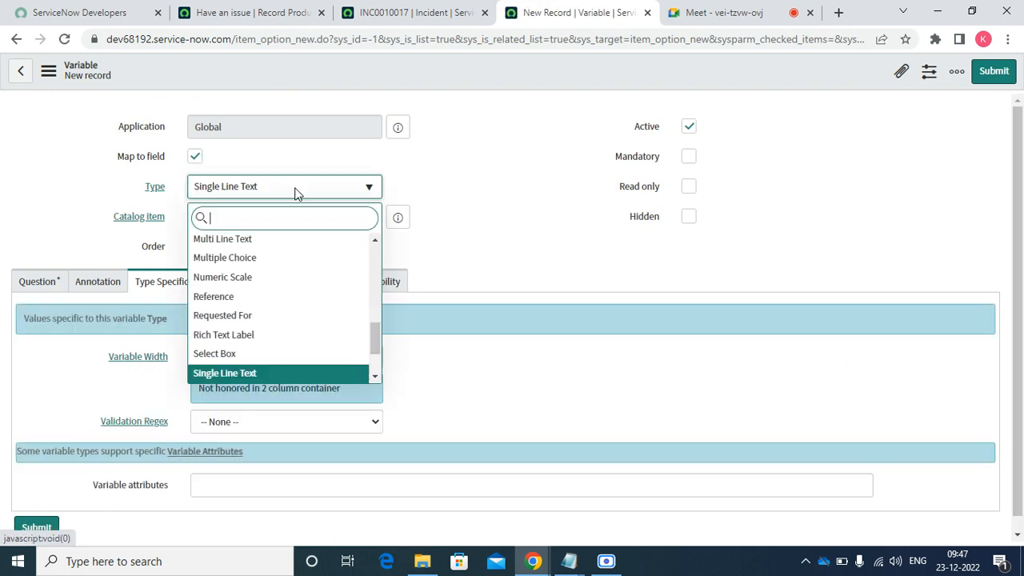
text(sin)
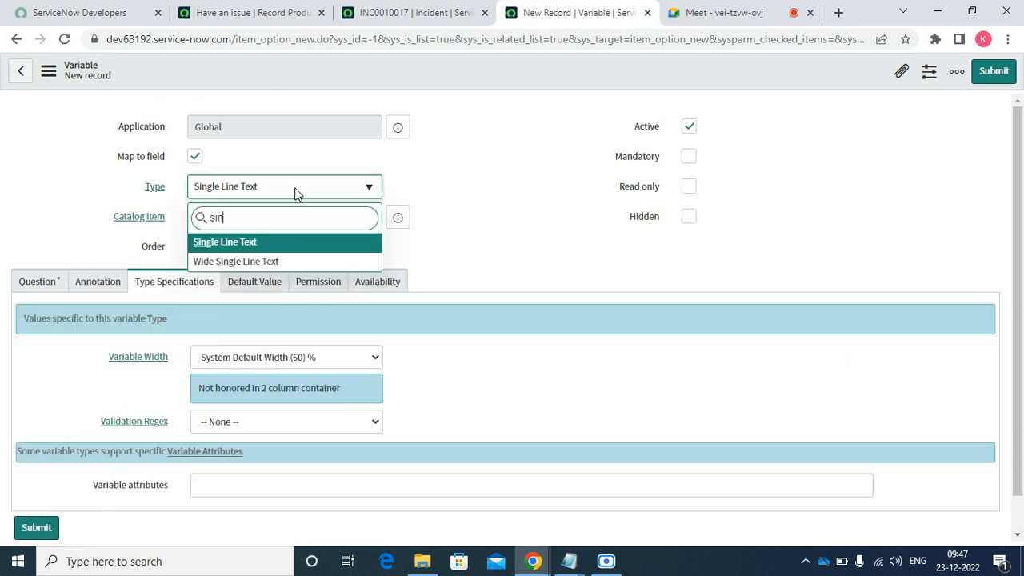
key(Return)
key(Tab)
key(Tab)
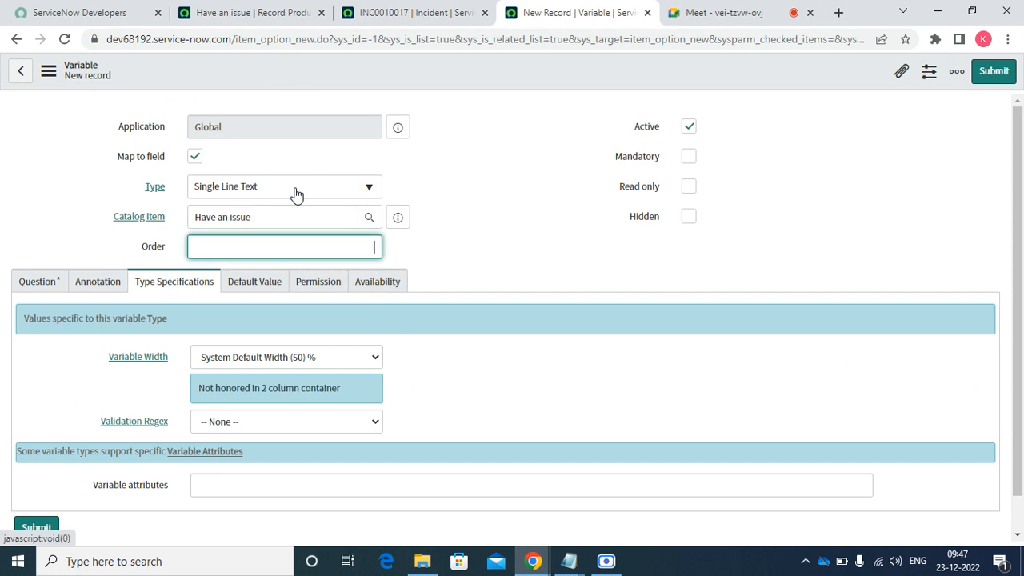
click(199, 160)
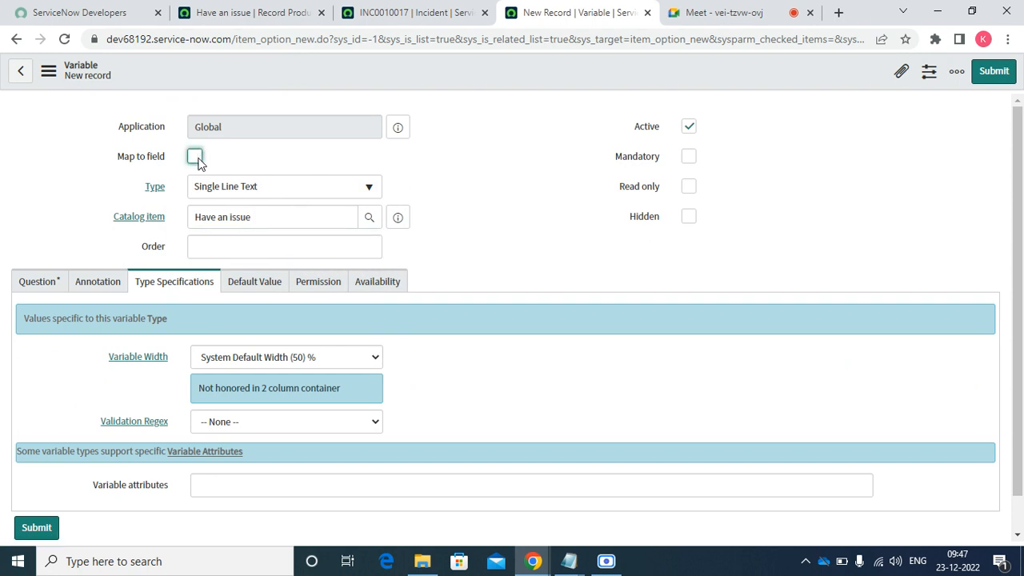
click(224, 281)
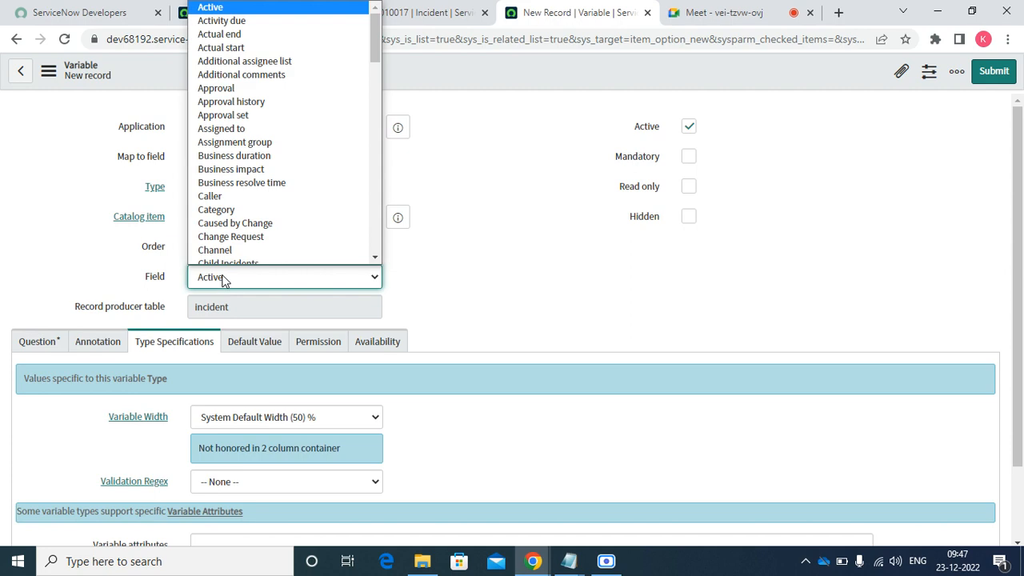
text(sh)
key(Return)
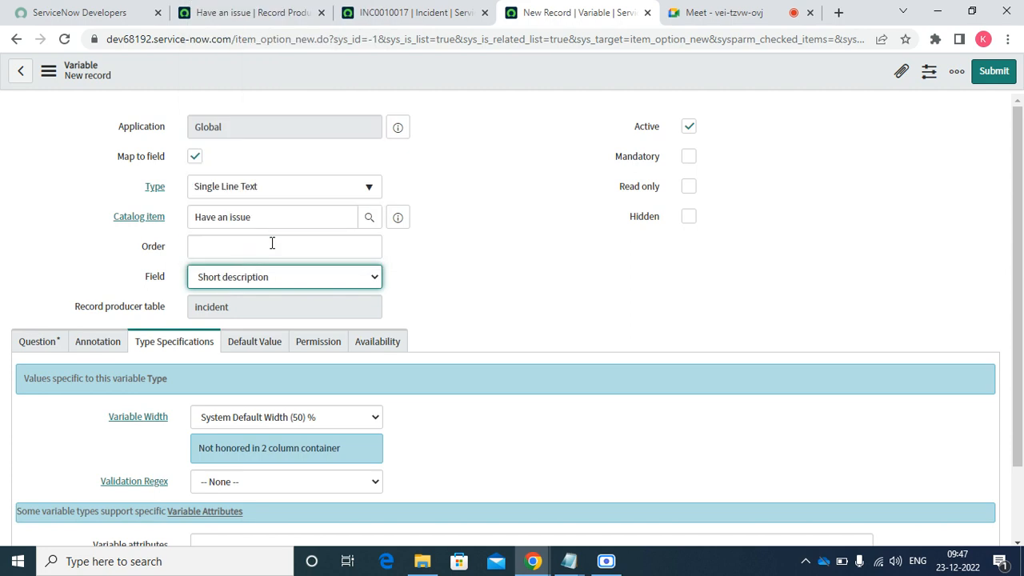
- Give it order 500 and the question 'Issue Description', then submit
click(273, 244)
text(500)
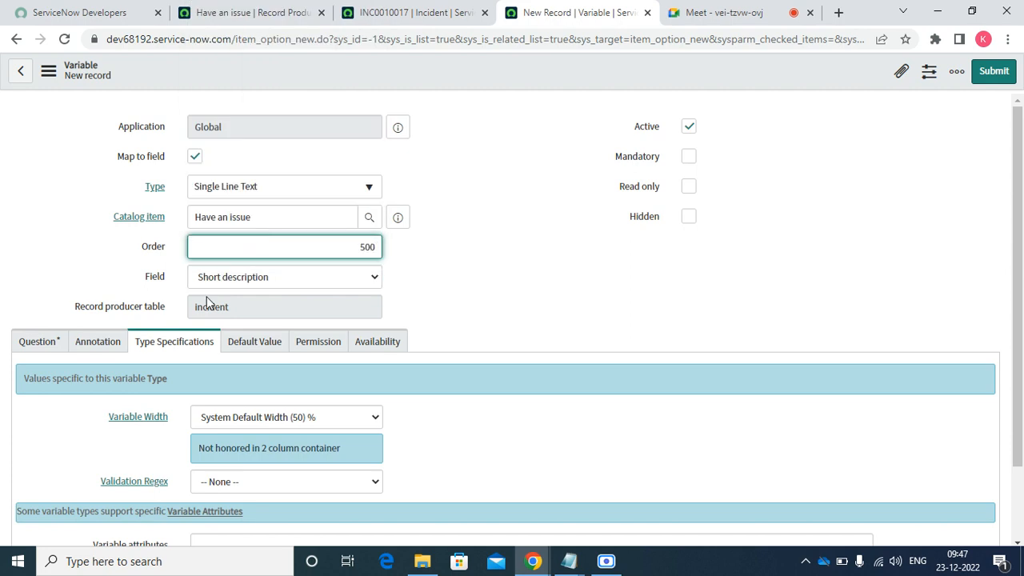
click(36, 342)
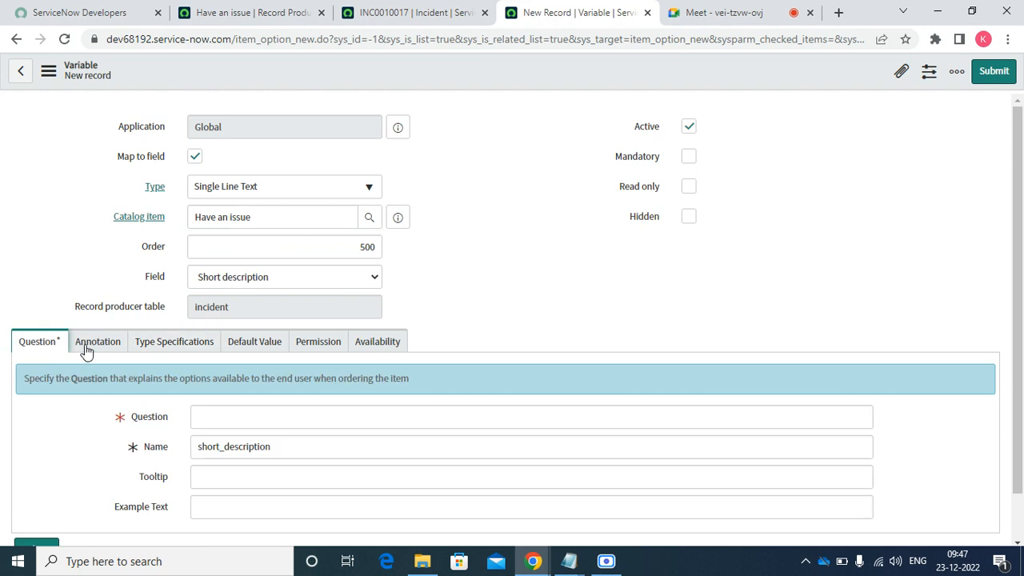
scroll(632, 449, down, 1)
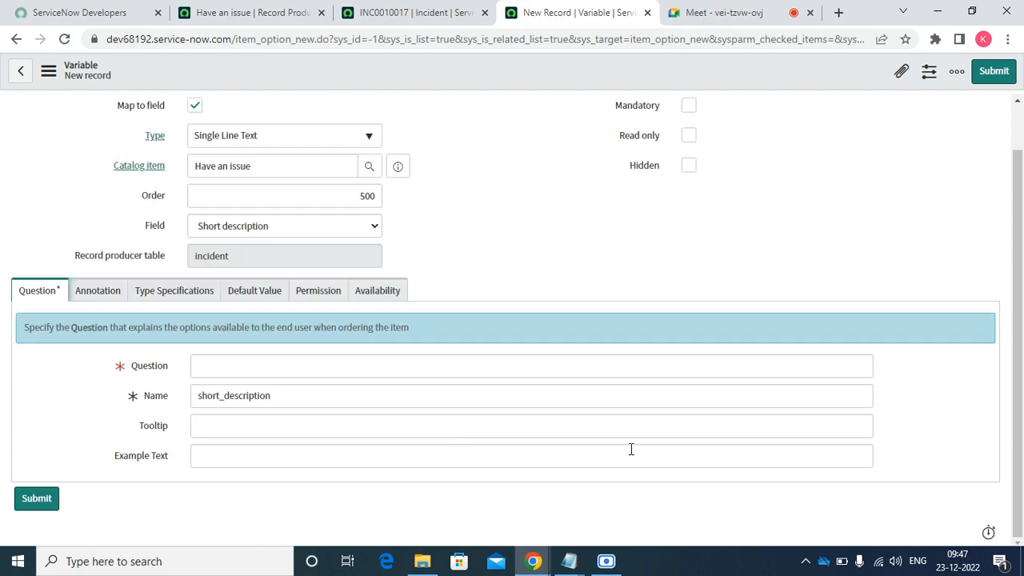
click(329, 366)
right_click(330, 366)
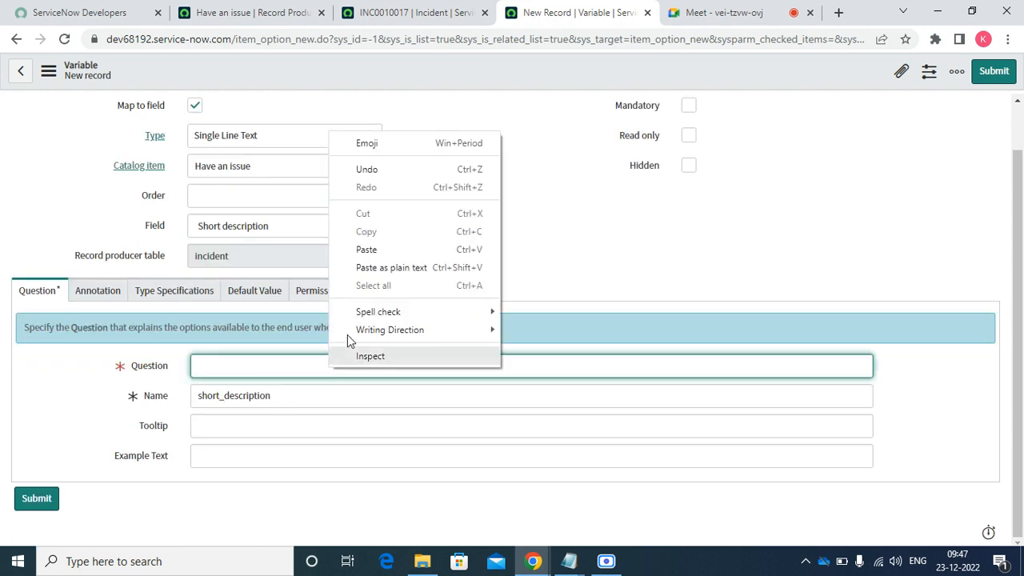
click(385, 252)
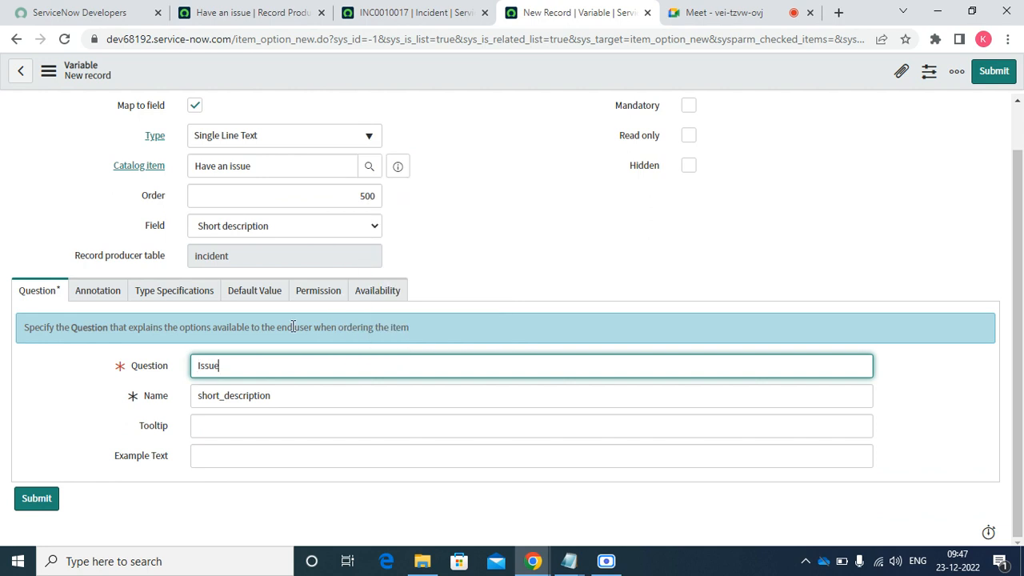
text(Description)
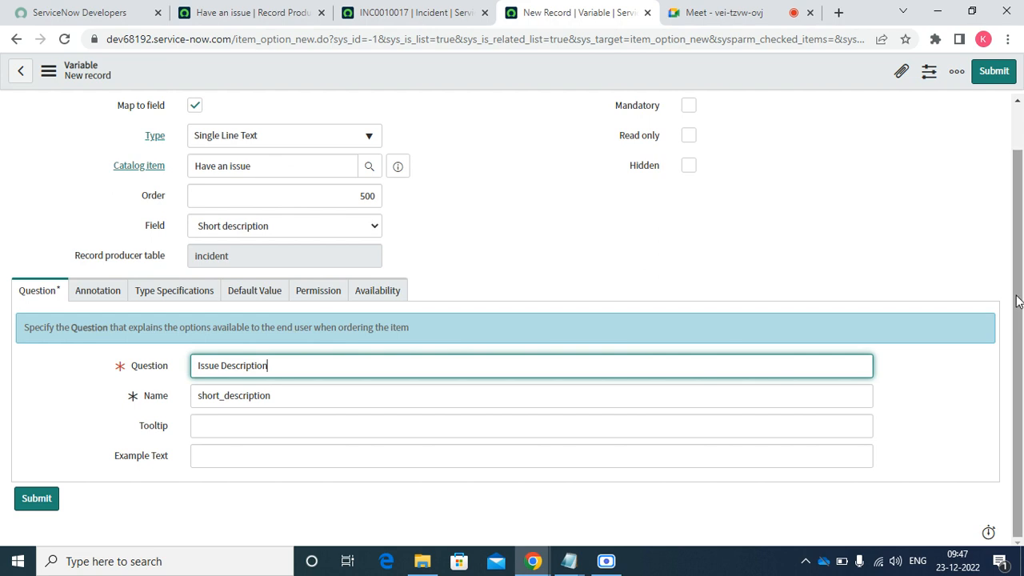
scroll(1022, 332, up, 1)
click(995, 72)
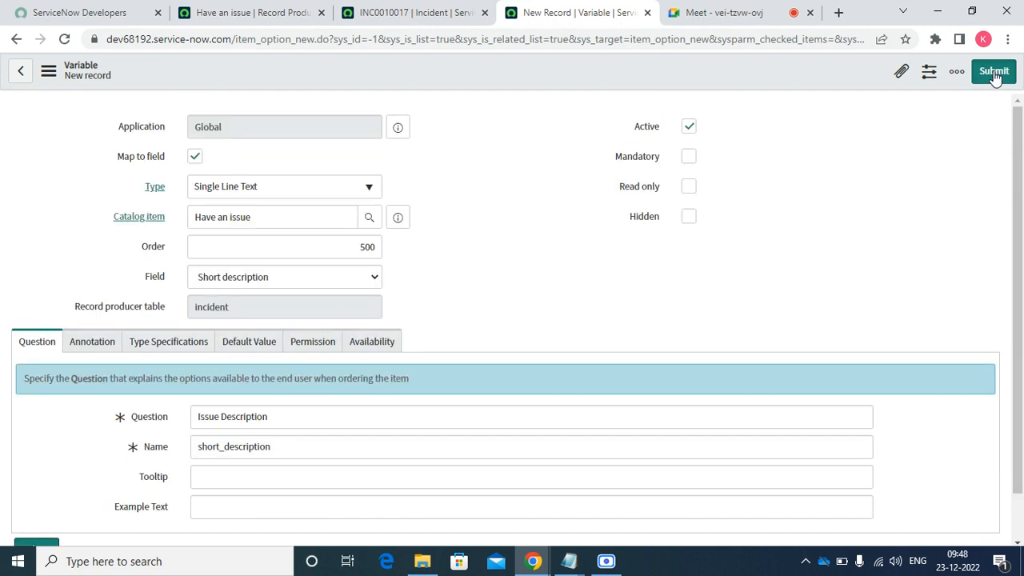
click(584, 563)
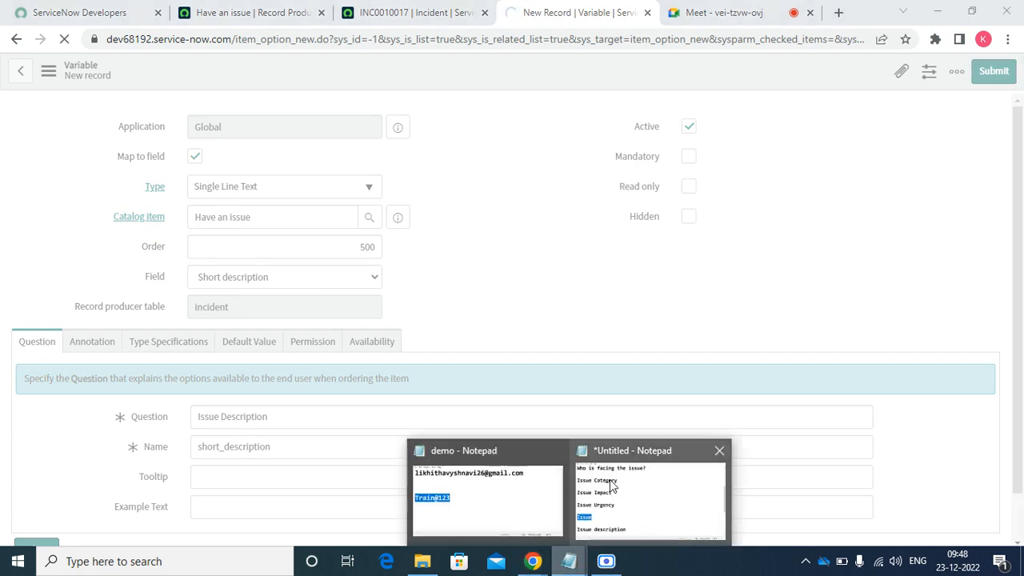
- Copy the 'Issue description' line from Notepad and return to Have an issue's Variables list
click(613, 485)
drag(354, 481, 3, 467)
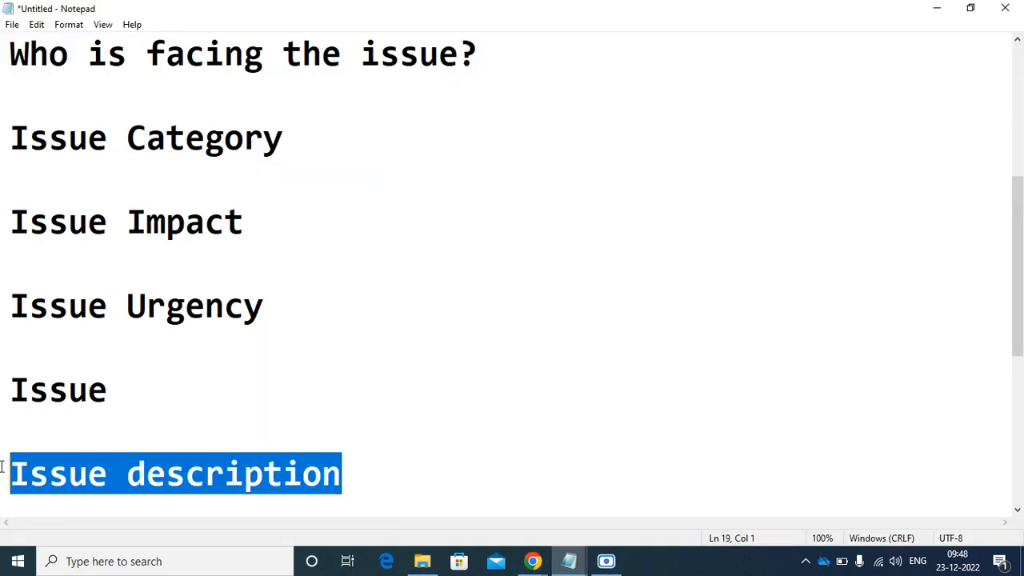
right_click(22, 478)
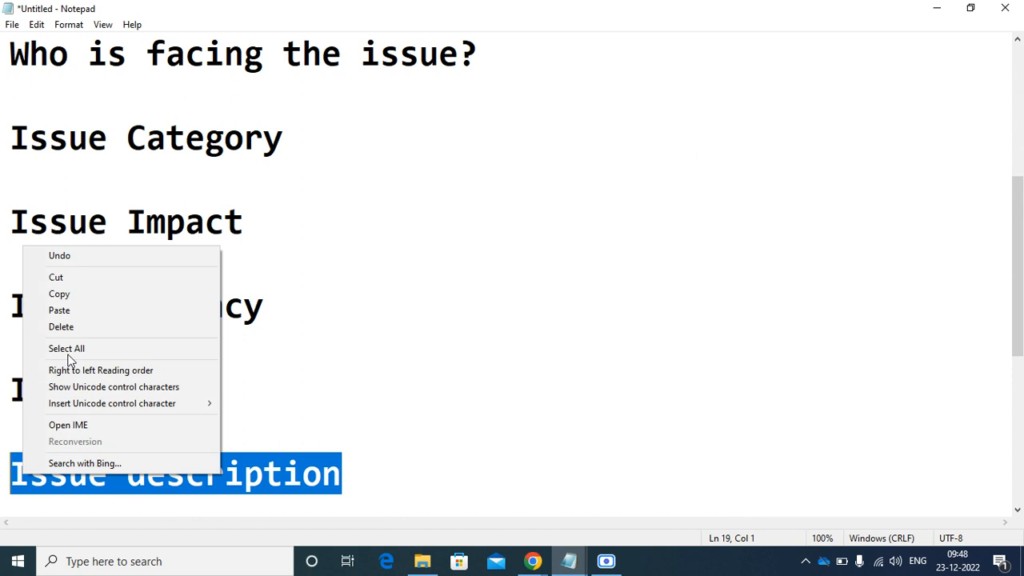
click(74, 293)
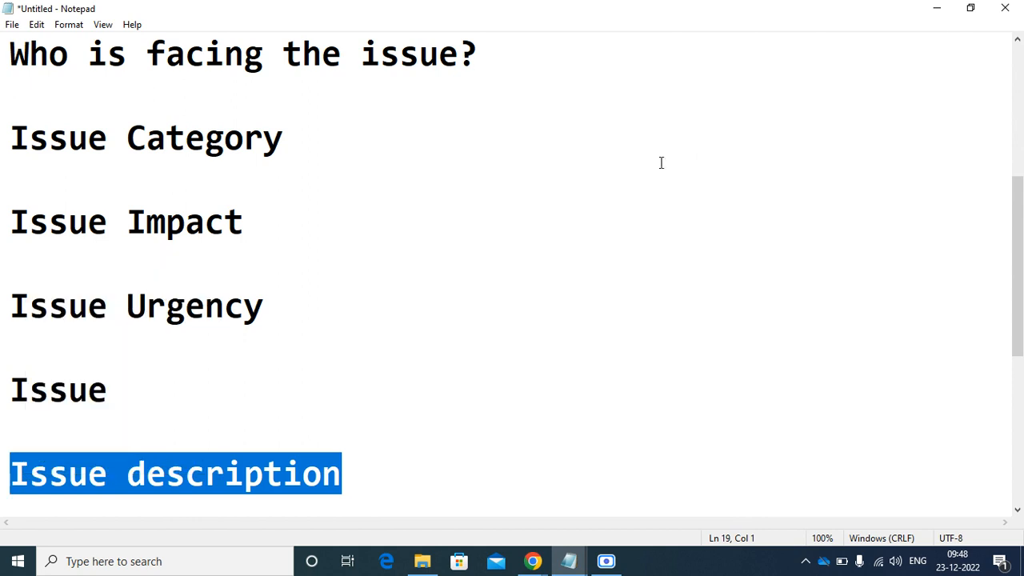
click(942, 19)
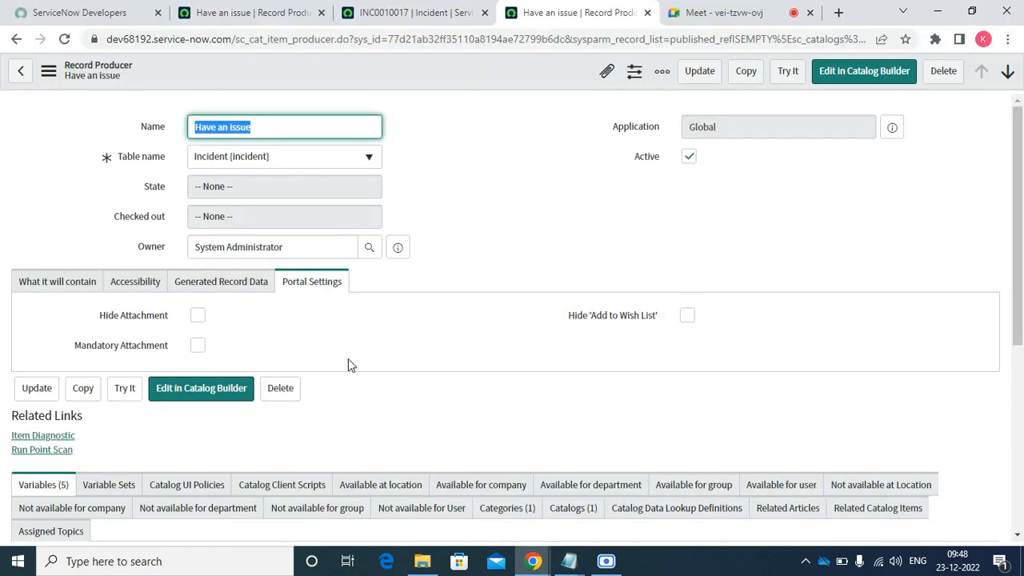
click(54, 285)
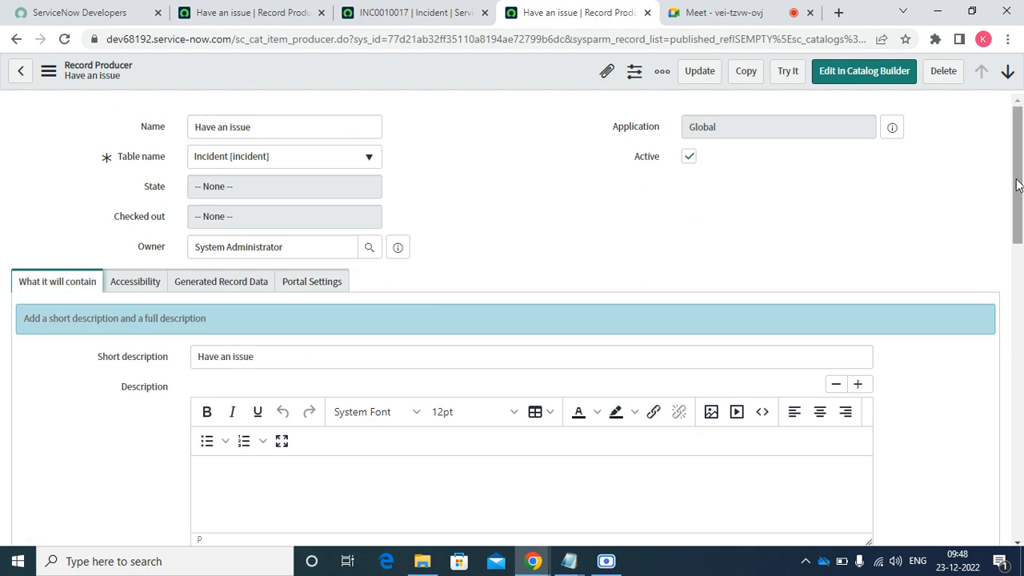
drag(1019, 188, 1020, 498)
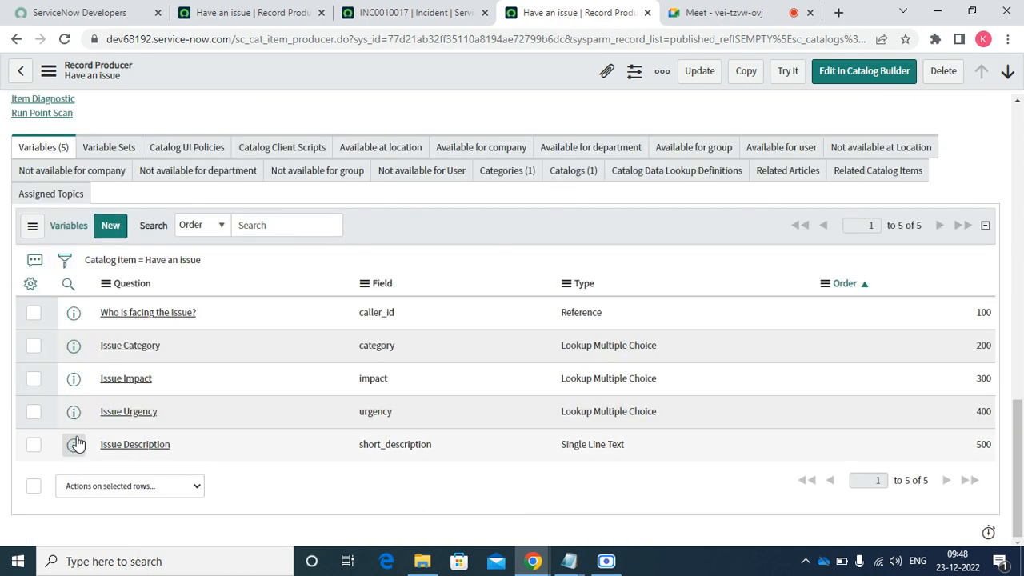
right_click(73, 443)
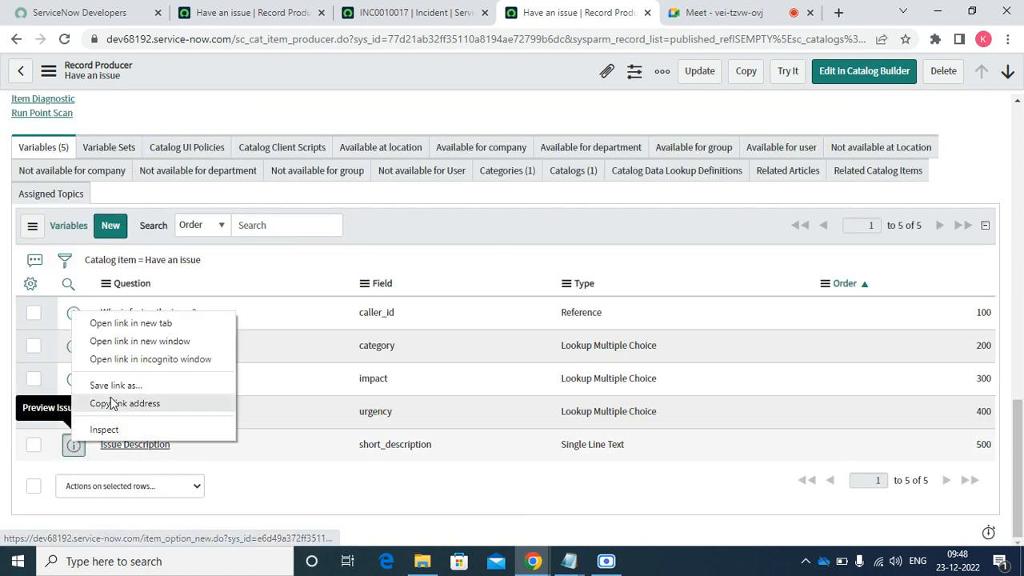
- In a new tab, change the Issue Description variable's question to 'What is the issue?' and update it
click(140, 323)
click(604, 11)
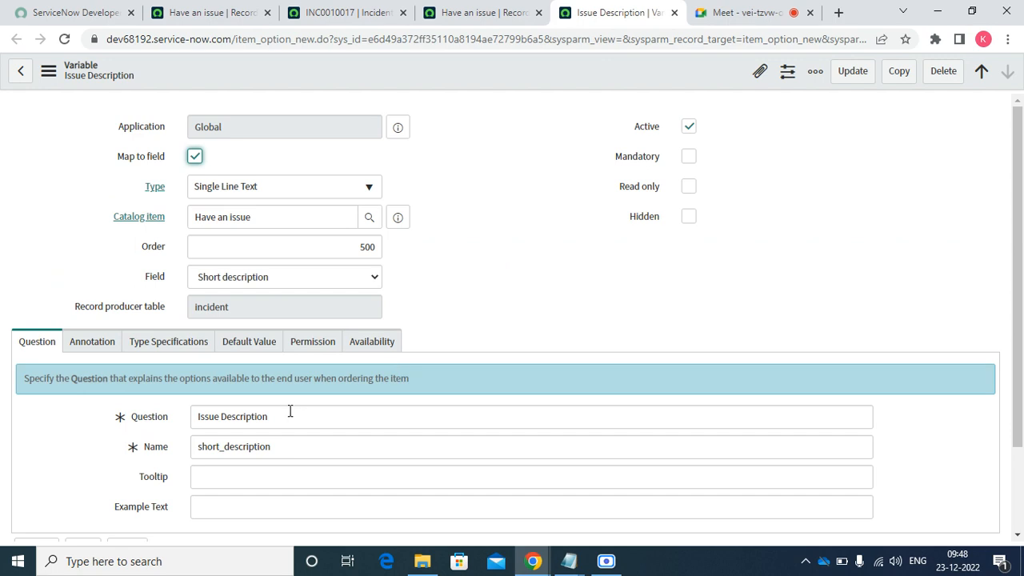
triple_click(290, 413)
text(What )
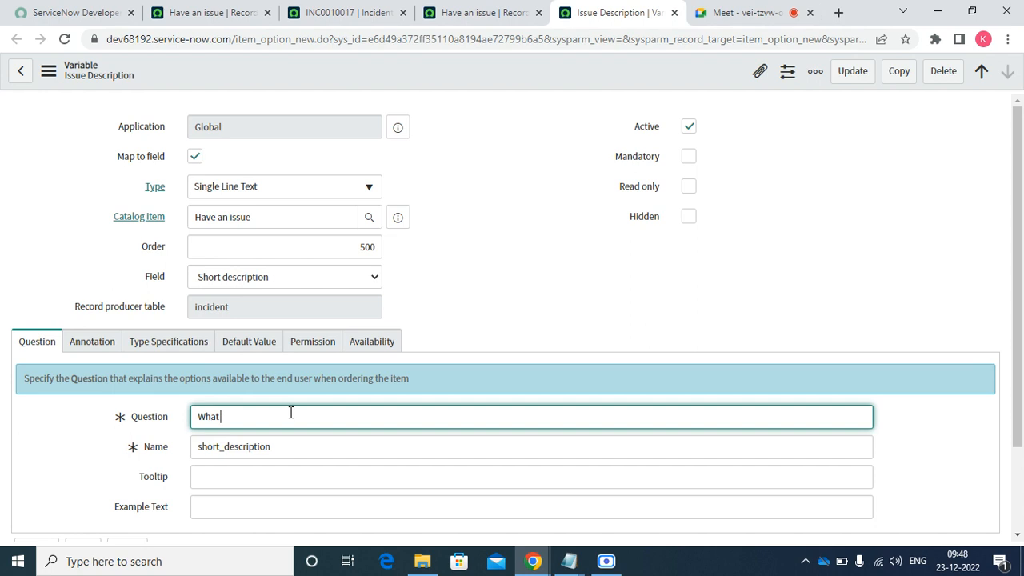
text(is the issue?)
click(573, 253)
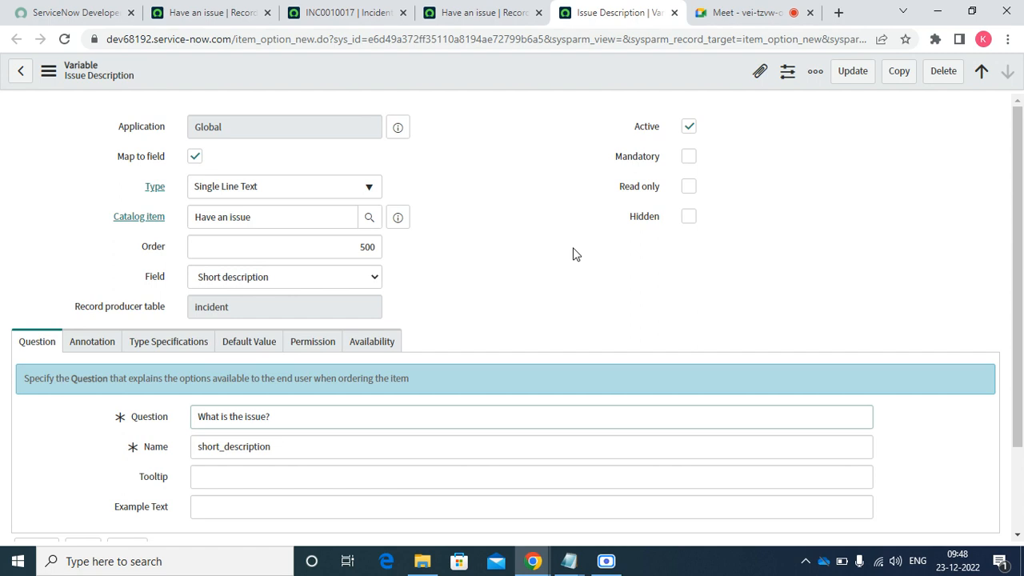
click(854, 71)
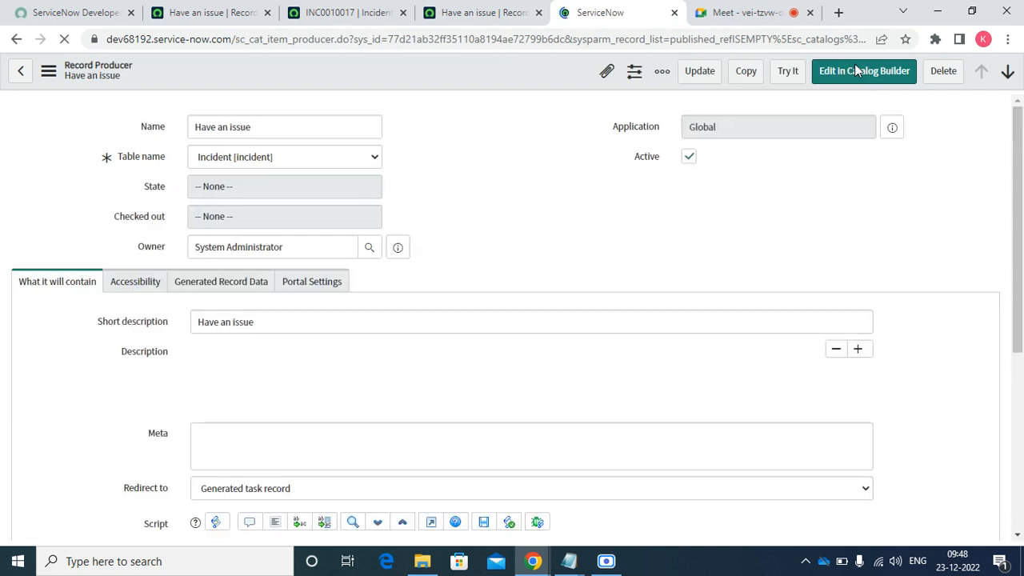
click(490, 12)
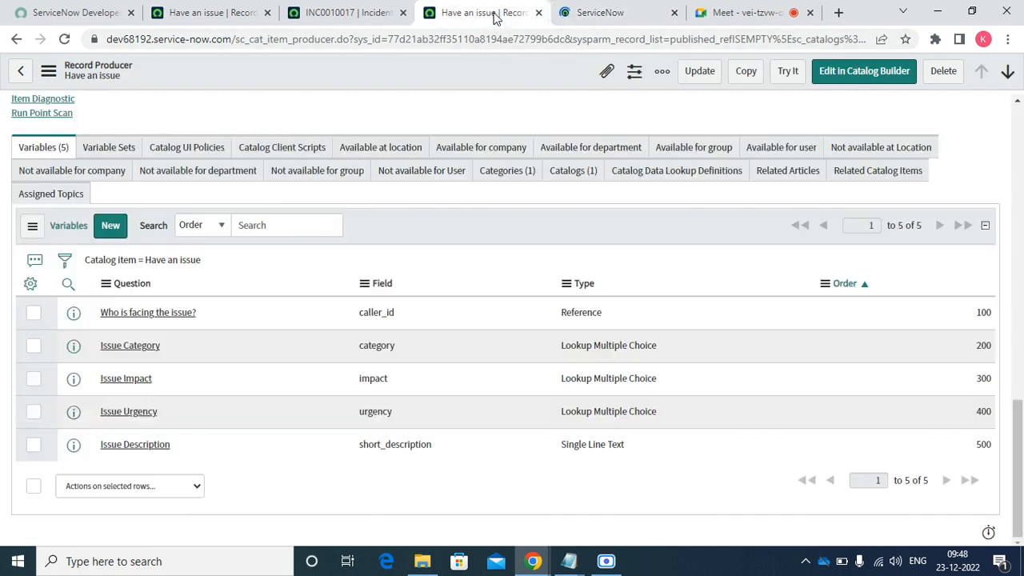
- Refresh the Variables list and start a new variable
right_click(400, 230)
click(428, 257)
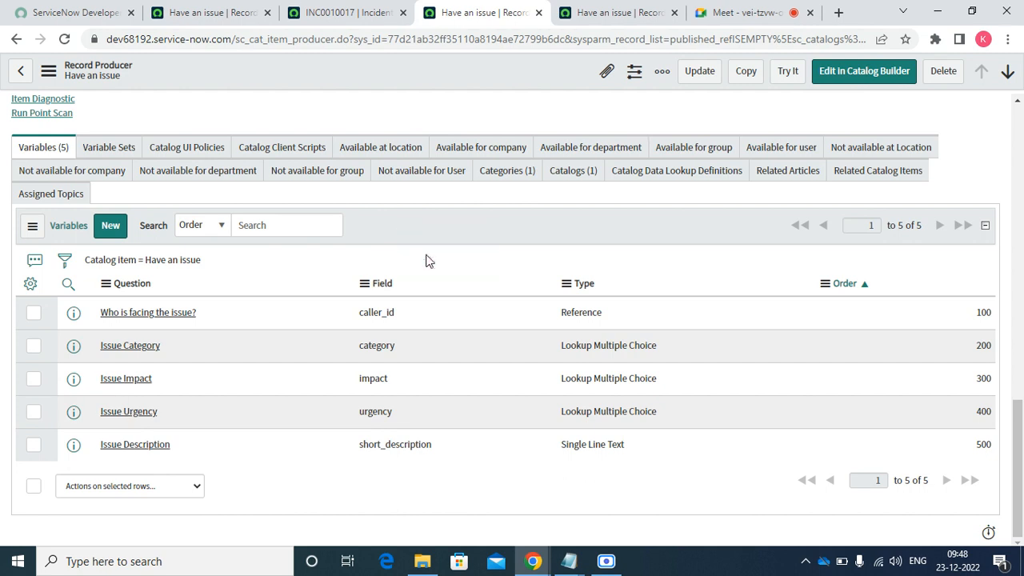
click(113, 228)
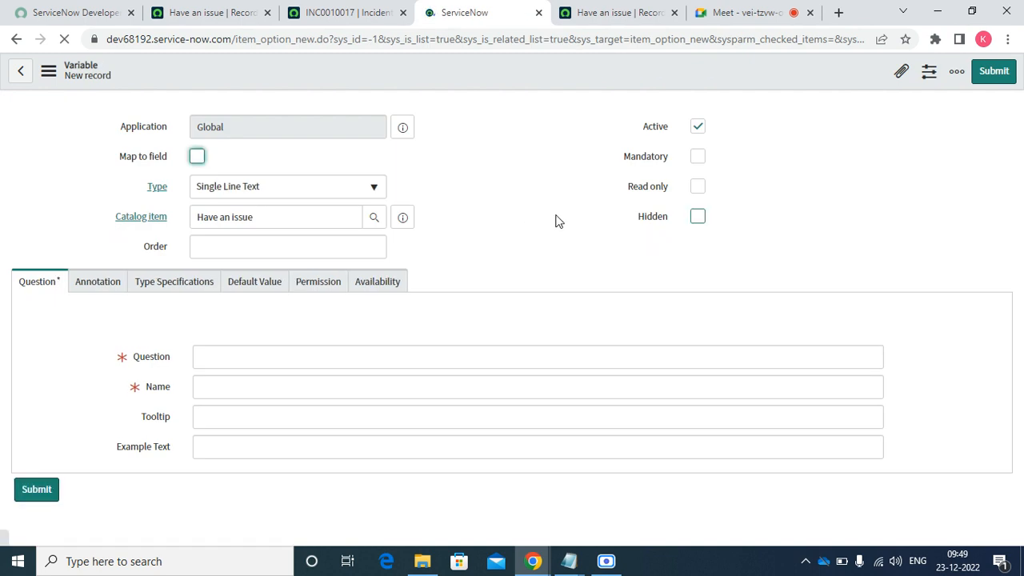
- Make the variable Multi Line Text, mapped to the incident Description field
click(198, 156)
click(244, 192)
text(m)
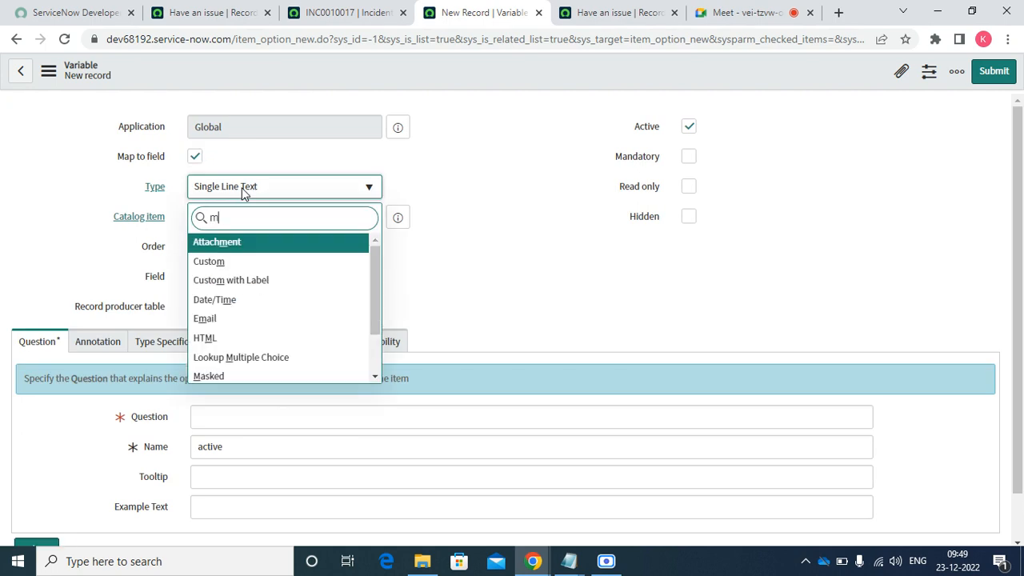
text(ul)
key(Down)
key(Return)
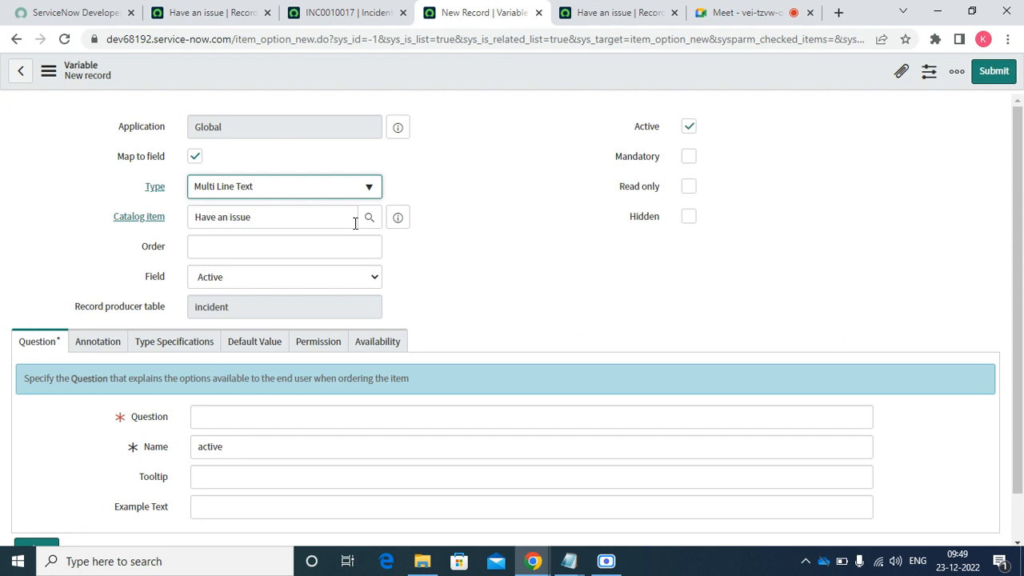
click(290, 281)
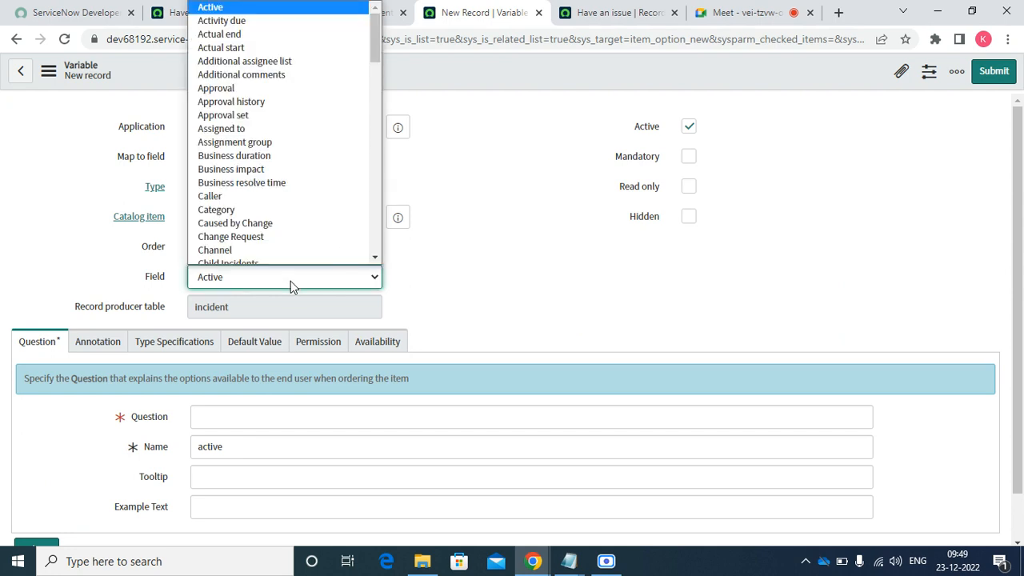
text(del)
key(Return)
click(288, 281)
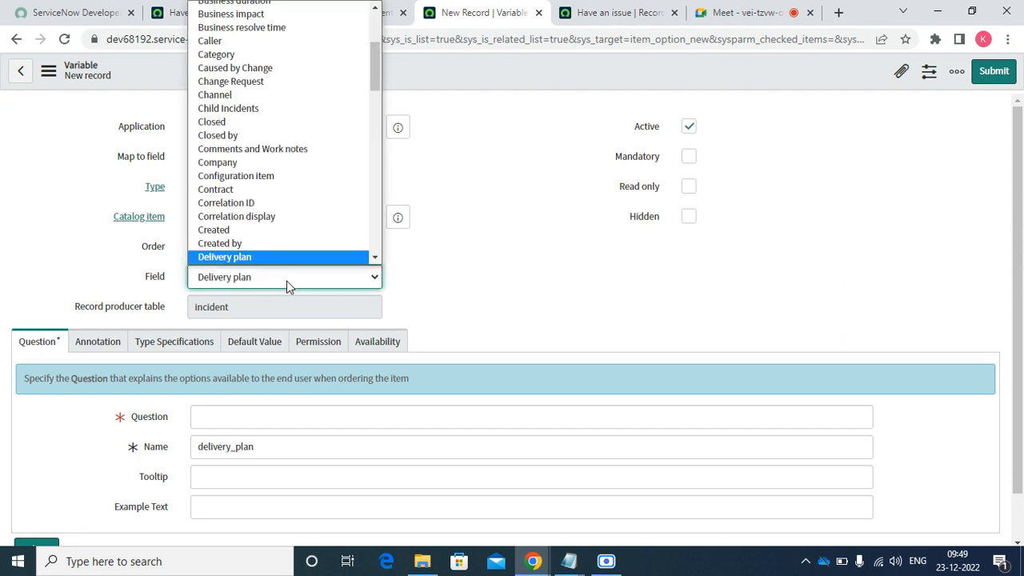
key(Down)
key(Down)
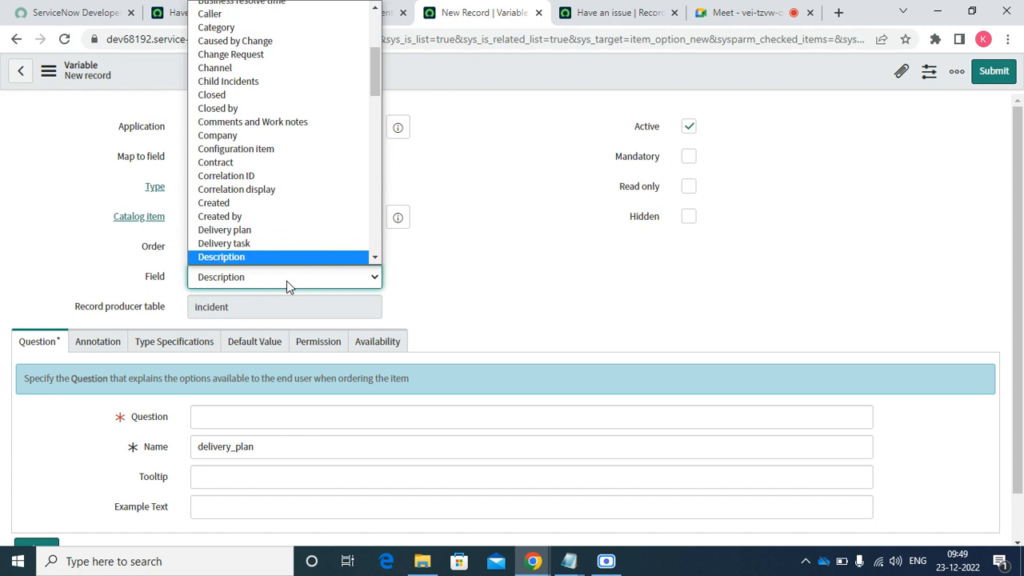
key(Return)
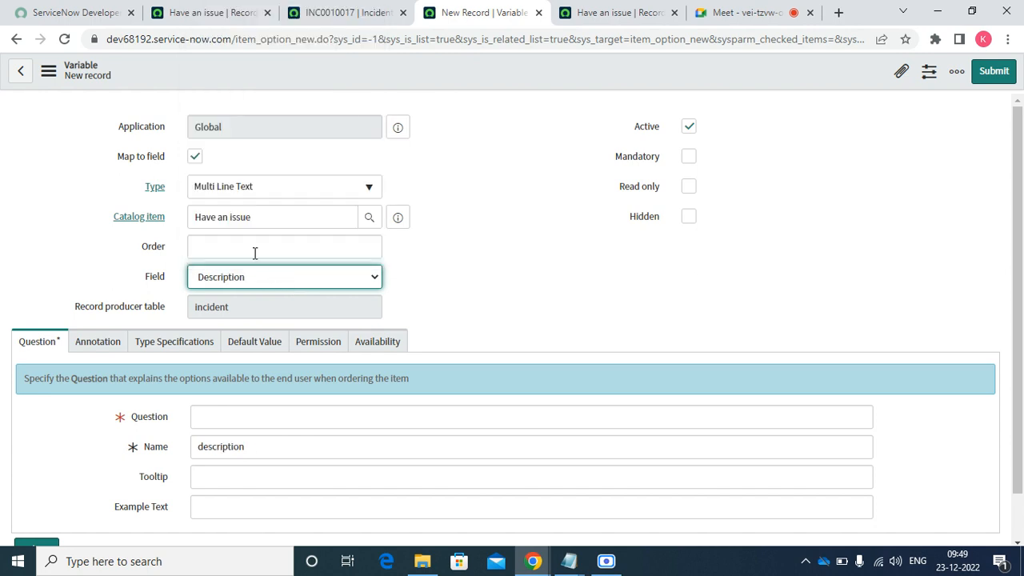
- Give it order 600 and the question 'Issue Description', then submit
click(254, 252)
text(Issue descript)
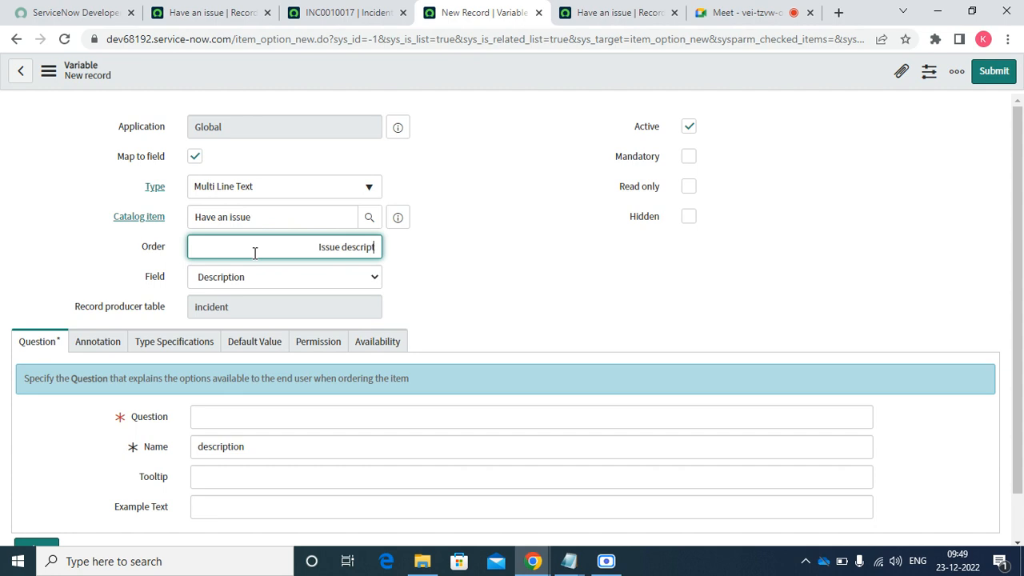
key(BackSpace)
key(BackSpace)
key(BackSpace)
key(BackSpace)
key(BackSpace)
key(BackSpace)
key(BackSpace)
key(BackSpace)
key(BackSpace)
key(BackSpace)
key(BackSpace)
key(BackSpace)
key(BackSpace)
key(BackSpace)
text(600)
click(216, 420)
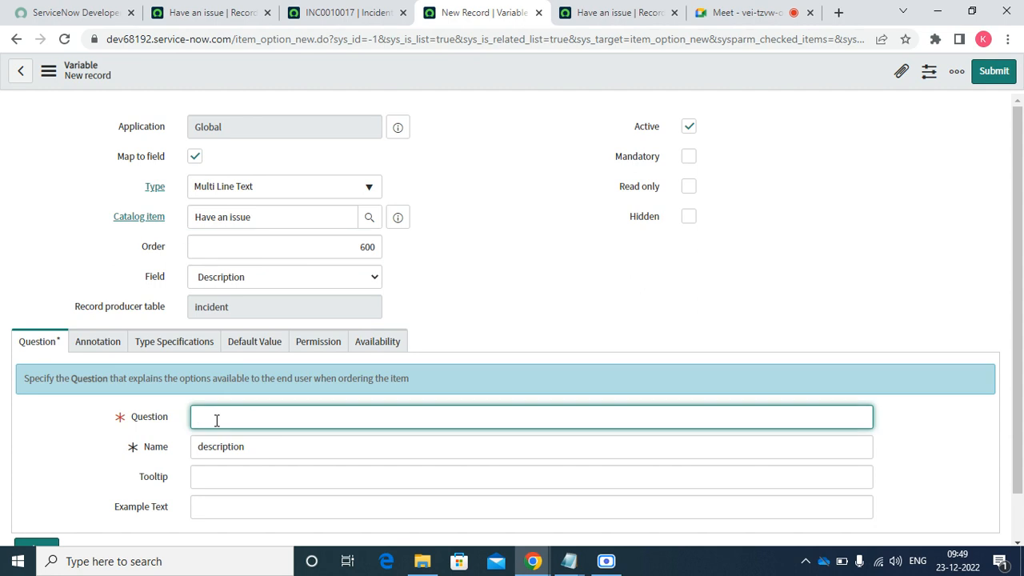
text(U)
key(BackSpace)
text(Issue Description)
click(563, 261)
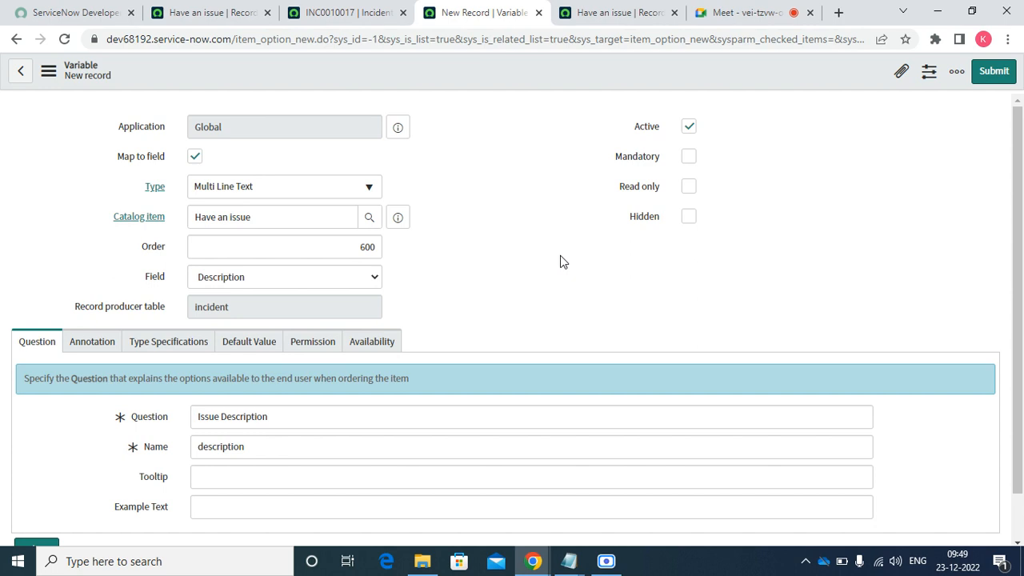
click(995, 72)
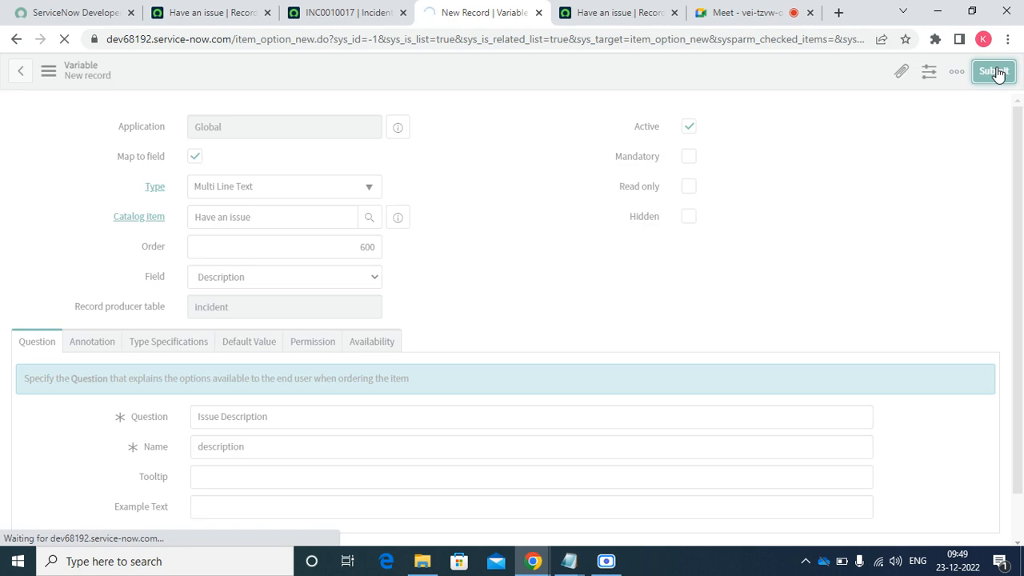
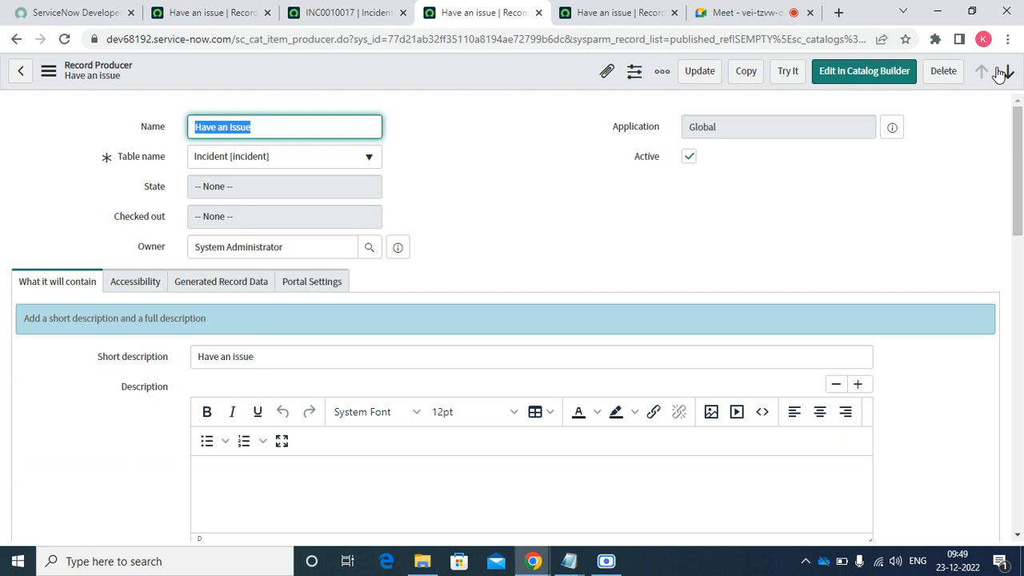
- Try the Have an issue record producer and scroll its catalog form with repeated Database and Hardware choices
click(788, 82)
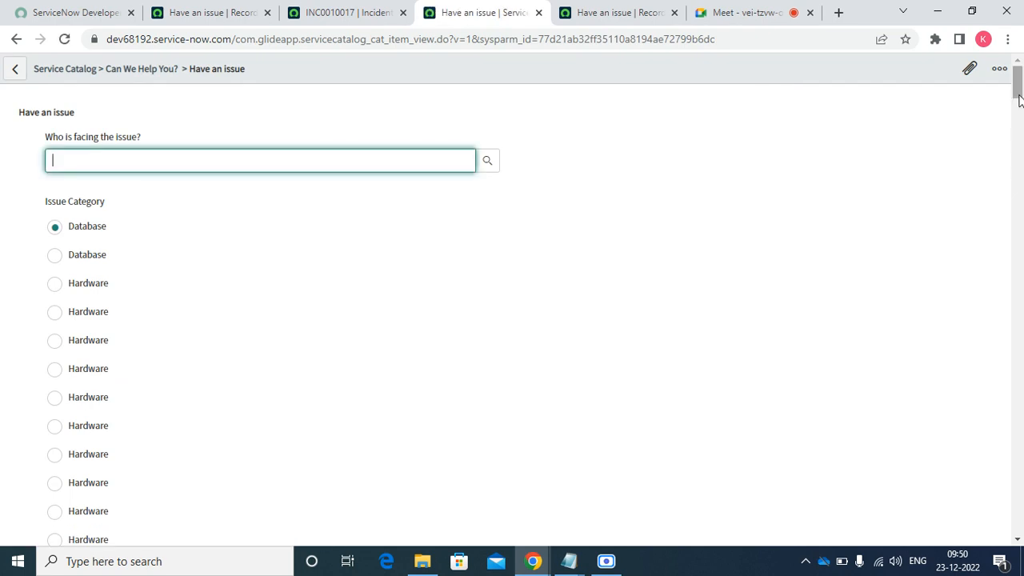
drag(1017, 94, 978, 86)
- Turn on Include none and Unique values only for the Issue Category variable and update it
click(90, 203)
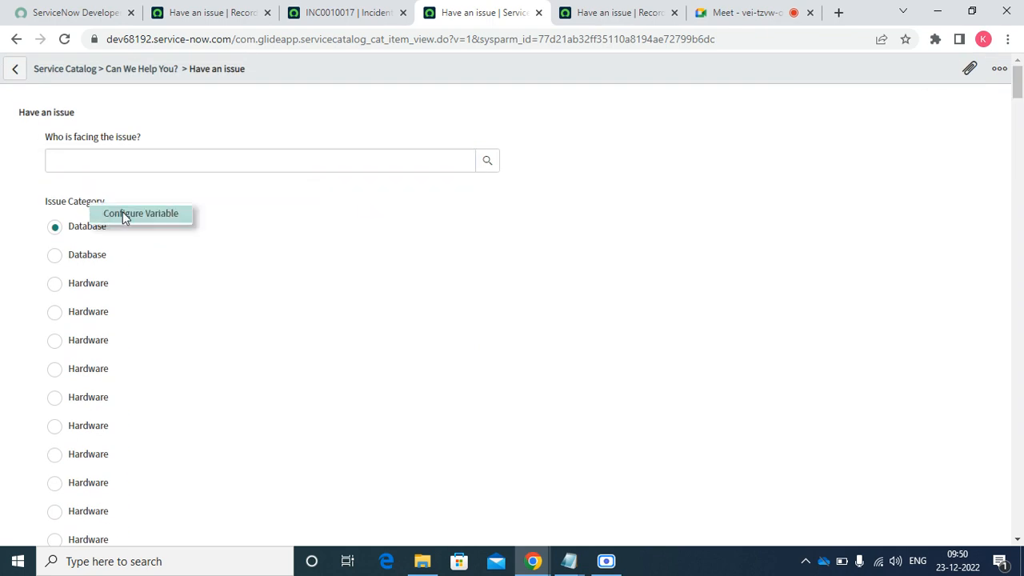
click(122, 211)
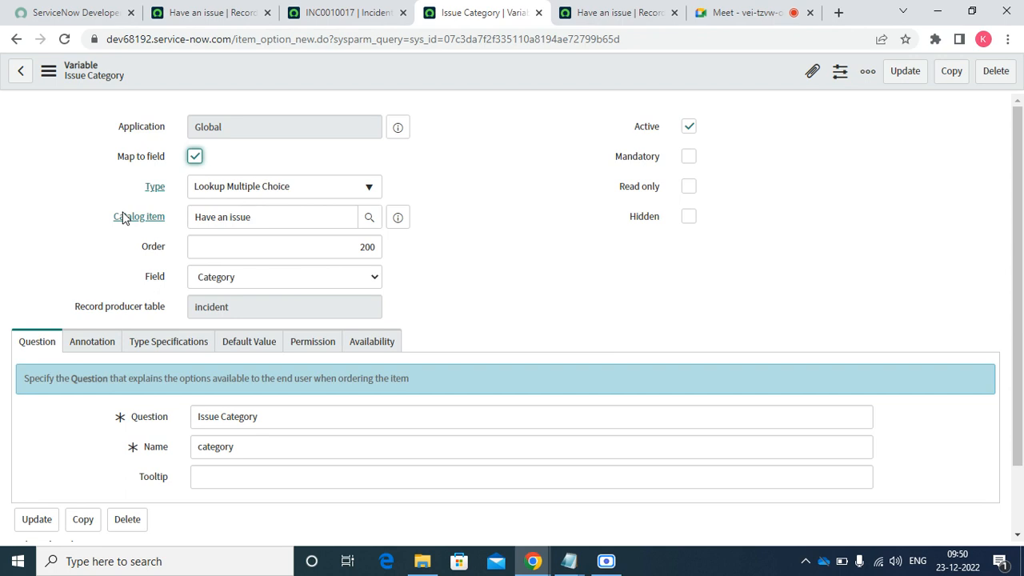
click(173, 346)
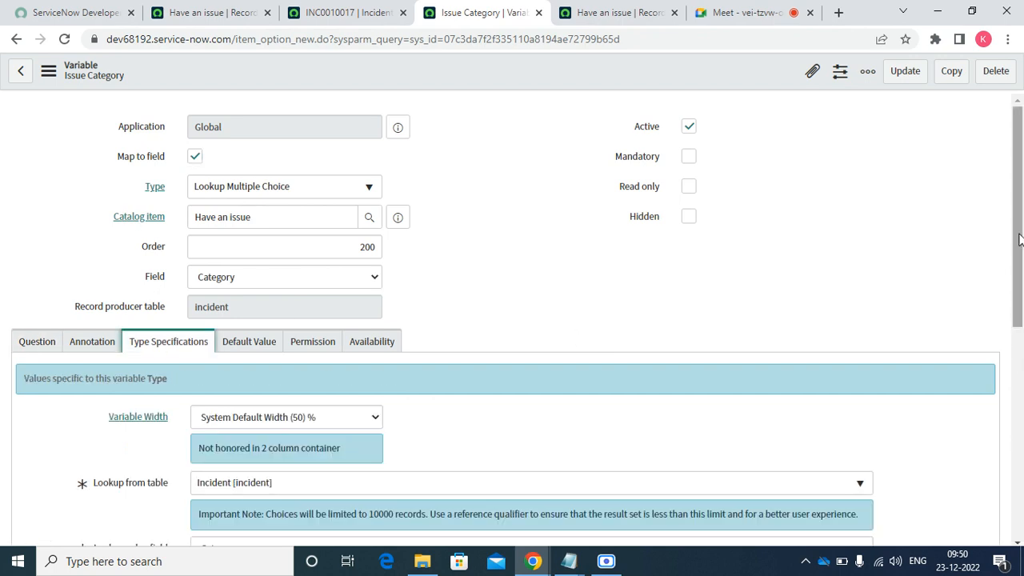
scroll(1019, 240, down, 3)
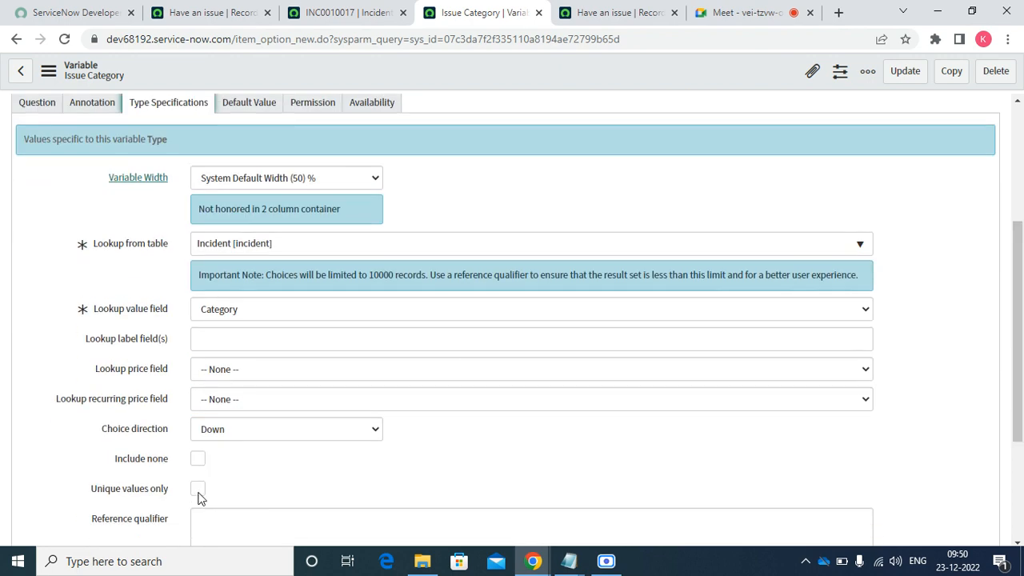
click(198, 459)
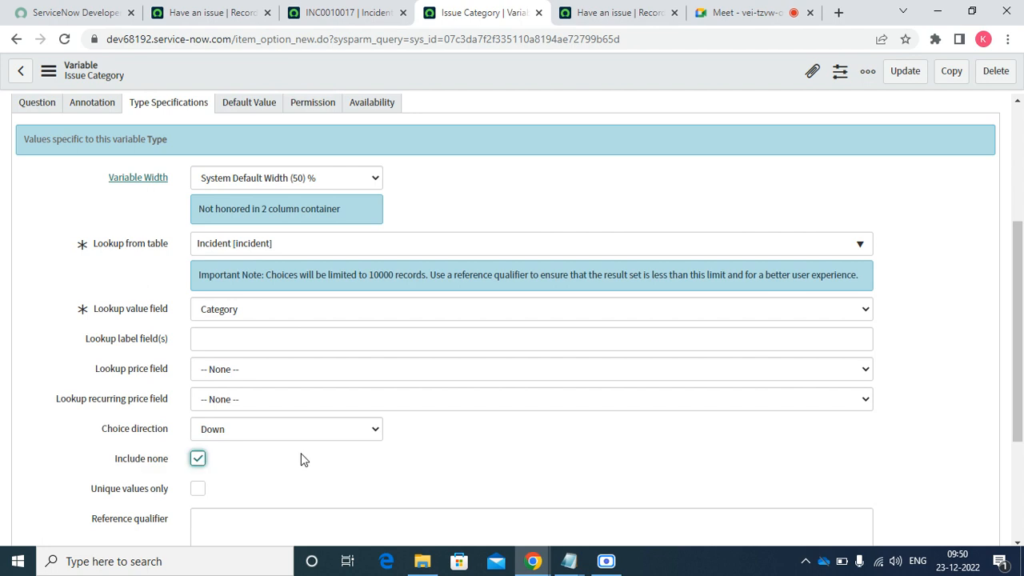
click(197, 488)
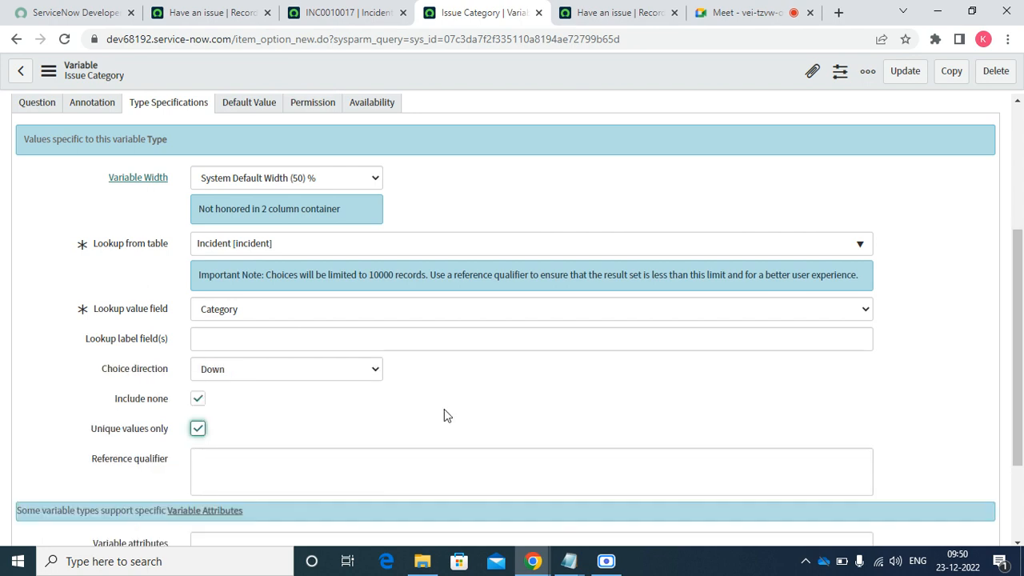
click(903, 80)
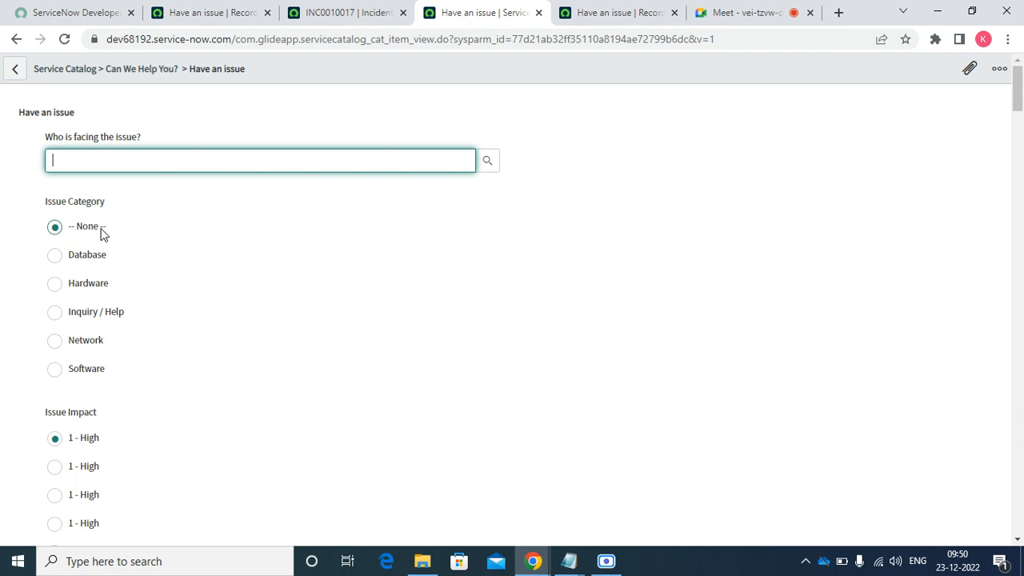
- Make the 'Who is facing the issue?' variable Mandatory and update it
right_click(120, 138)
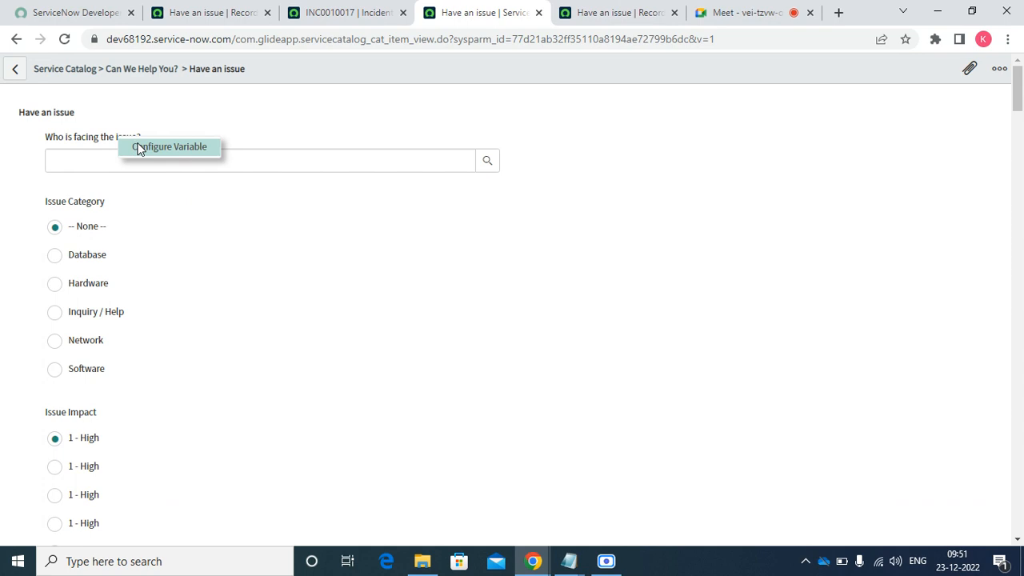
click(140, 149)
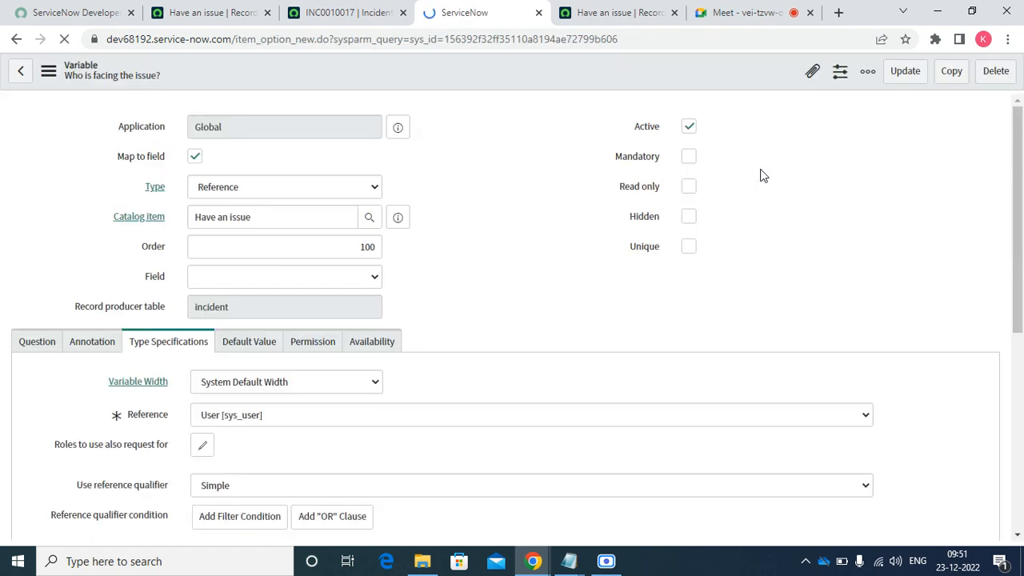
click(691, 158)
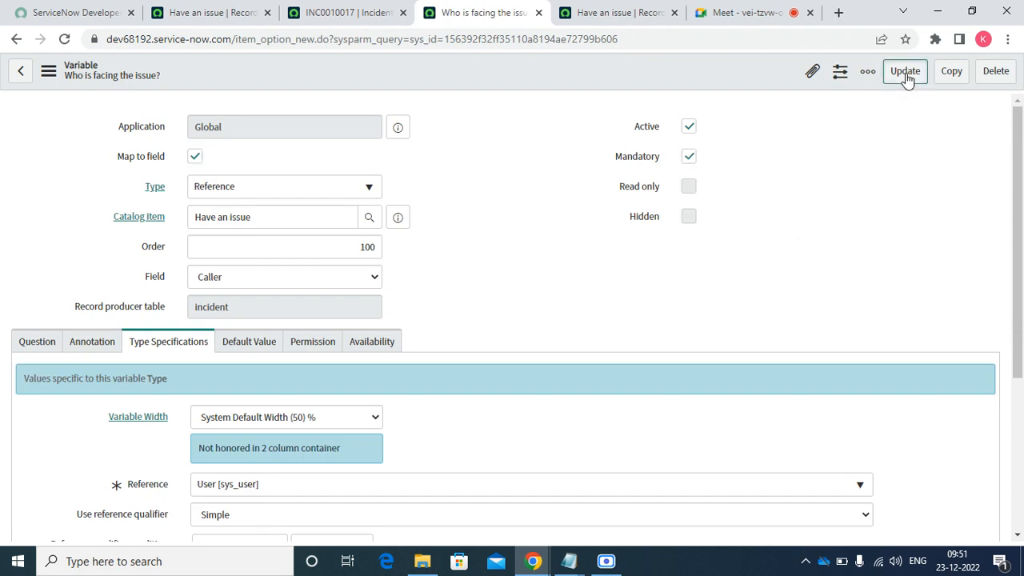
click(905, 72)
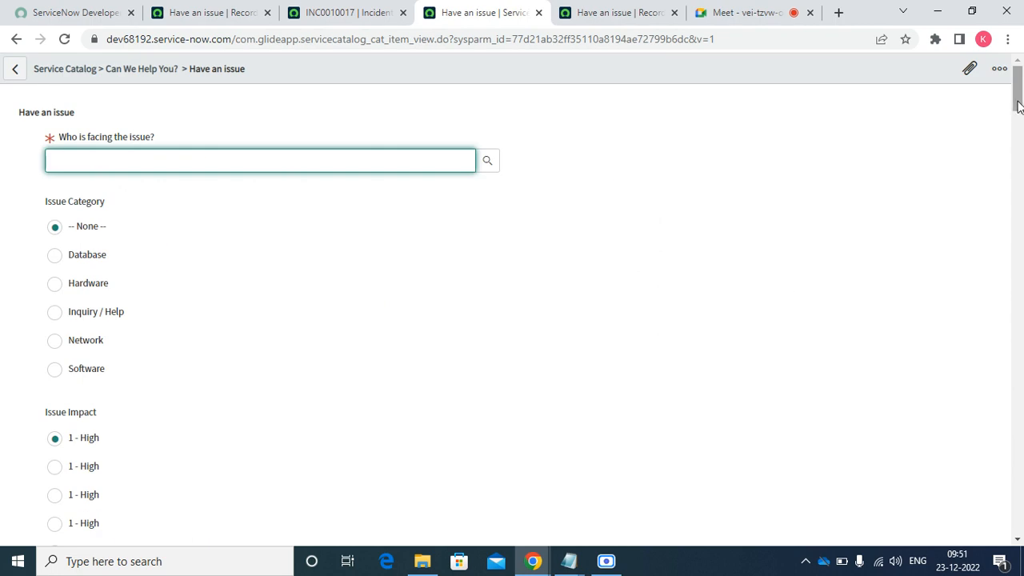
- Enable Include none and Unique values only on the Issue Impact variable and update it
drag(1018, 106, 1018, 132)
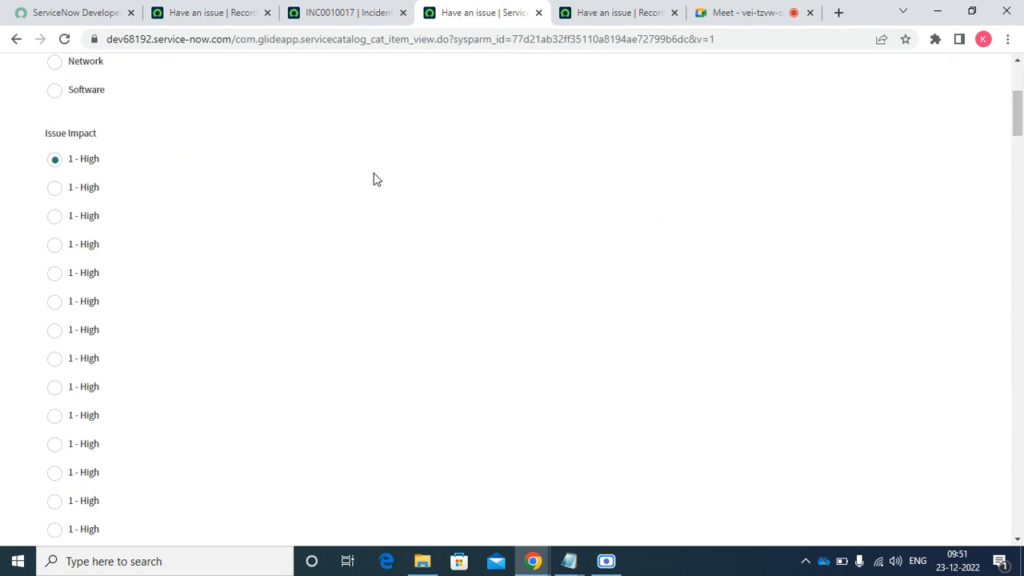
right_click(88, 140)
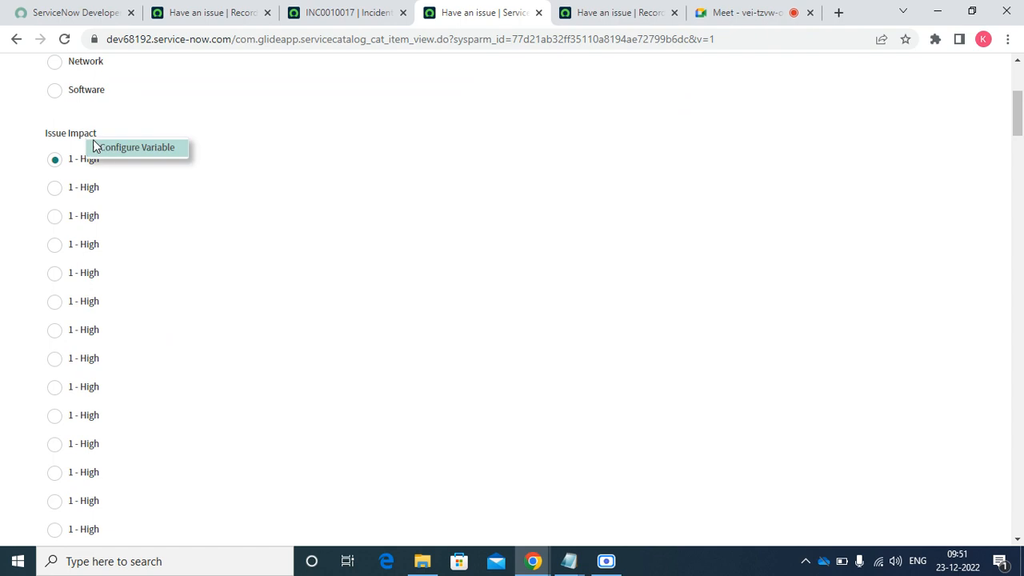
click(104, 151)
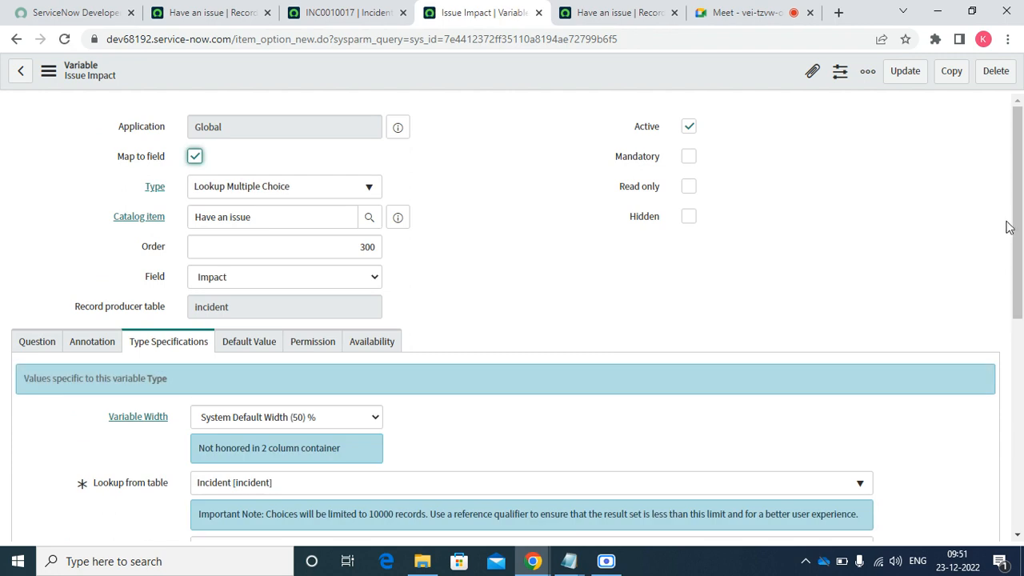
drag(1018, 240, 1022, 382)
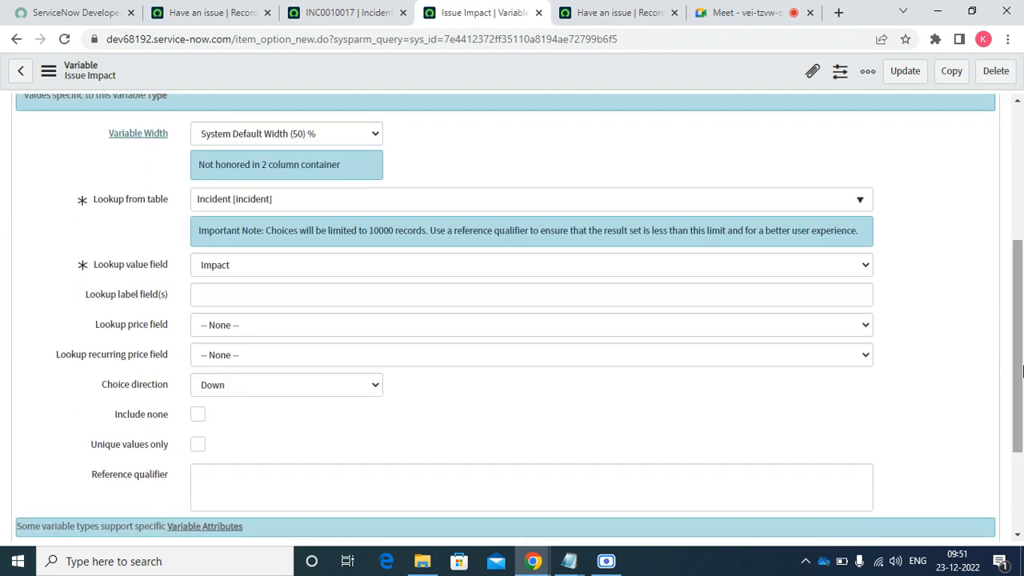
click(197, 416)
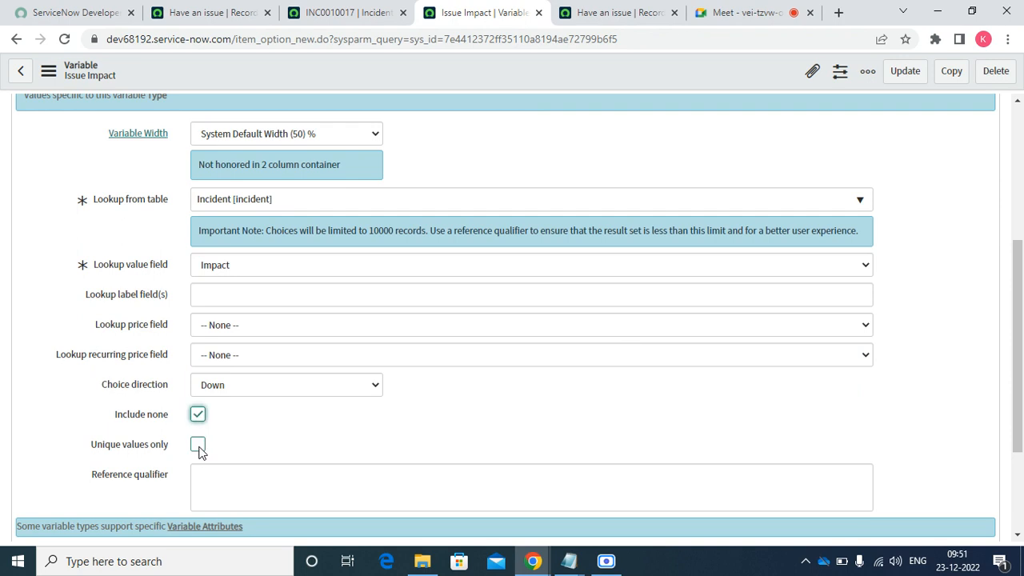
click(199, 447)
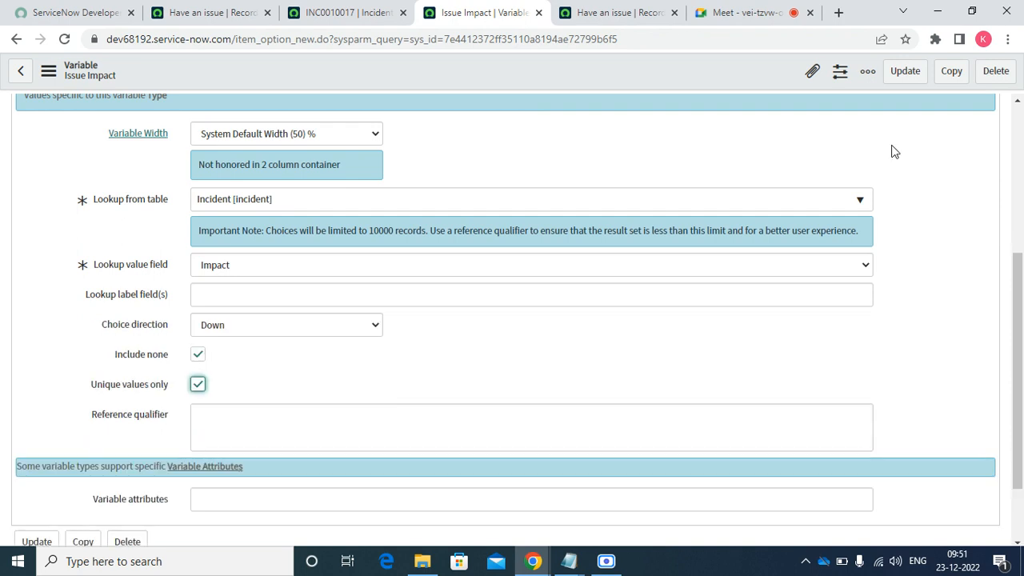
click(904, 82)
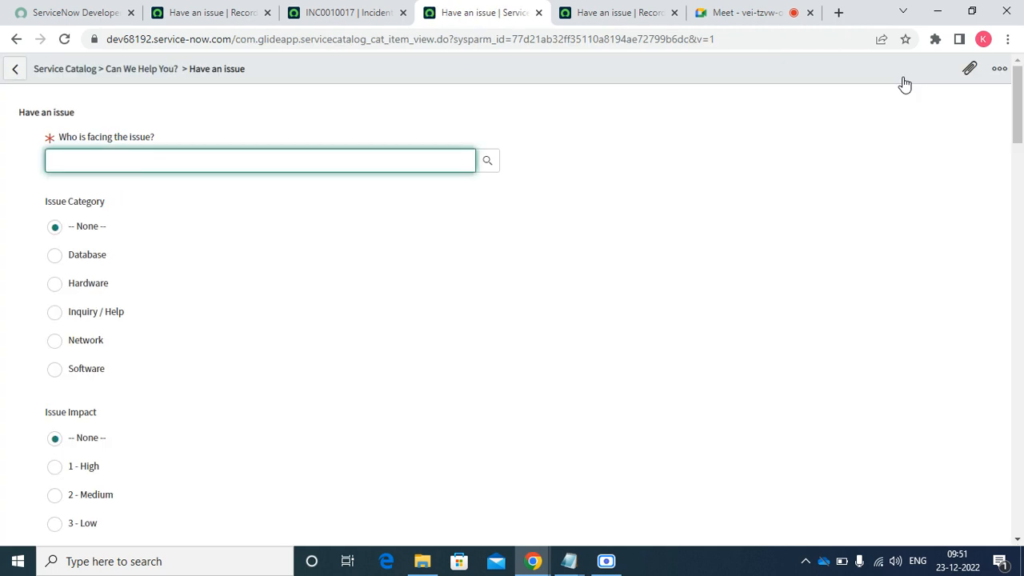
- Enable Include none and Unique values only on the Issue Urgency variable and update it
drag(1022, 114, 1023, 182)
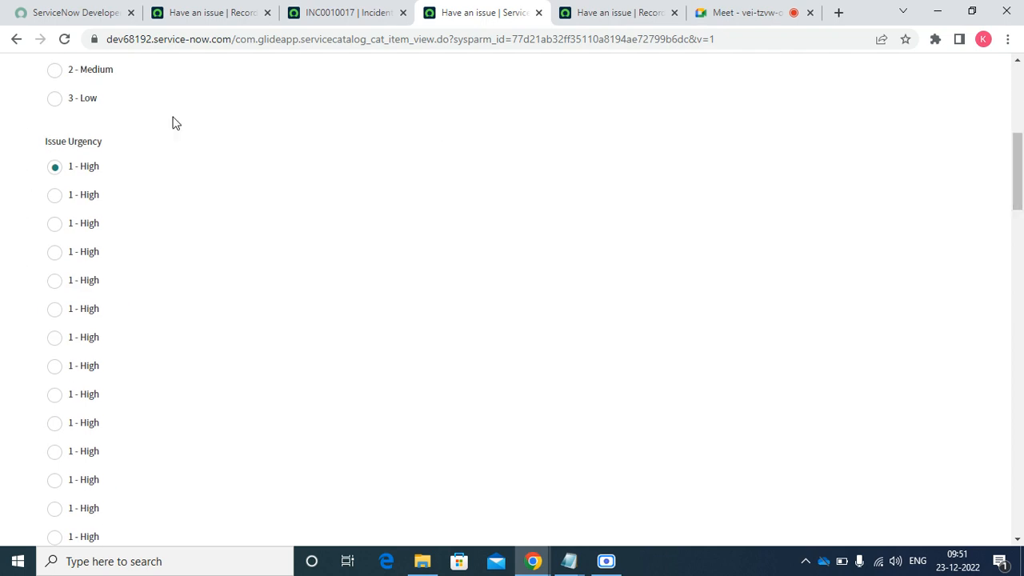
right_click(96, 142)
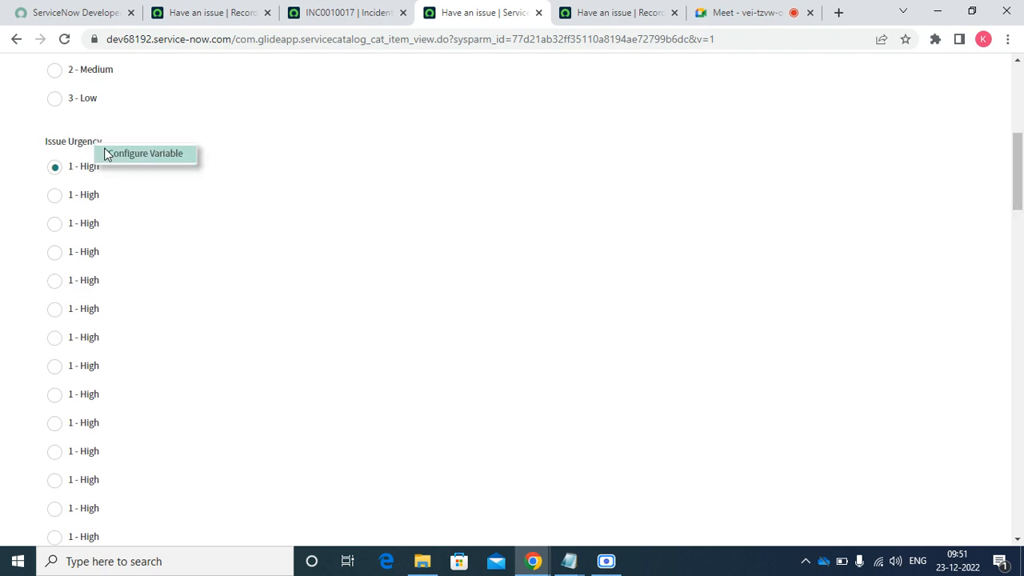
click(118, 154)
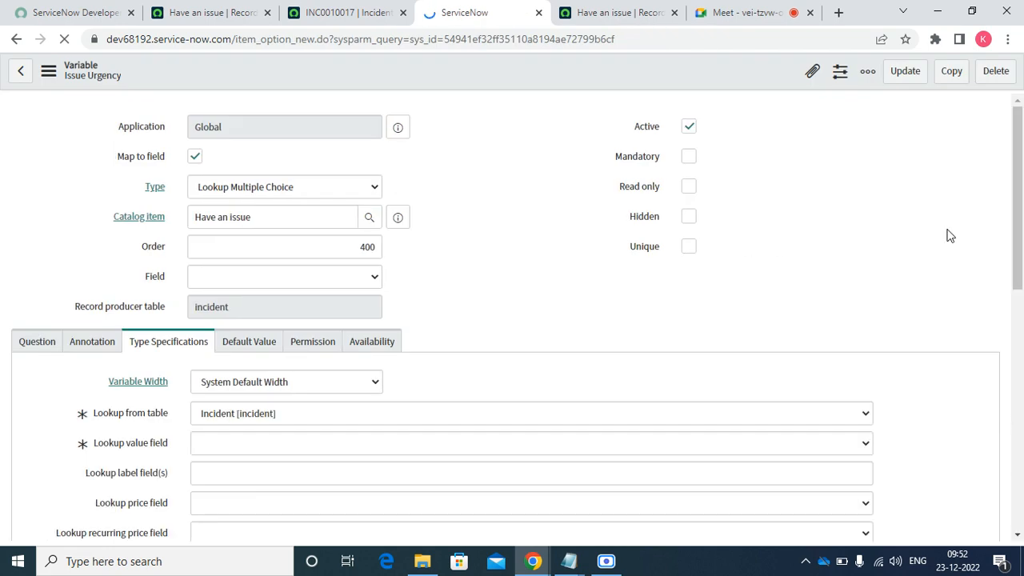
drag(1019, 255, 1019, 321)
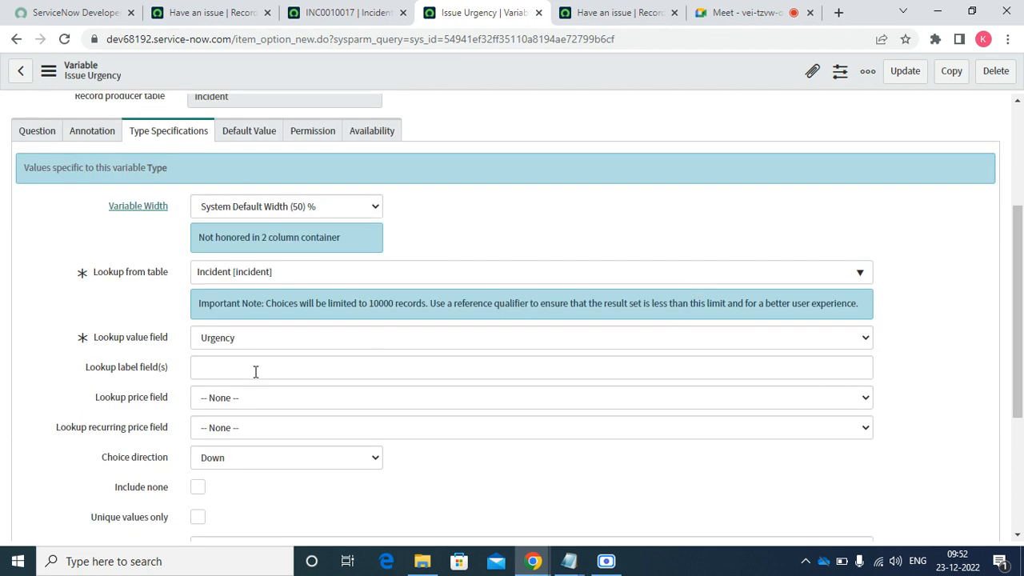
click(199, 489)
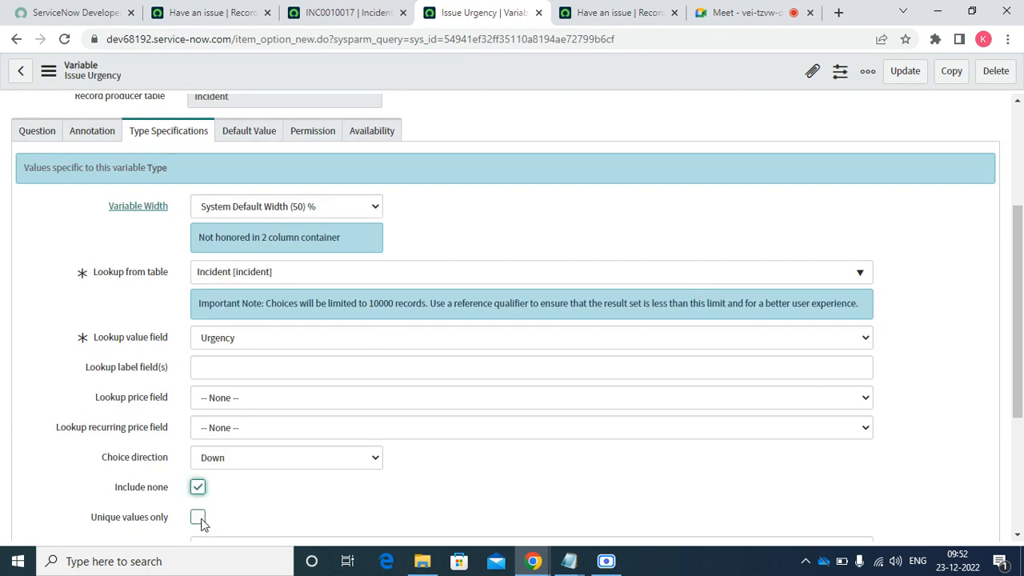
click(199, 519)
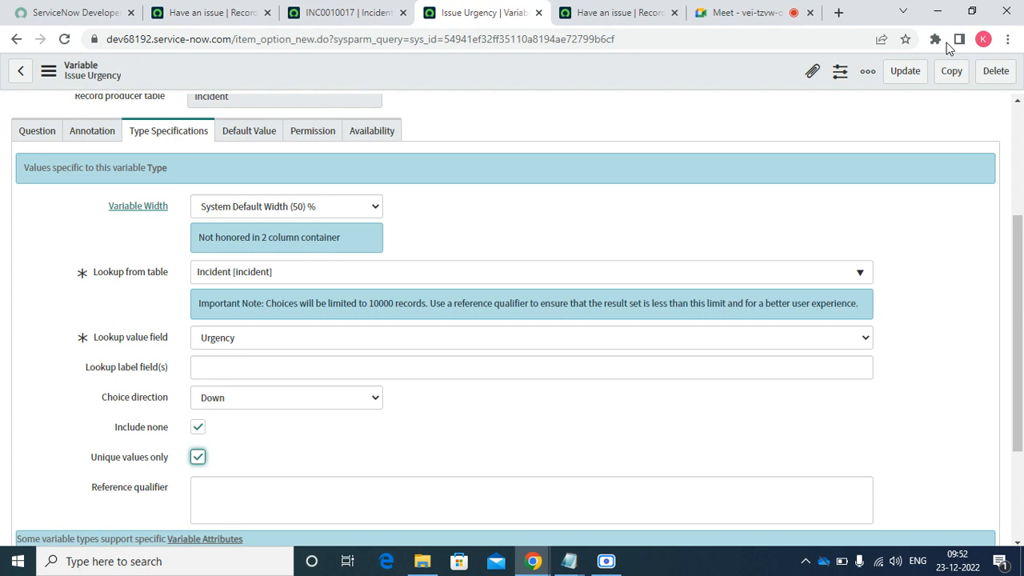
click(895, 78)
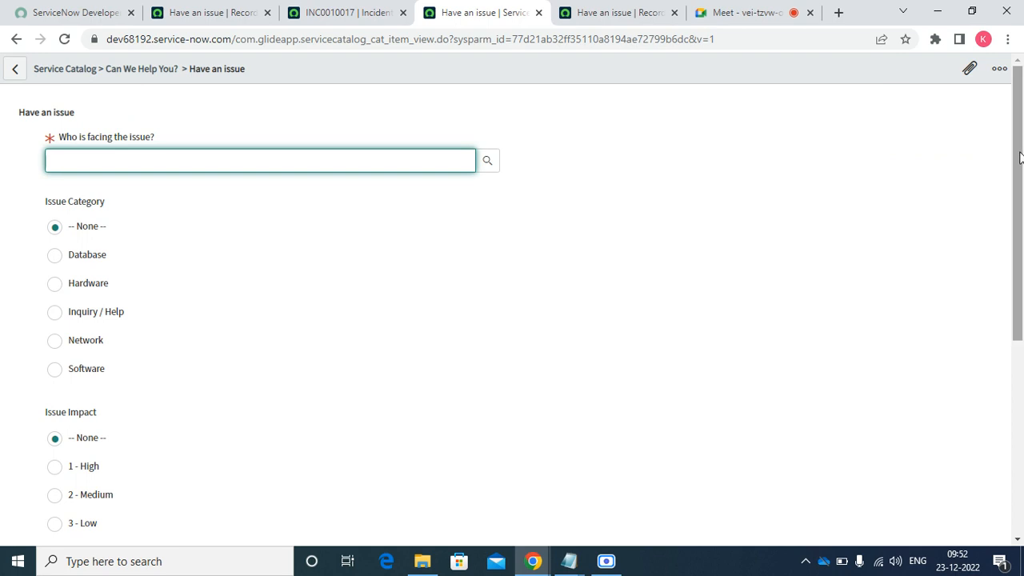
- Pick the affected user, Database category, 1 - High impact and 2 - Medium urgency
drag(1021, 157, 975, 202)
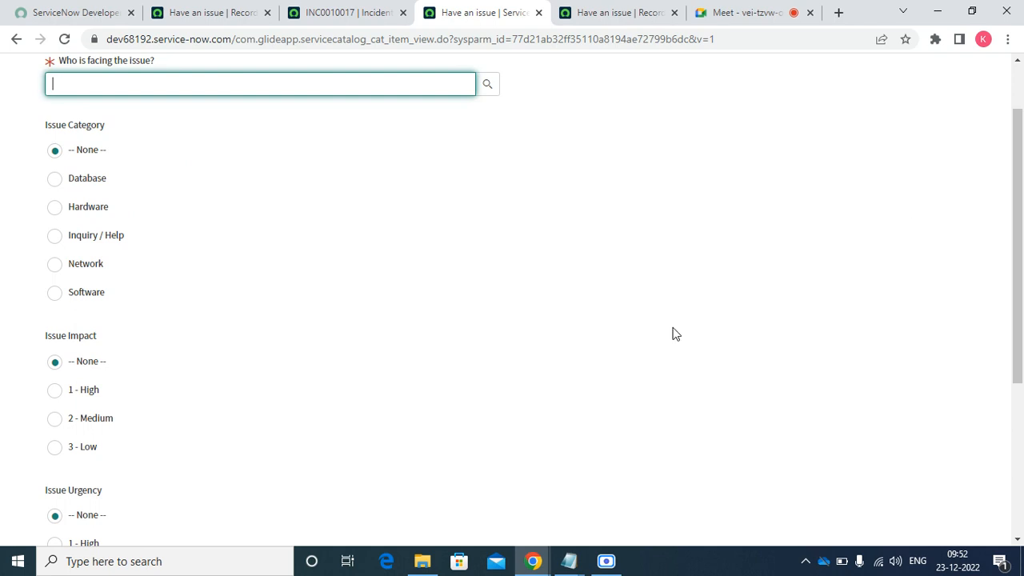
click(488, 84)
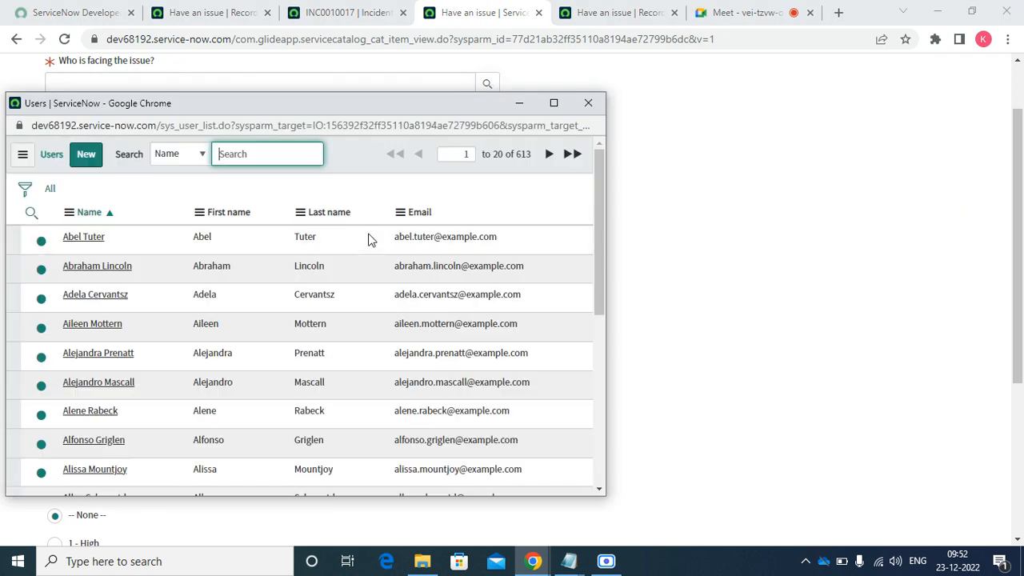
click(84, 238)
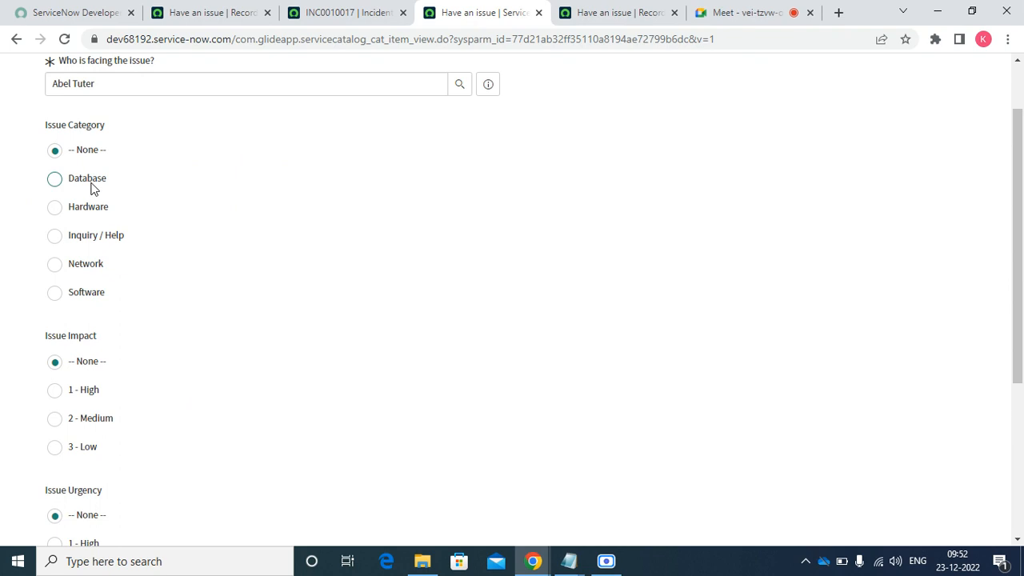
click(91, 188)
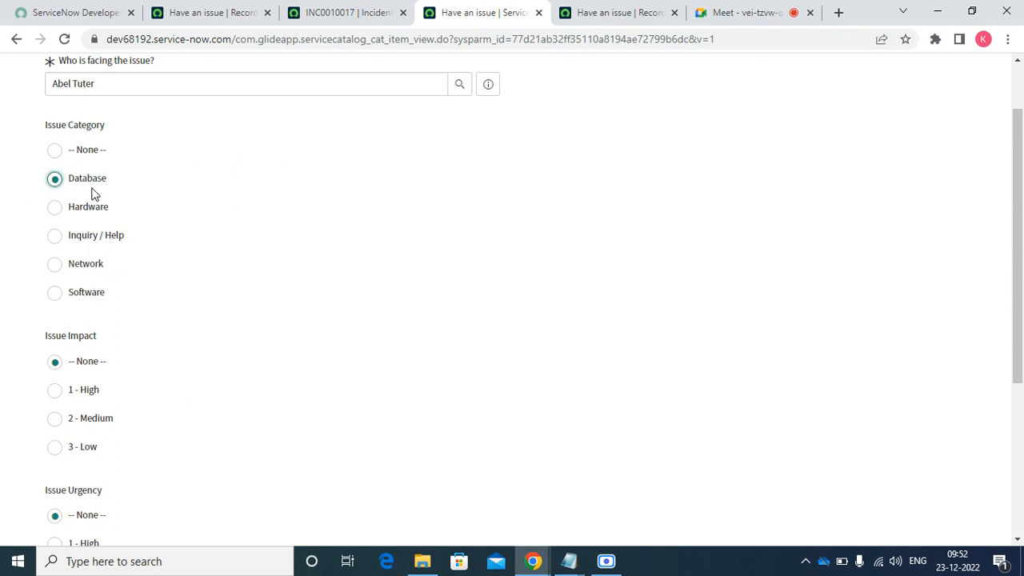
click(72, 392)
drag(1015, 275, 1023, 417)
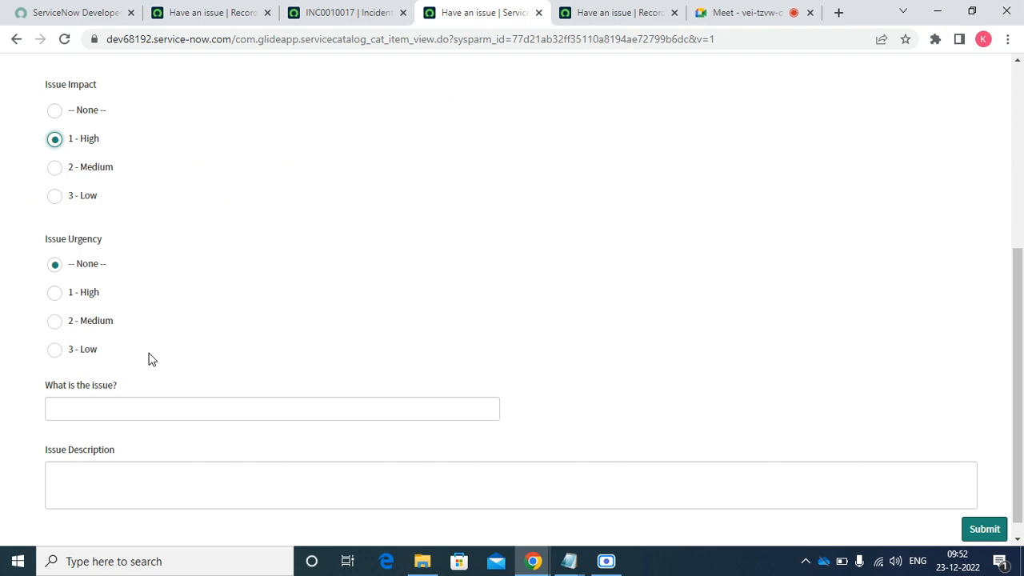
click(88, 324)
- Enter Test as both the issue and its description, then submit the request
click(80, 408)
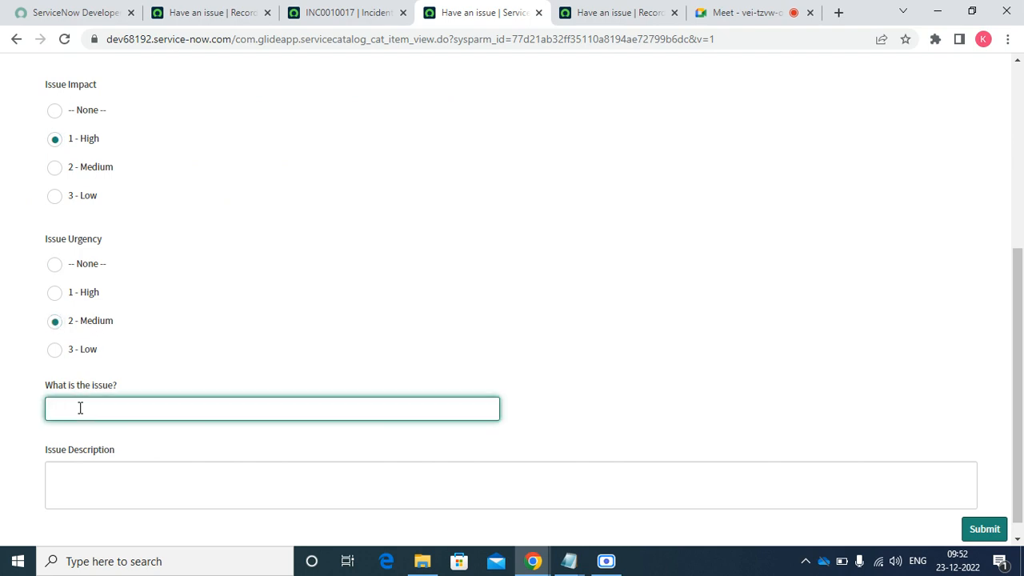
text(Test)
key(Tab)
text(Te)
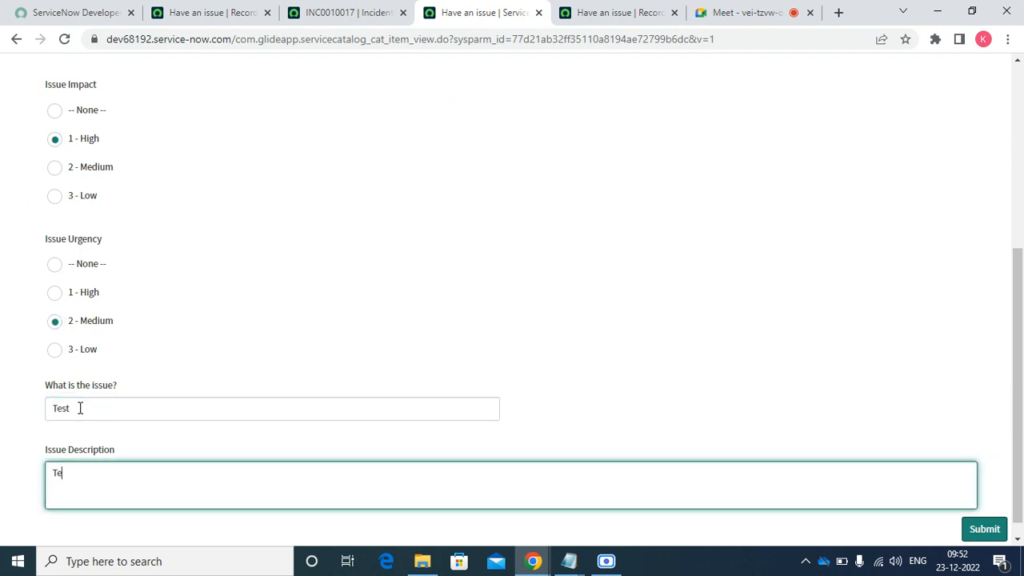
text(st)
click(982, 530)
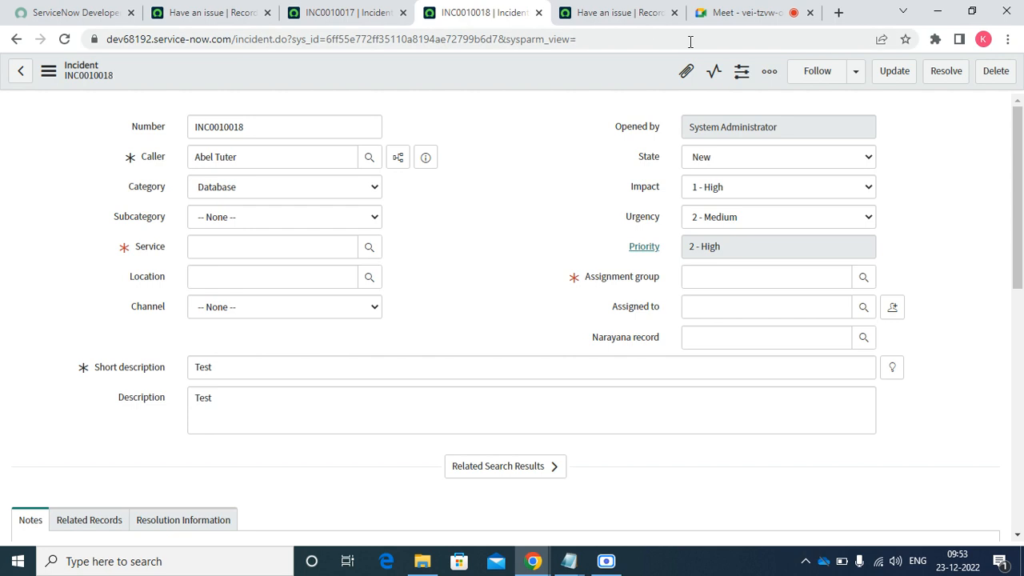
- Glance at the meeting tab, then return to incident INC0010018 and select its number
click(723, 13)
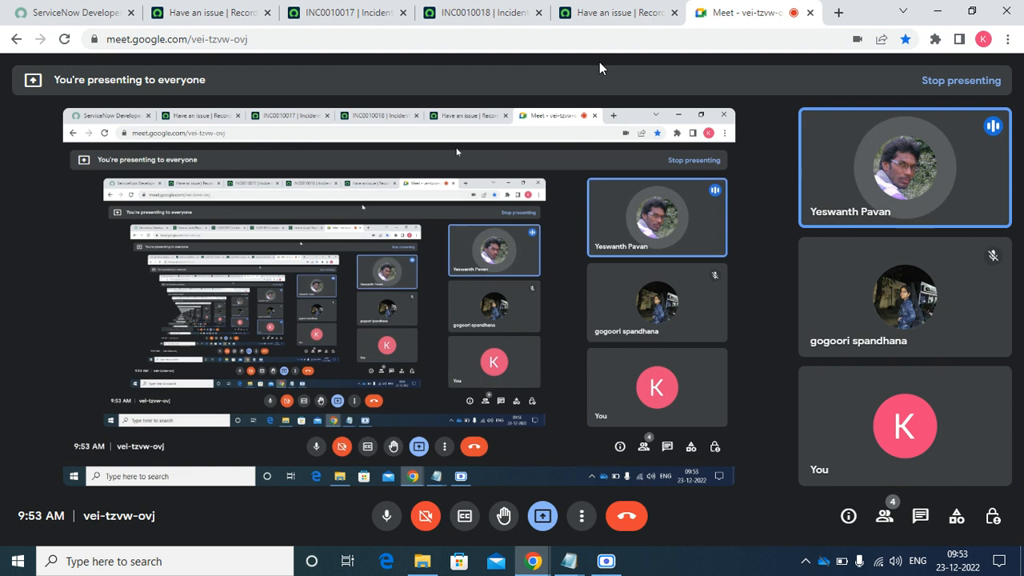
click(585, 21)
click(494, 11)
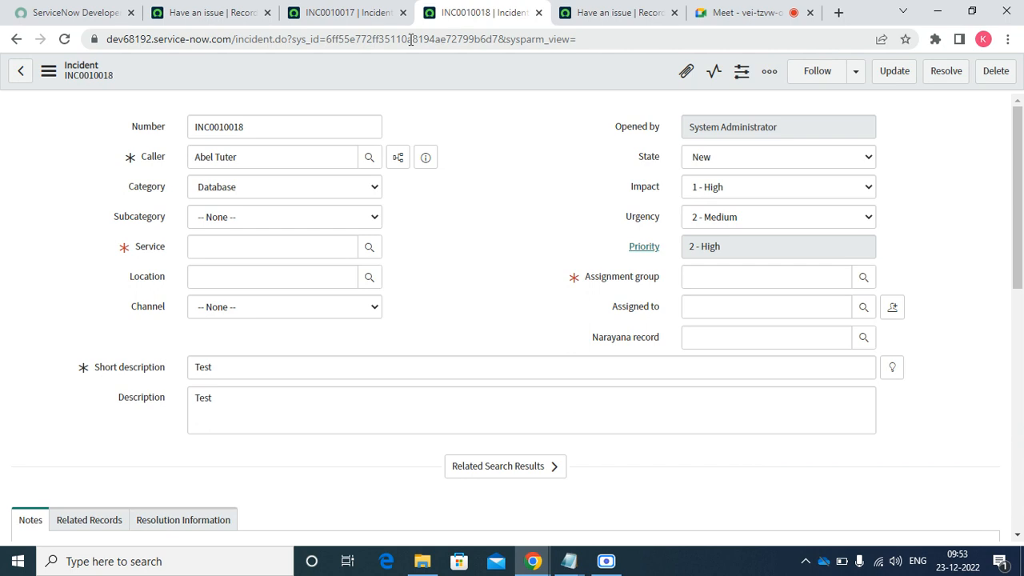
double_click(227, 130)
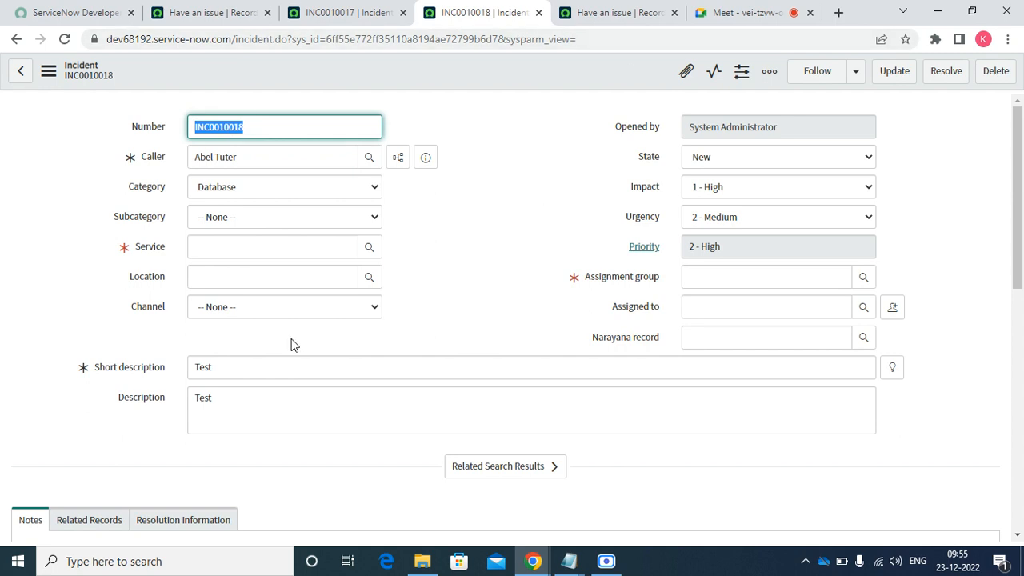
- Open the Incident Form Layout and name a new field 'Requested Item'
right_click(445, 72)
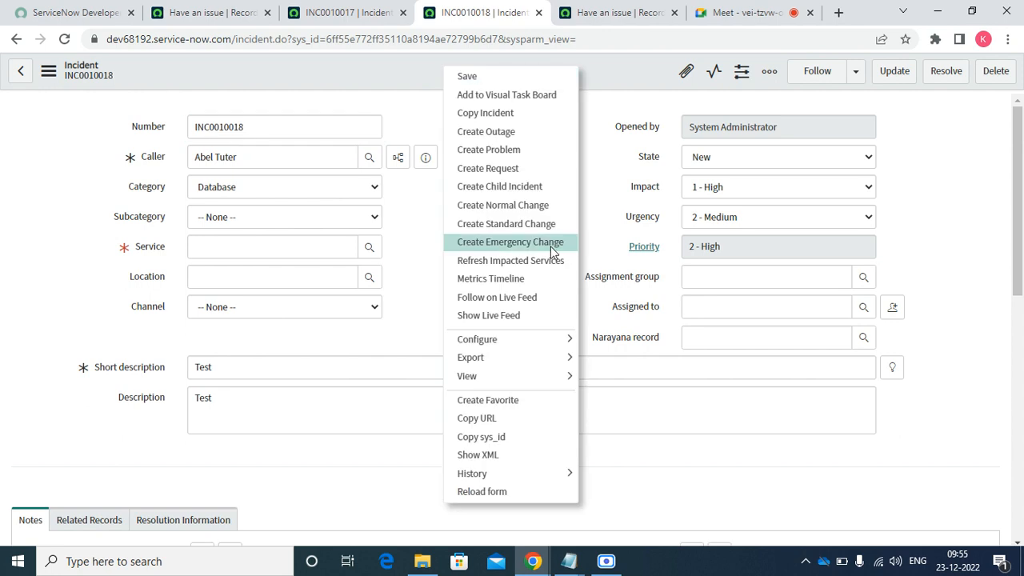
mouse_move(573, 338)
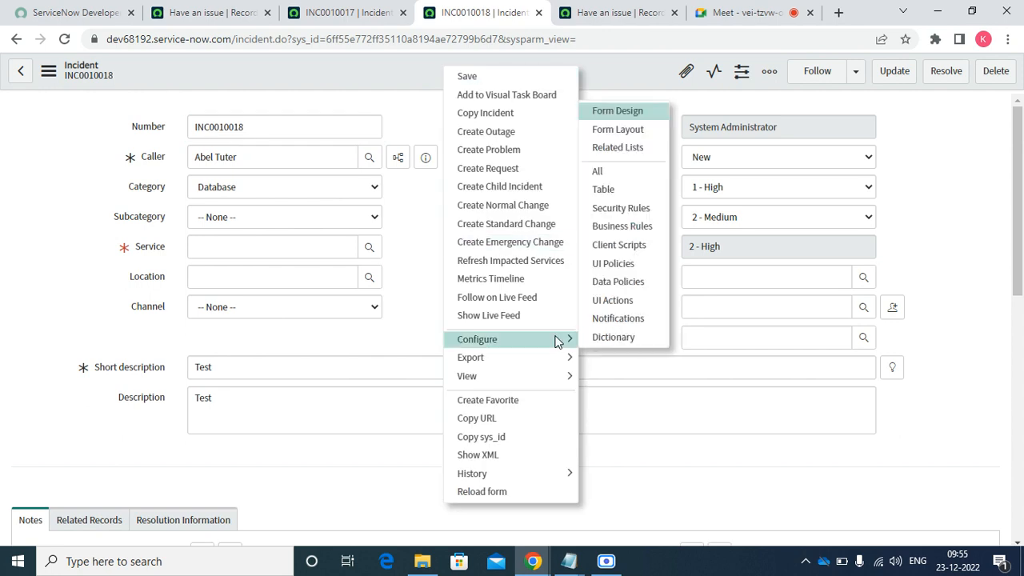
click(628, 130)
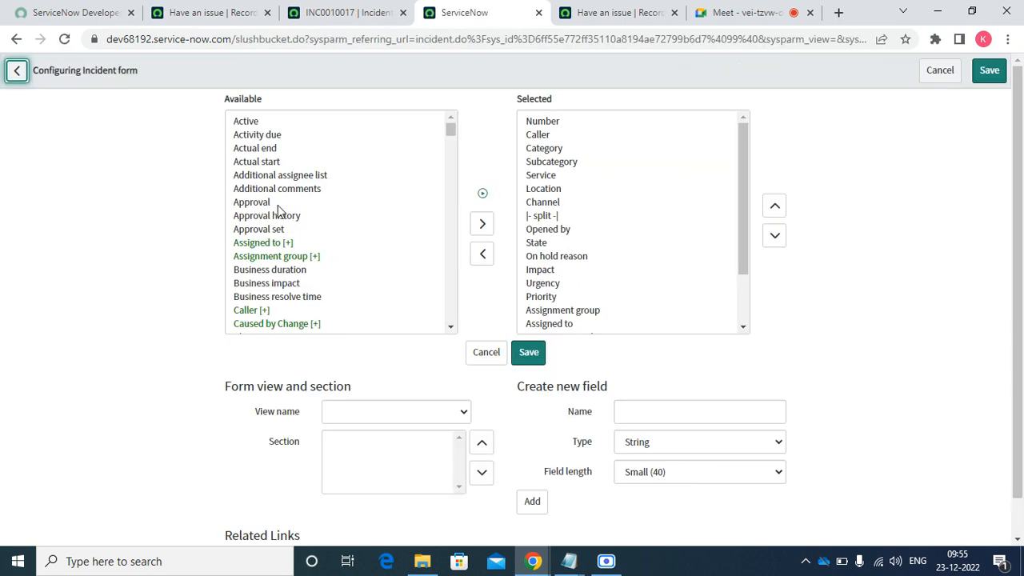
click(277, 205)
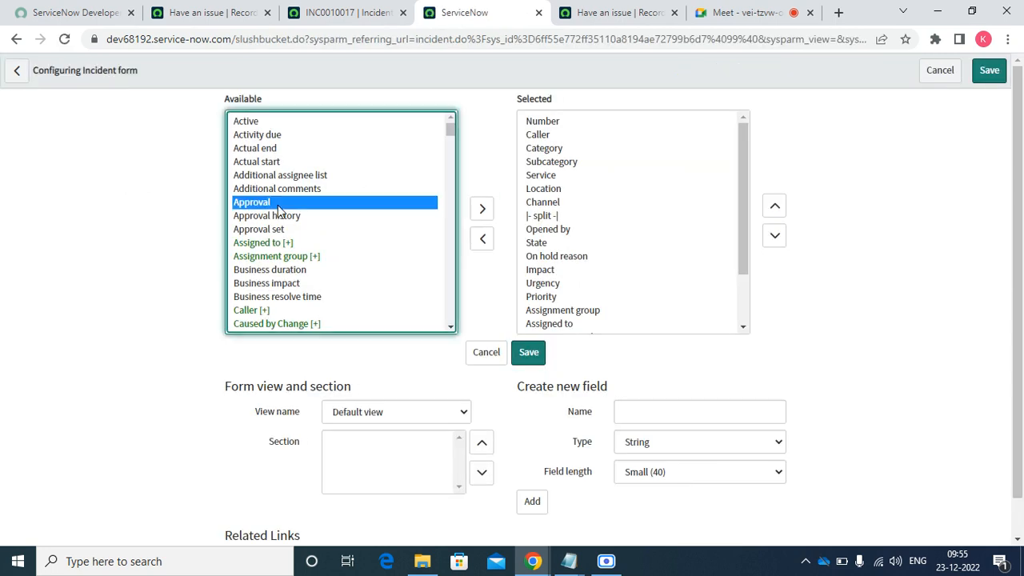
click(647, 412)
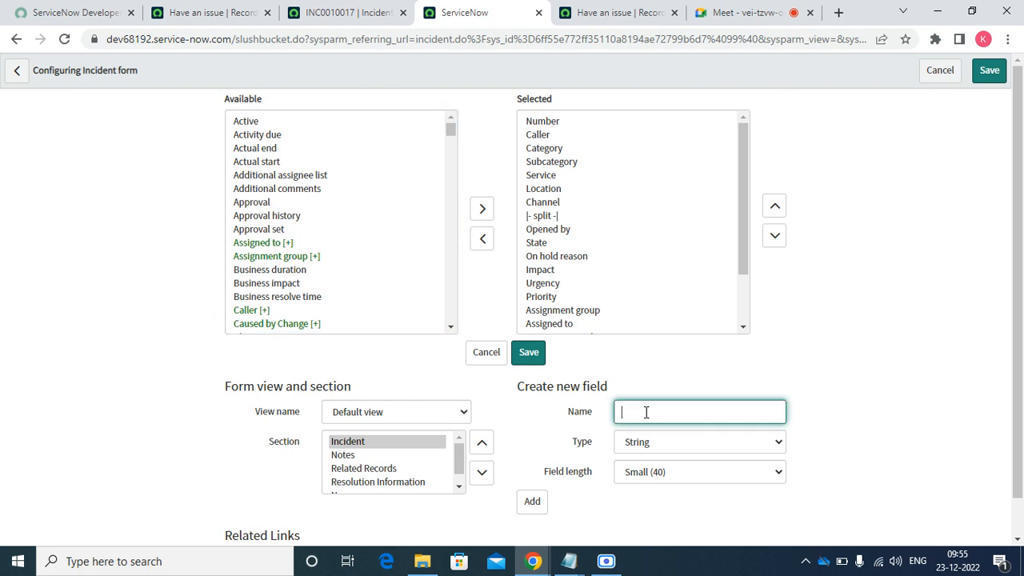
text(Requested t)
text(tem)
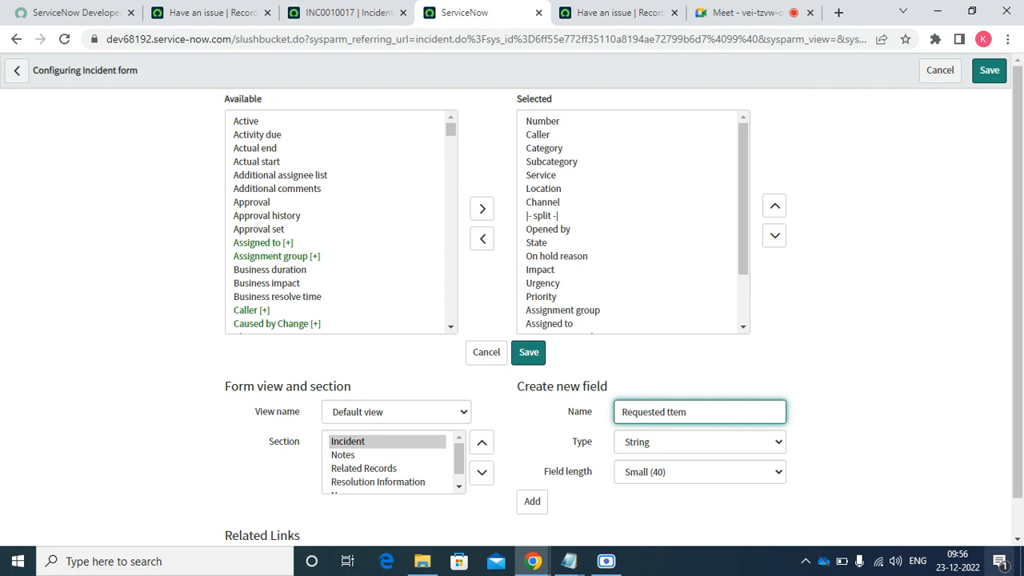
key(BackSpace)
key(BackSpace)
text(Item)
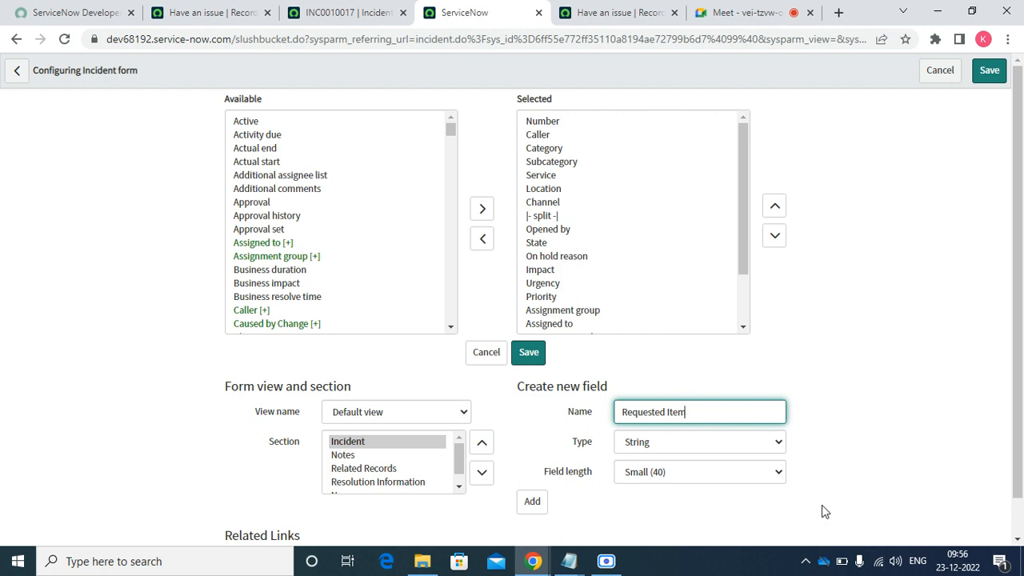
- Make Requested Item a Reference field to sc_req_item and add it to the form
click(690, 449)
key(r)
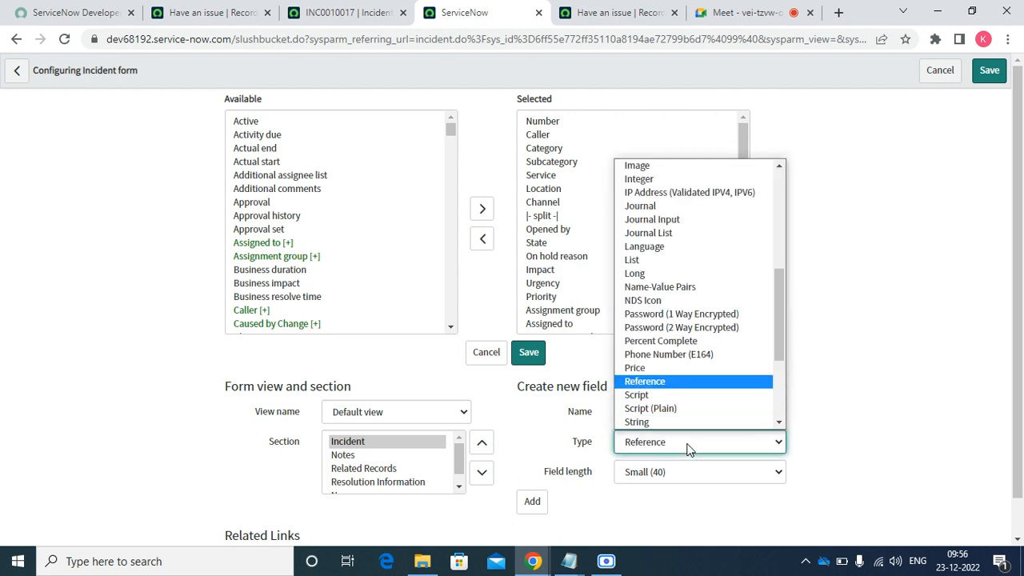
key(Return)
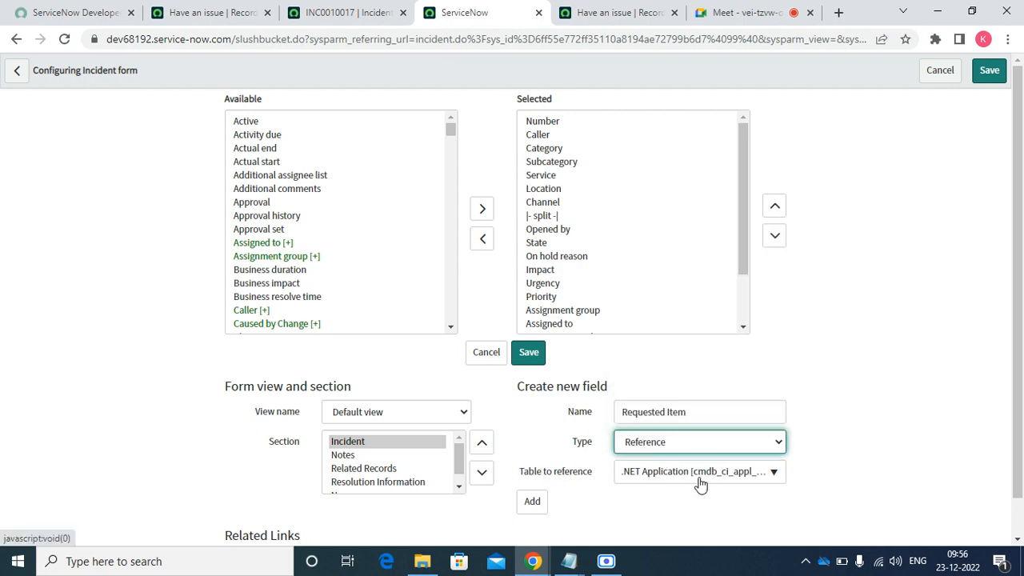
click(699, 478)
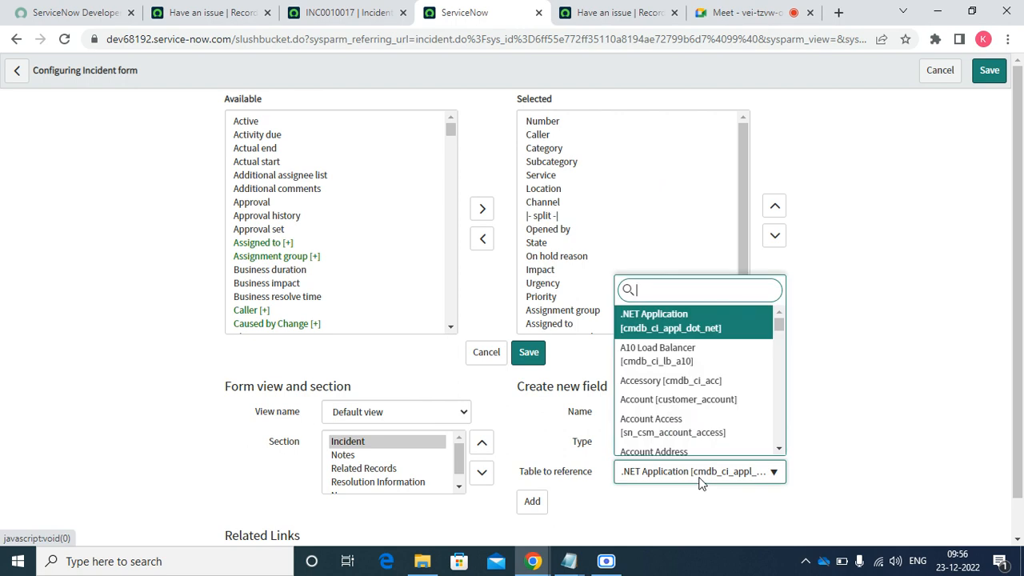
text(sc_req)
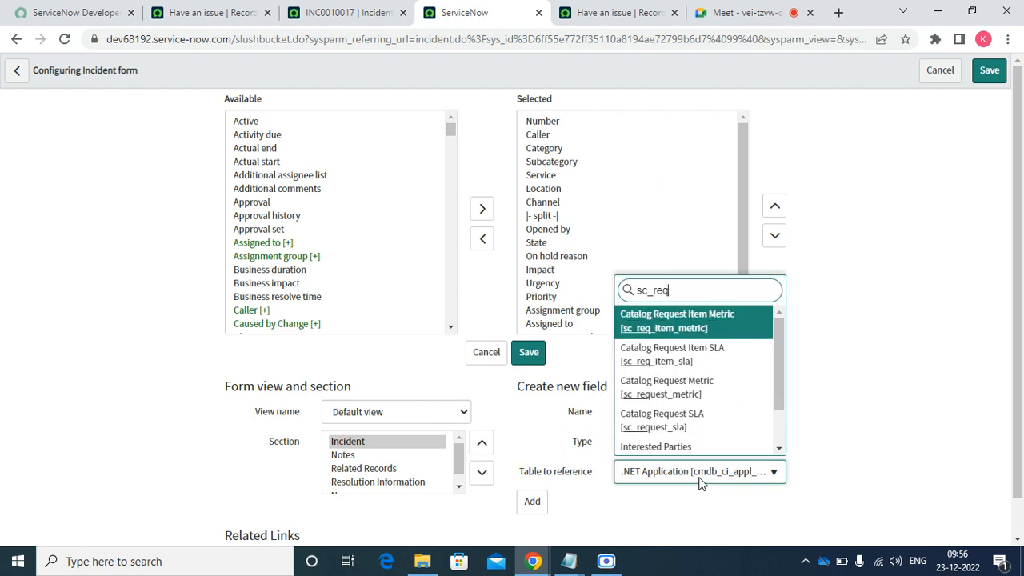
text(_item)
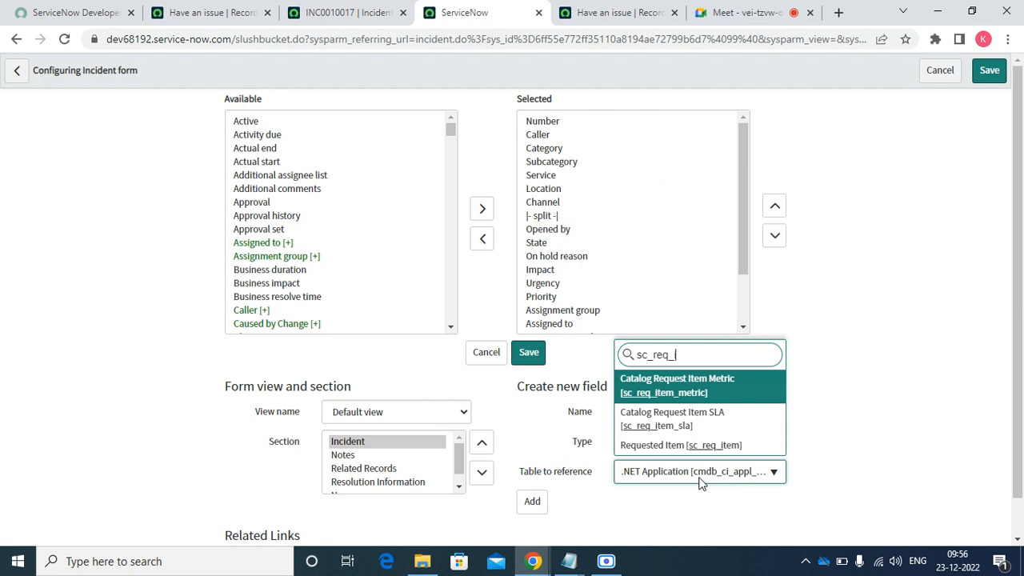
key(Down)
key(Down)
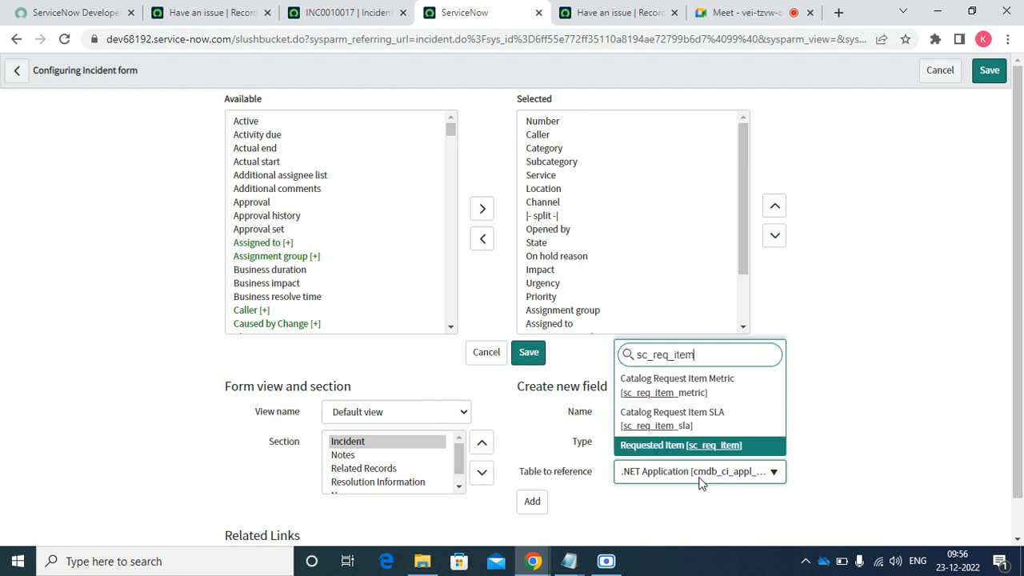
key(Return)
click(539, 506)
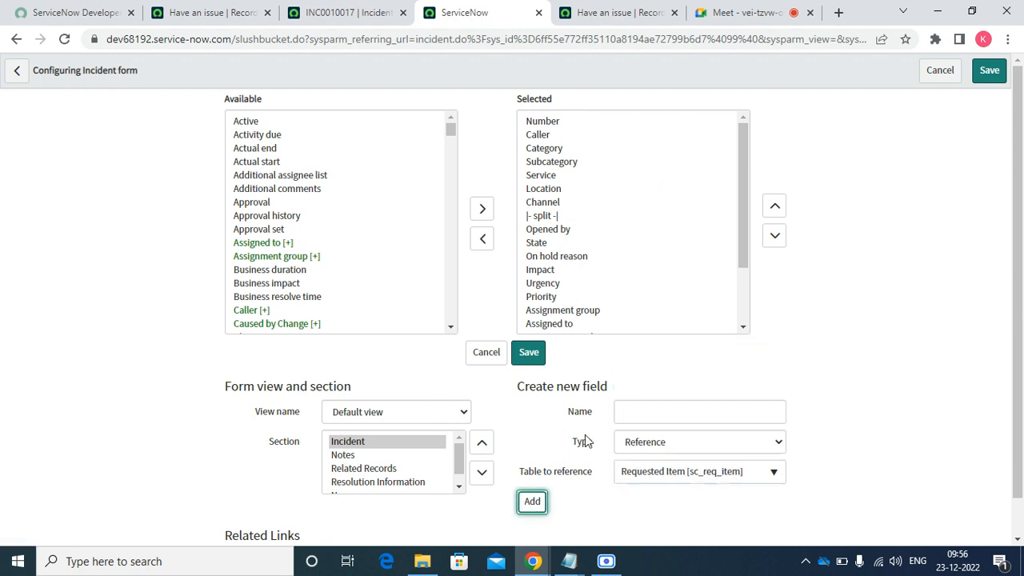
- Move Requested Item up to just after Opened by and save the Incident form layout
click(745, 253)
drag(749, 256, 736, 343)
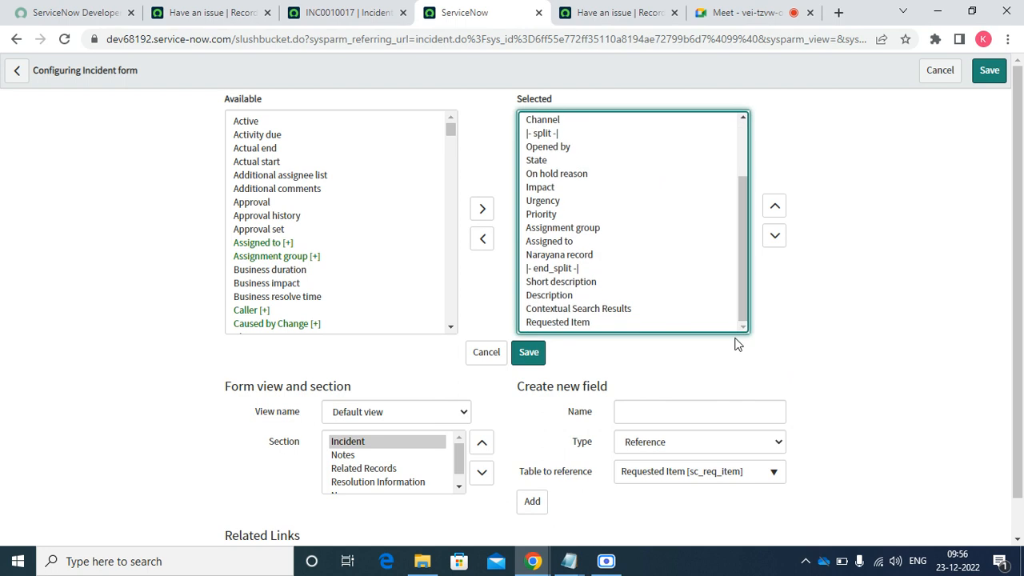
click(613, 324)
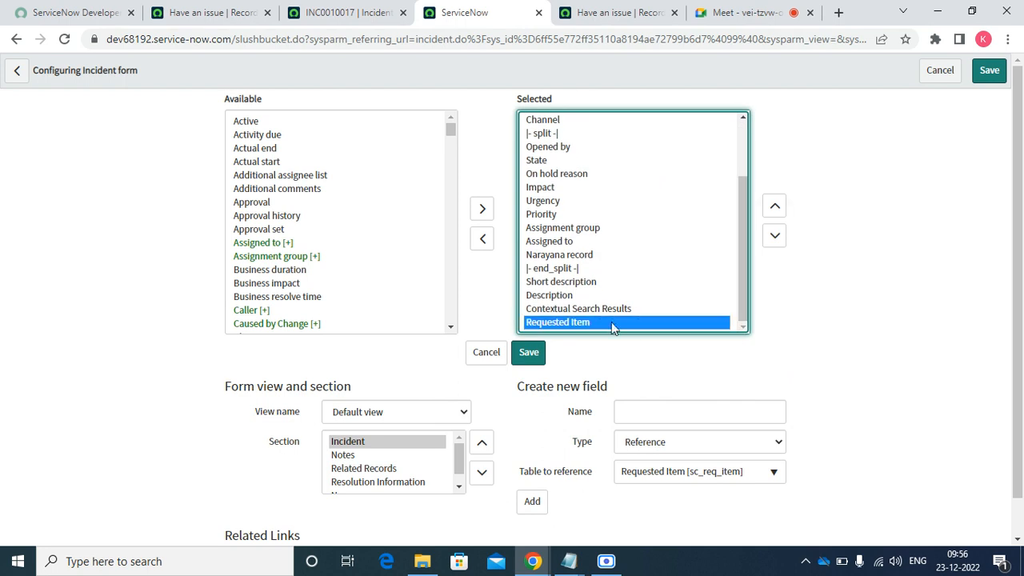
click(775, 210)
click(775, 210)
click(775, 210)
click(775, 210)
click(775, 209)
click(774, 209)
click(775, 210)
click(775, 209)
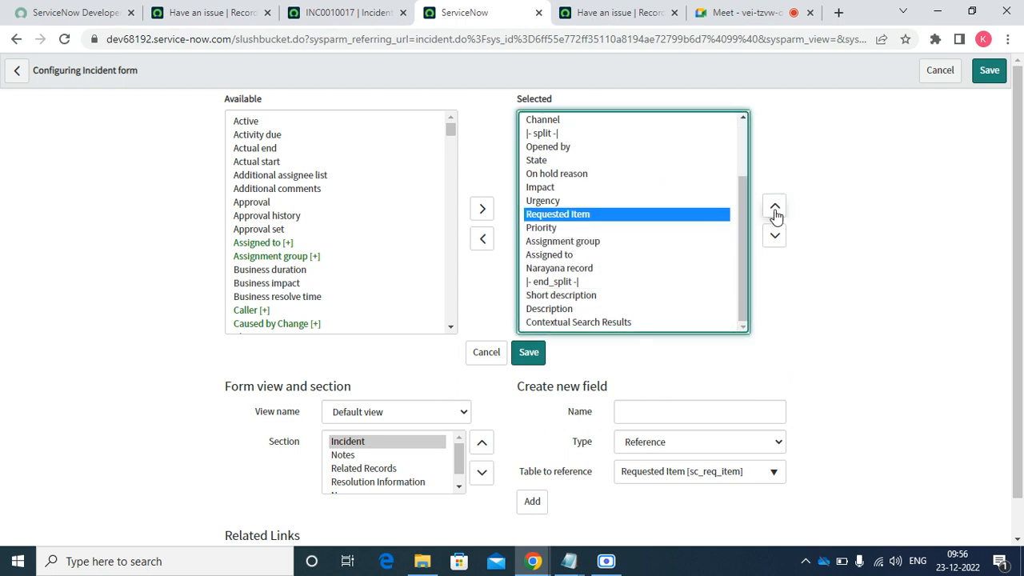
click(775, 210)
click(774, 210)
click(775, 212)
click(776, 211)
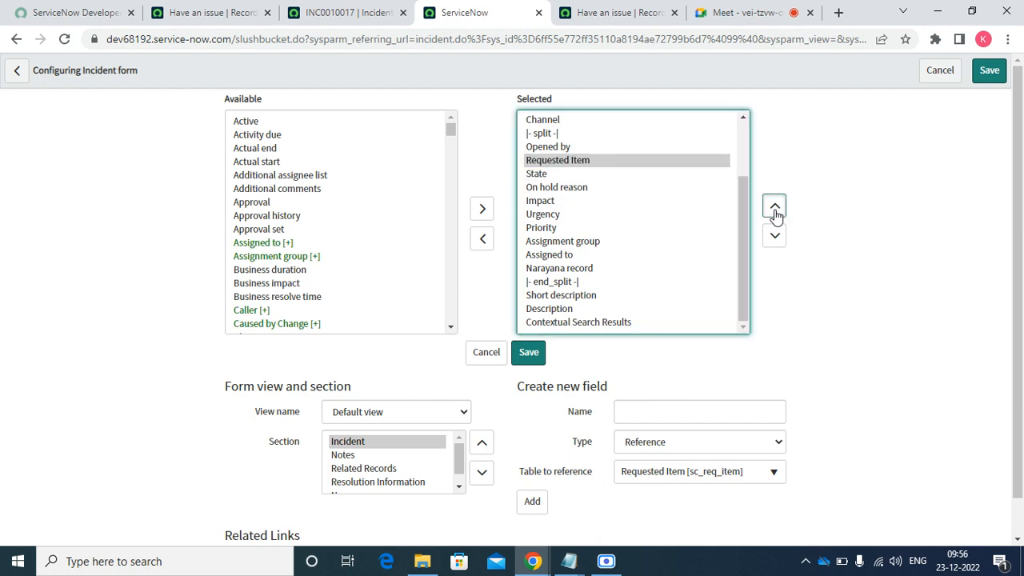
click(775, 211)
click(538, 354)
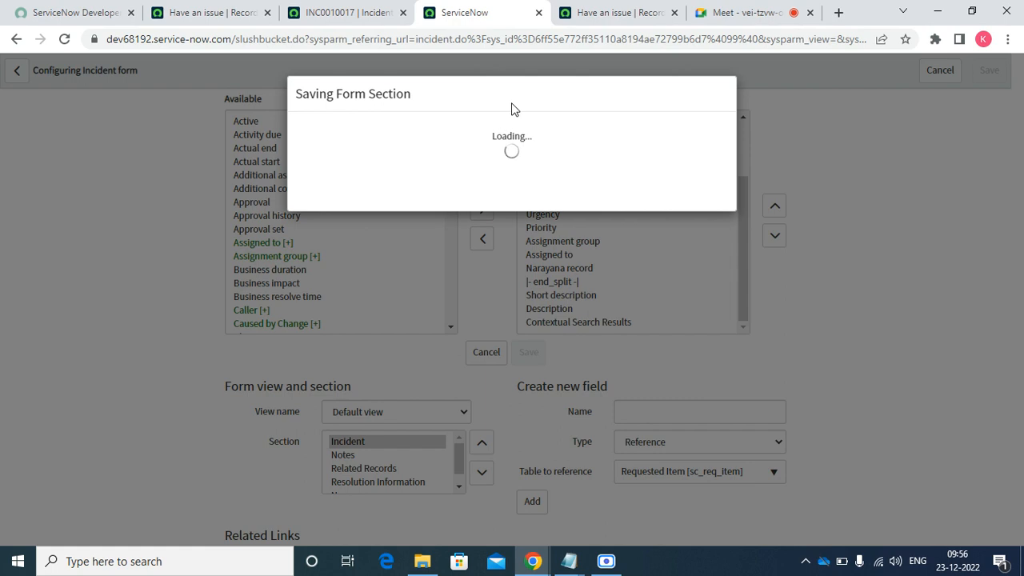
click(403, 13)
click(476, 13)
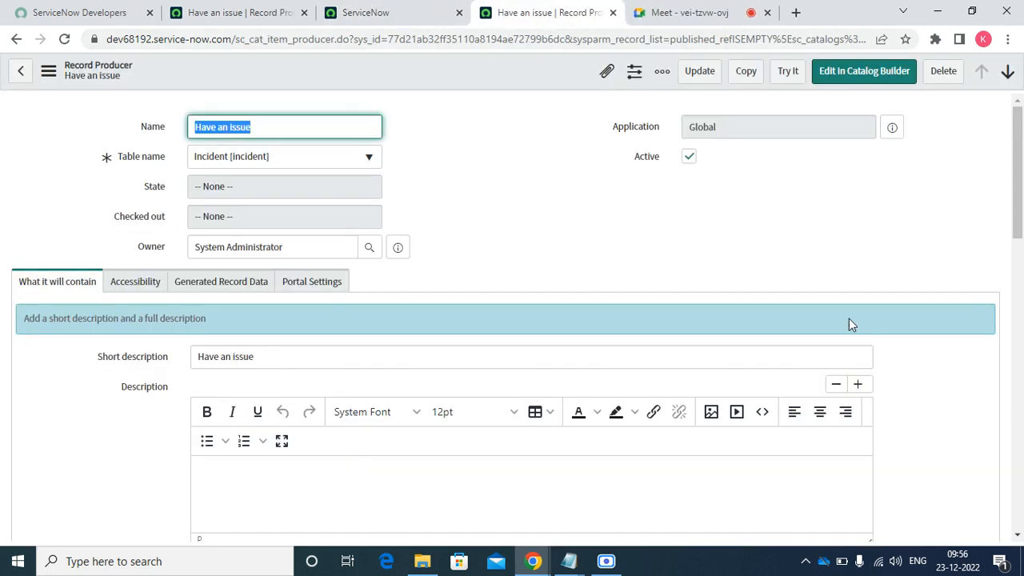
- Scroll to the Have an issue producer's Variables list and create a new variable
drag(1022, 198, 1022, 509)
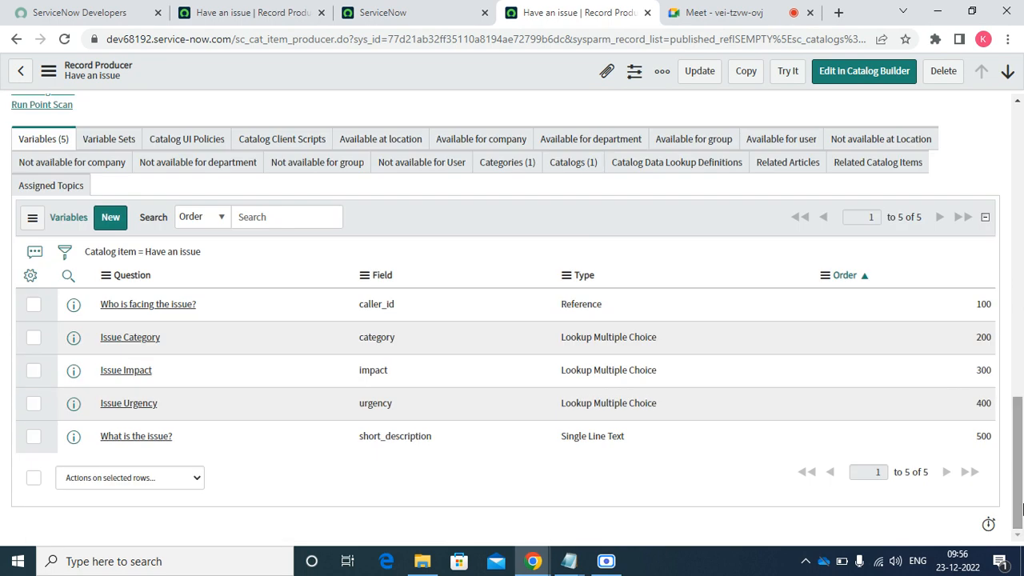
click(111, 217)
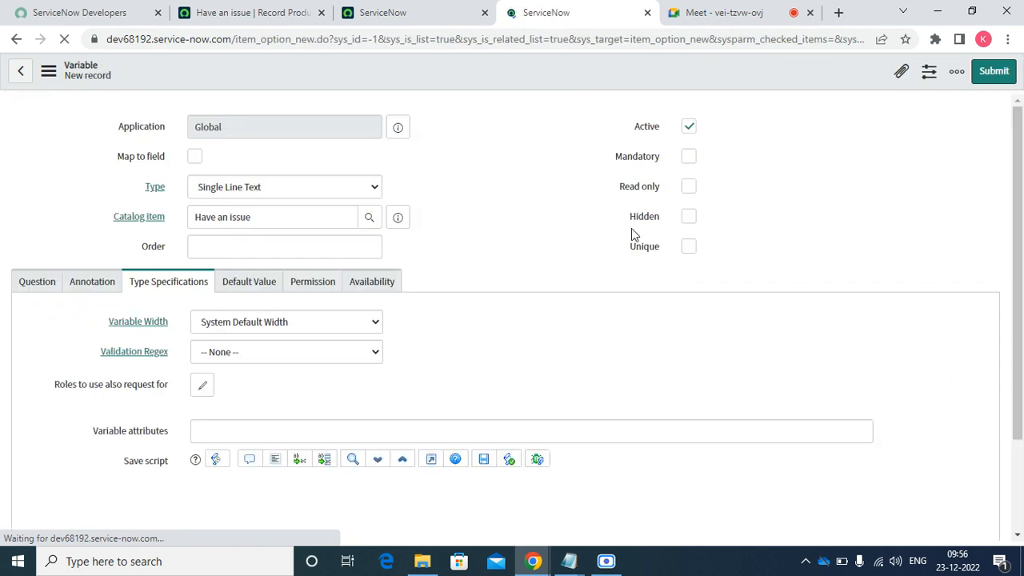
- Make the variable type Reference with order 700, mapped to the Requested Item field
click(195, 157)
click(245, 196)
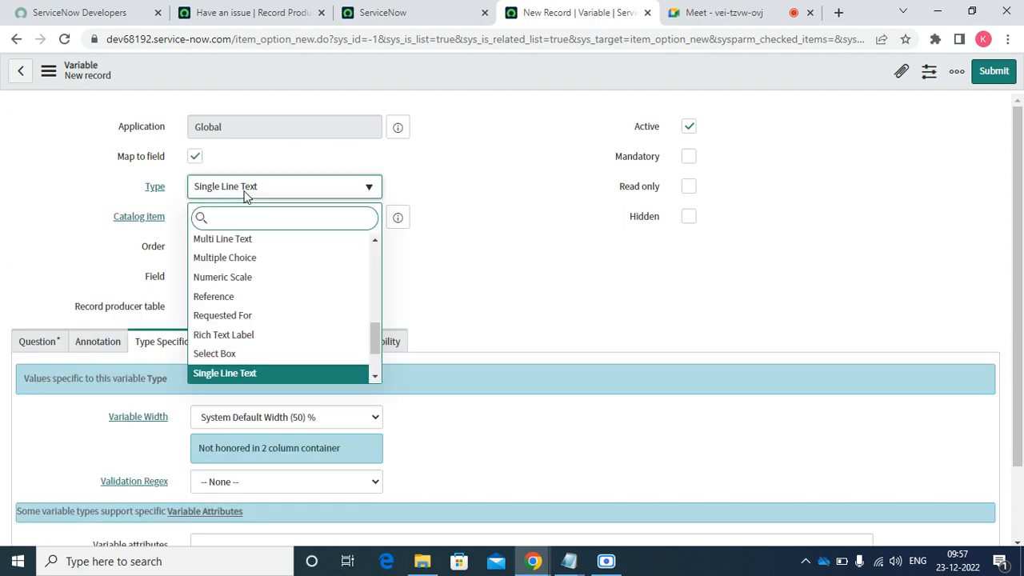
text(Req)
key(BackSpace)
key(BackSpace)
key(BackSpace)
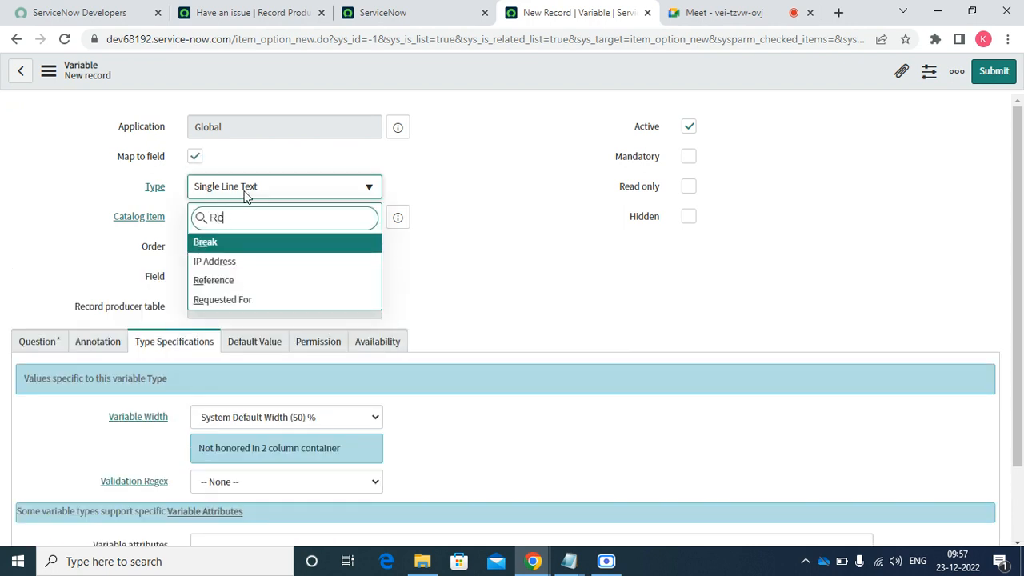
text(refe)
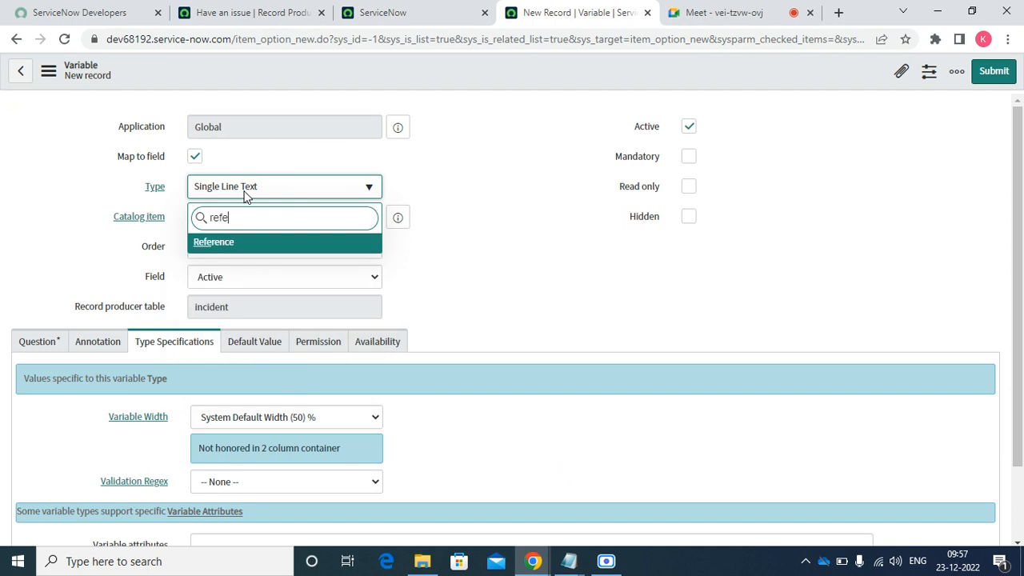
key(Return)
key(Tab)
key(Tab)
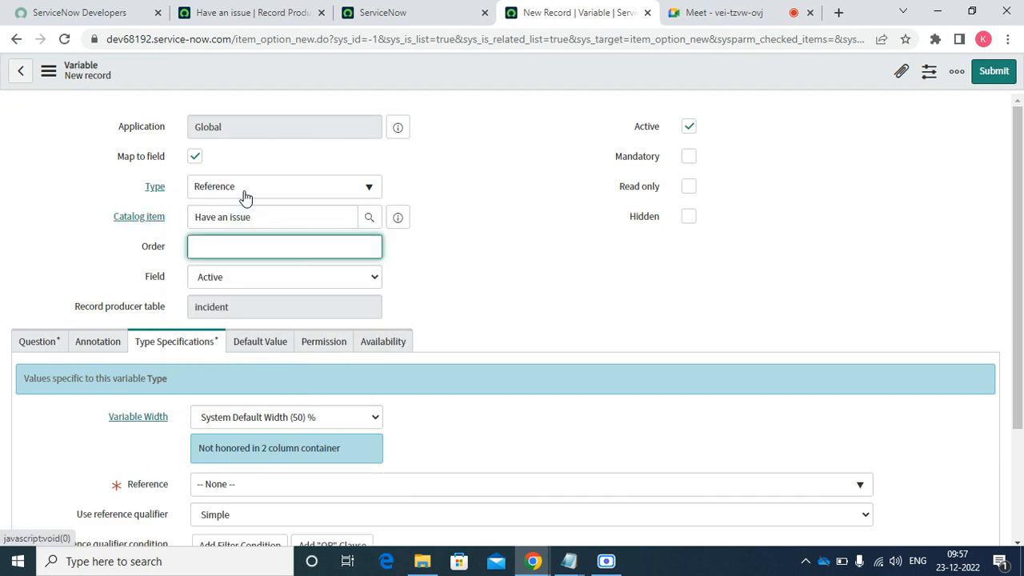
text(700)
key(Tab)
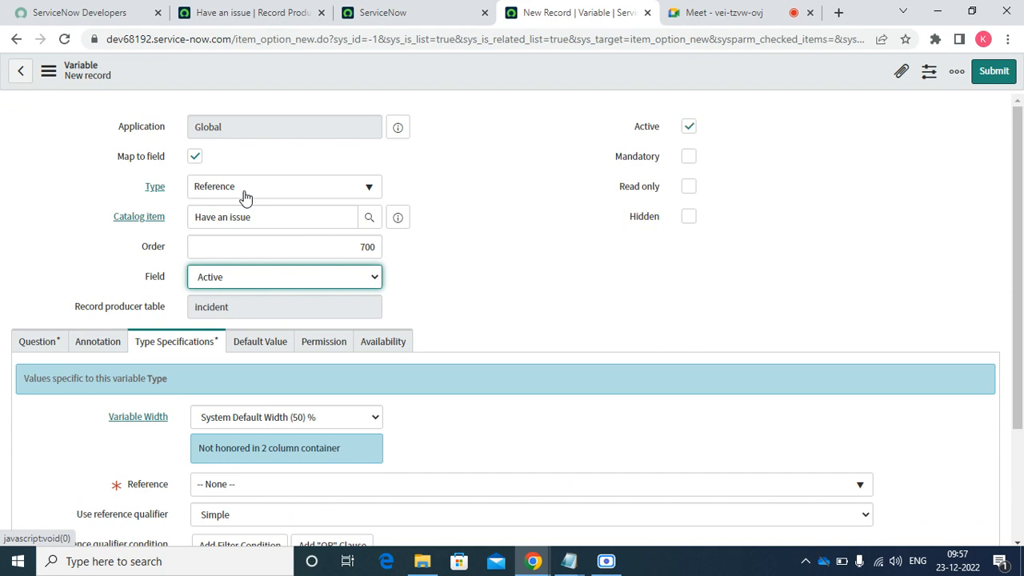
text(reor)
key(Tab)
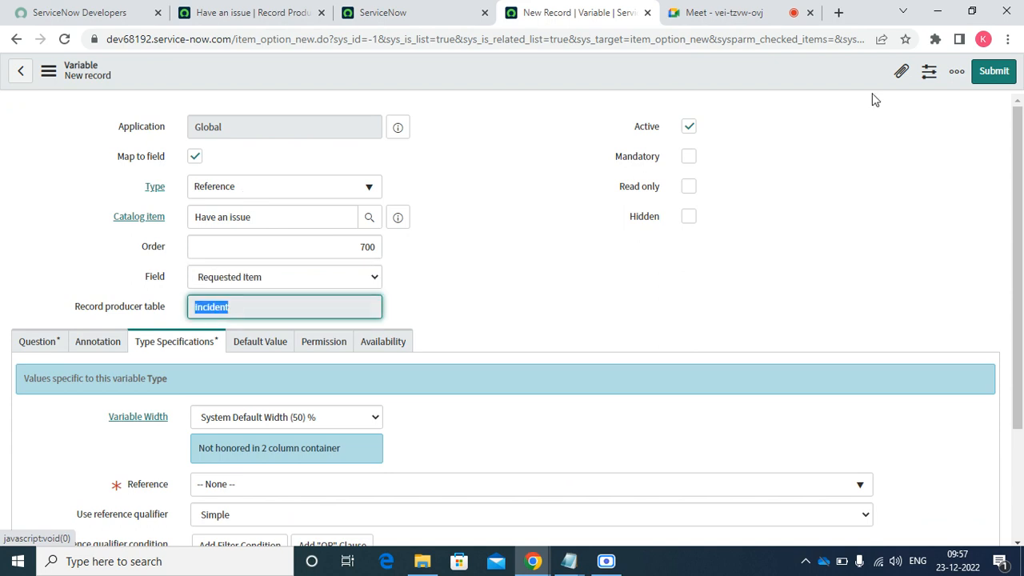
scroll(1023, 140, down, 2)
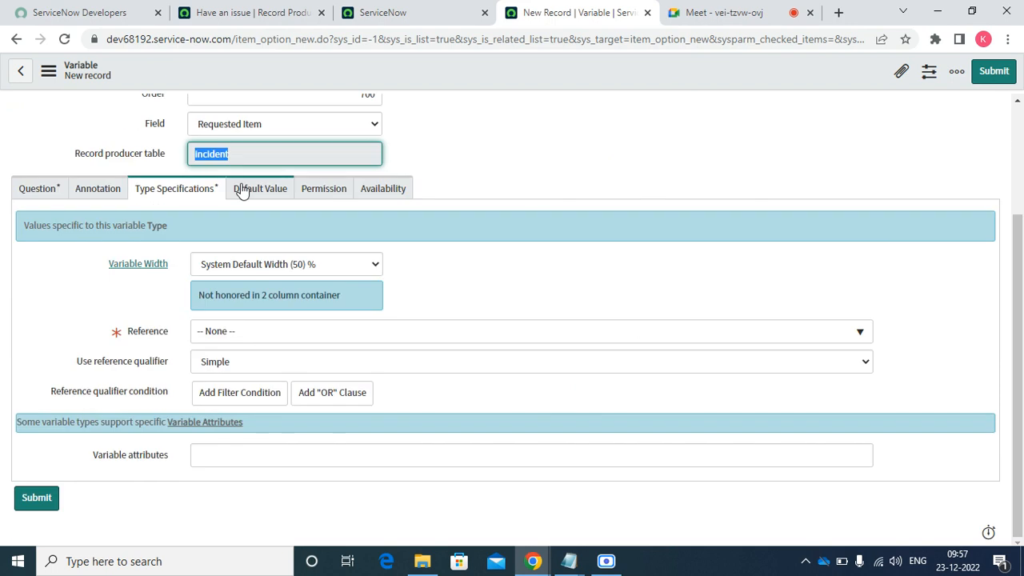
- Enter the question 'Who facing the issue for requested item'
click(36, 190)
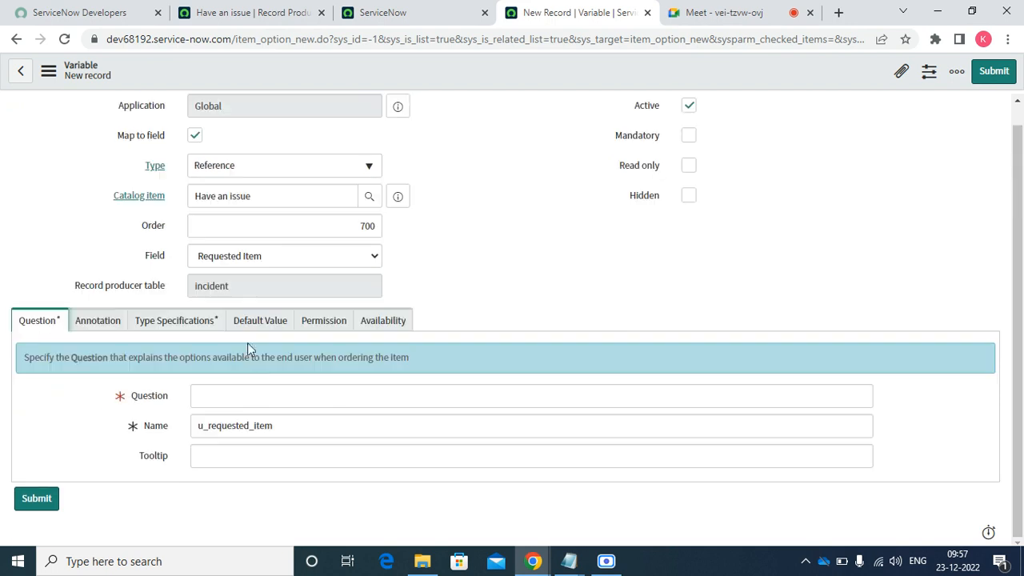
click(218, 392)
text(Wh)
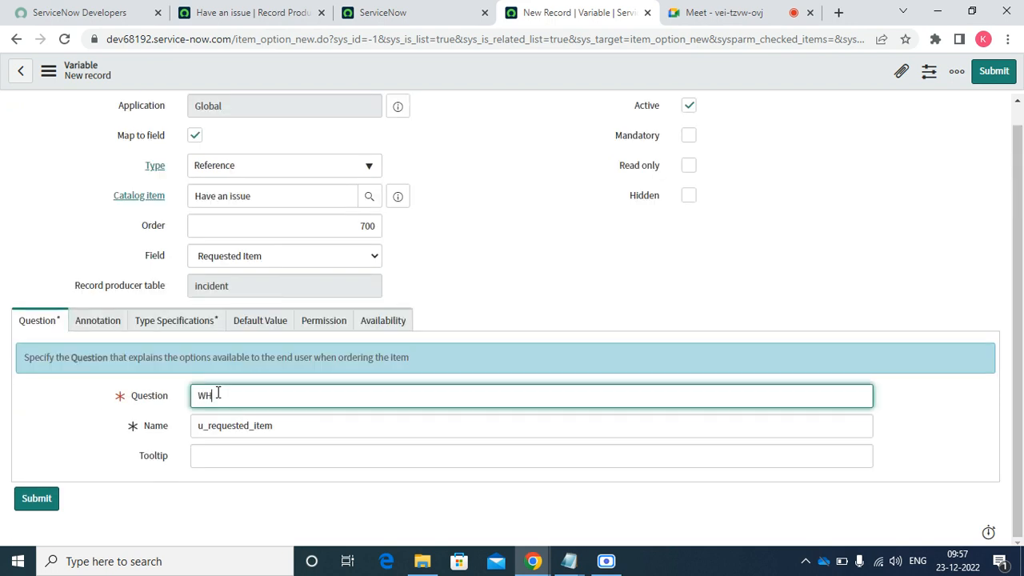
text(o)
key(BackSpace)
key(BackSpace)
text(ho)
text( fcing the)
key(BackSpace)
key(BackSpace)
key(BackSpace)
key(BackSpace)
key(BackSpace)
key(BackSpace)
key(BackSpace)
key(BackSpace)
key(BackSpace)
text(facing the issue for R)
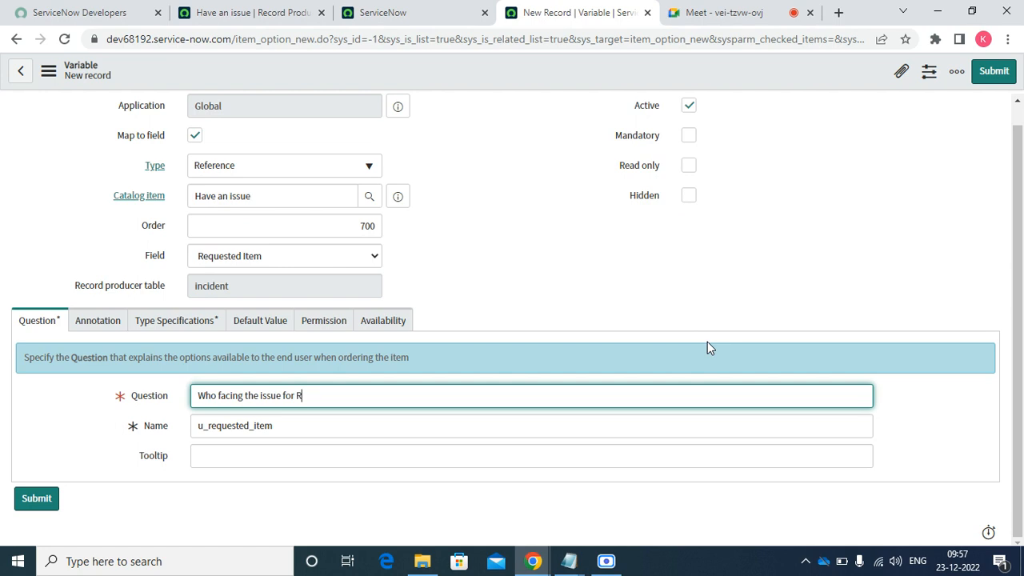
key(BackSpace)
text(requested item)
click(179, 324)
scroll(461, 361, down, 2)
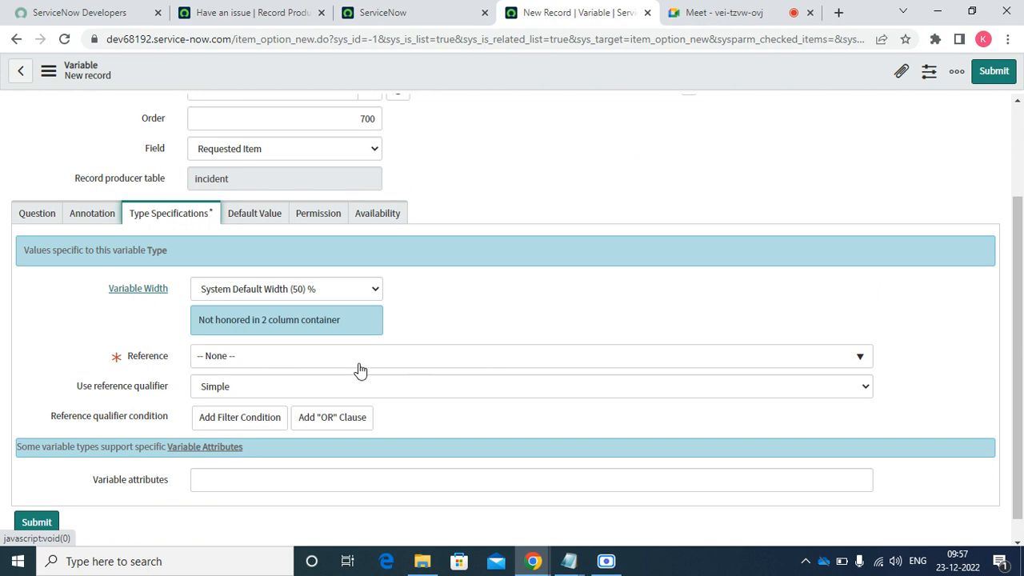
- Point the new variable's reference at the Requested Item [sc_req_item] table and submit it
click(320, 363)
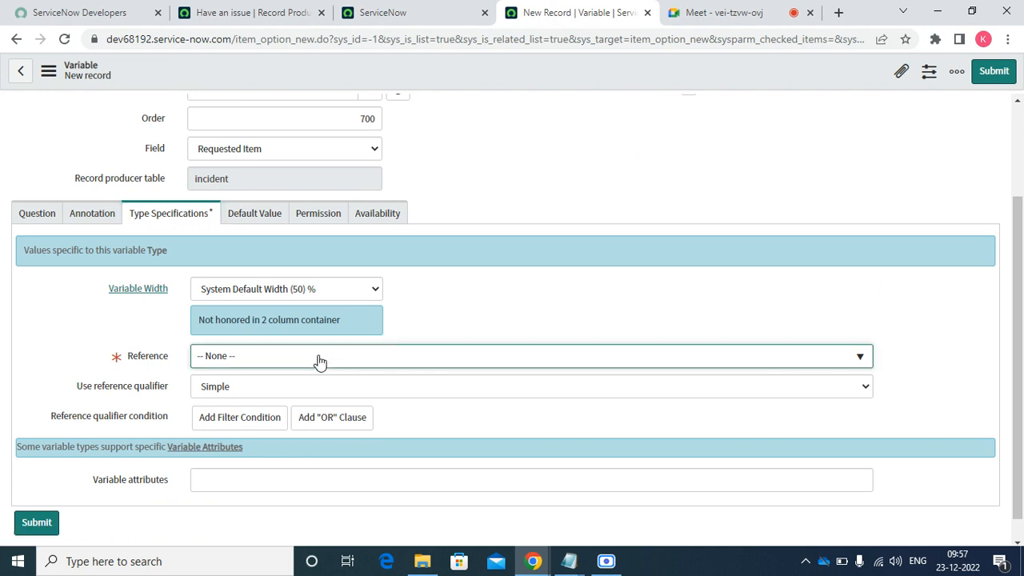
click(407, 360)
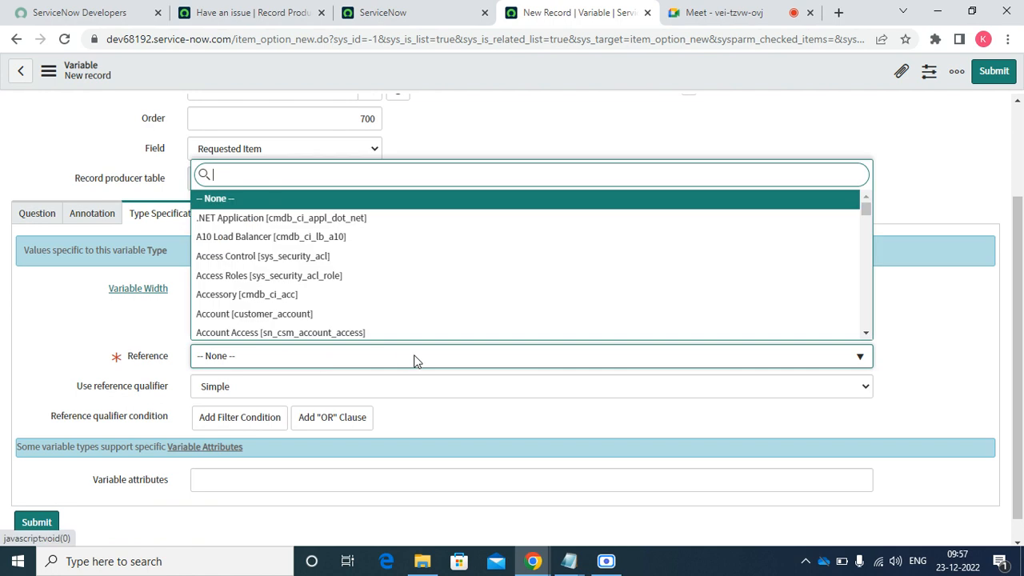
text(re)
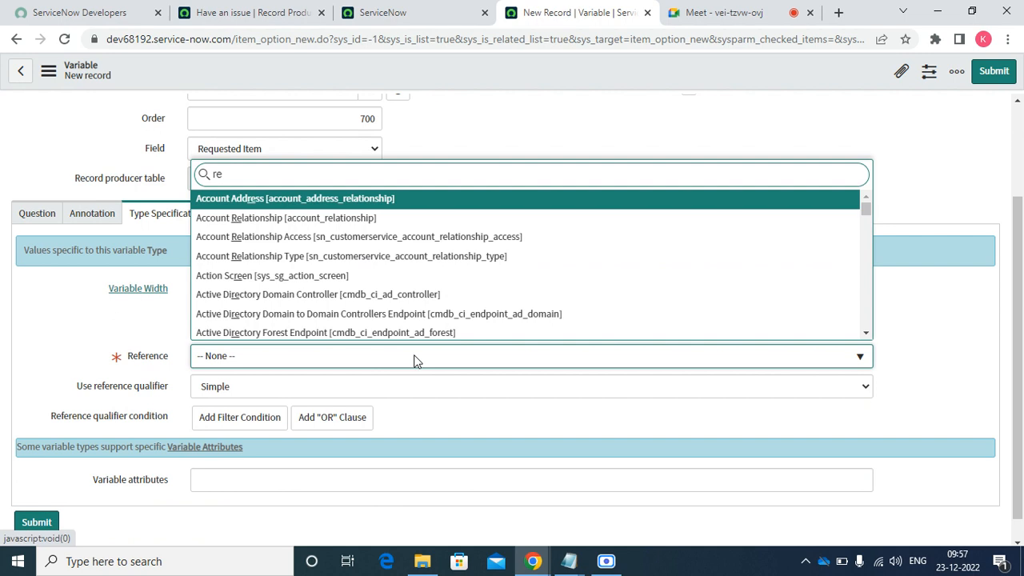
key(BackSpace)
key(BackSpace)
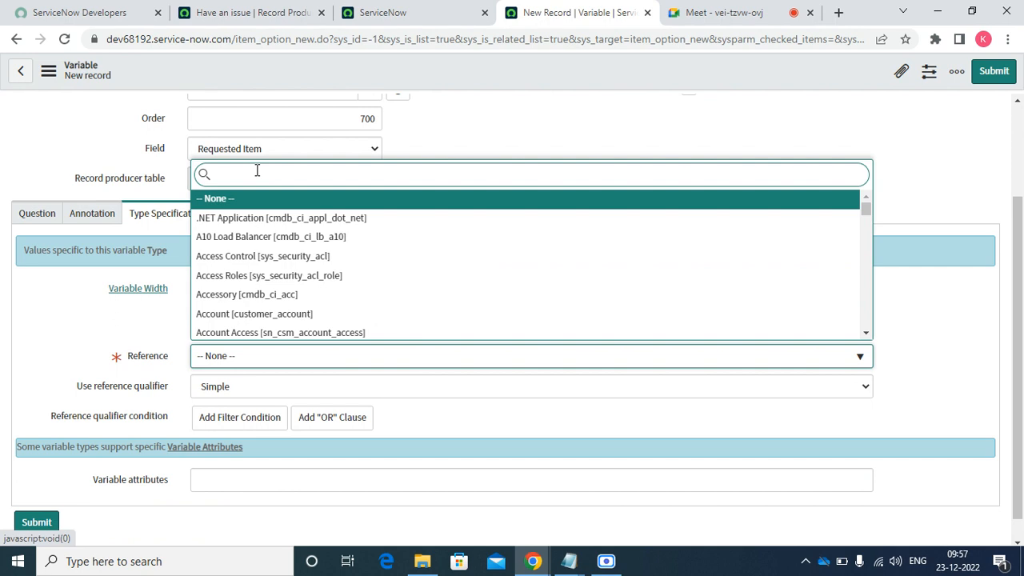
text(sc_req)
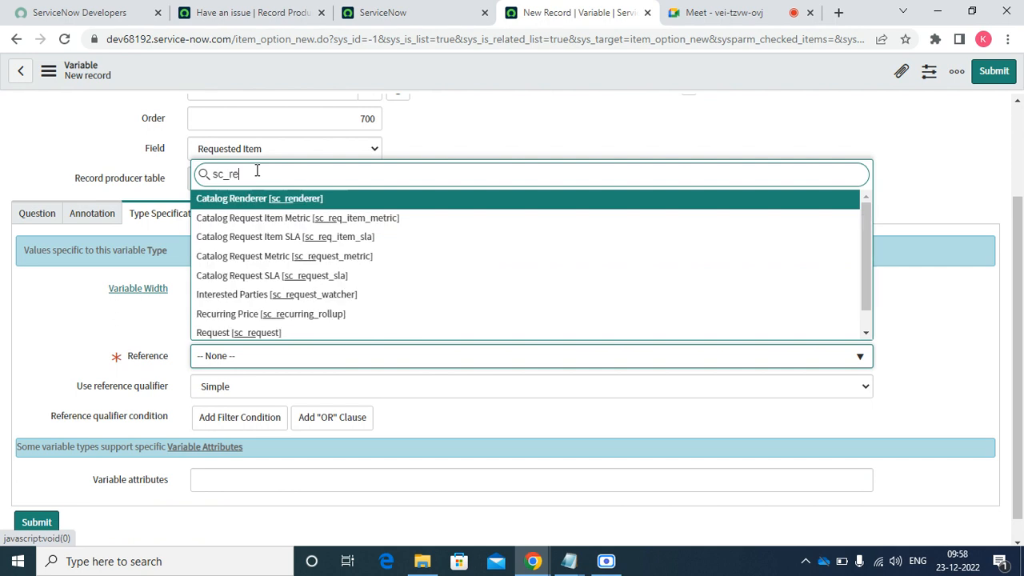
key(Down)
key(Down)
key(Down)
key(Down)
key(Down)
key(Down)
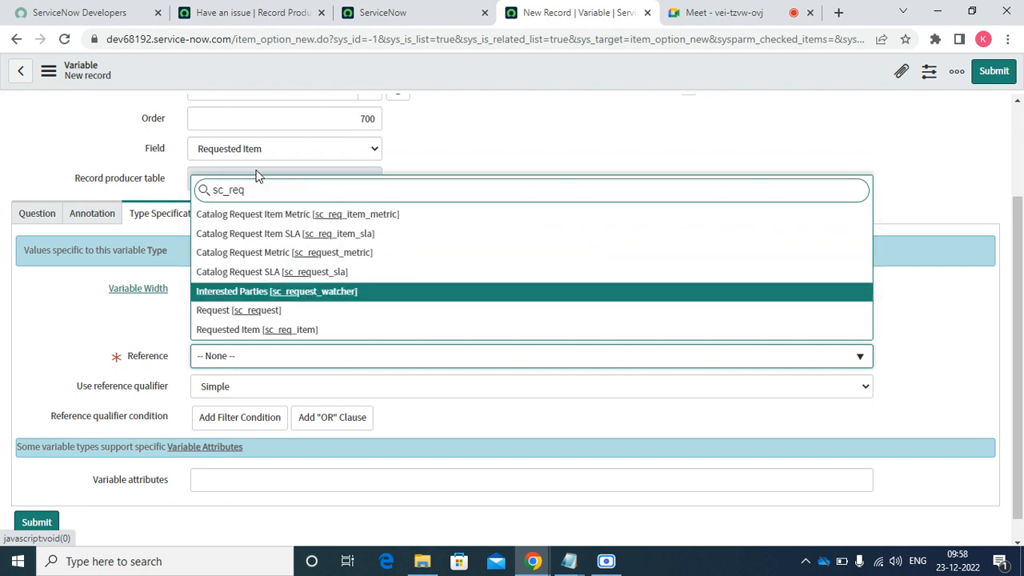
key(Return)
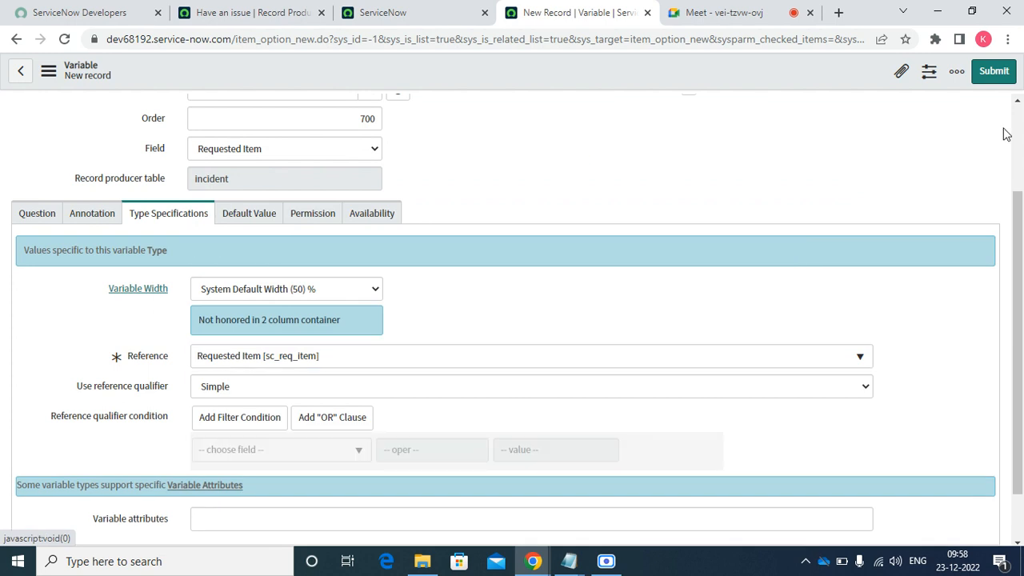
click(996, 71)
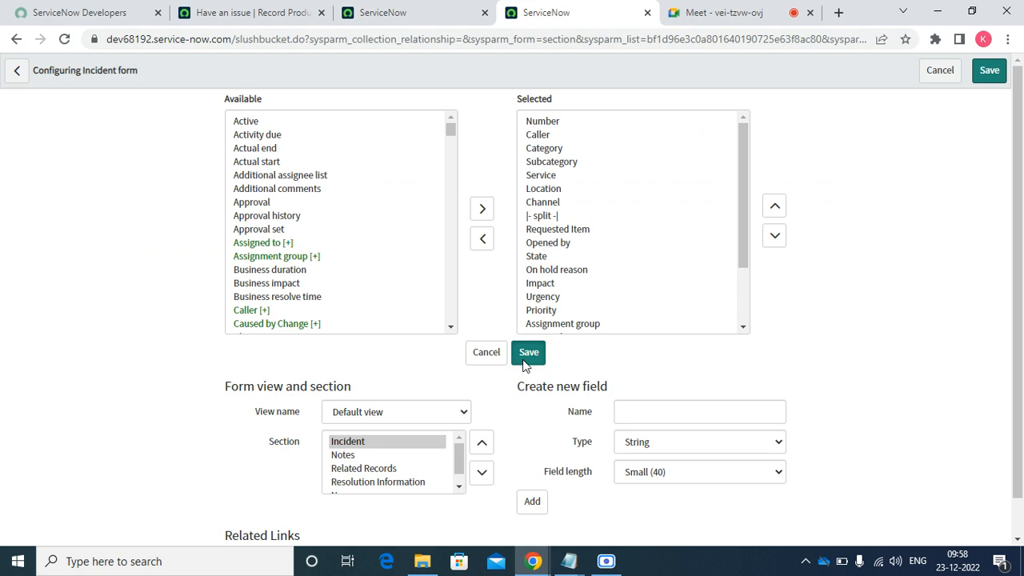
- Save the Incident form layout, dismiss the saving confirmation, and return to the Have an issue producer
click(526, 357)
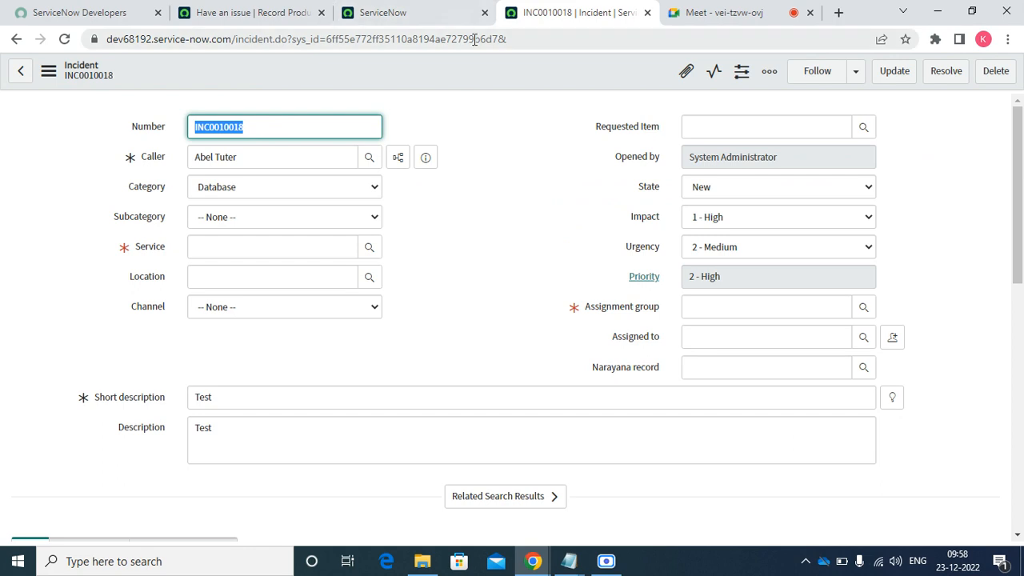
click(420, 15)
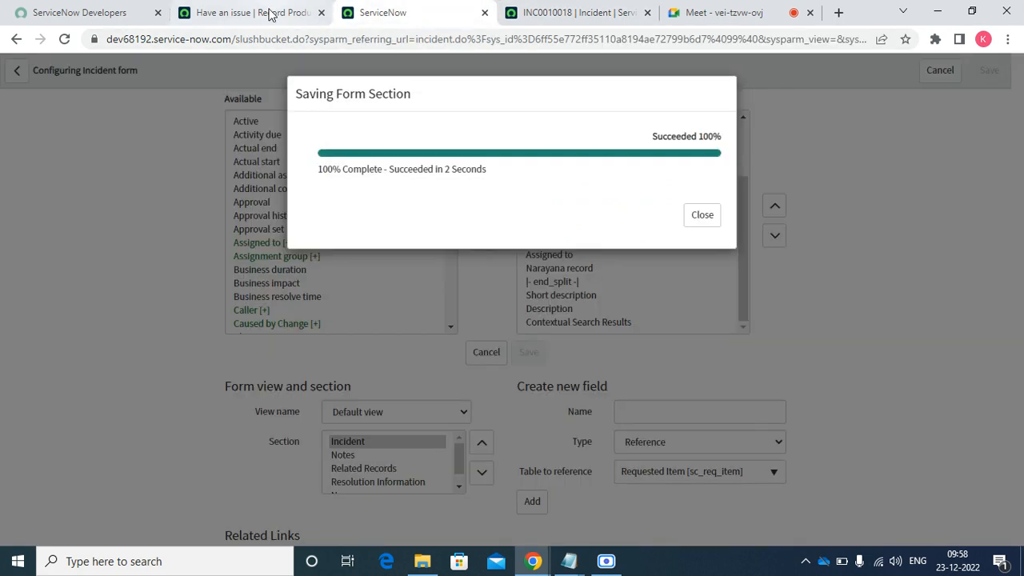
click(697, 216)
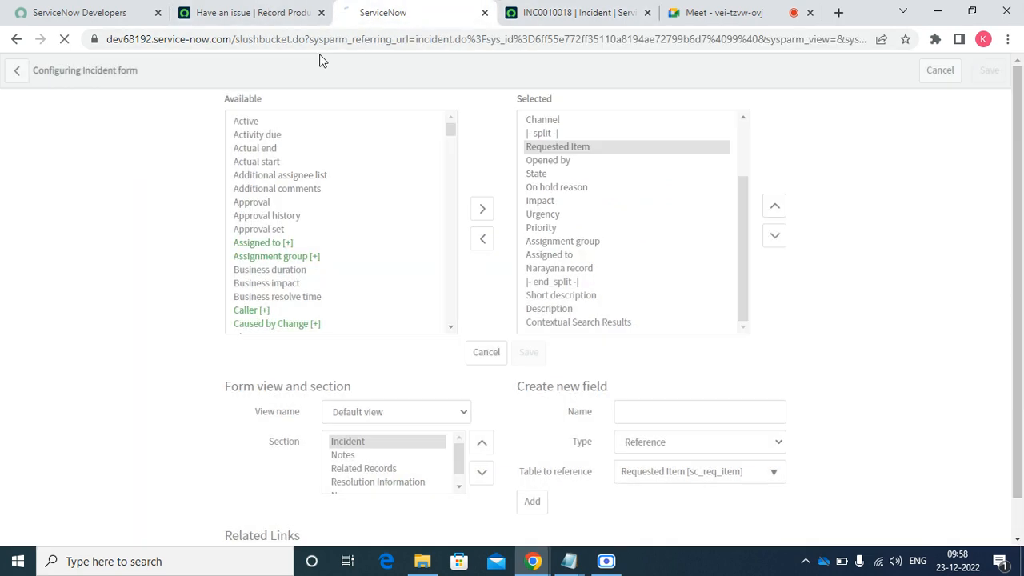
click(269, 11)
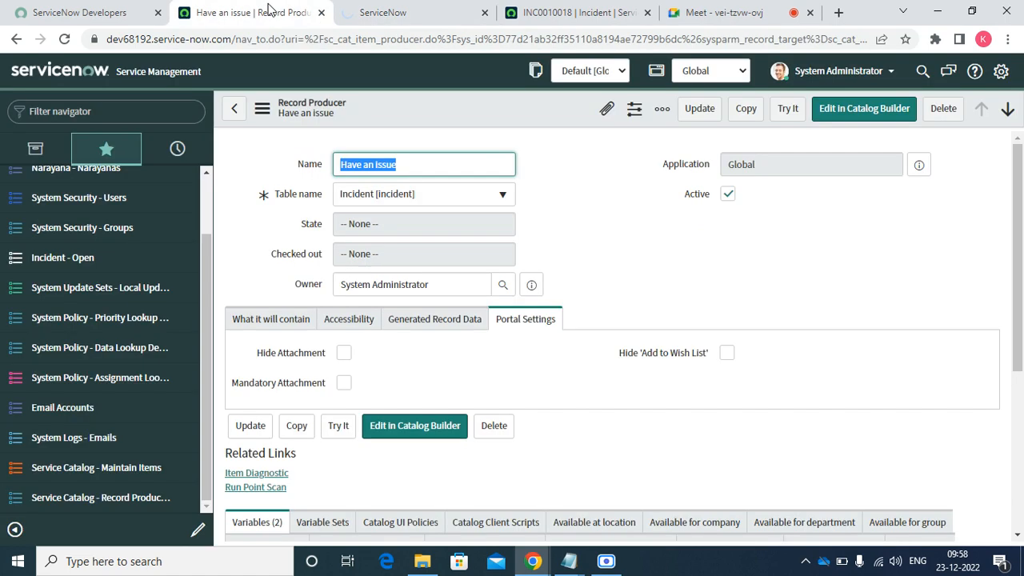
- Try the producer with a user, Inquiry / Help, 3 - Low impact, 1 - High urgency and a requested item
click(788, 111)
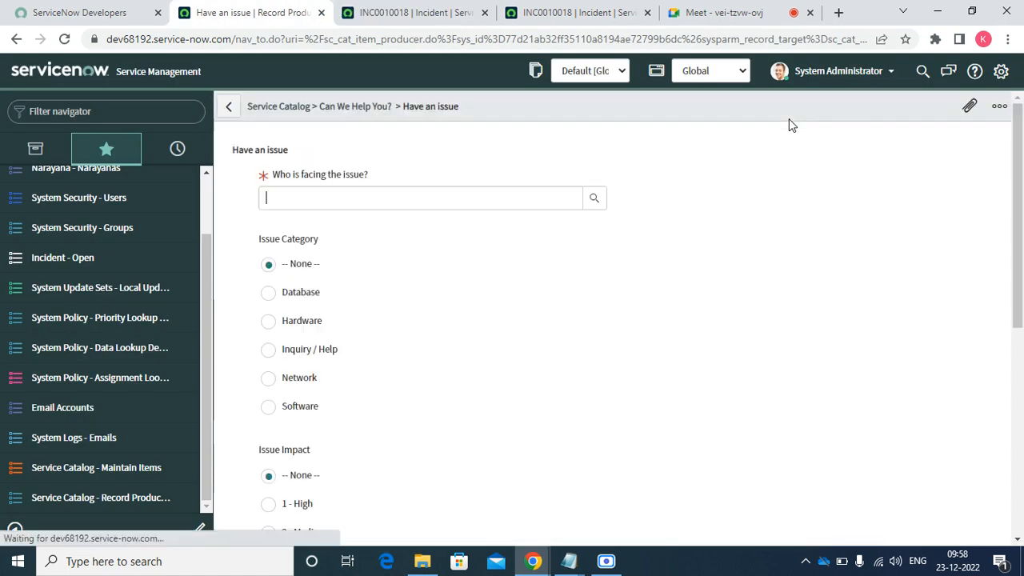
click(593, 202)
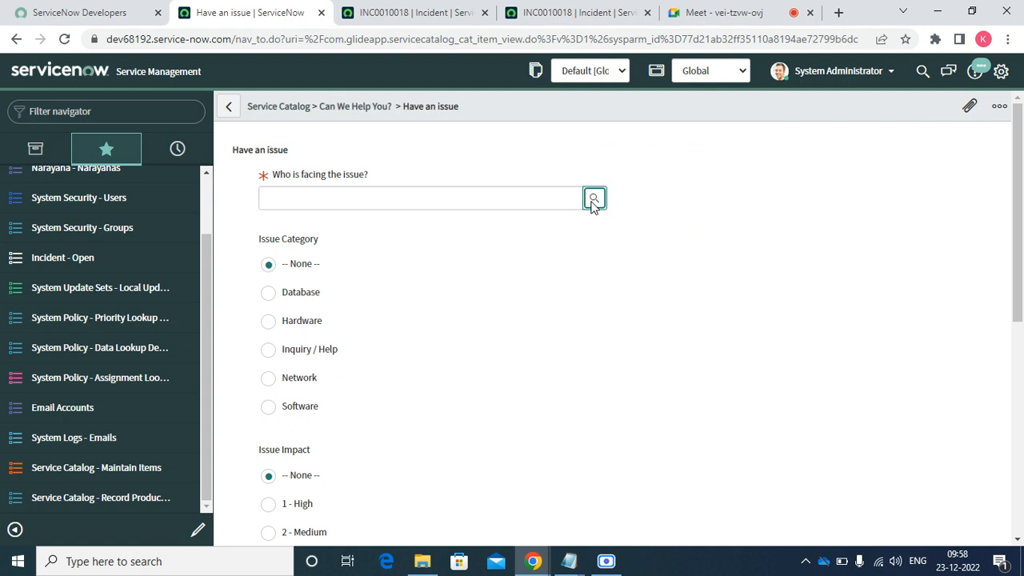
click(97, 312)
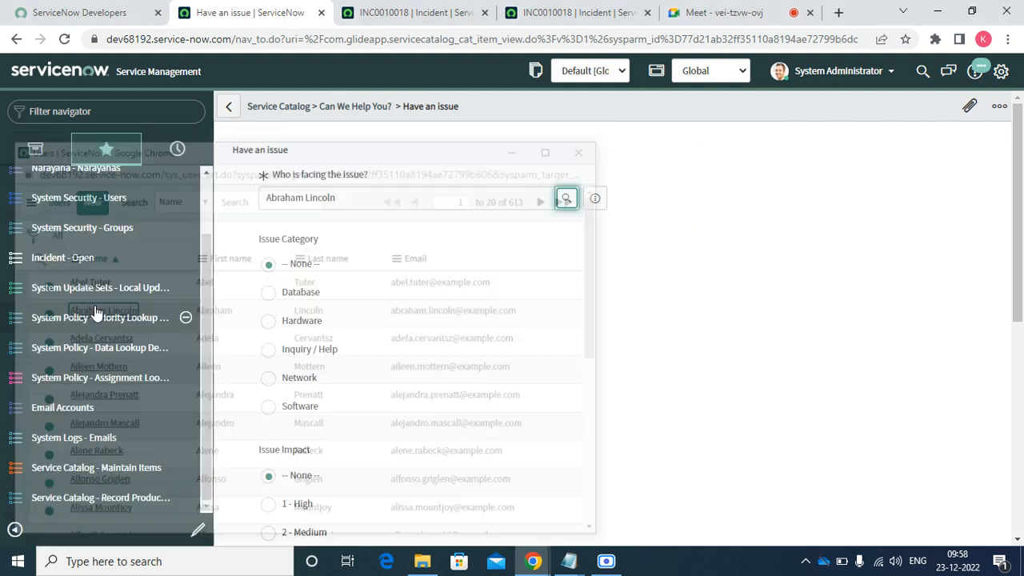
click(321, 351)
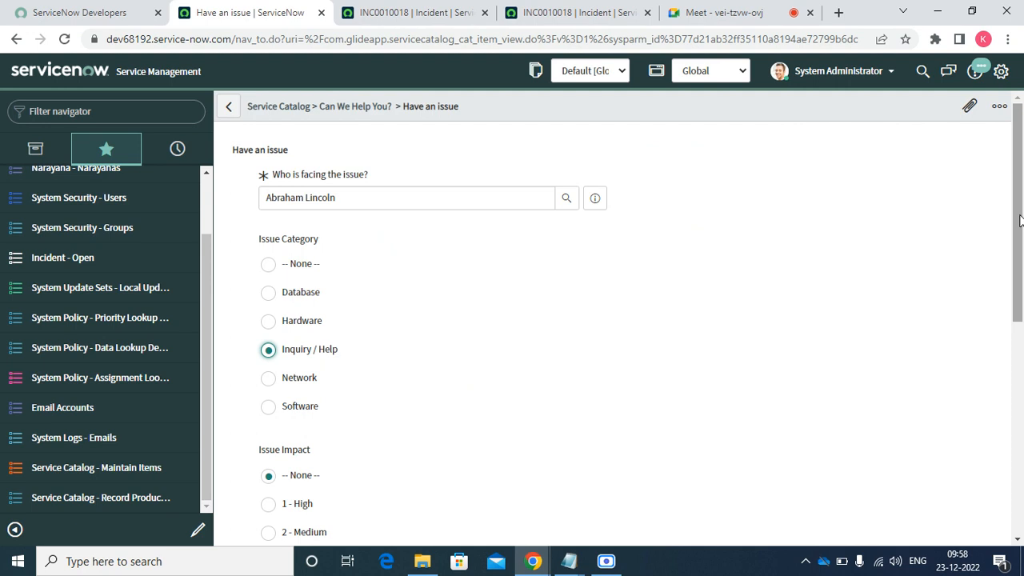
scroll(1021, 255, down, 3)
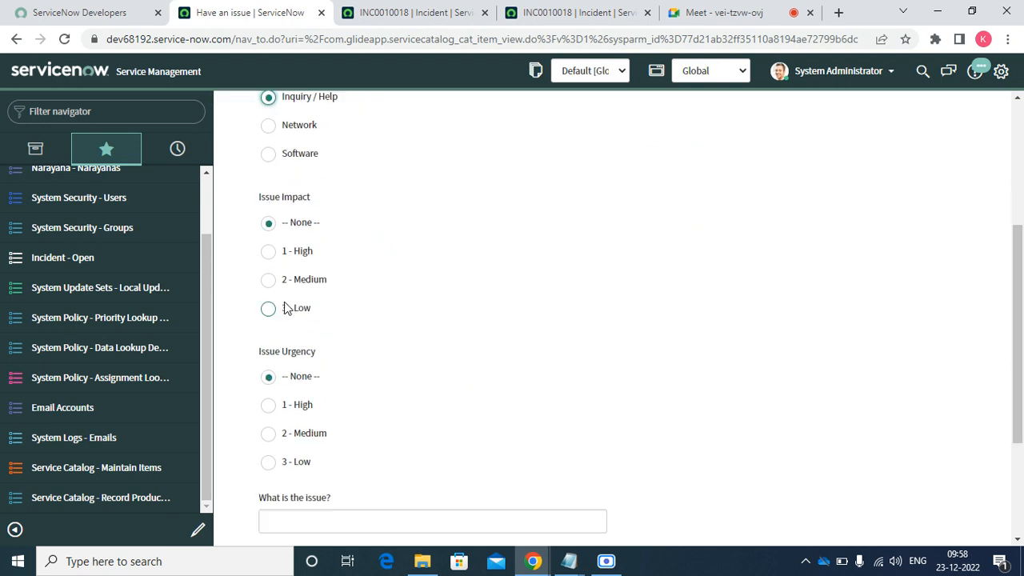
click(268, 308)
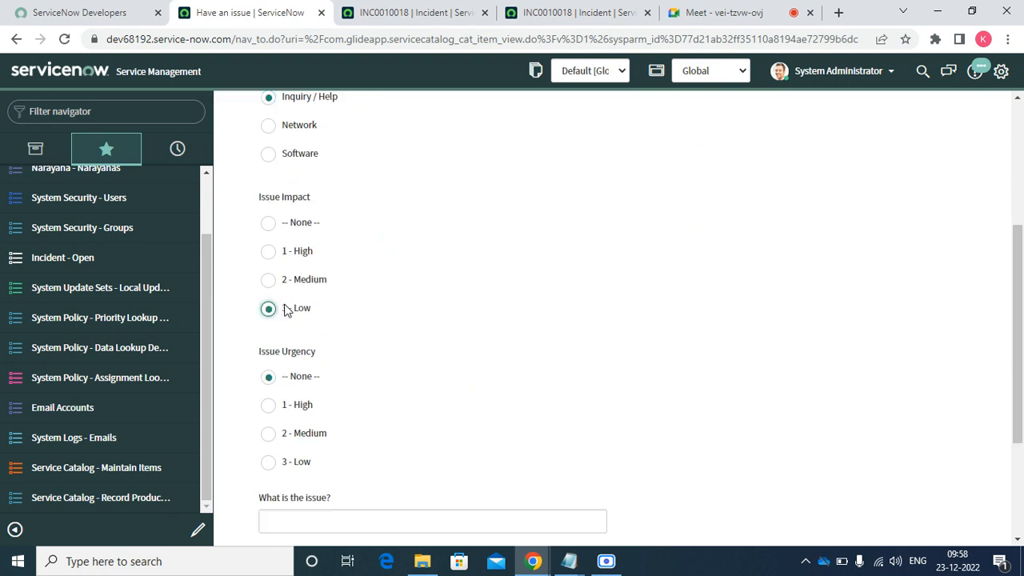
click(300, 404)
scroll(1018, 362, down, 3)
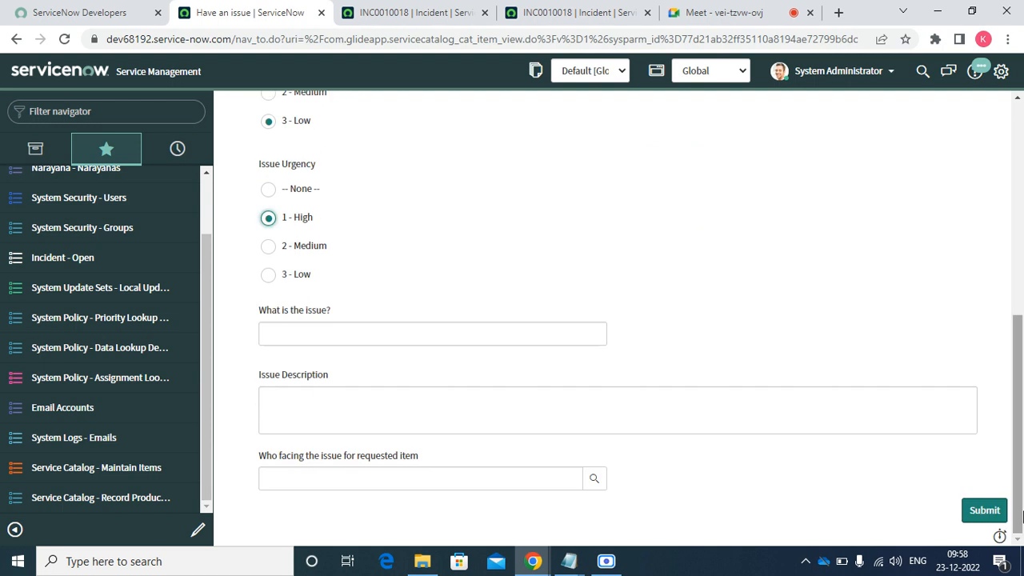
click(595, 479)
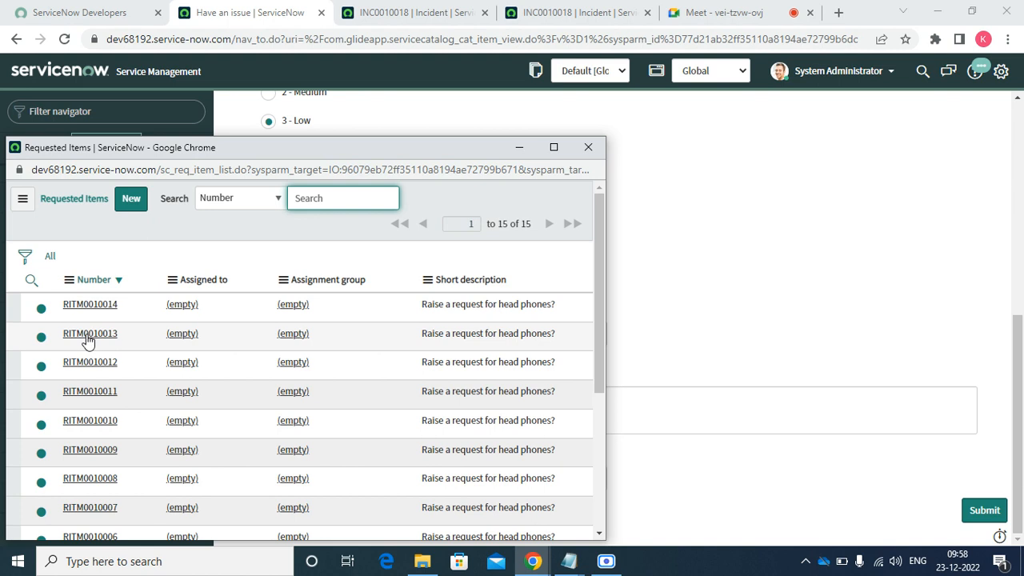
click(88, 334)
- Enter 'Test for record producer' and the description 'Testing for record producer with RITM'
click(329, 339)
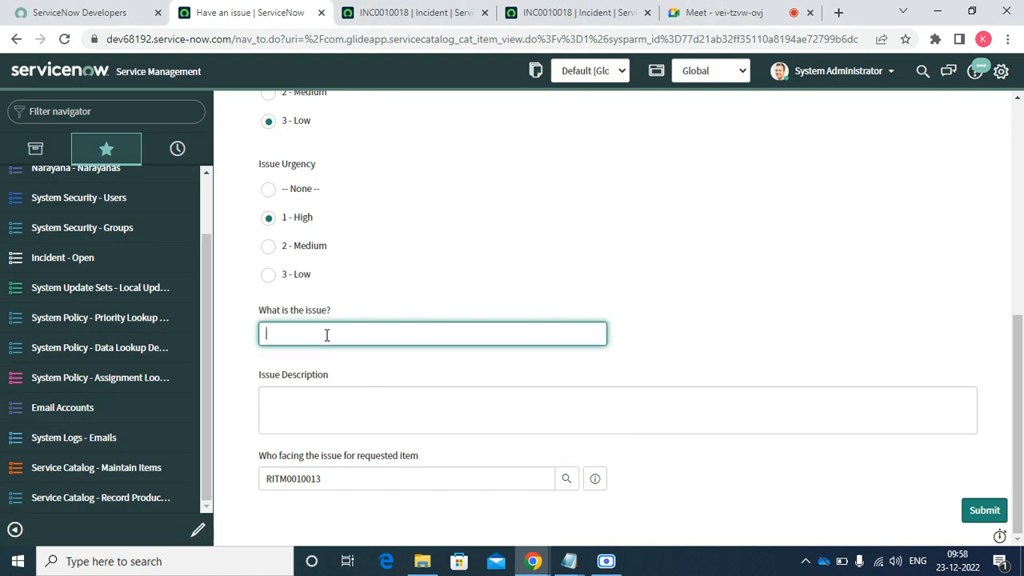
text(Test for record producer)
key(Tab)
text(Tesin)
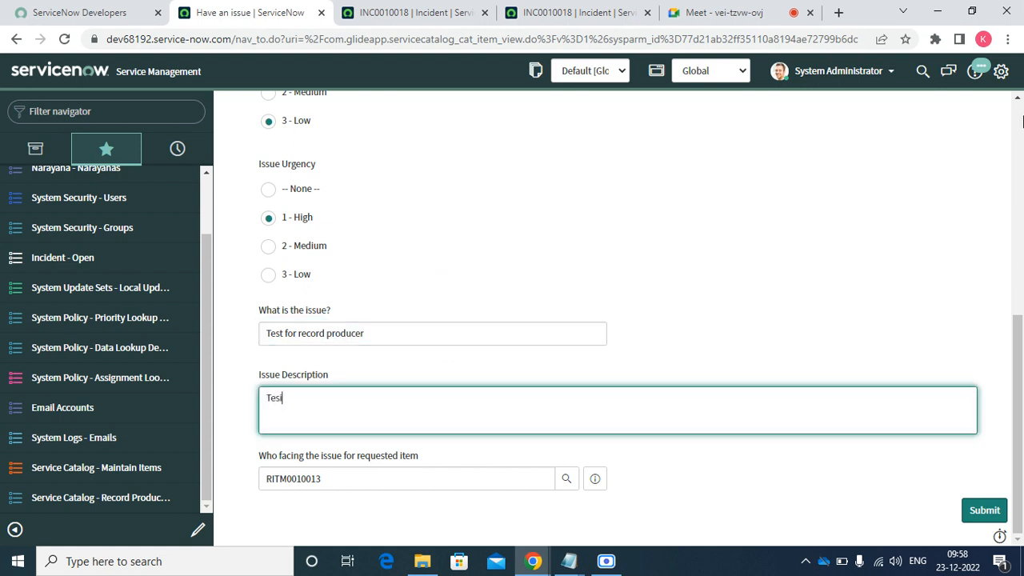
key(BackSpace)
key(BackSpace)
text(ting f)
key(BackSpace)
text(for record pro)
key(BackSpace)
text(oducer)
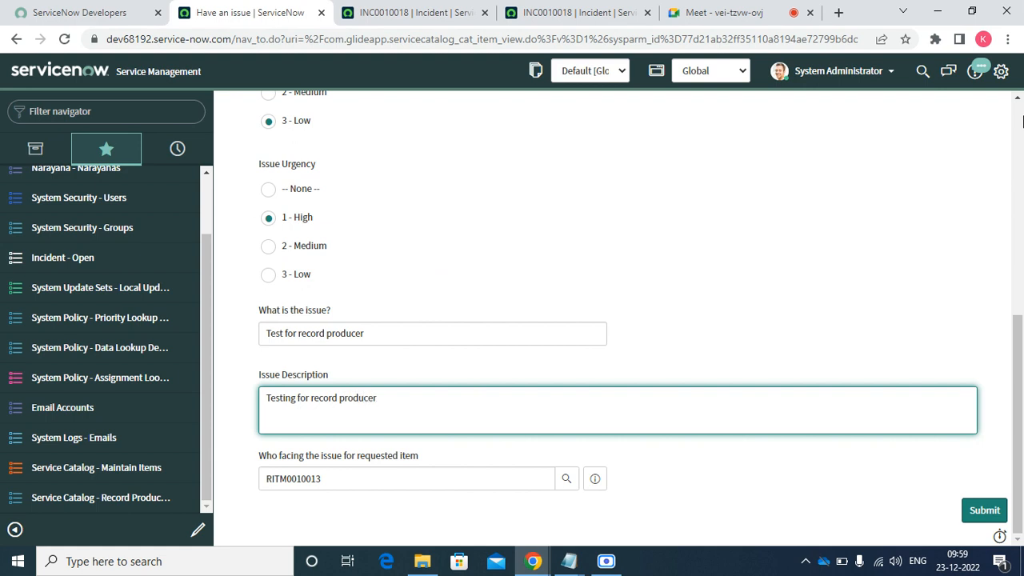
text( with ITM)
key(BackSpace)
key(BackSpace)
key(BackSpace)
text(RITM)
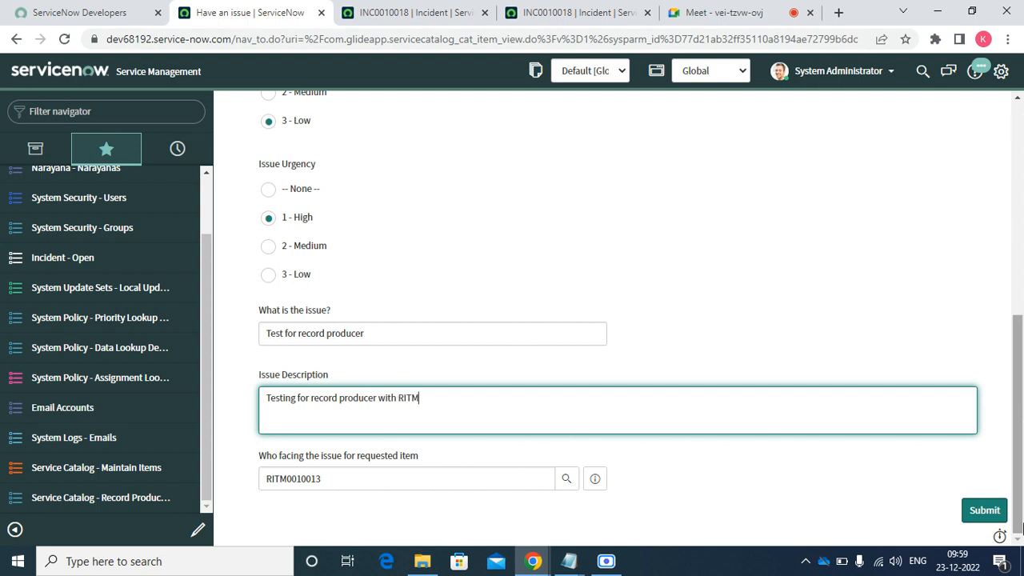
click(983, 513)
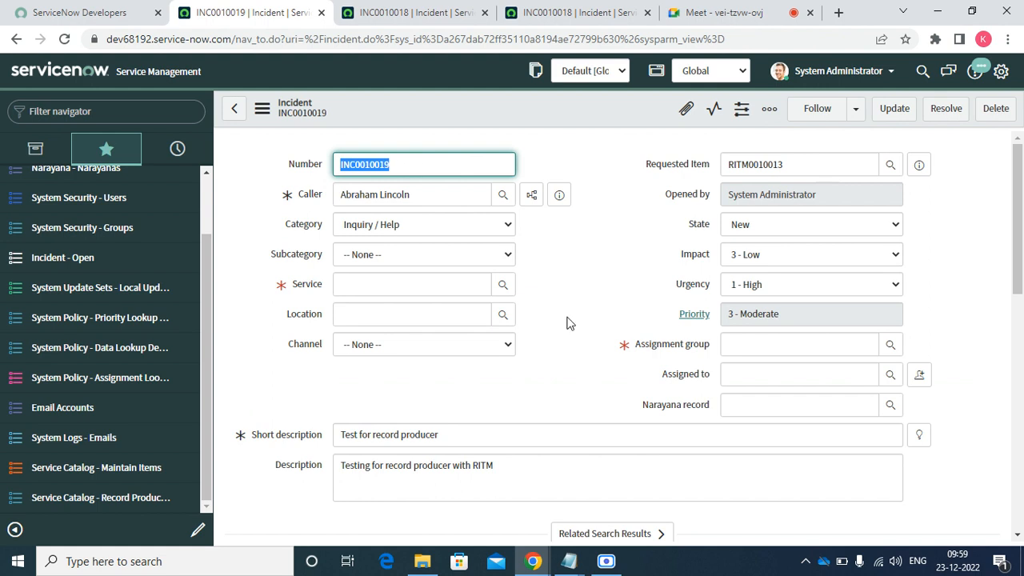
key(Tab)
triple_click(458, 444)
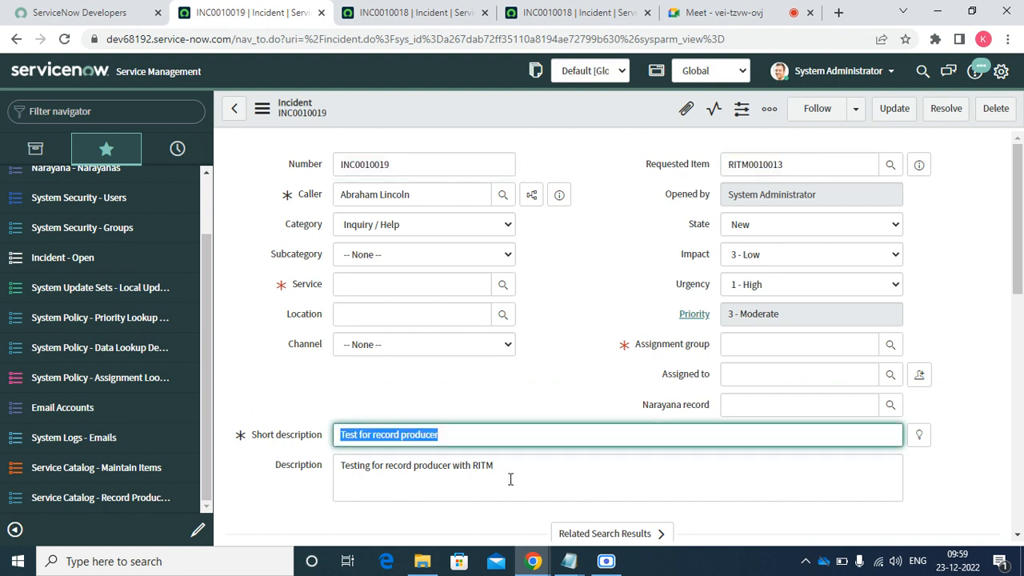
triple_click(549, 459)
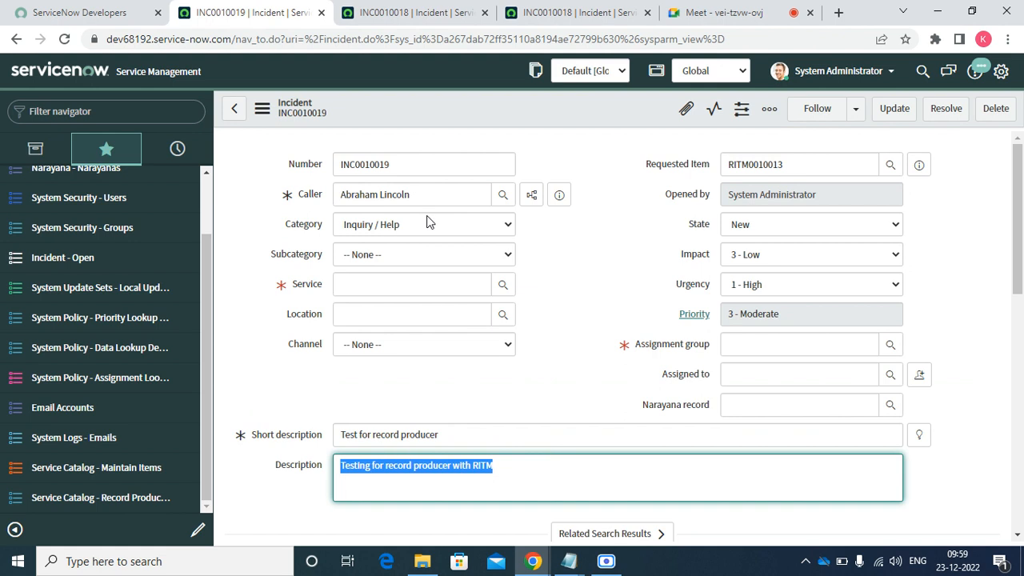
click(727, 345)
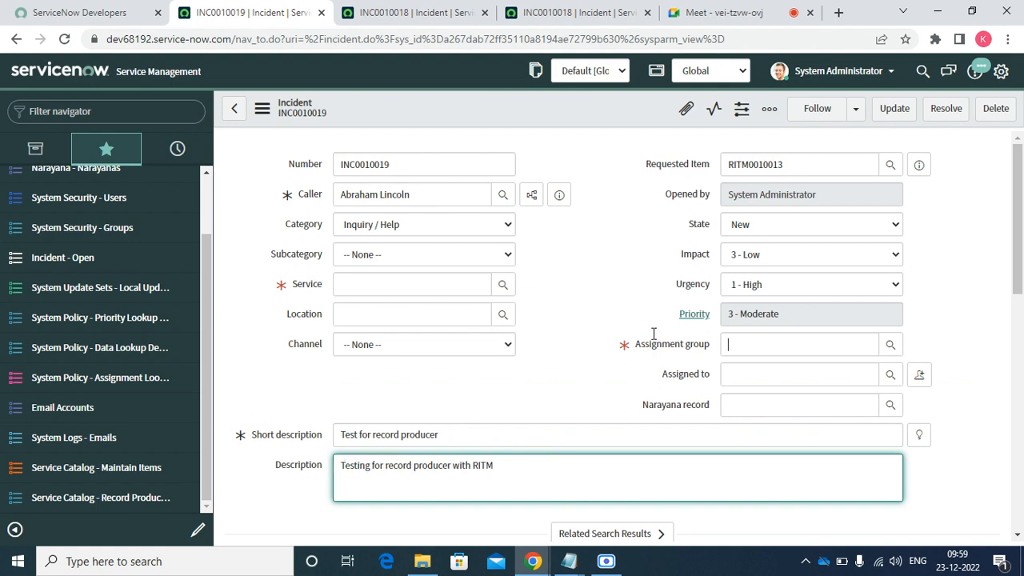
click(617, 282)
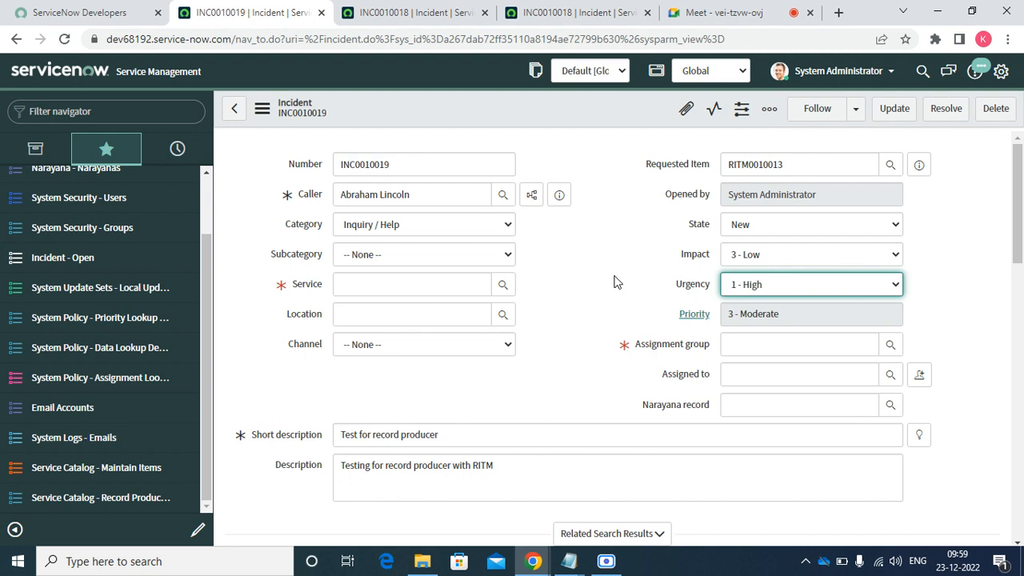
- Open the Record Producers list and close both INC0010018 incident tabs
click(92, 490)
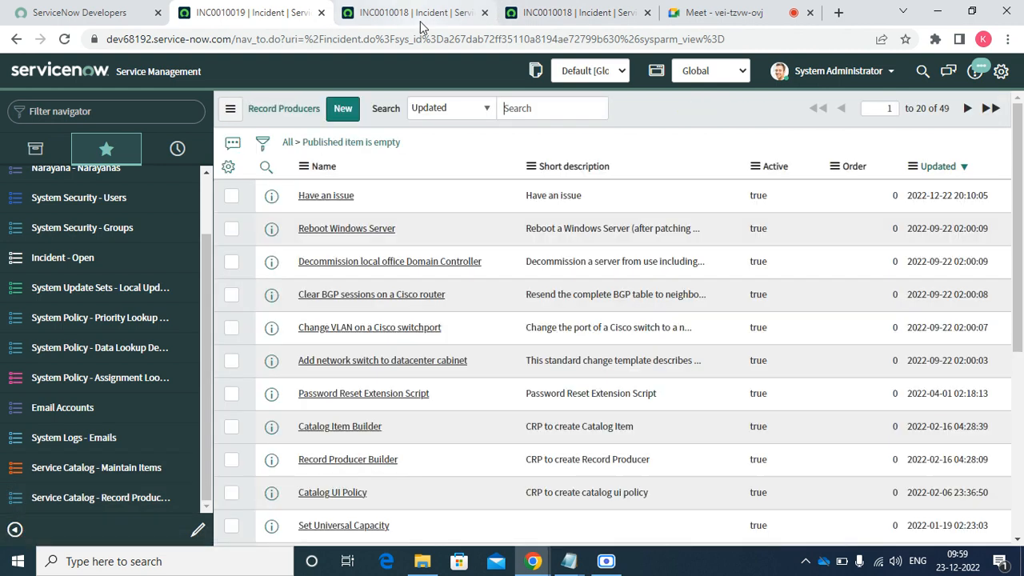
click(421, 16)
click(485, 13)
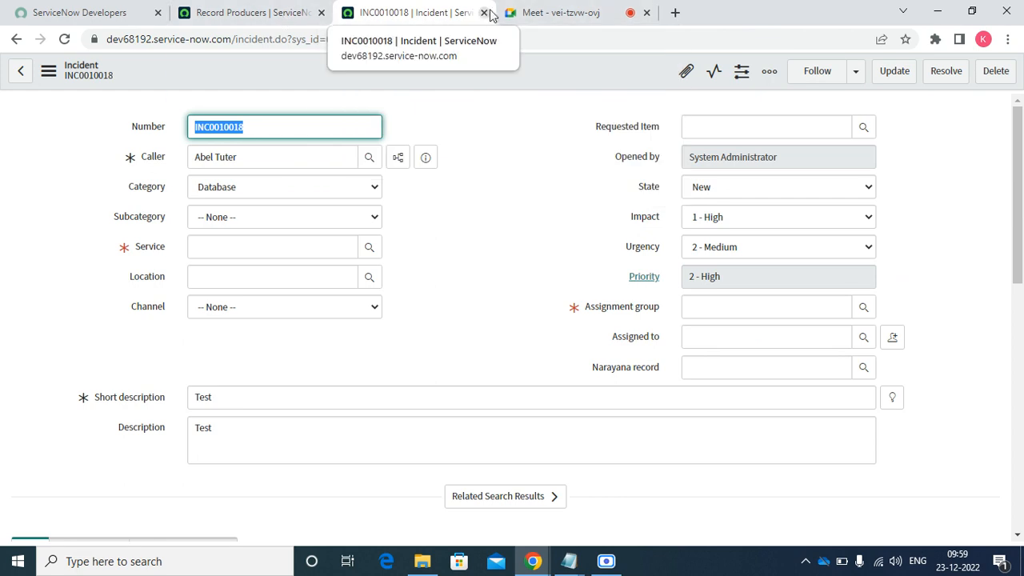
click(485, 13)
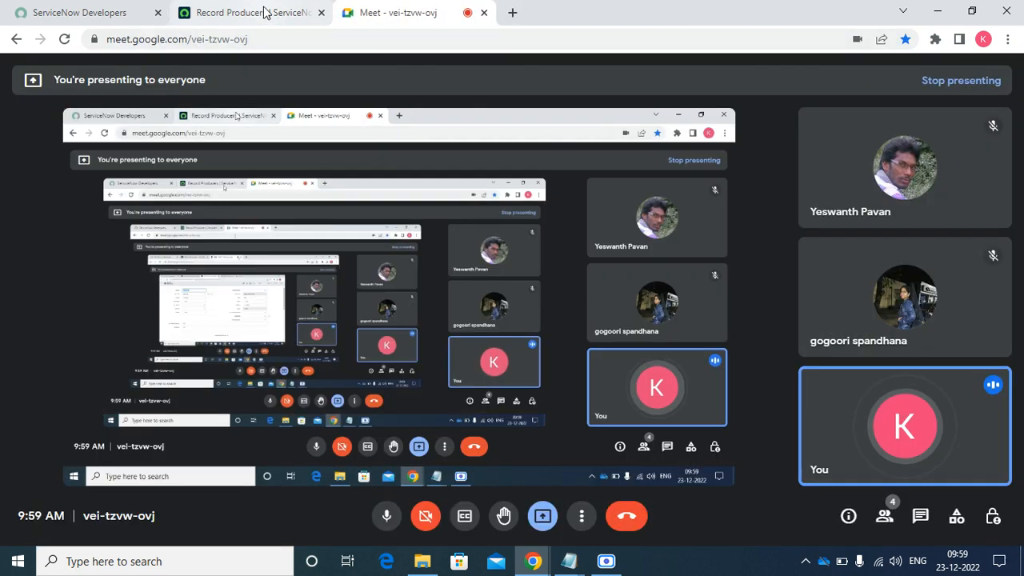
click(265, 13)
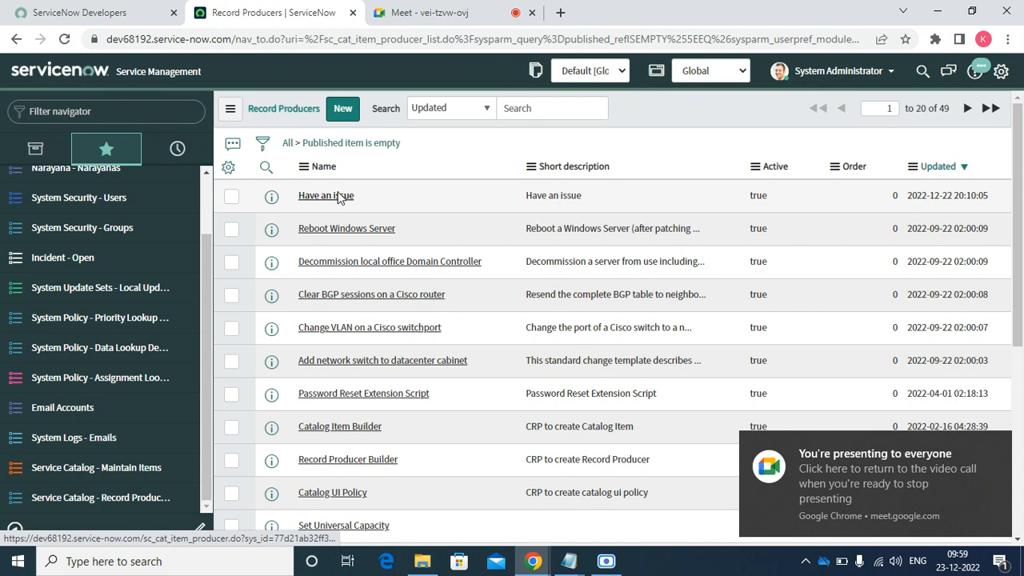
- Dismiss the Meet notification and open the Have an issue record producer
click(996, 446)
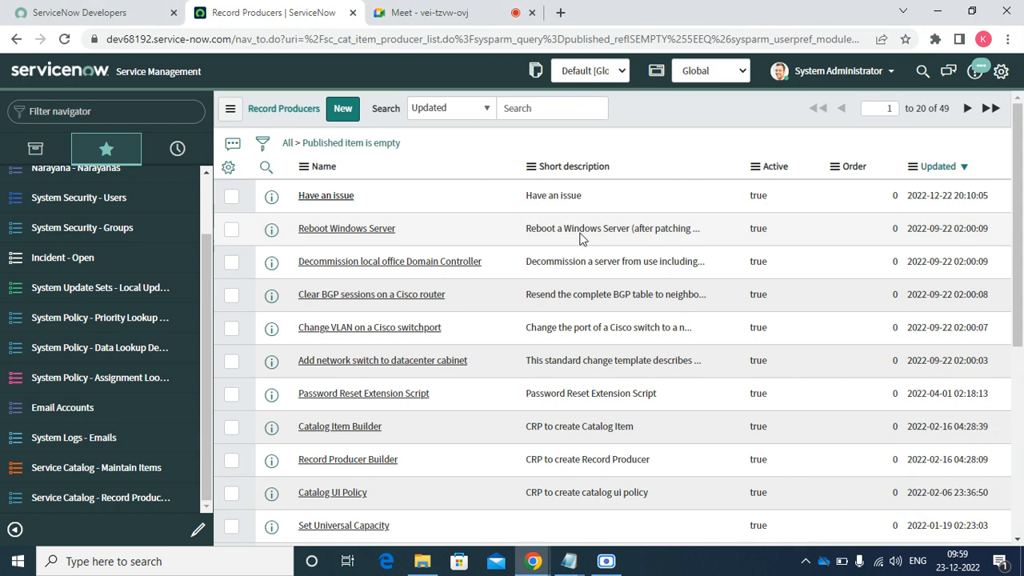
click(312, 197)
right_click(278, 204)
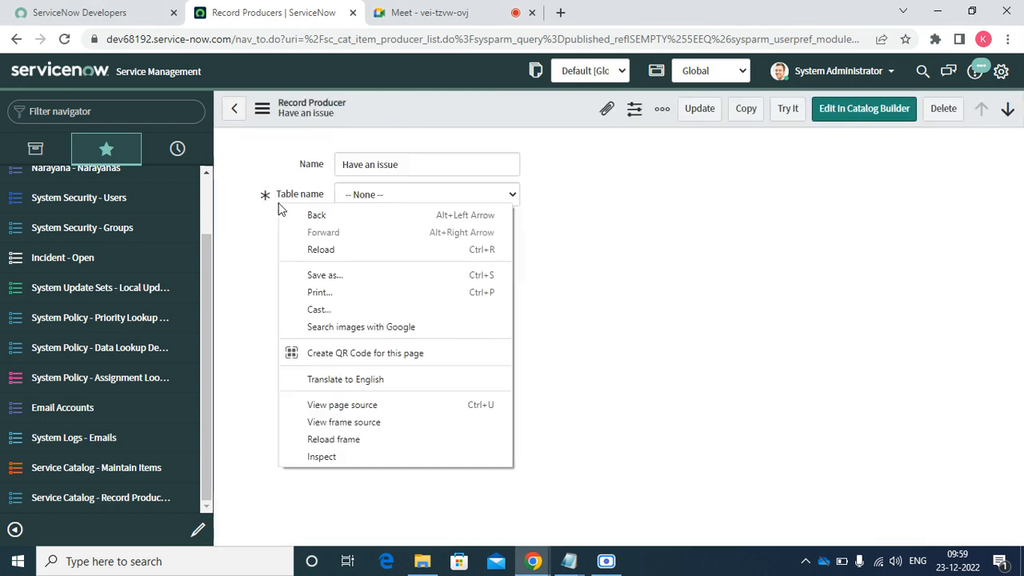
- Check the producer's Catalog Client Scripts and Catalog UI Policies related lists, both empty
click(552, 196)
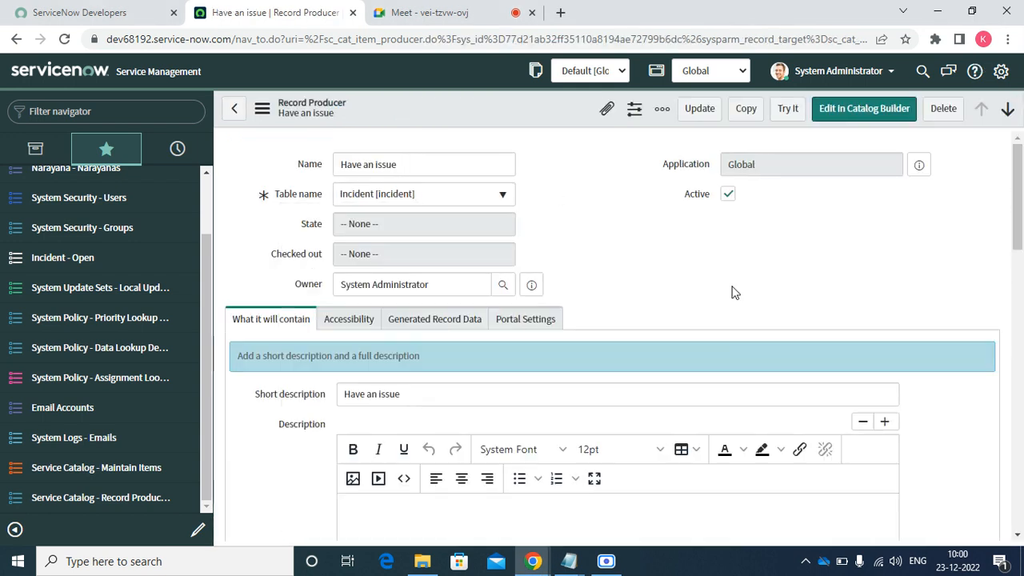
drag(1019, 240, 1018, 476)
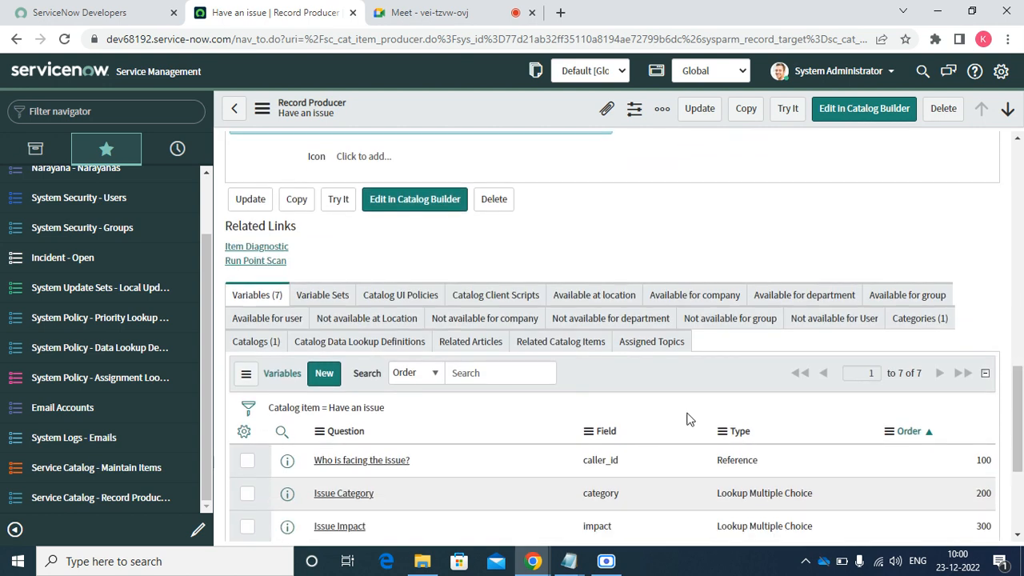
click(497, 297)
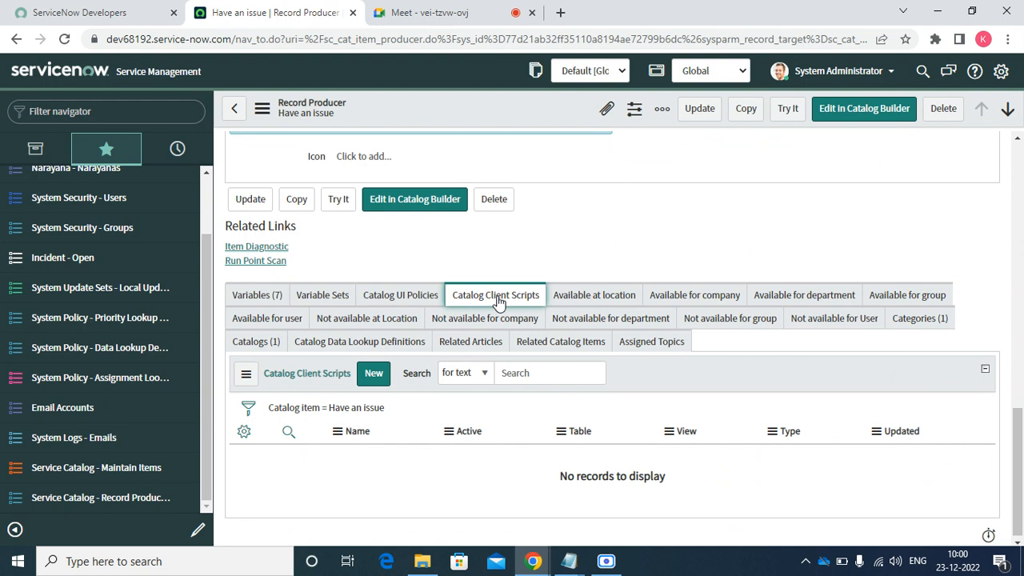
click(392, 300)
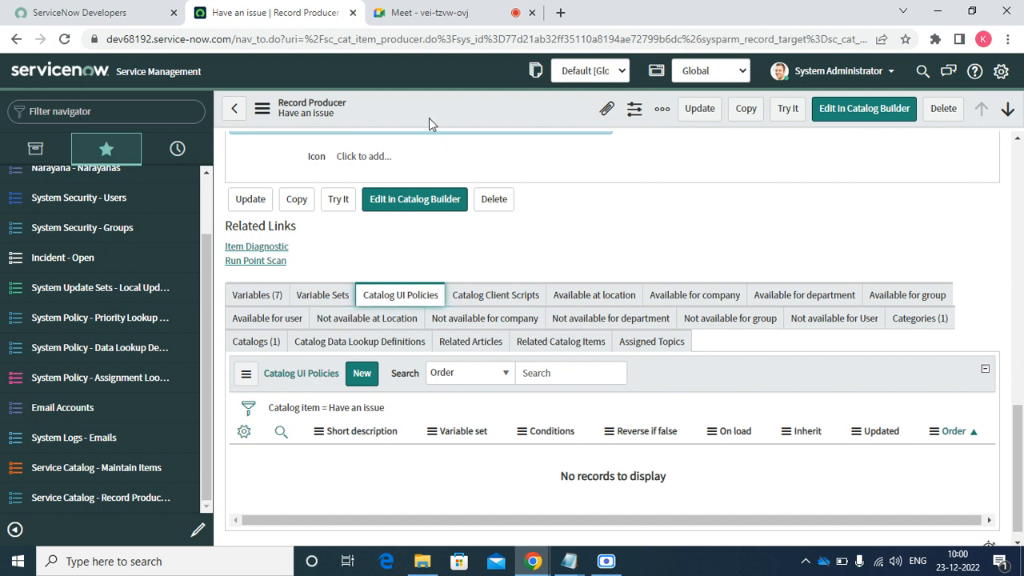
right_click(85, 264)
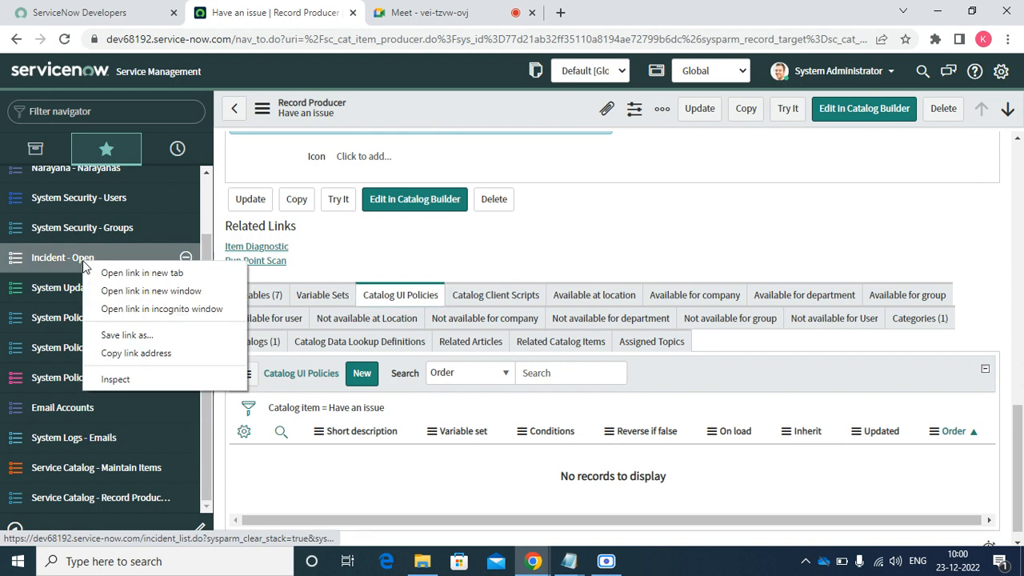
- Open incident INC0010019 from Incident - Open in a new tab and configure its form layout
click(106, 273)
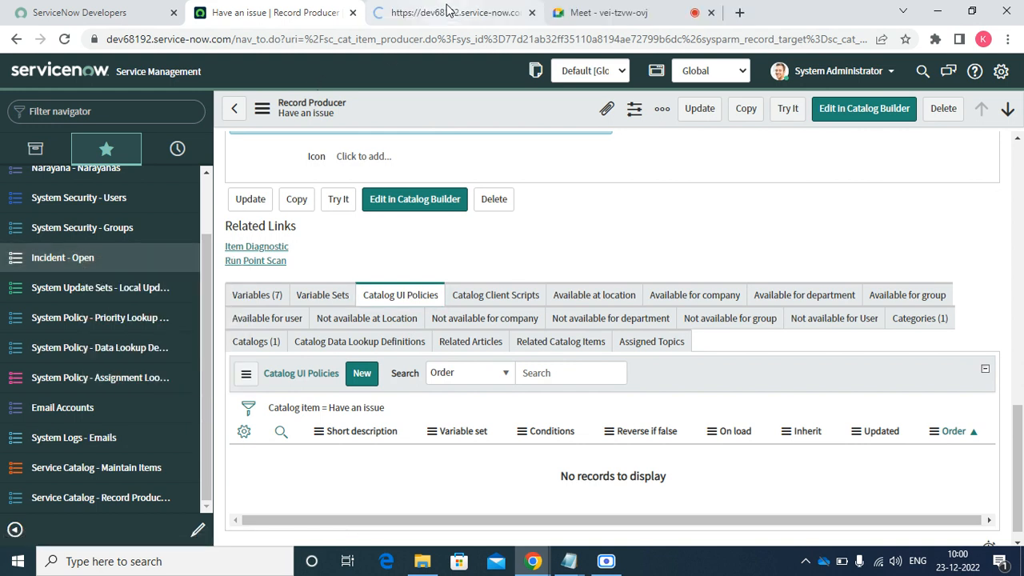
click(448, 12)
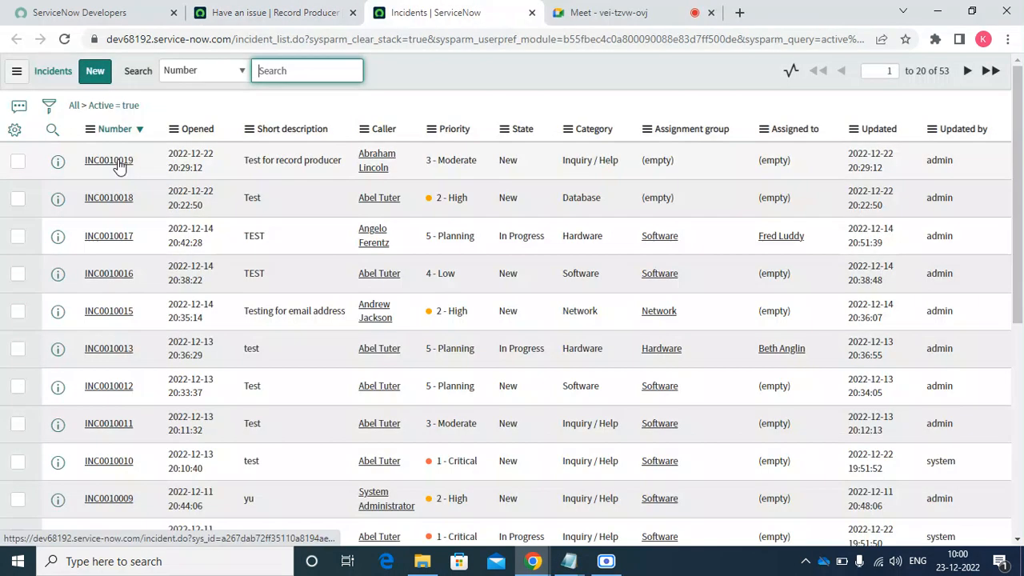
click(116, 161)
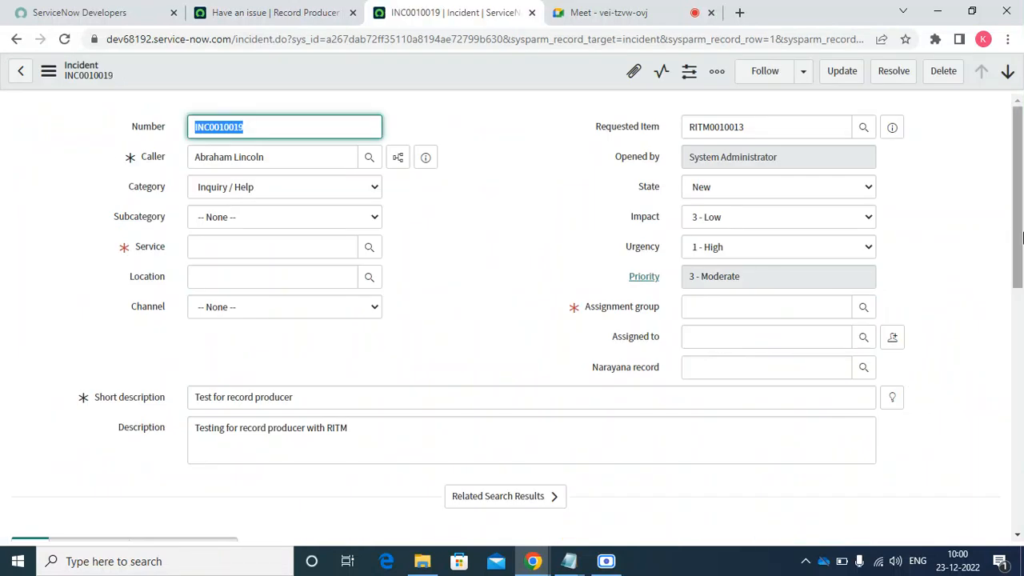
drag(1022, 236, 990, 190)
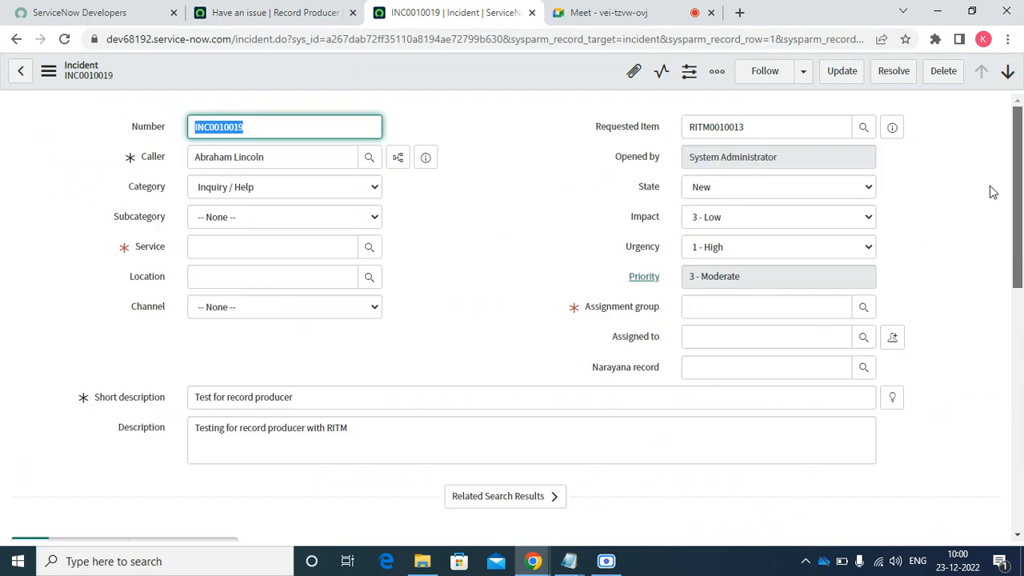
right_click(475, 68)
mouse_move(568, 339)
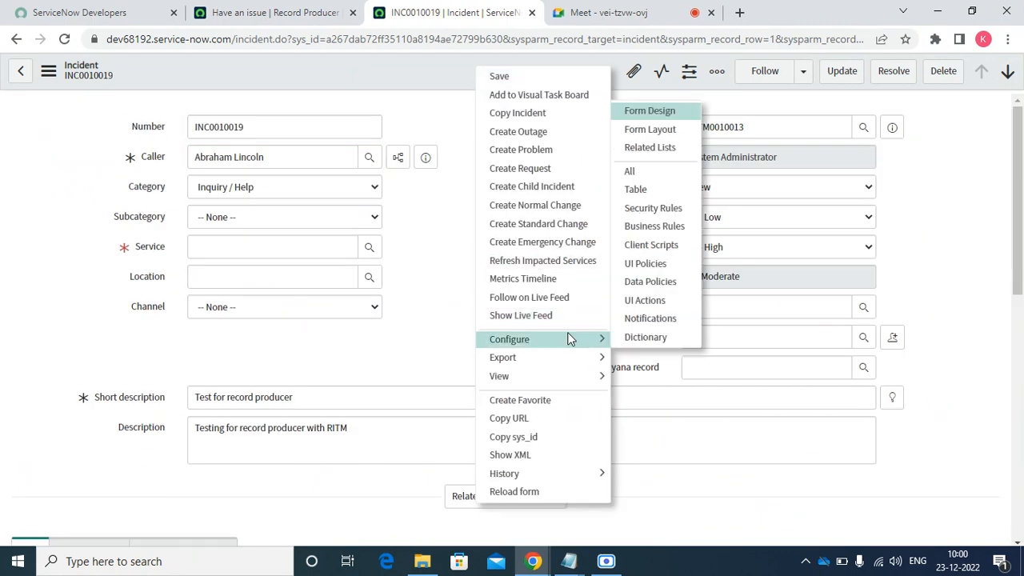
click(652, 130)
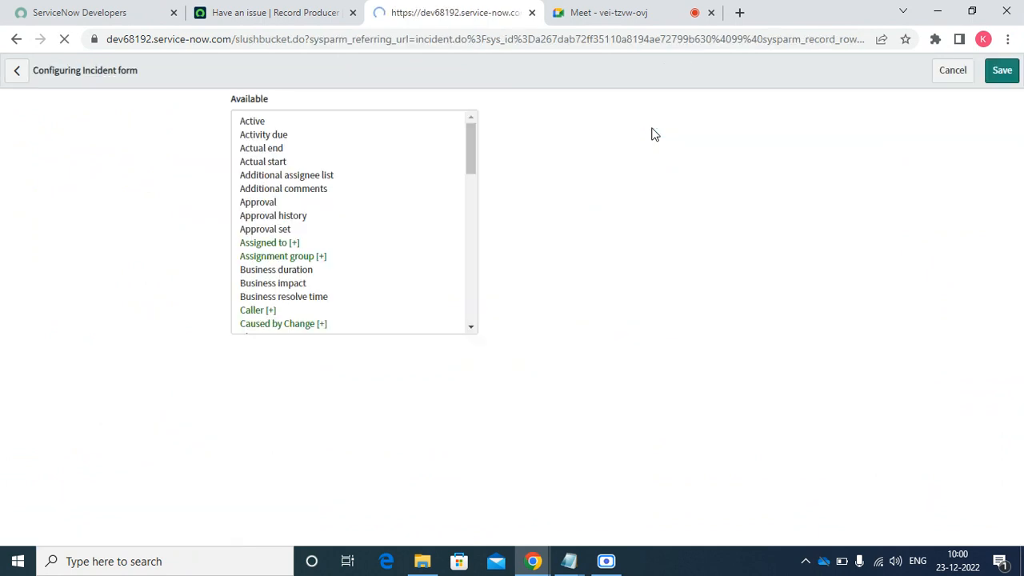
- Move Incident Variable Editor from Available to Selected in the Incident form layout and save
click(302, 272)
key(End)
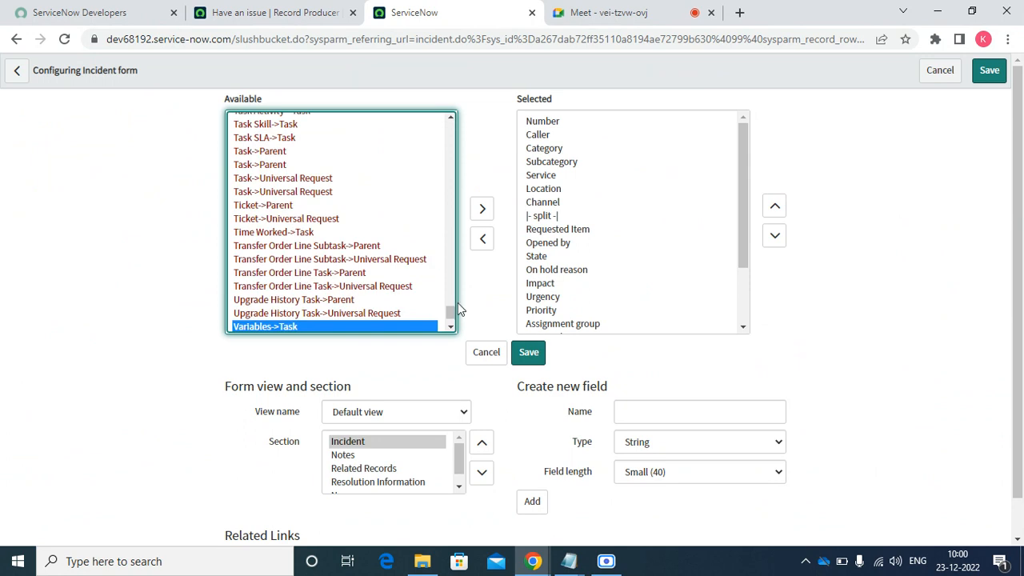
drag(453, 312, 453, 200)
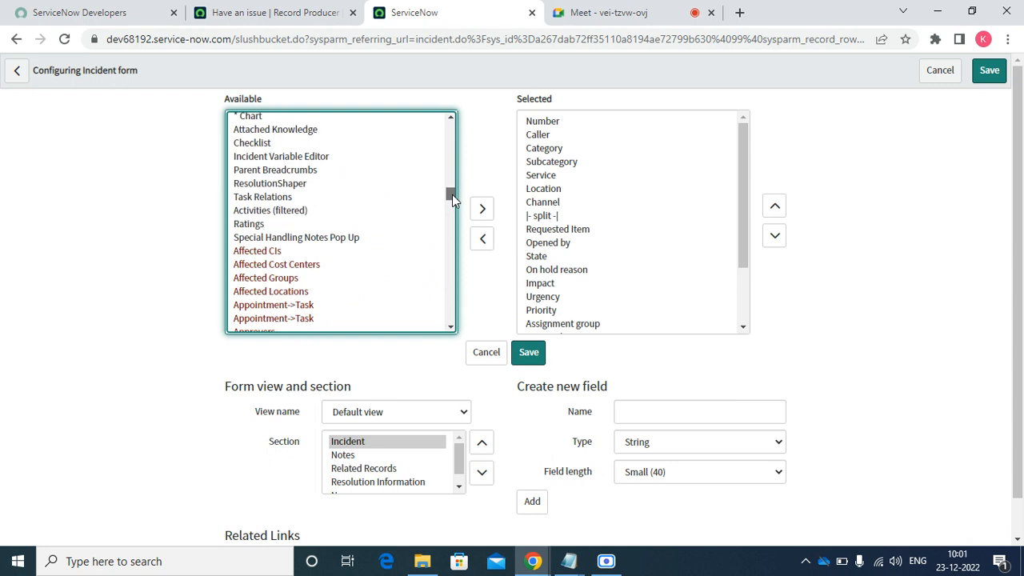
click(348, 228)
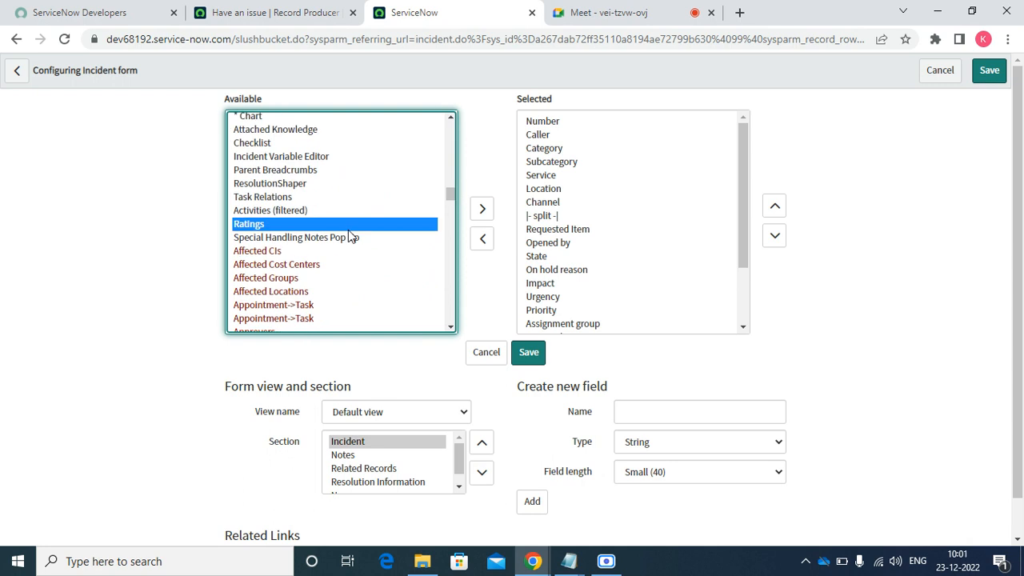
key(Down)
key(Up)
key(Up)
key(Up)
key(Up)
key(Up)
key(Up)
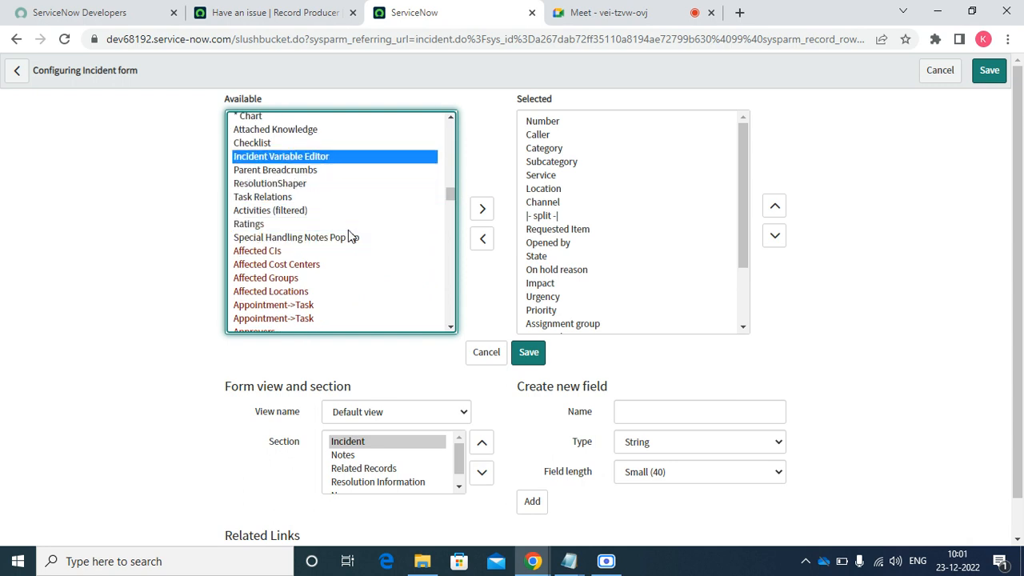
click(482, 210)
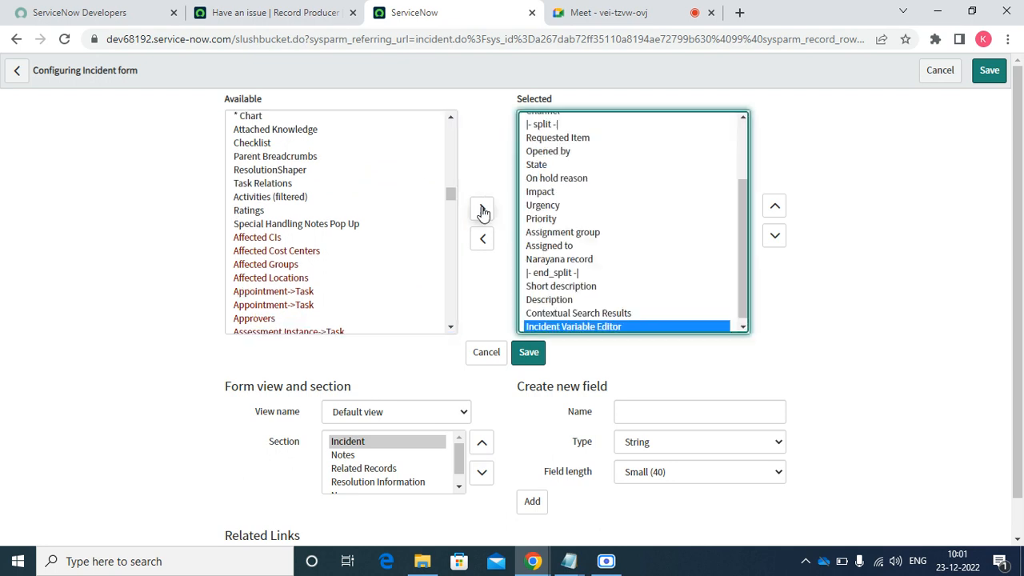
click(533, 361)
click(529, 353)
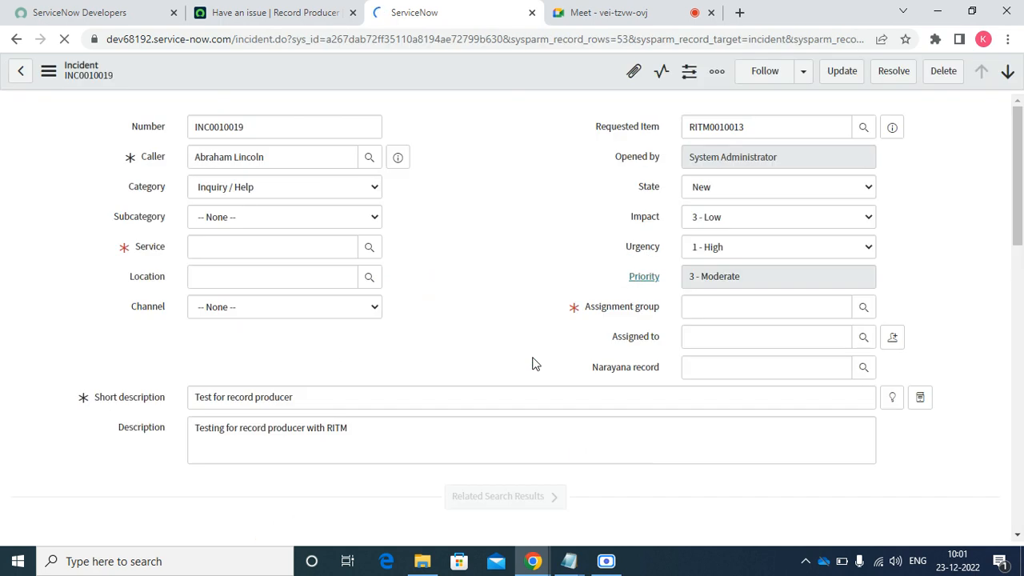
- Check INC0010019's new Variables section, then return to the Have an issue producer
drag(1021, 172, 988, 176)
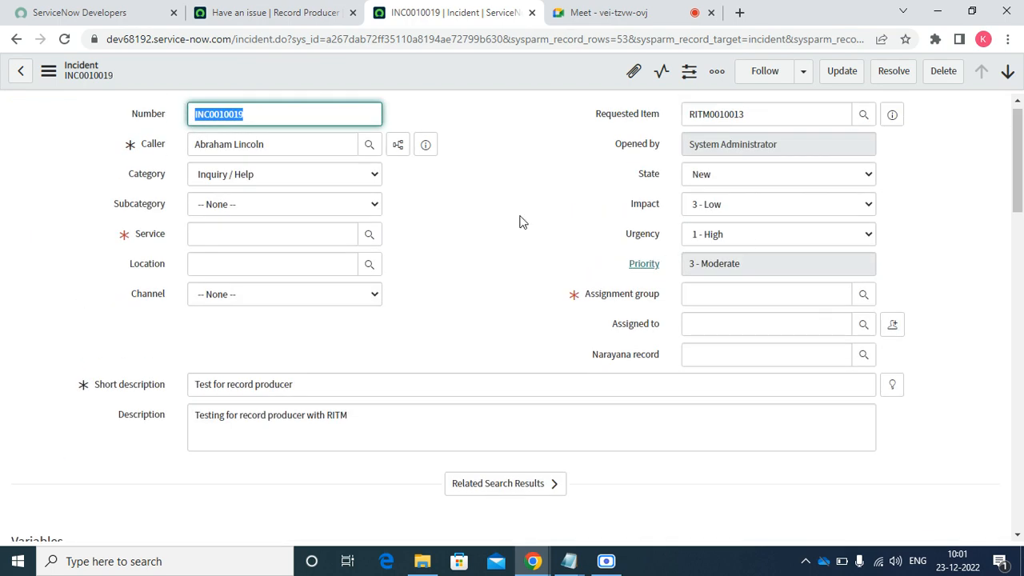
click(485, 197)
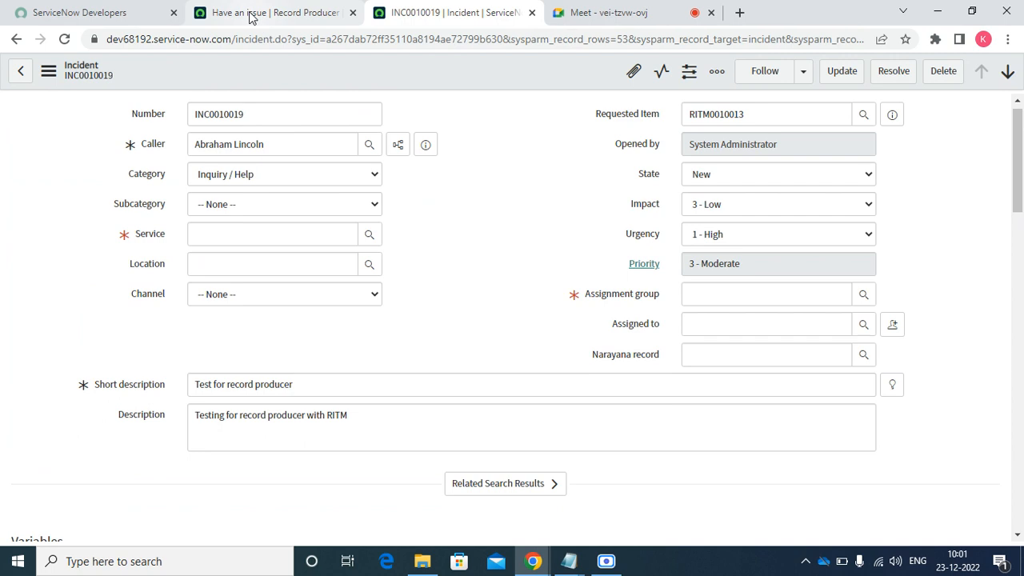
click(257, 25)
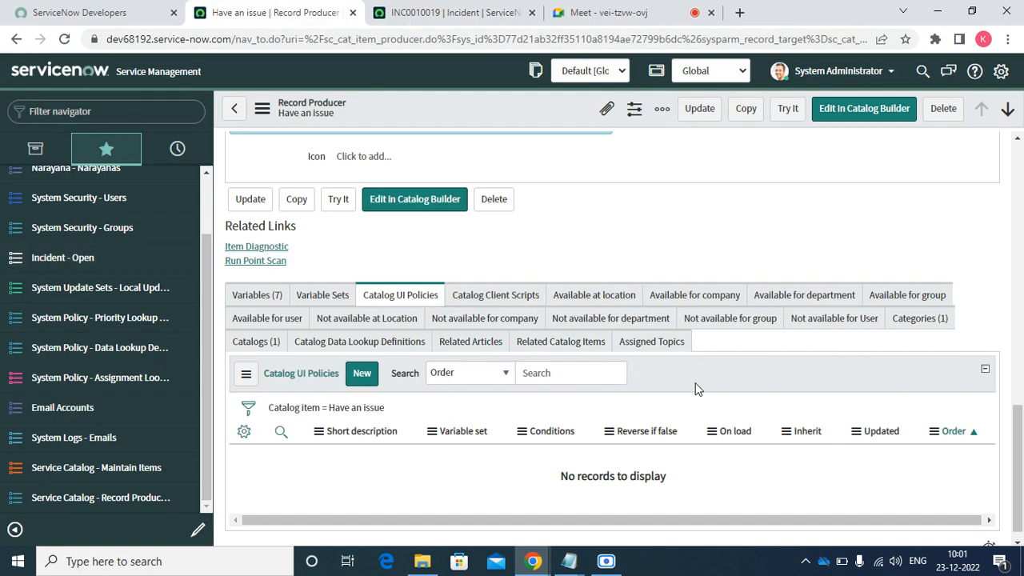
- View the Available for user related list, back out of a blank new entry, and decline saving the password
drag(1019, 463, 1021, 512)
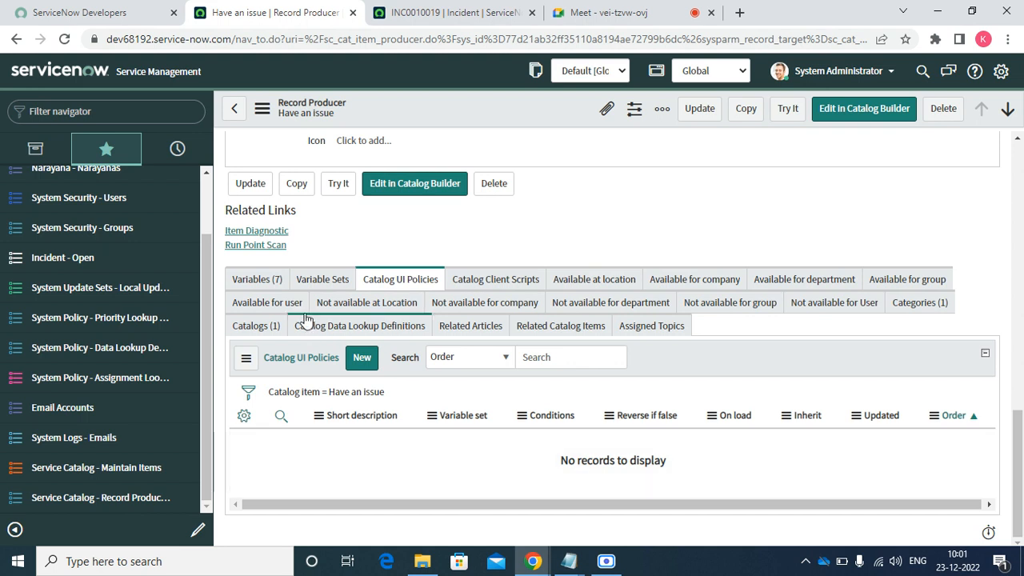
click(272, 303)
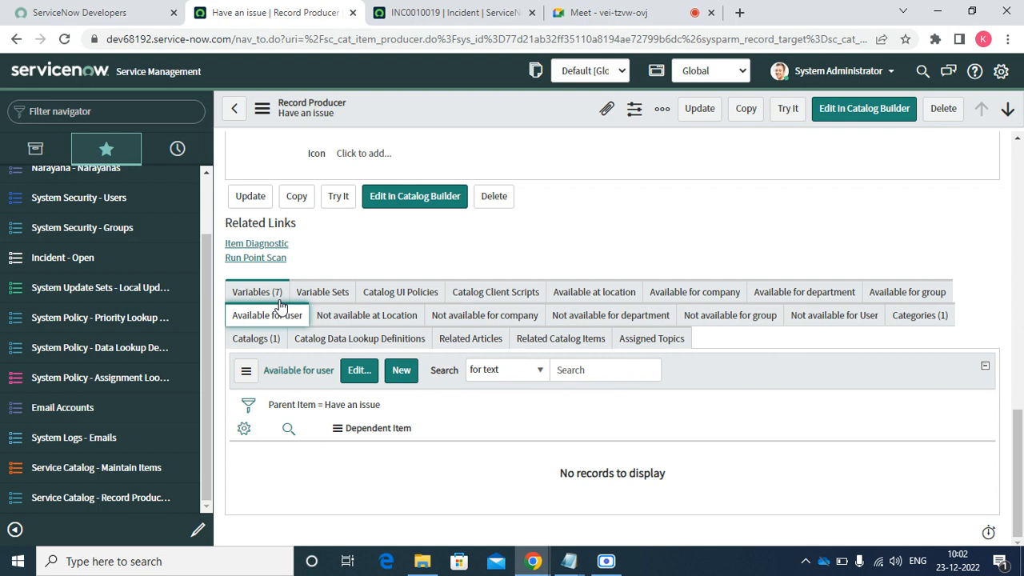
click(403, 373)
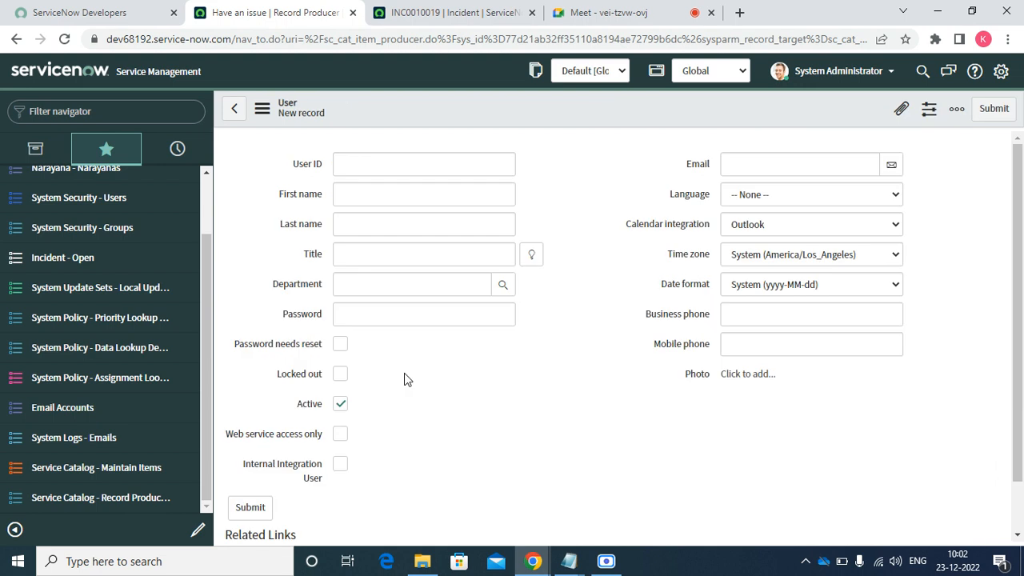
click(237, 109)
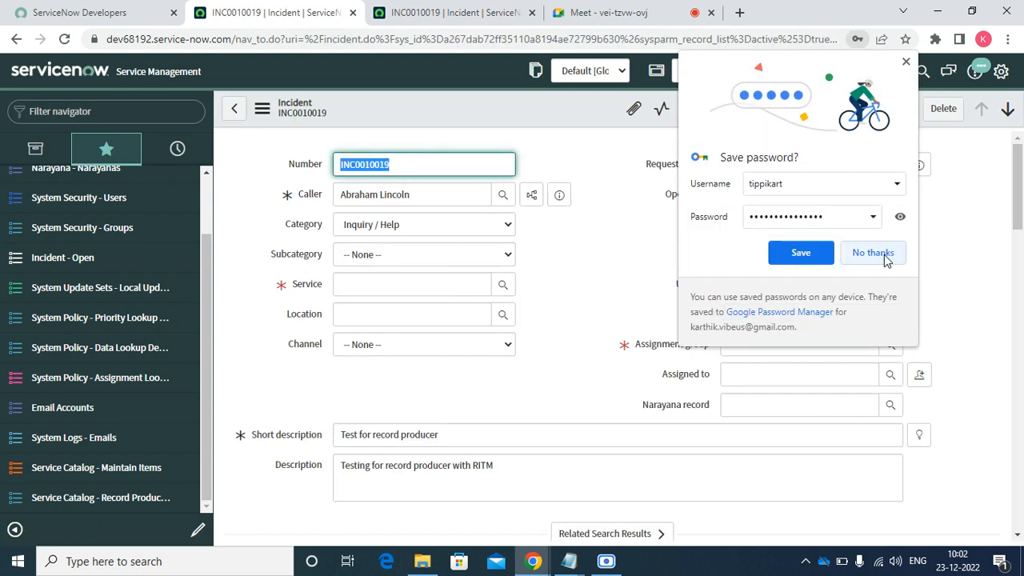
click(874, 253)
- Close the INC0010019 tab and reopen Have an issue from Record Producers in a new tab
click(110, 500)
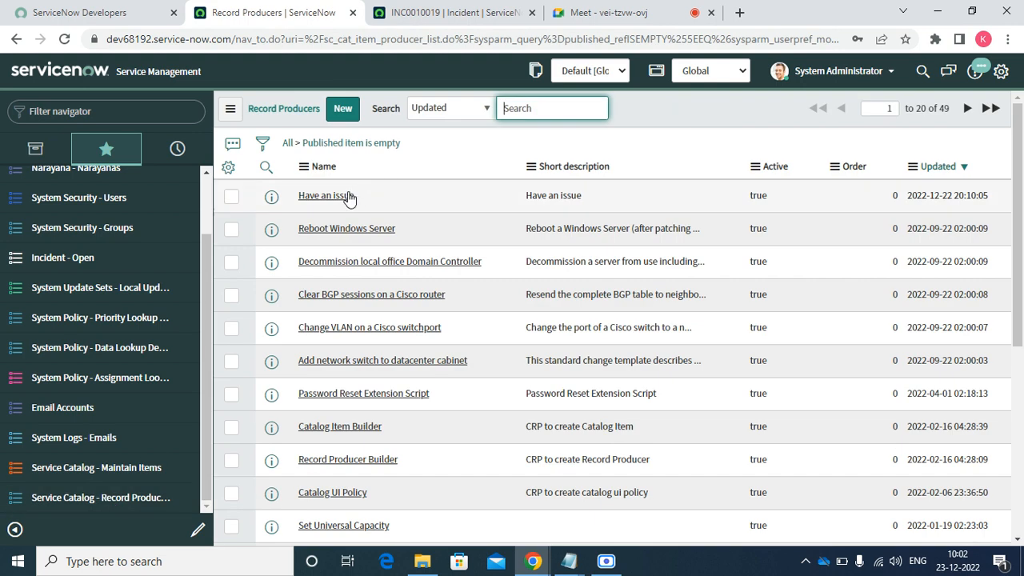
click(337, 197)
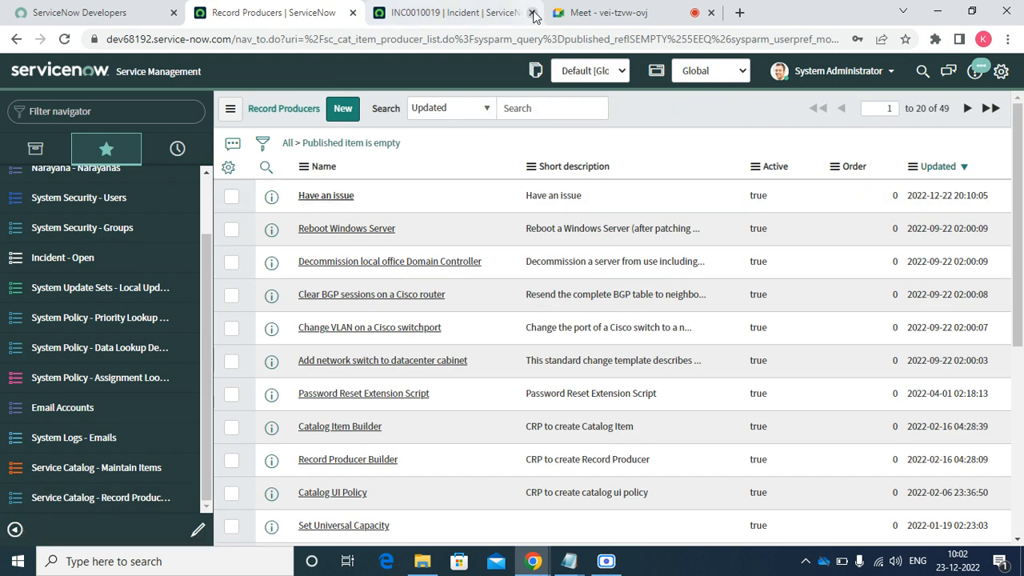
click(533, 13)
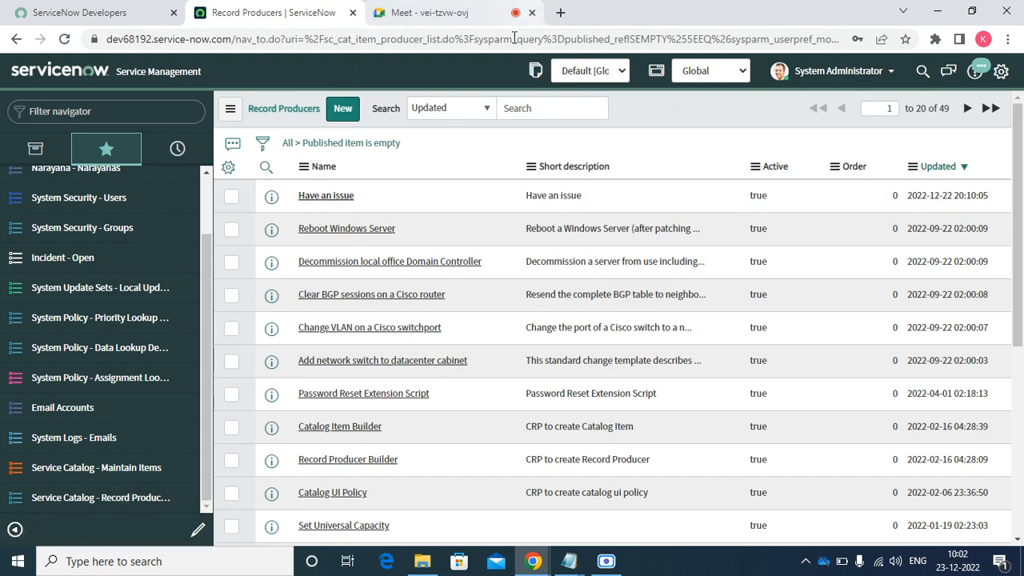
right_click(276, 206)
key(Escape)
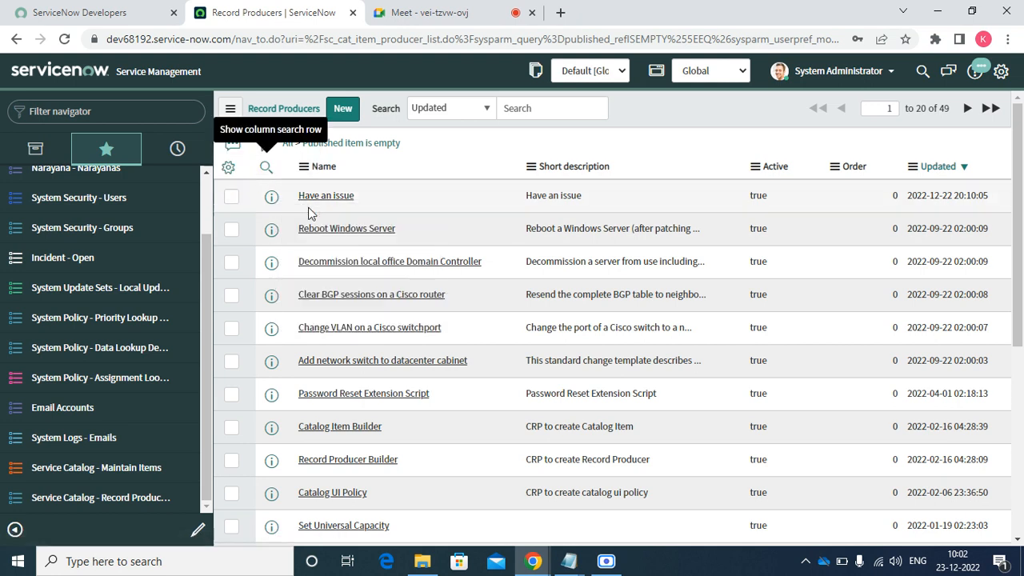
click(440, 12)
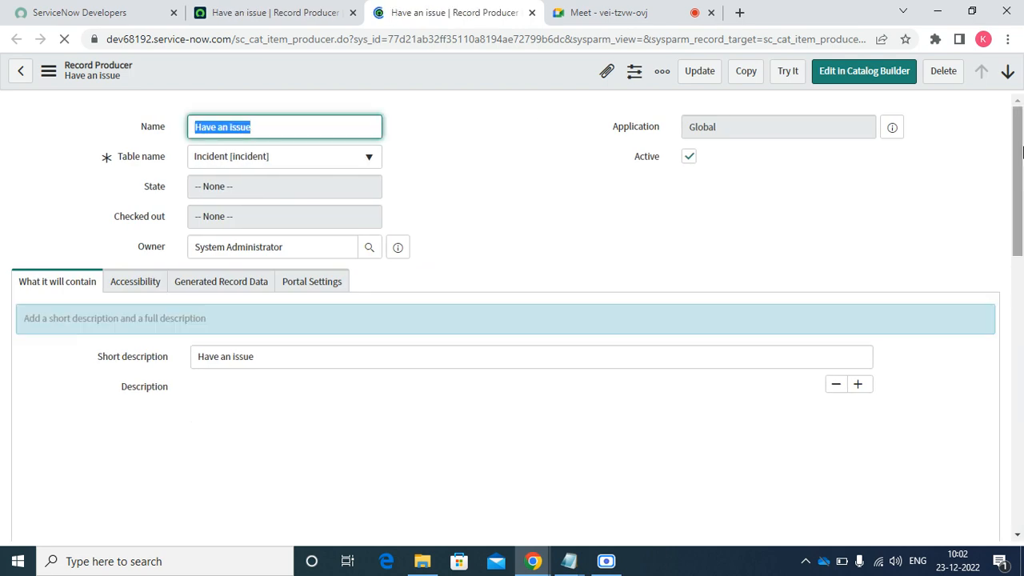
- Add one user from the Collection to Have an issue's Available for user list and save
drag(1022, 152, 1022, 424)
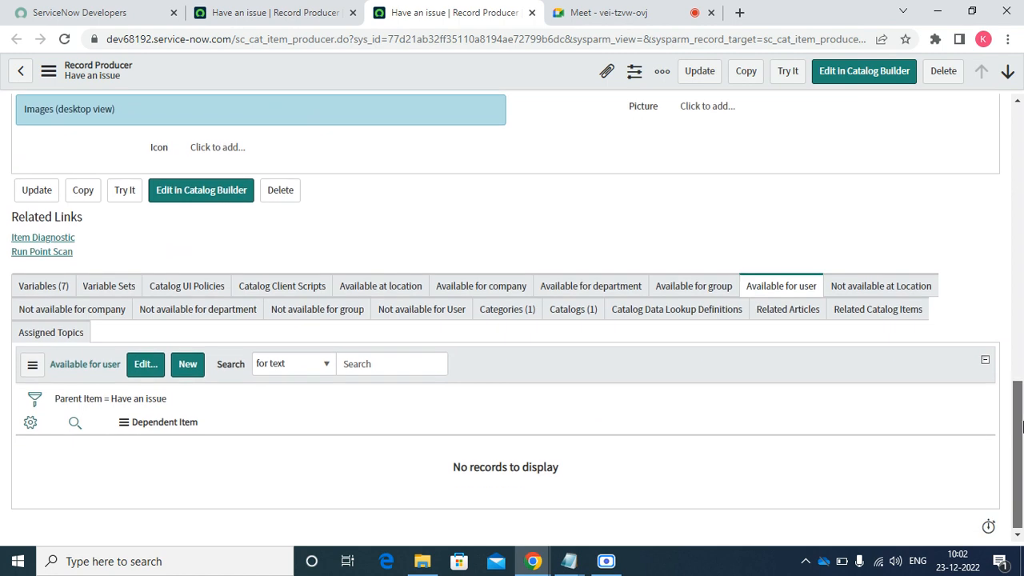
click(148, 370)
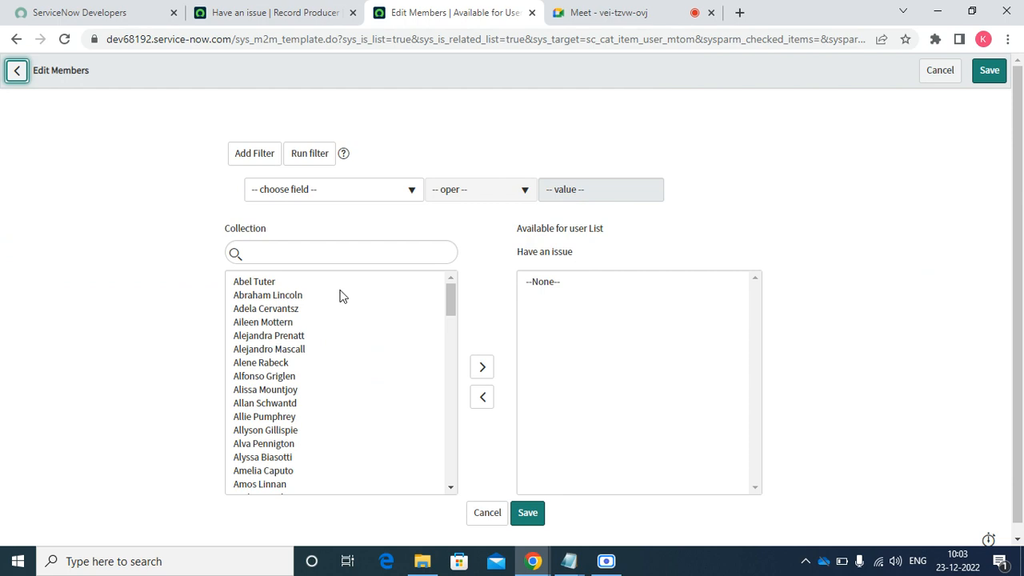
click(340, 295)
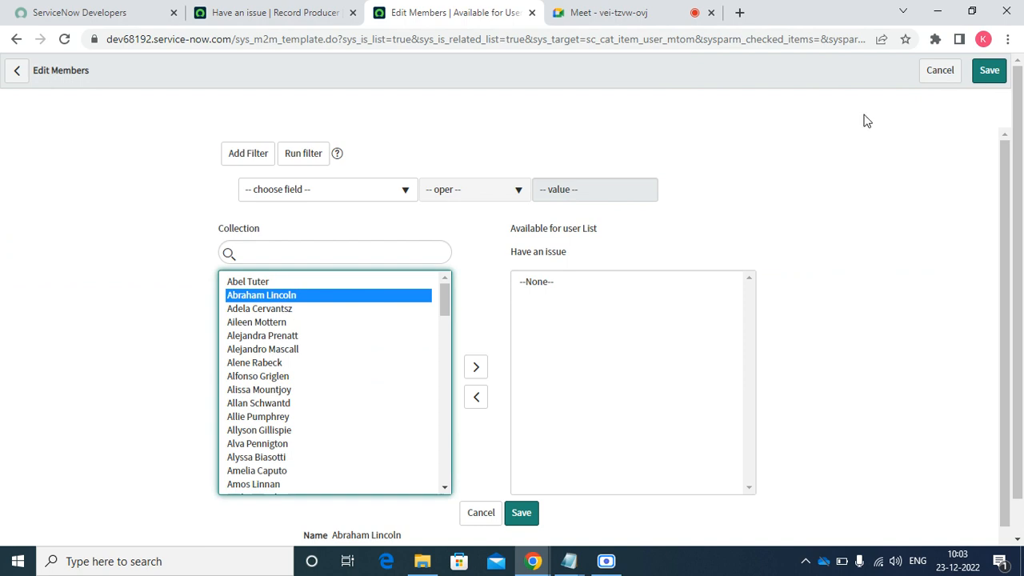
double_click(277, 284)
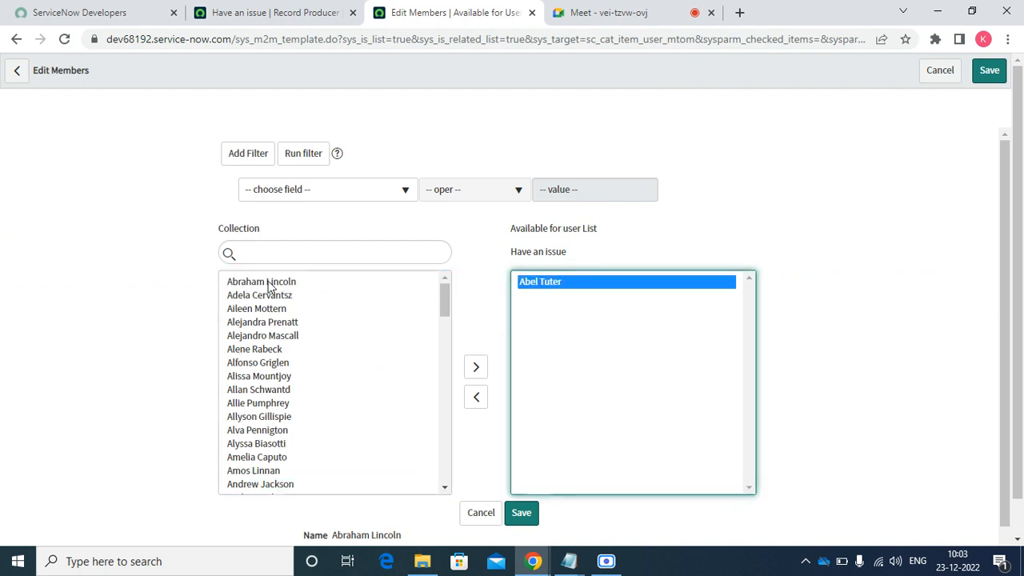
click(990, 71)
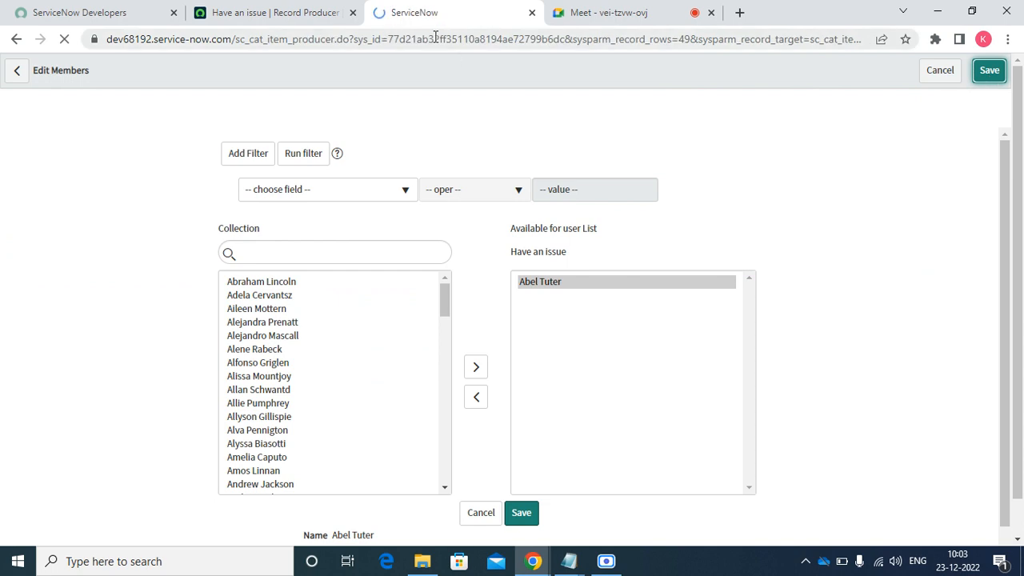
- Impersonate a regular user chosen from the user search
click(268, 16)
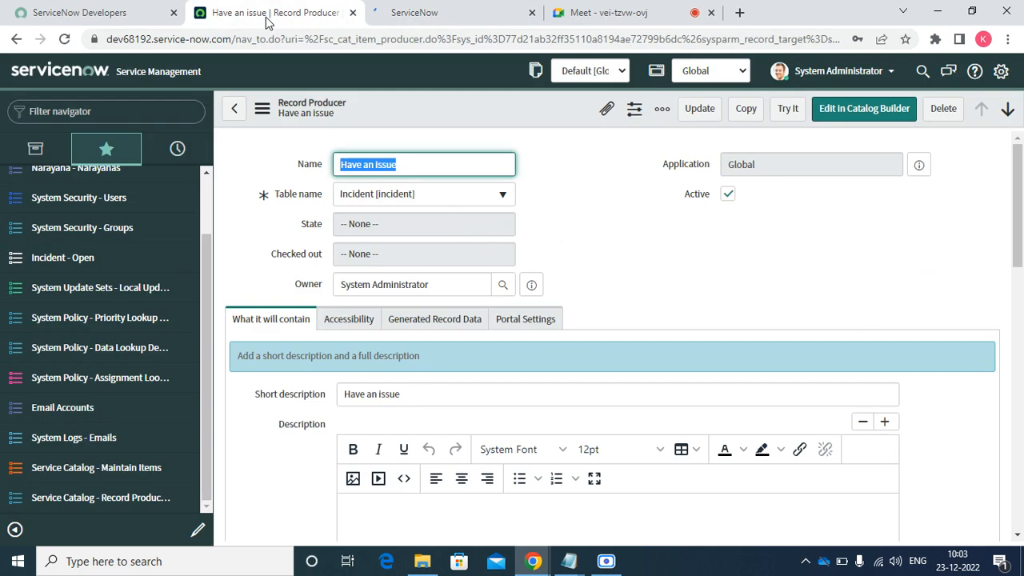
click(826, 73)
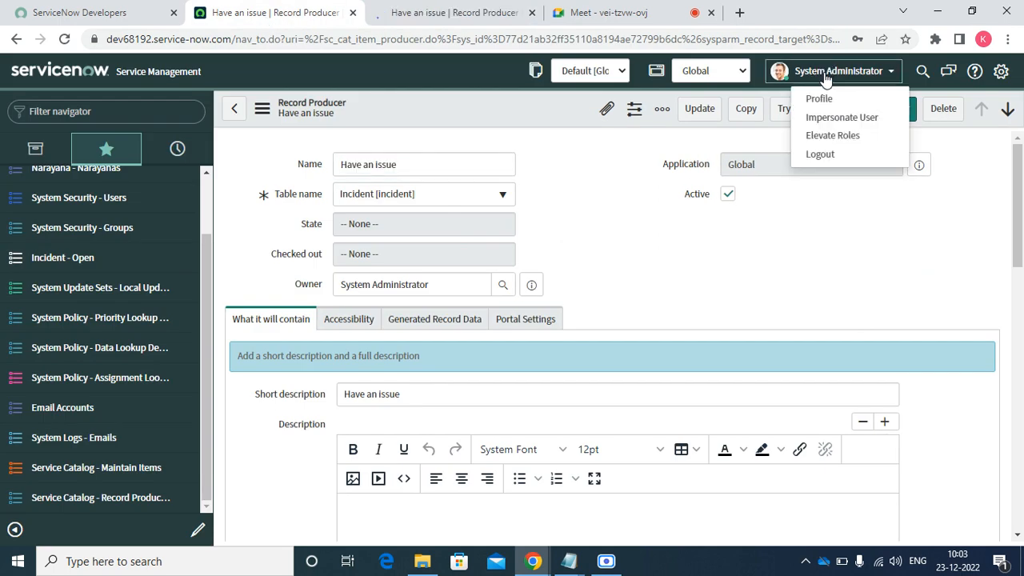
click(828, 117)
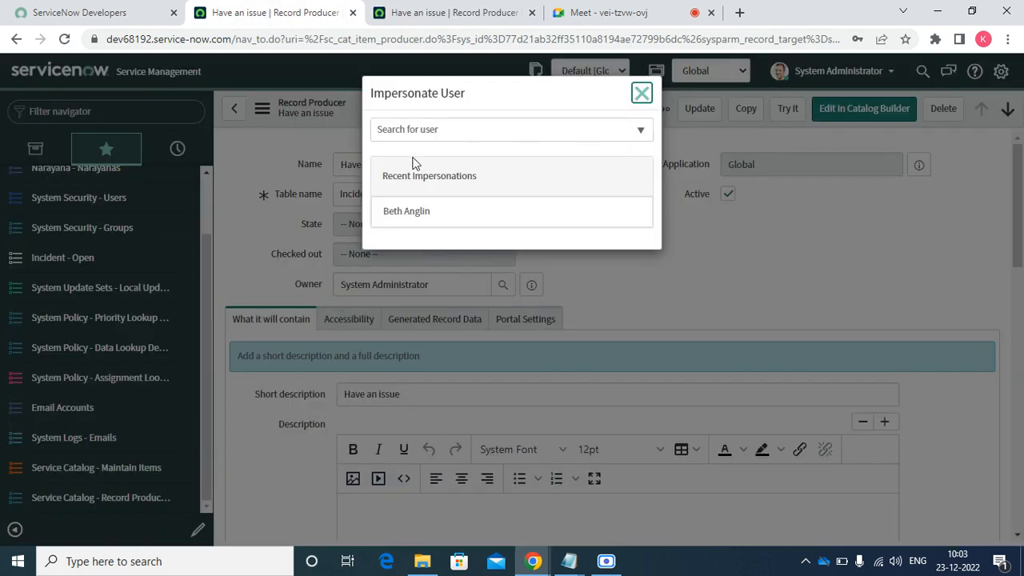
click(402, 134)
text(ab)
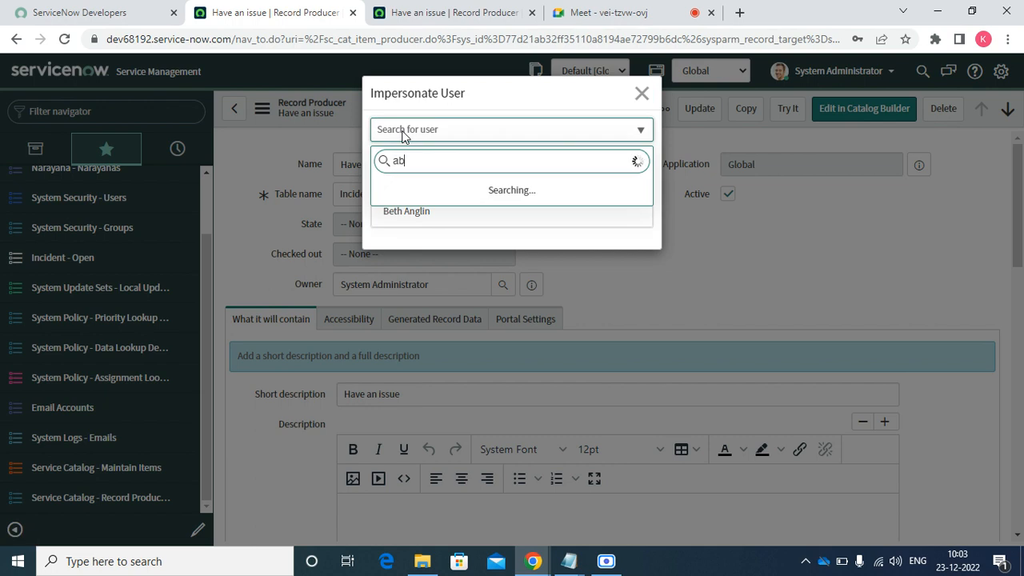
text(h)
key(BackSpace)
key(Down)
key(Return)
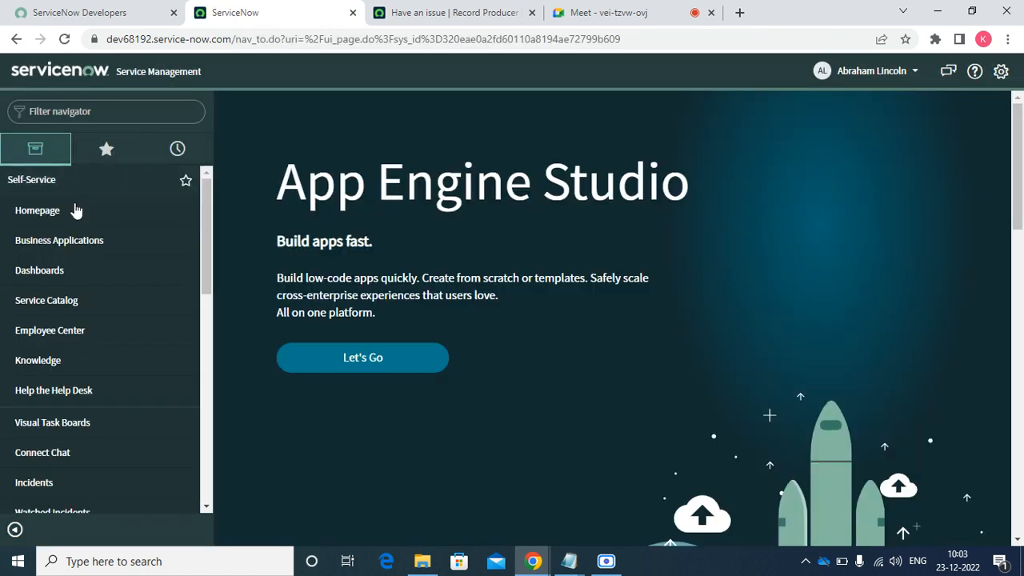
- Browse the Can We Help You? catalog category's items and compare them with the Have an issue producer
click(52, 300)
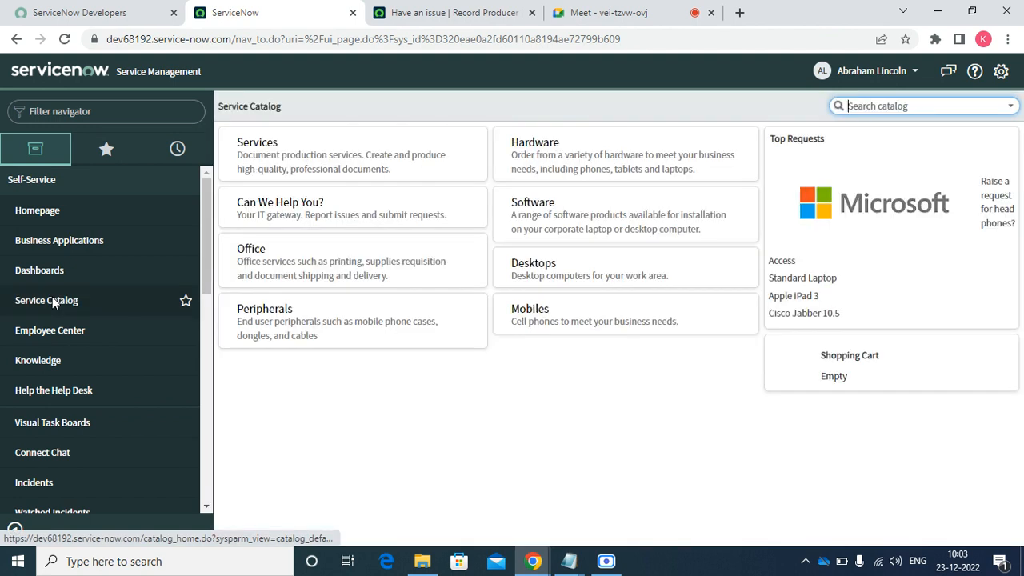
click(338, 216)
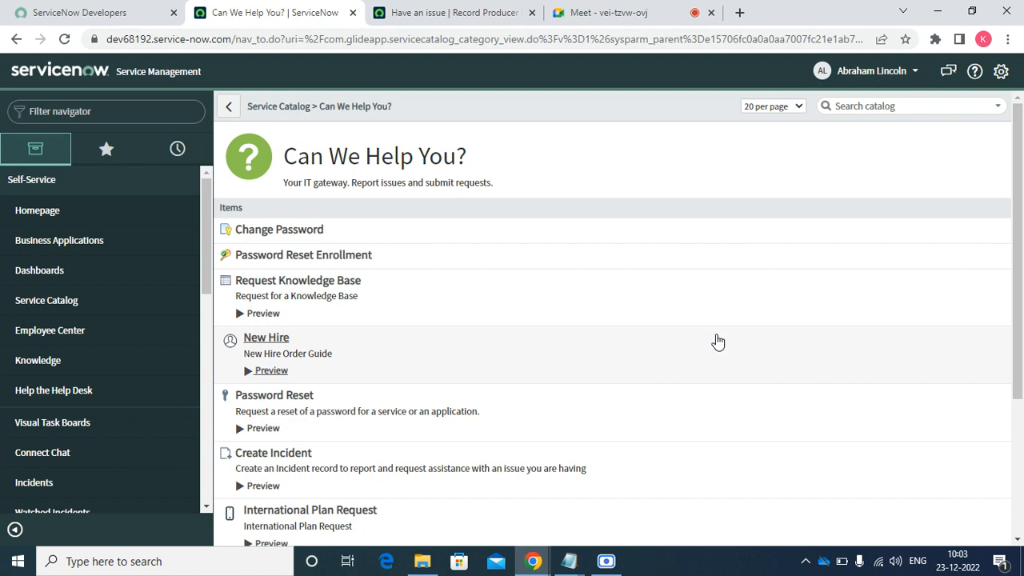
drag(1017, 256, 961, 236)
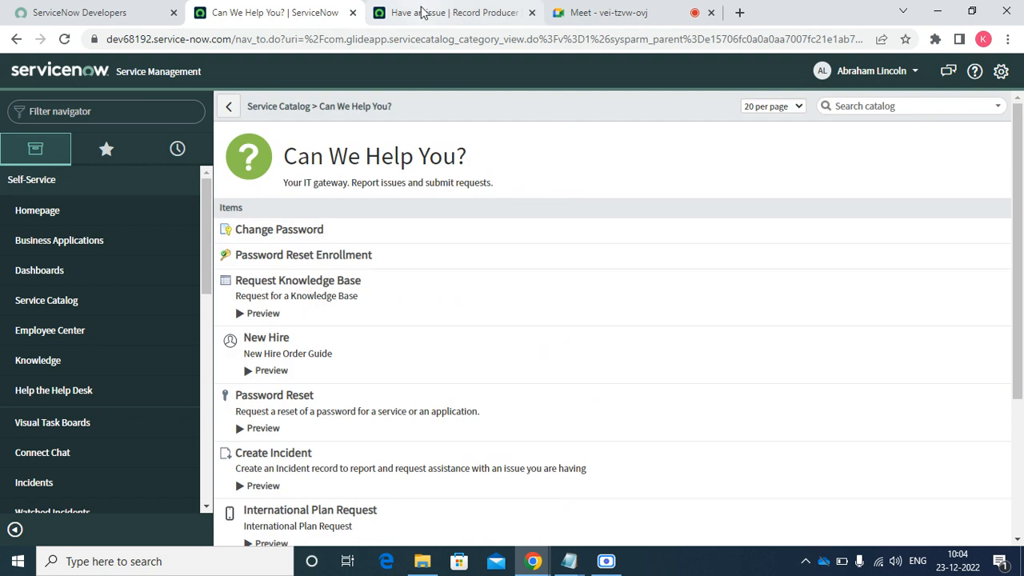
click(423, 12)
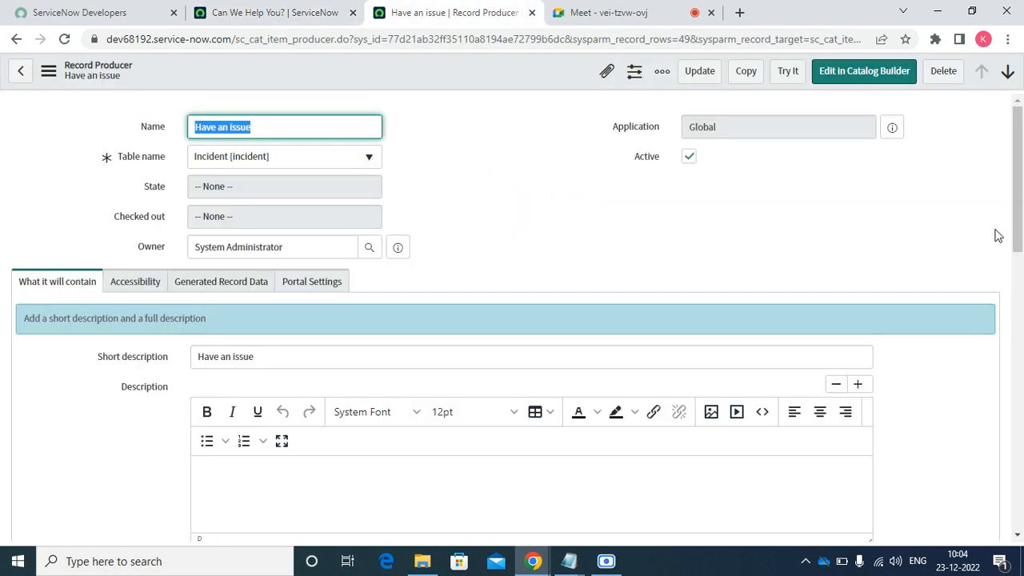
drag(1021, 190, 981, 170)
click(306, 11)
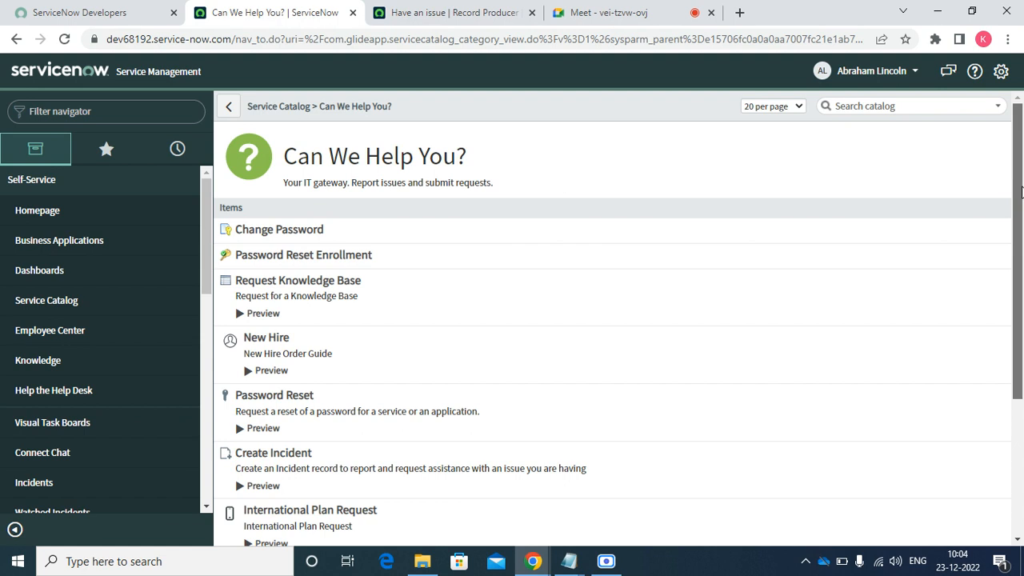
scroll(1022, 190, down, 3)
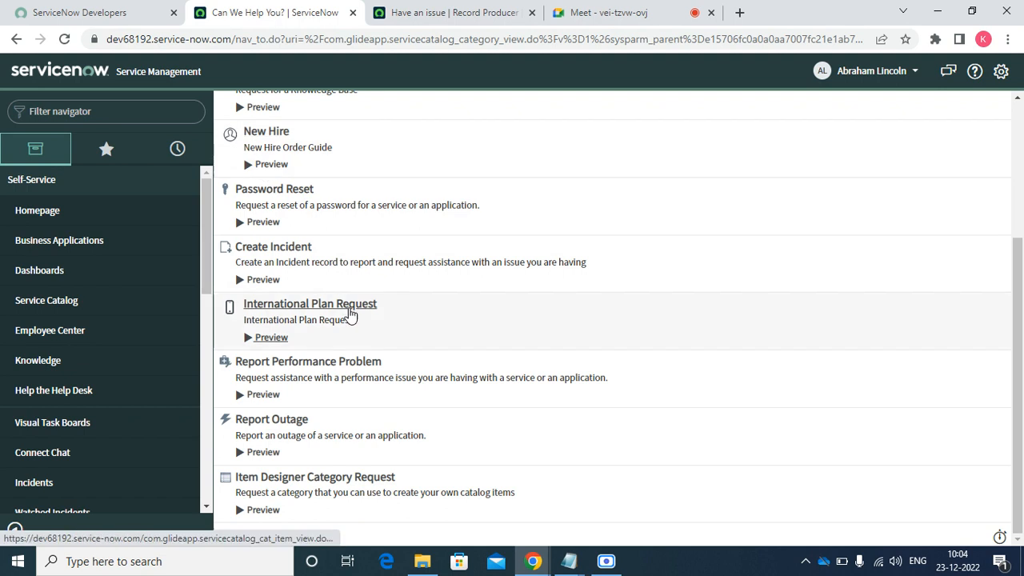
scroll(990, 327, up, 2)
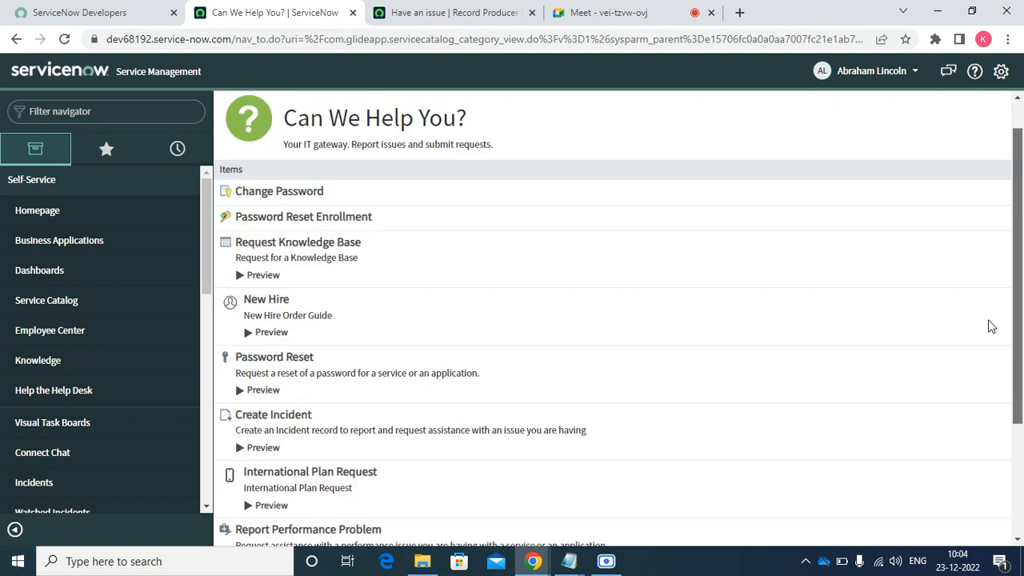
scroll(991, 326, up, 1)
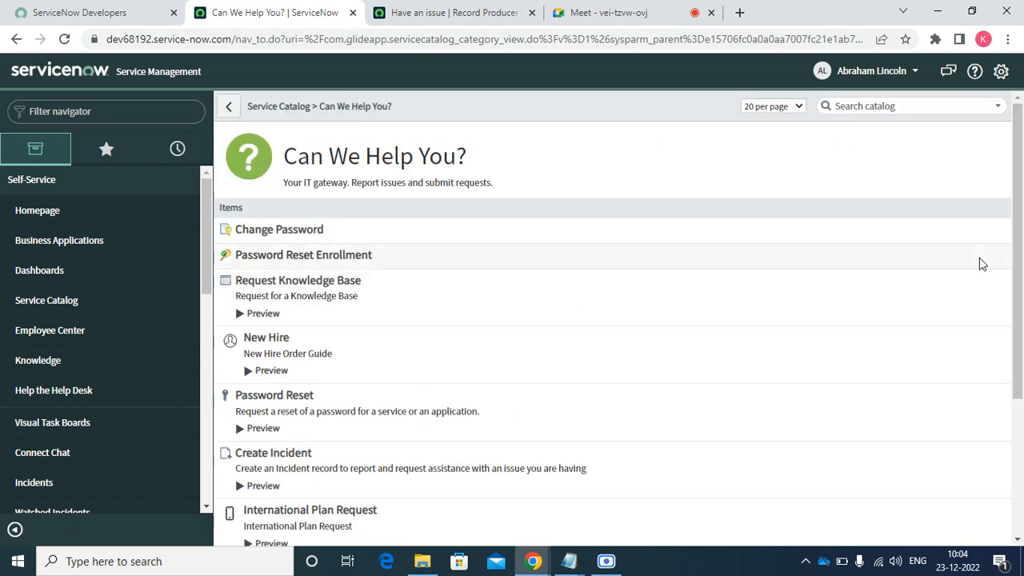
- End the current impersonation and impersonate a different user found by search
click(851, 80)
click(846, 115)
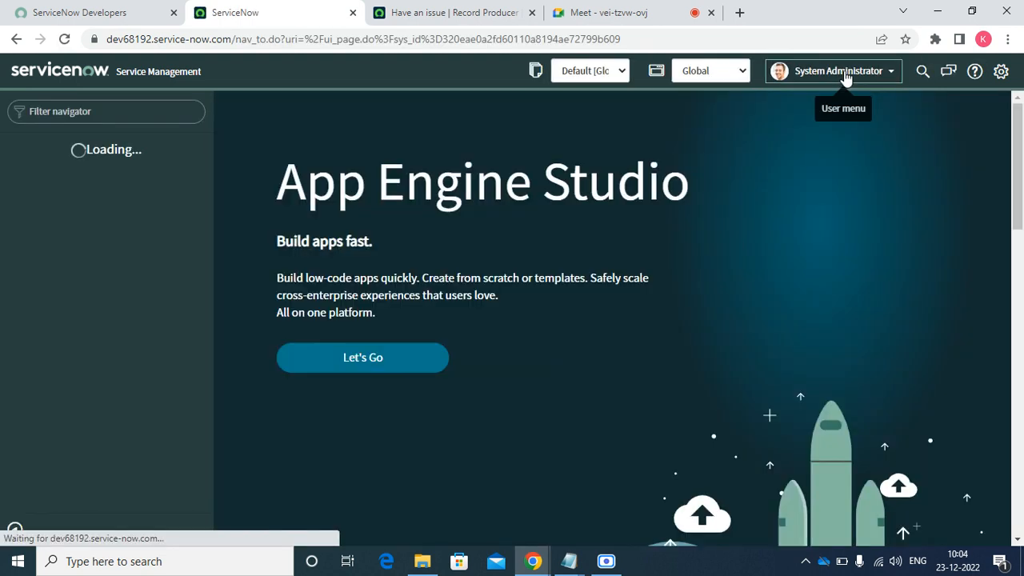
click(846, 77)
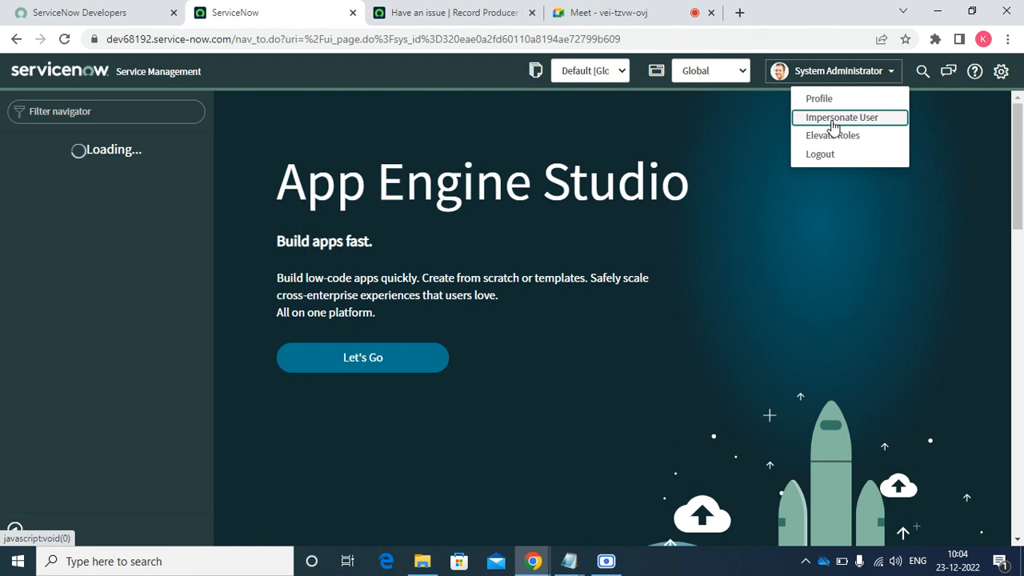
click(832, 121)
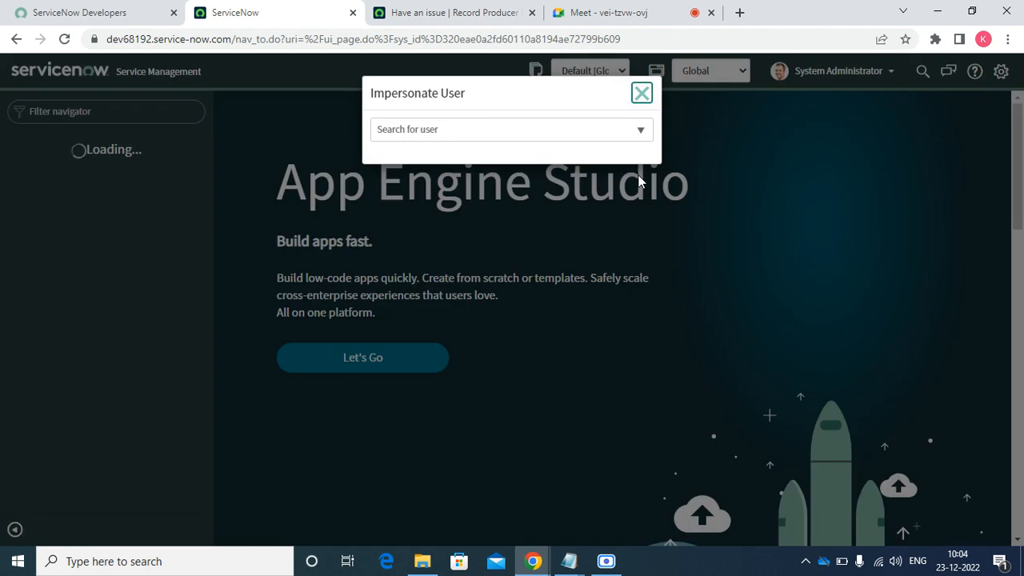
click(409, 130)
text(abel)
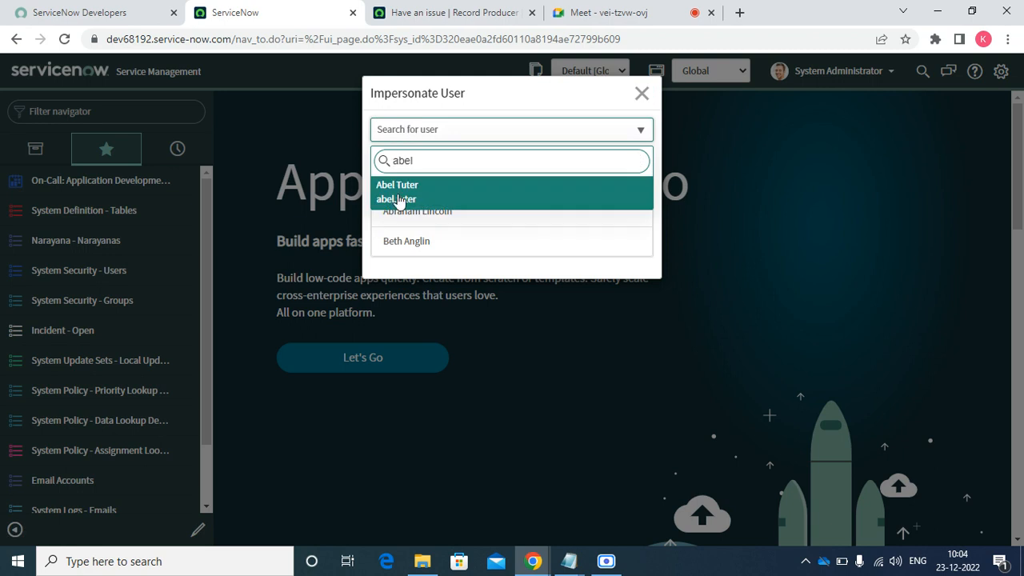
click(397, 198)
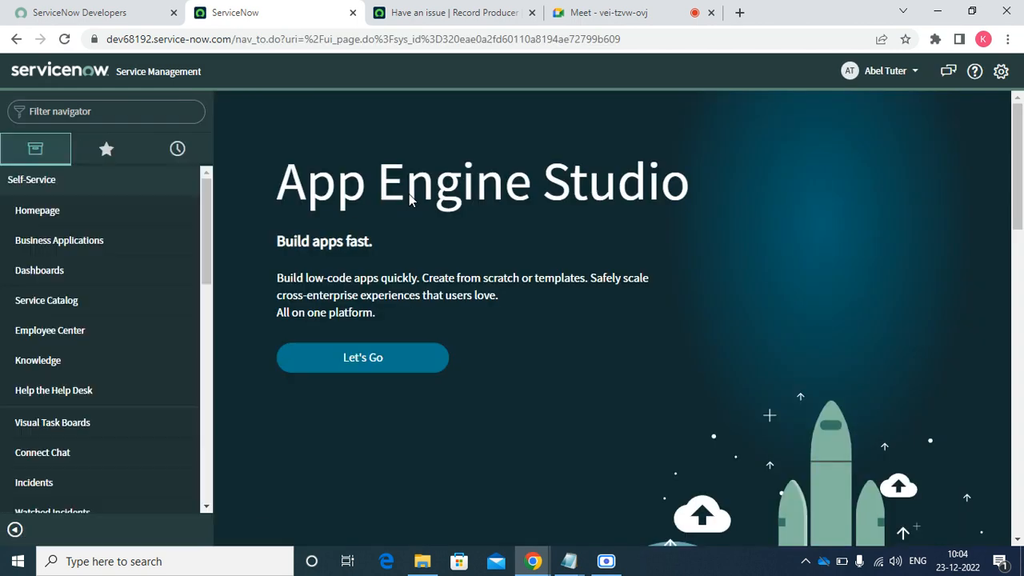
- Open the Have an issue item under Can We Help You?, then end the impersonation
click(60, 303)
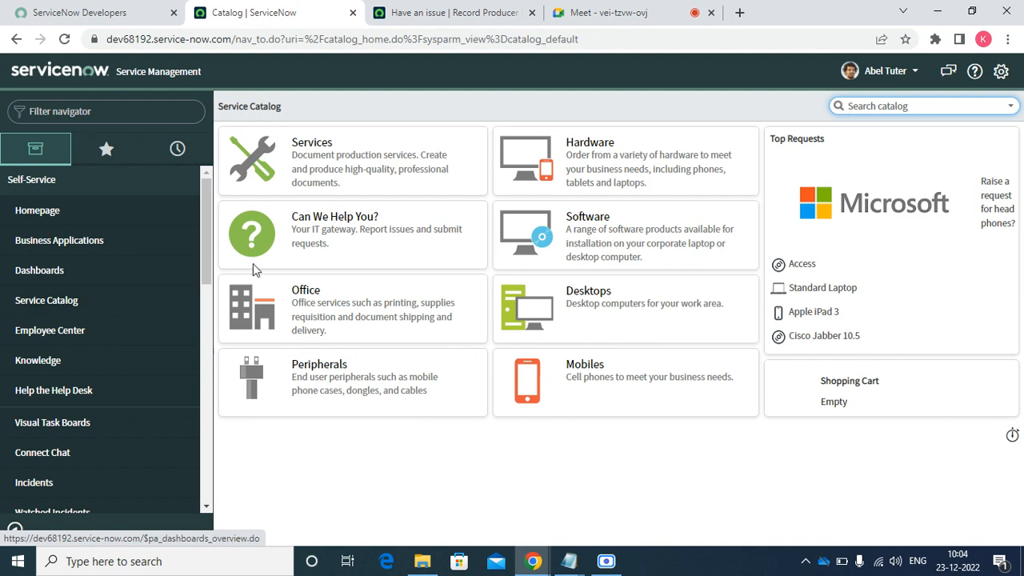
click(313, 231)
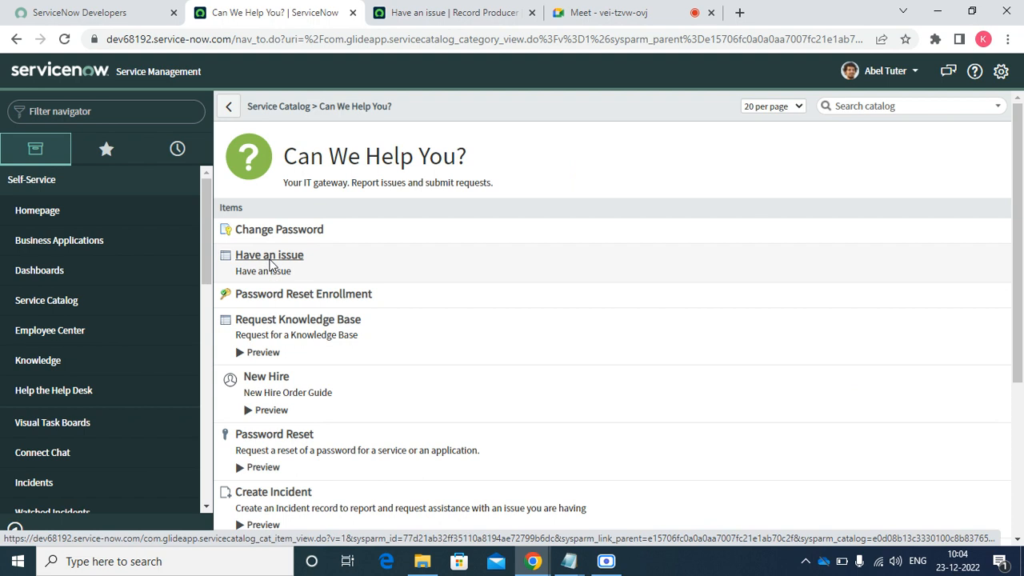
click(270, 261)
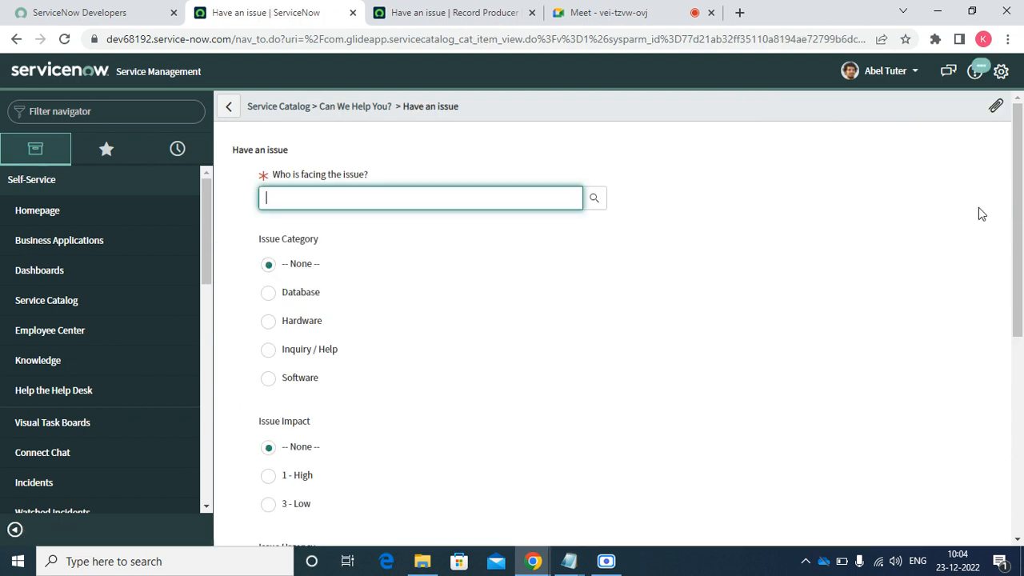
drag(1023, 204, 1018, 104)
click(884, 73)
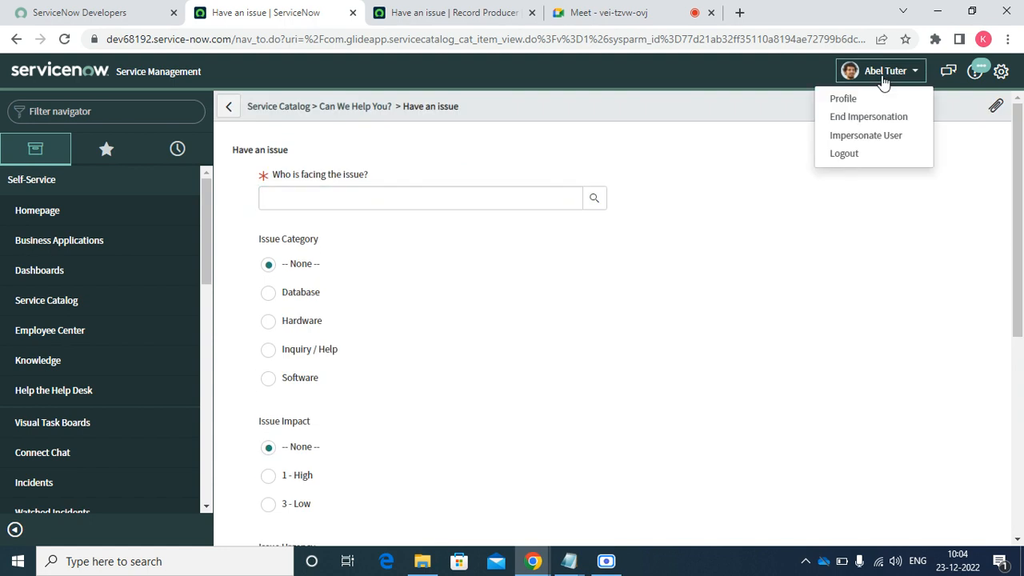
click(854, 120)
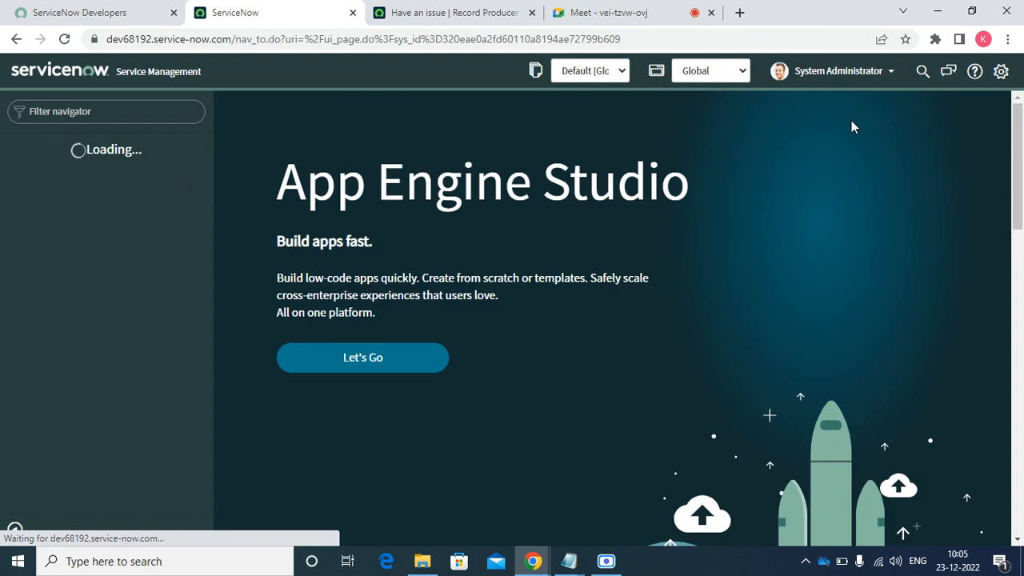
- Check the Have an issue producer's Not available at Location, Not available for company and Available at location lists
click(480, 10)
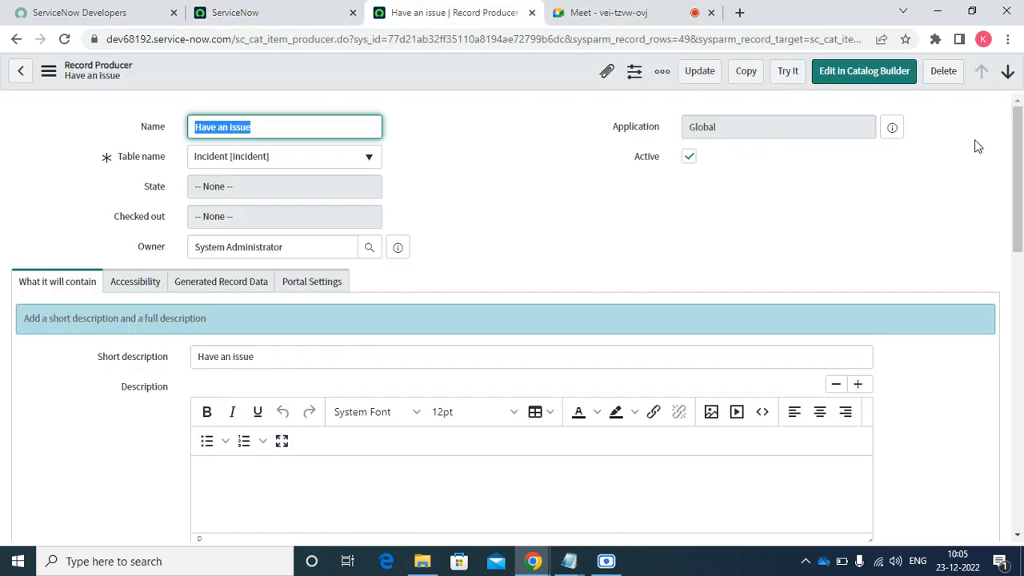
drag(1019, 157, 1022, 463)
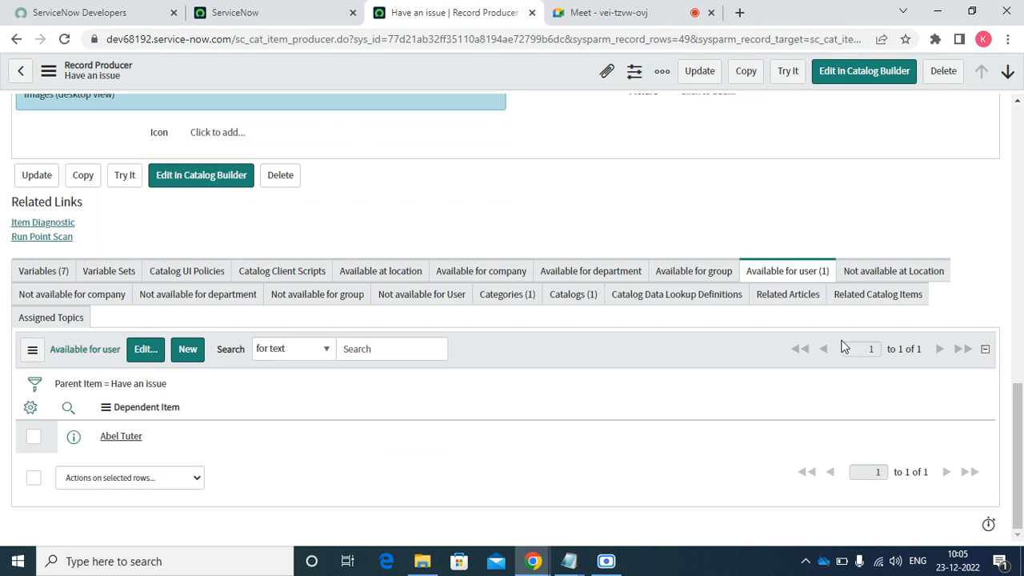
click(890, 274)
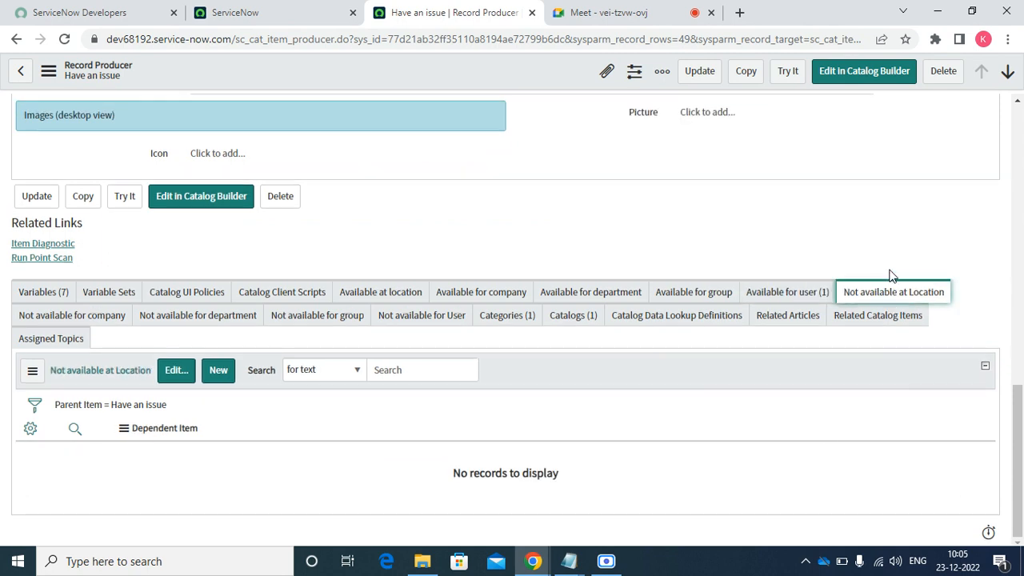
click(86, 320)
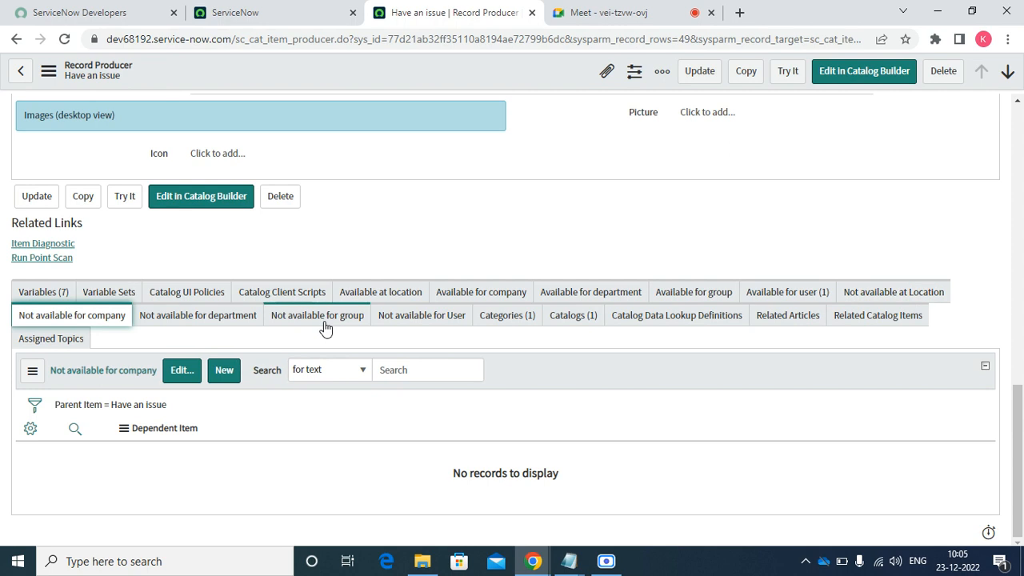
click(413, 294)
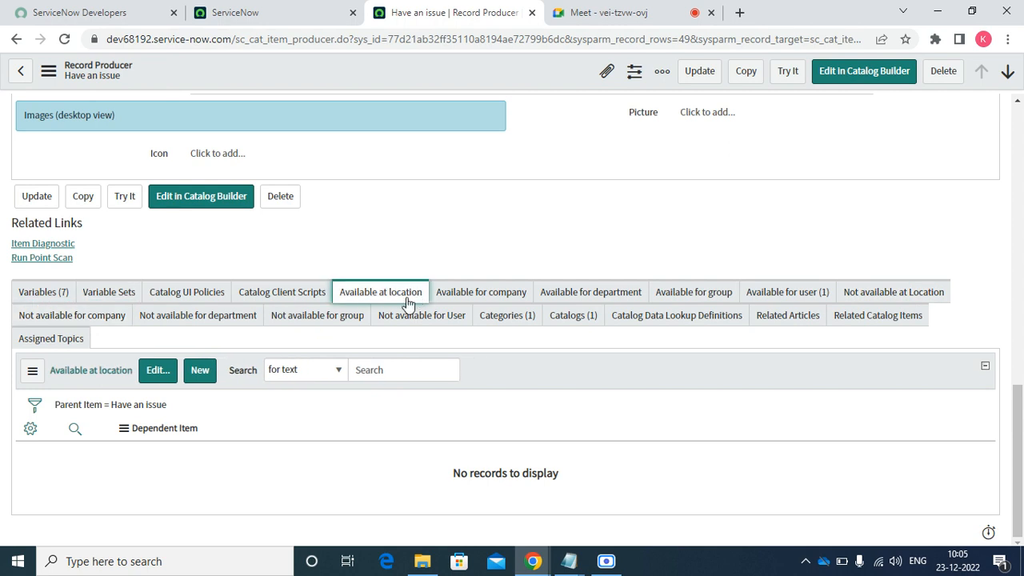
click(158, 370)
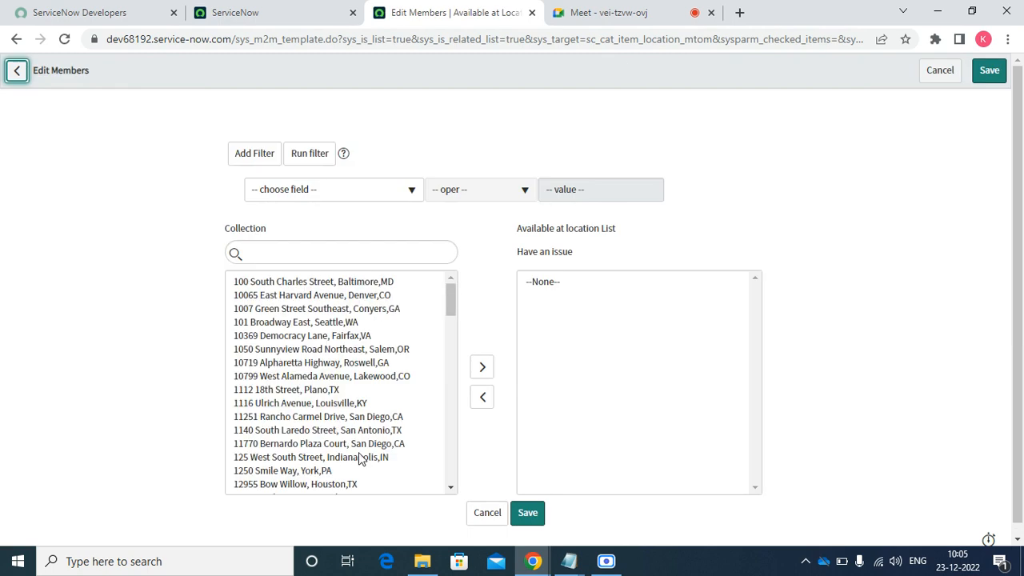
click(491, 516)
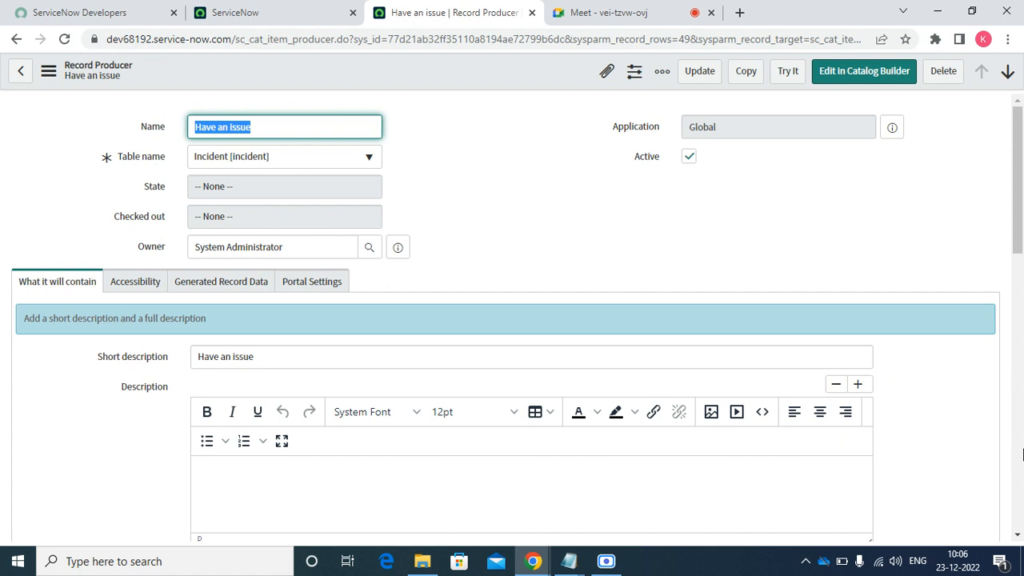
drag(1018, 247, 1019, 532)
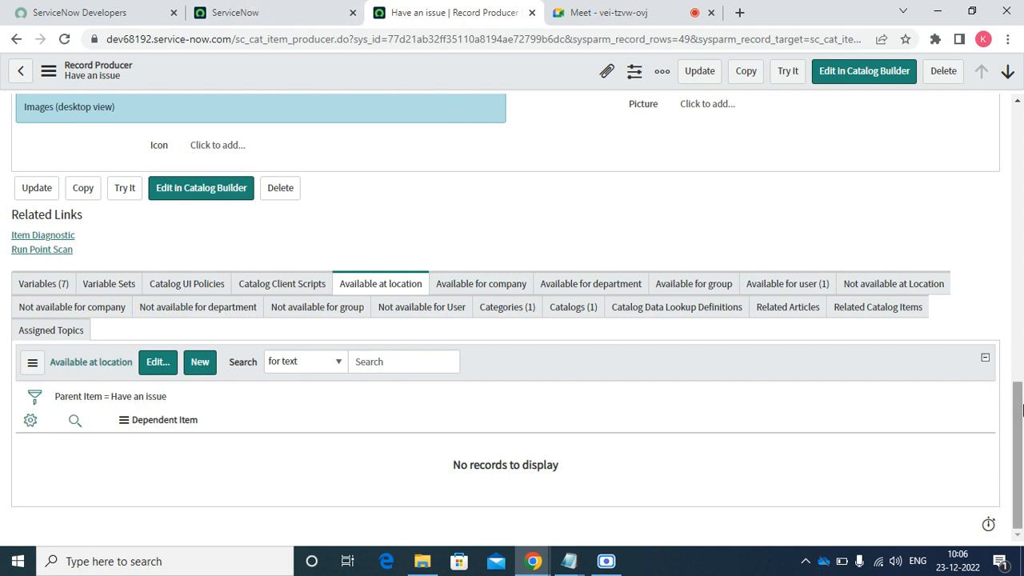
drag(1019, 376, 926, 128)
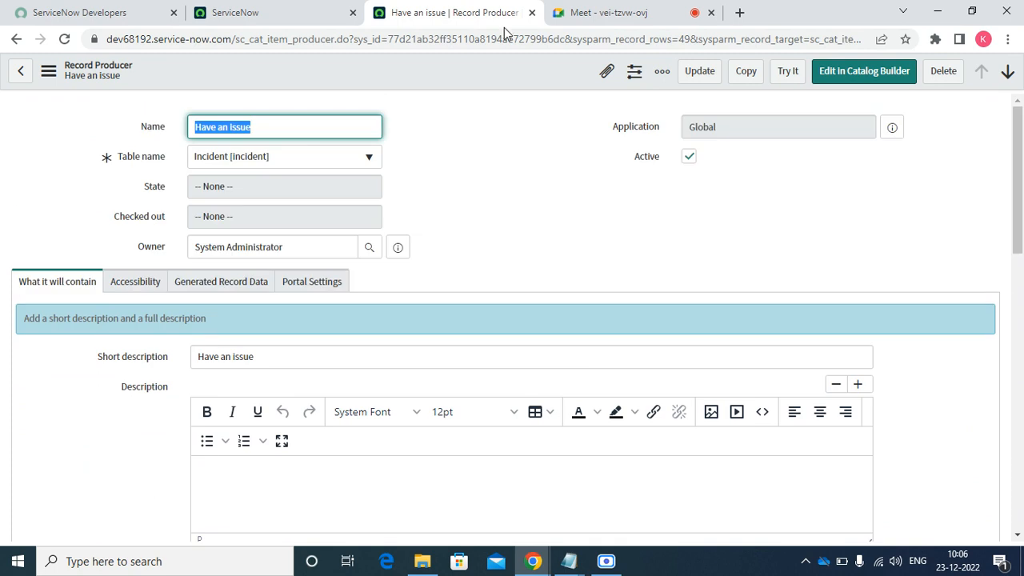
- Filter the navigator for 'ass', open Assignment Data Lookups, and open the Inquiry / Help rule in a new tab
click(317, 21)
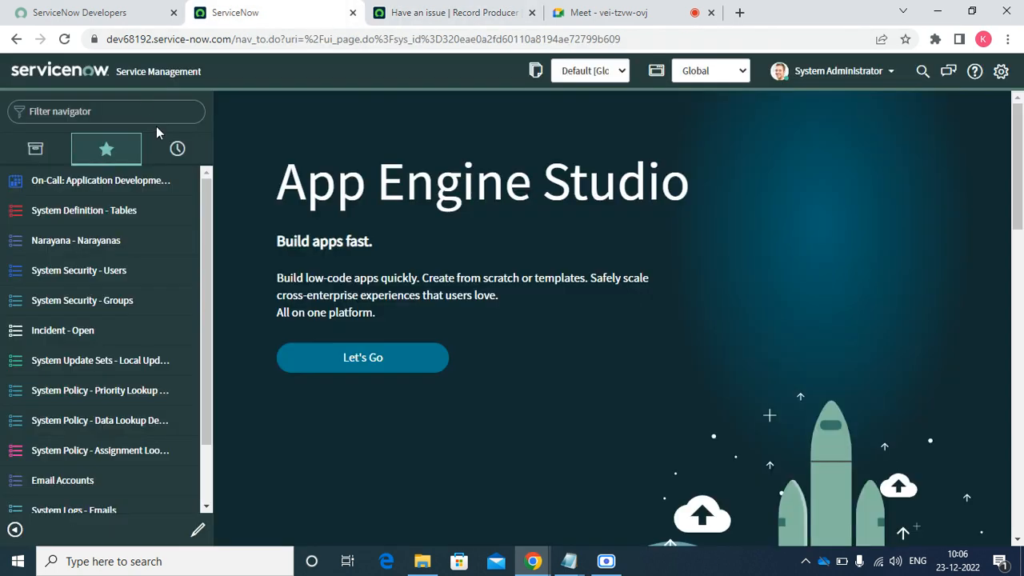
click(129, 112)
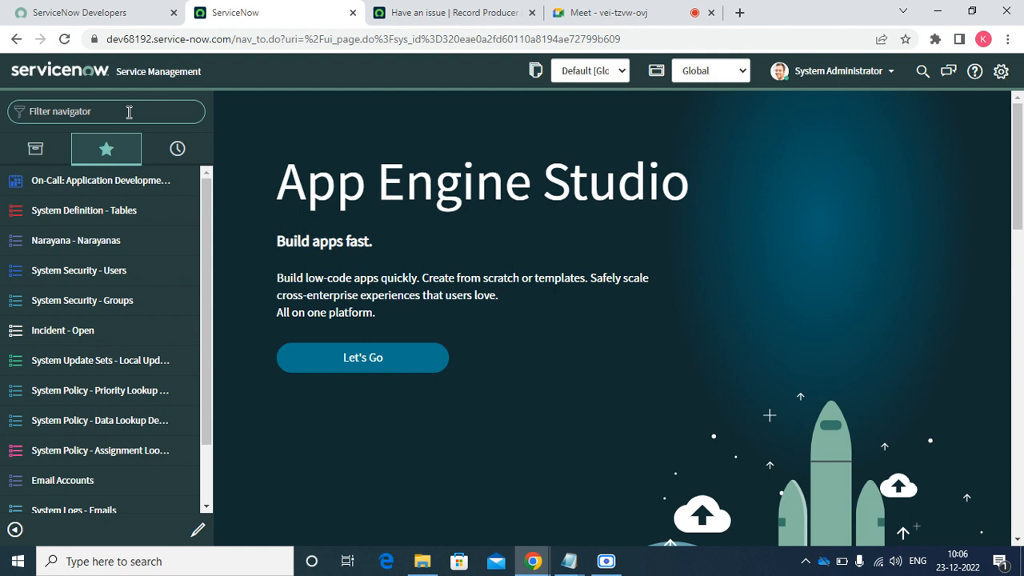
text(ass)
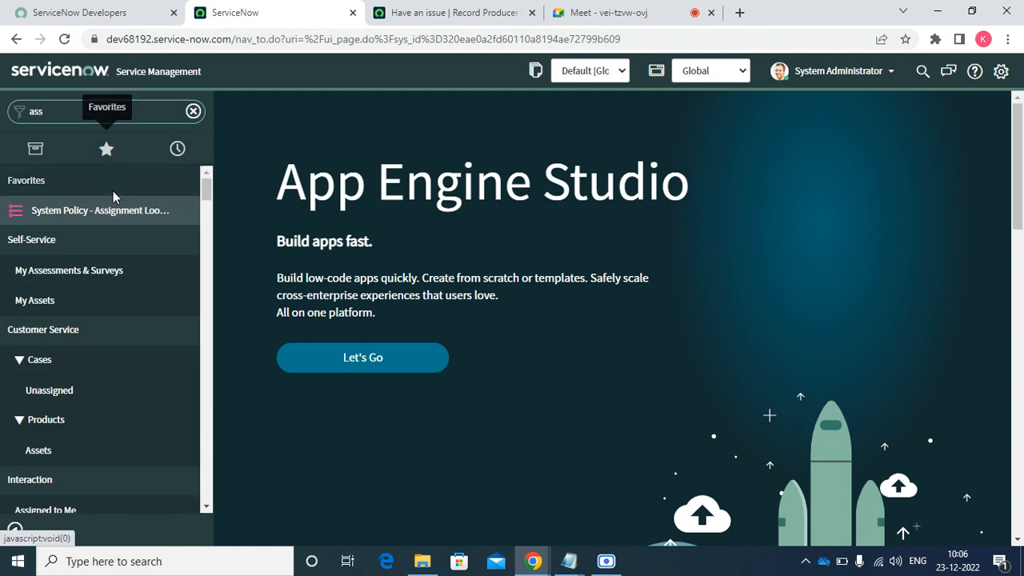
click(95, 210)
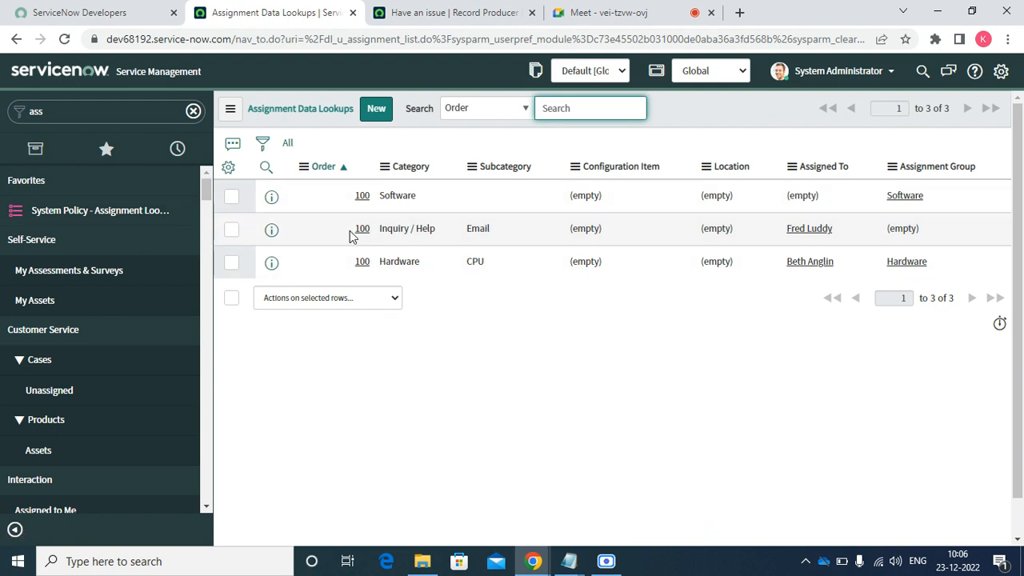
right_click(270, 231)
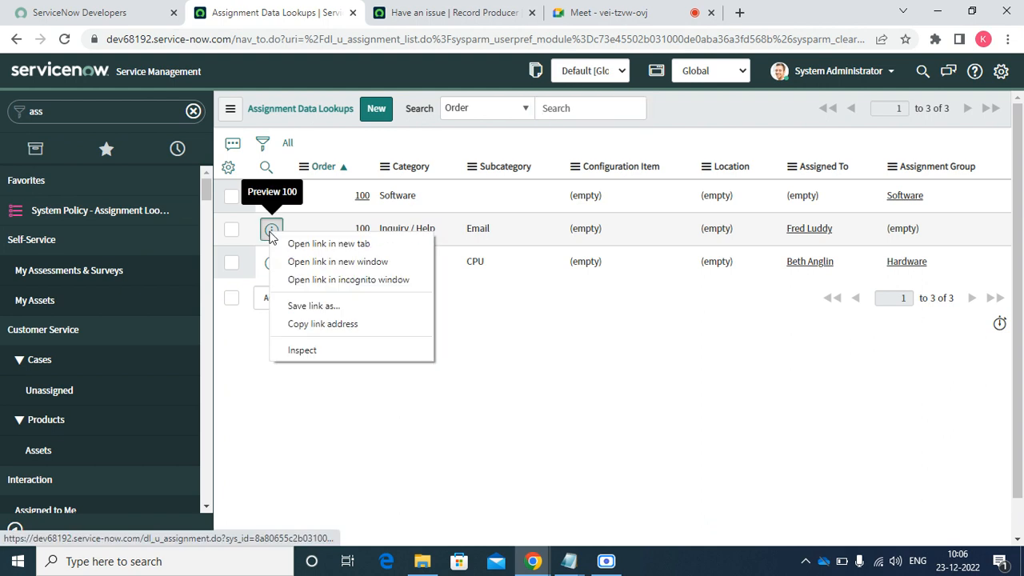
click(328, 244)
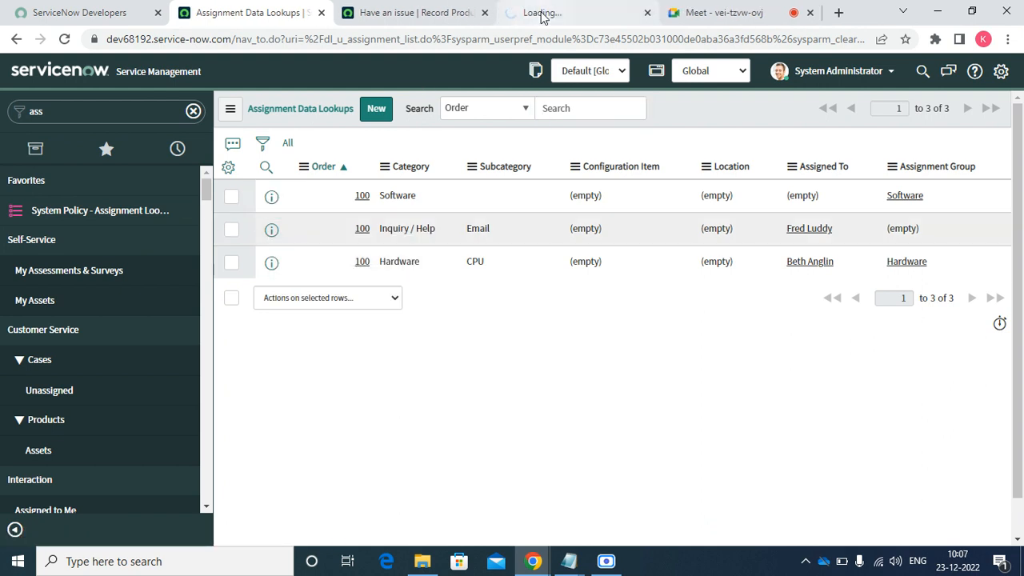
- Save the Inquiry / Help lookup with Subcategory -- None --, no assigned user, and Service Desk group
click(542, 13)
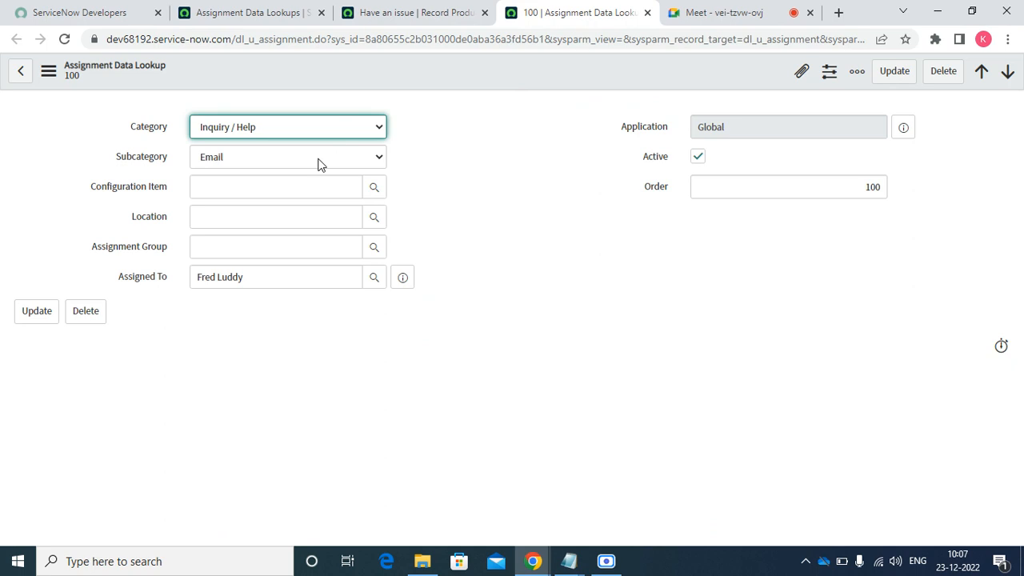
click(320, 163)
click(269, 176)
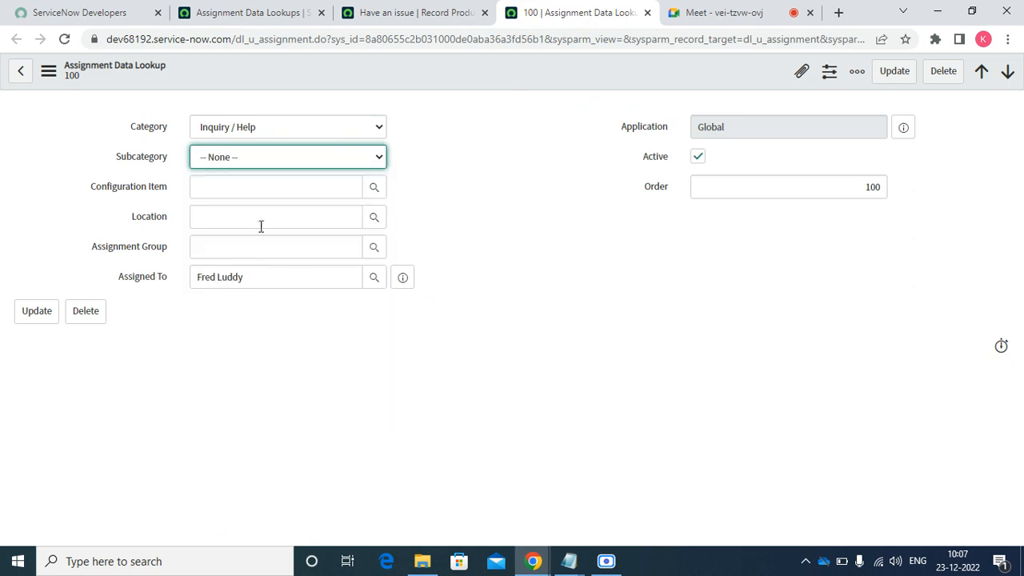
triple_click(261, 278)
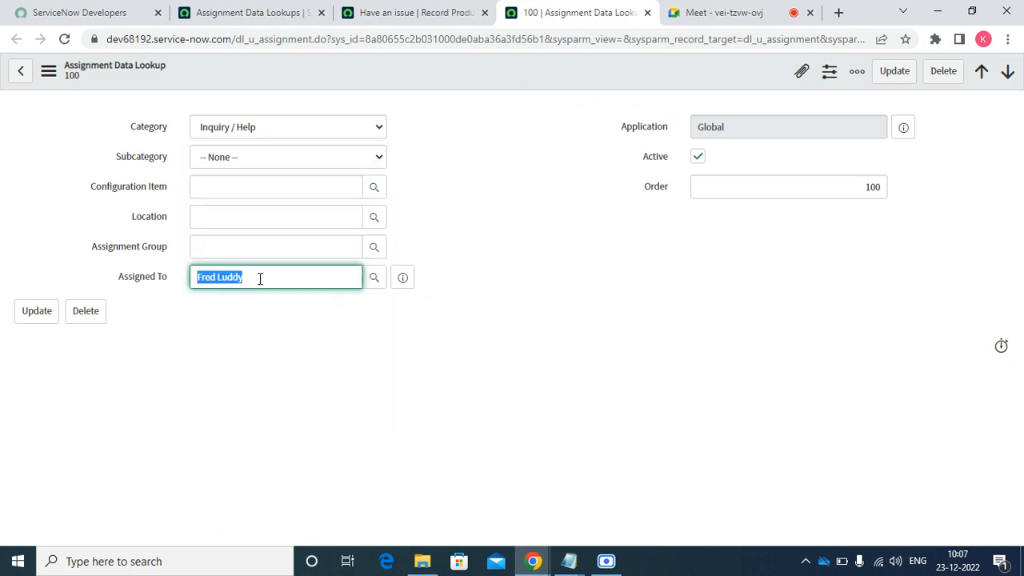
key(BackSpace)
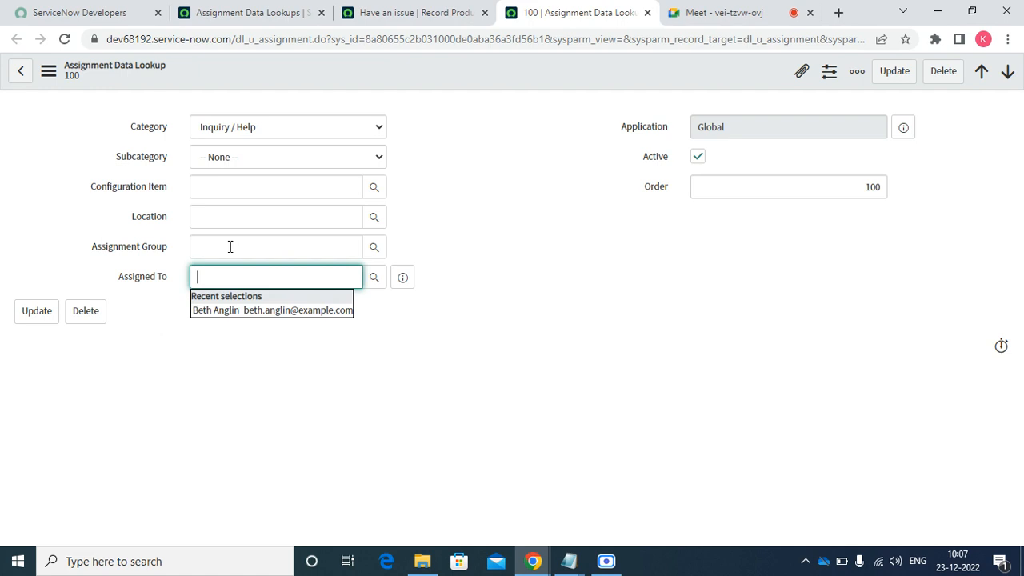
click(230, 247)
text(Ser)
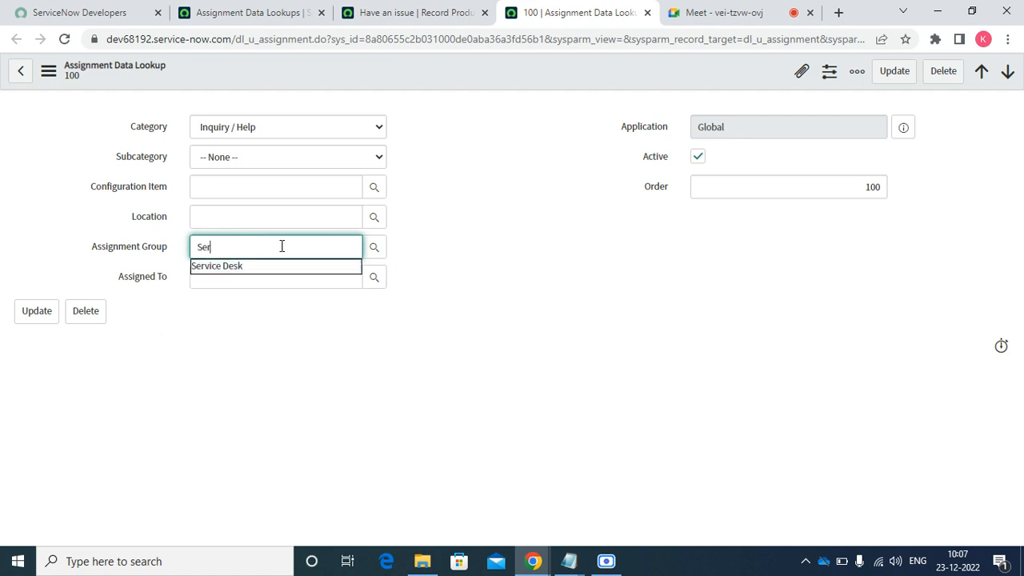
click(248, 268)
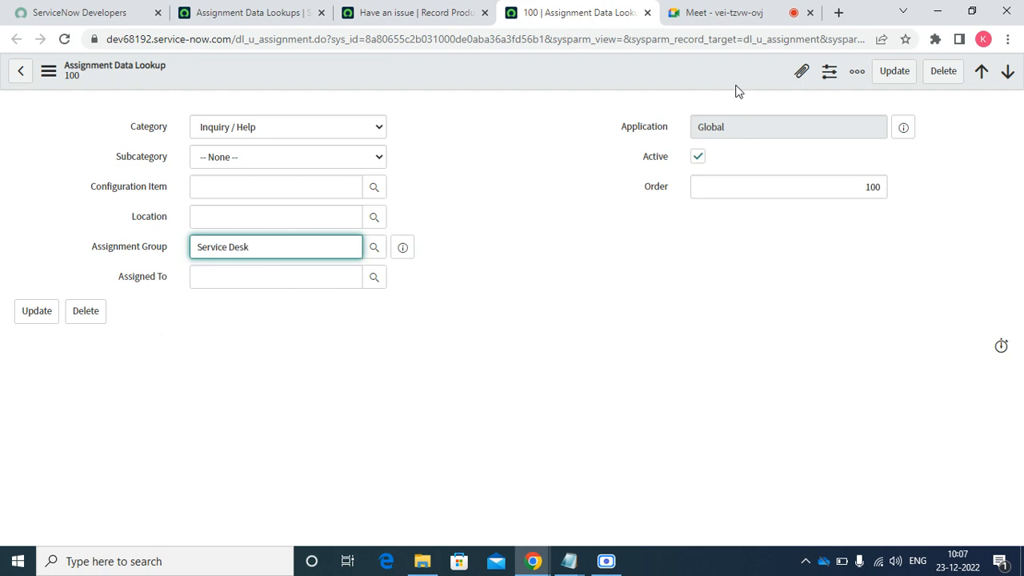
click(686, 85)
right_click(685, 85)
click(697, 92)
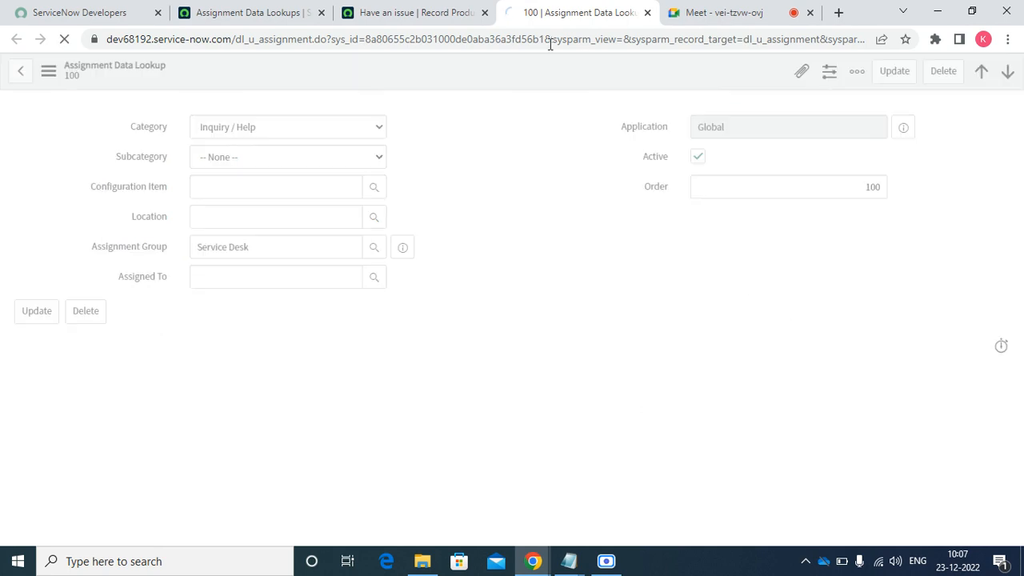
- Open the Hardware lookup rule, set its Subcategory to -- None --, and save it
click(427, 14)
click(245, 9)
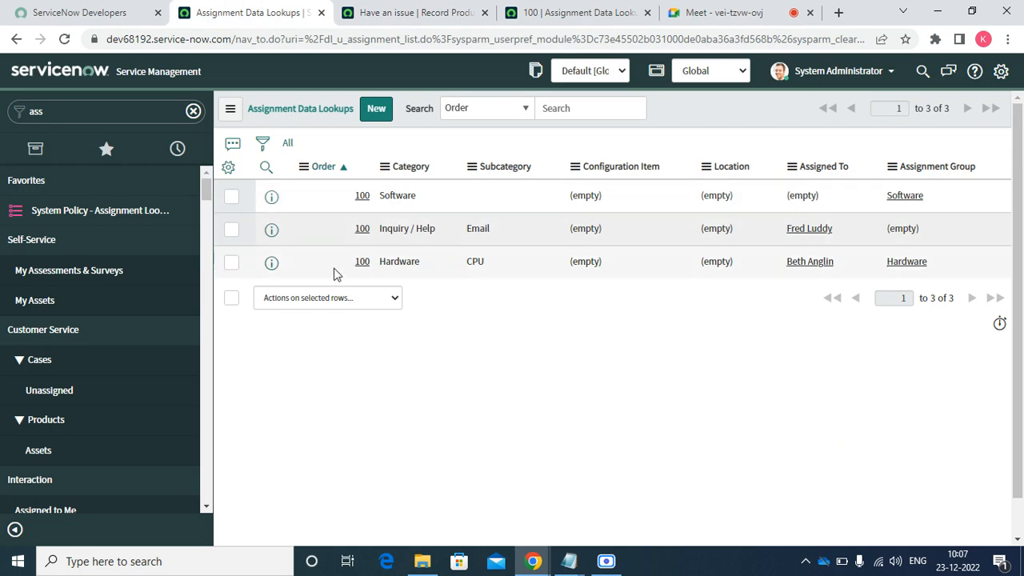
right_click(270, 264)
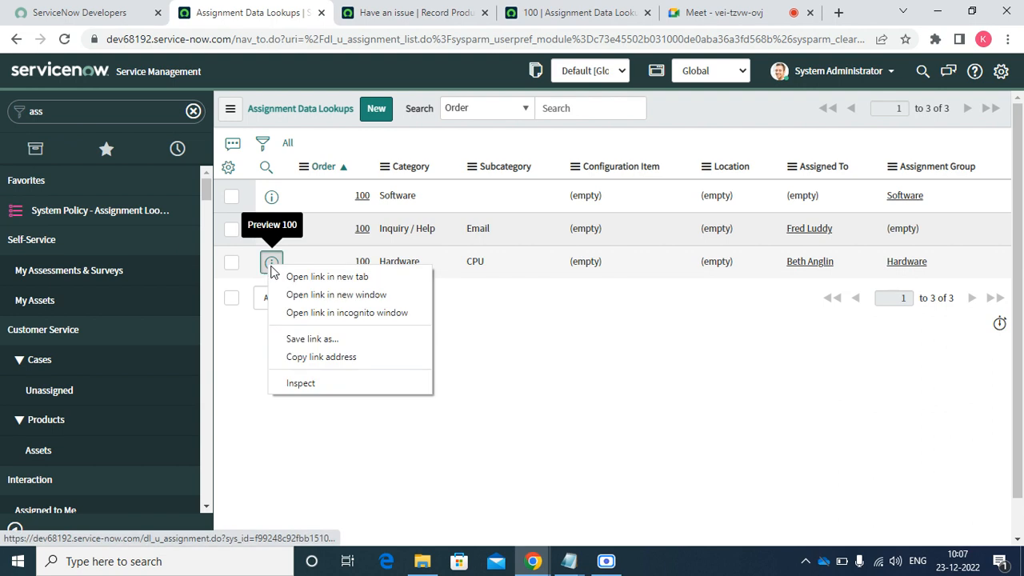
click(292, 282)
click(616, 12)
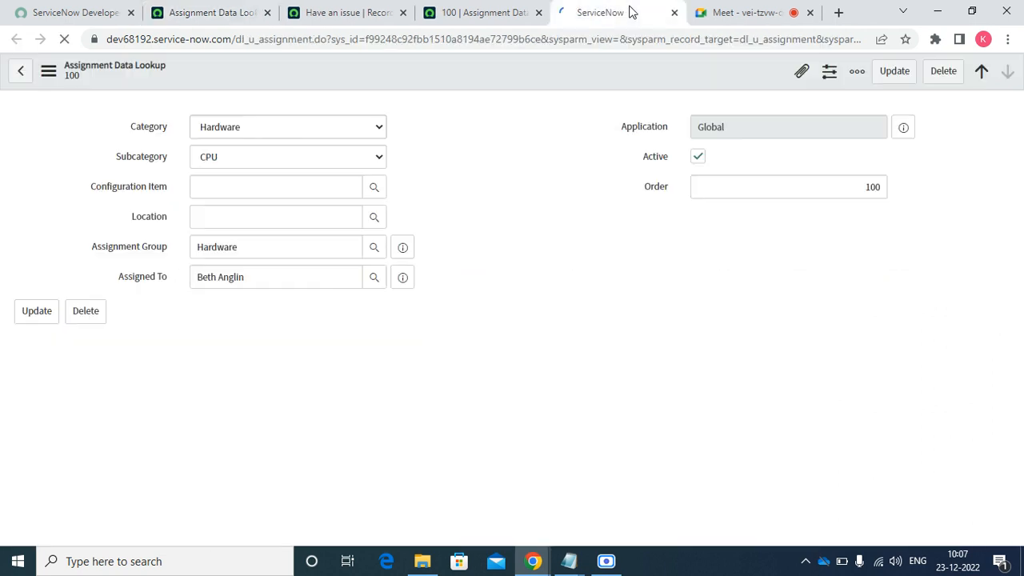
click(270, 164)
click(245, 176)
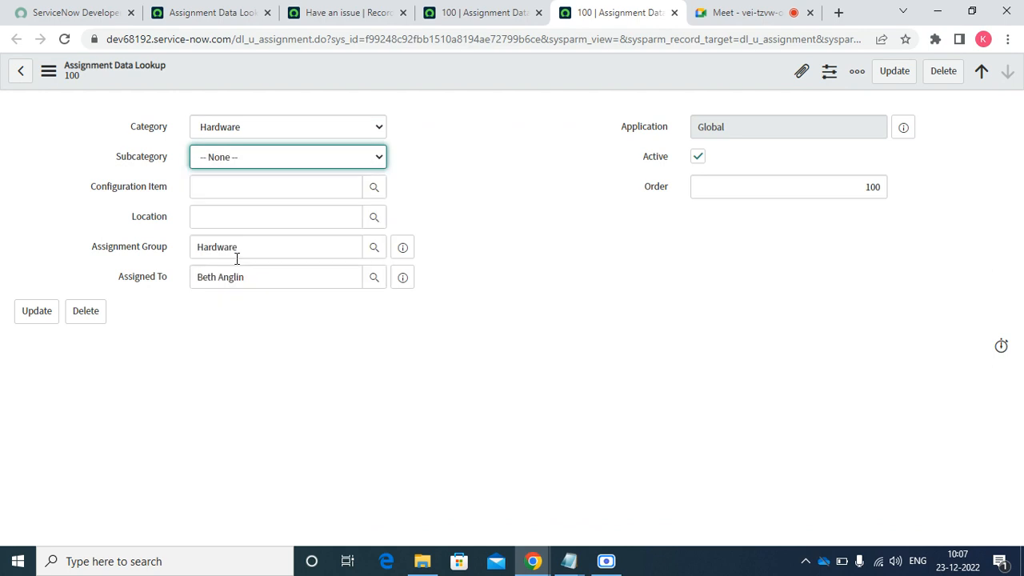
click(264, 277)
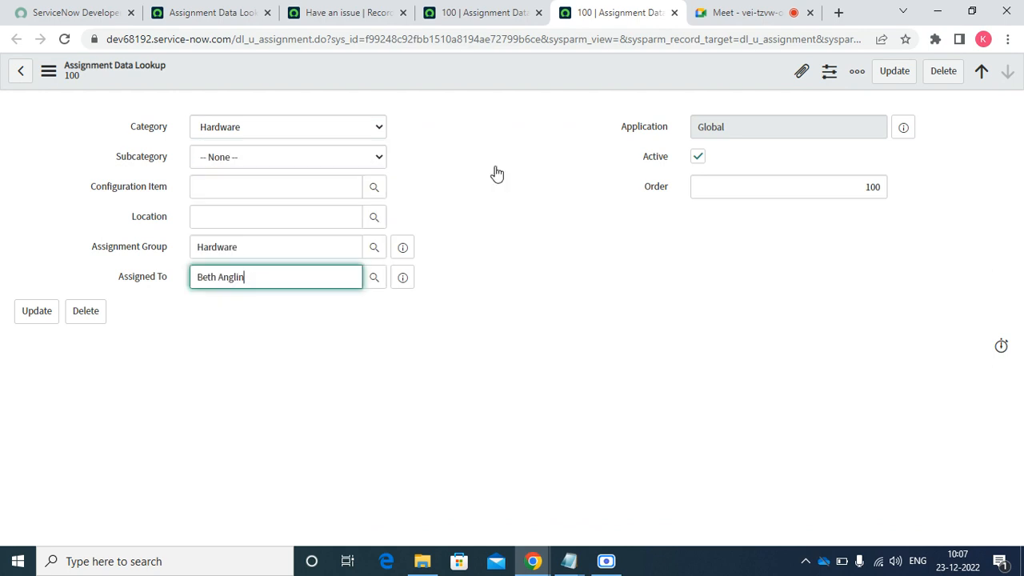
click(895, 72)
click(373, 15)
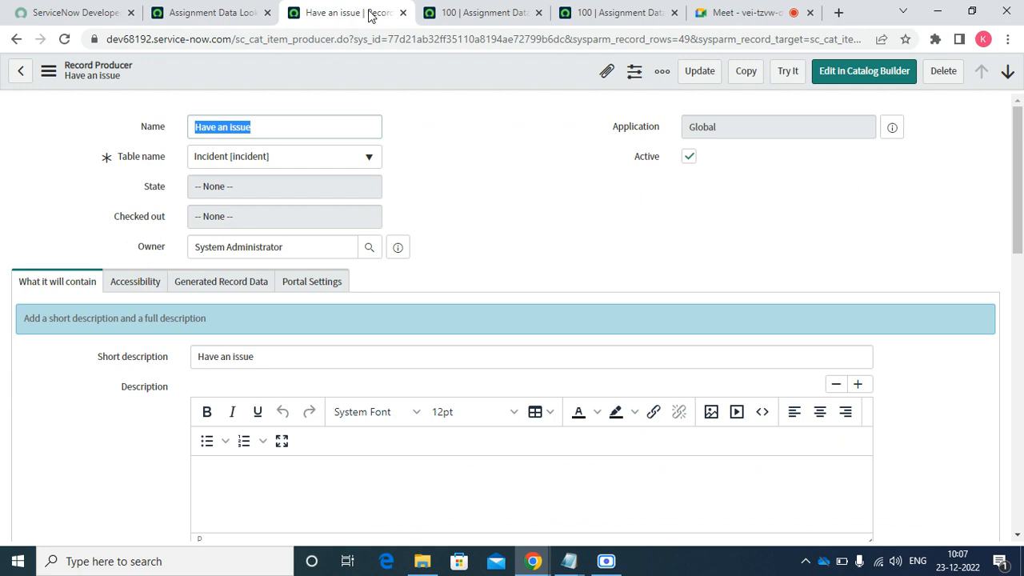
- Try the Have an issue form, choosing Hardware and picking the affected user
click(789, 71)
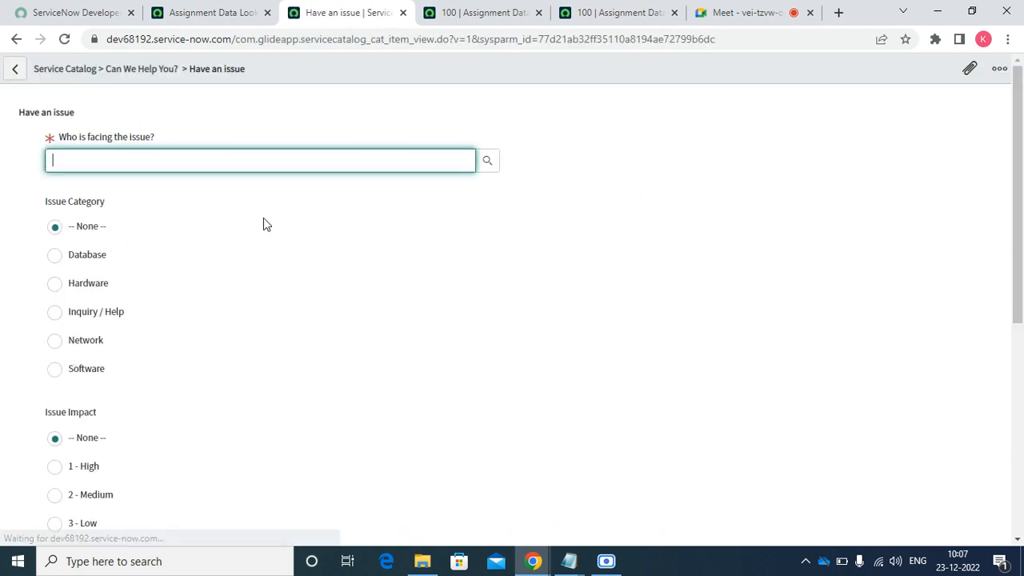
click(99, 284)
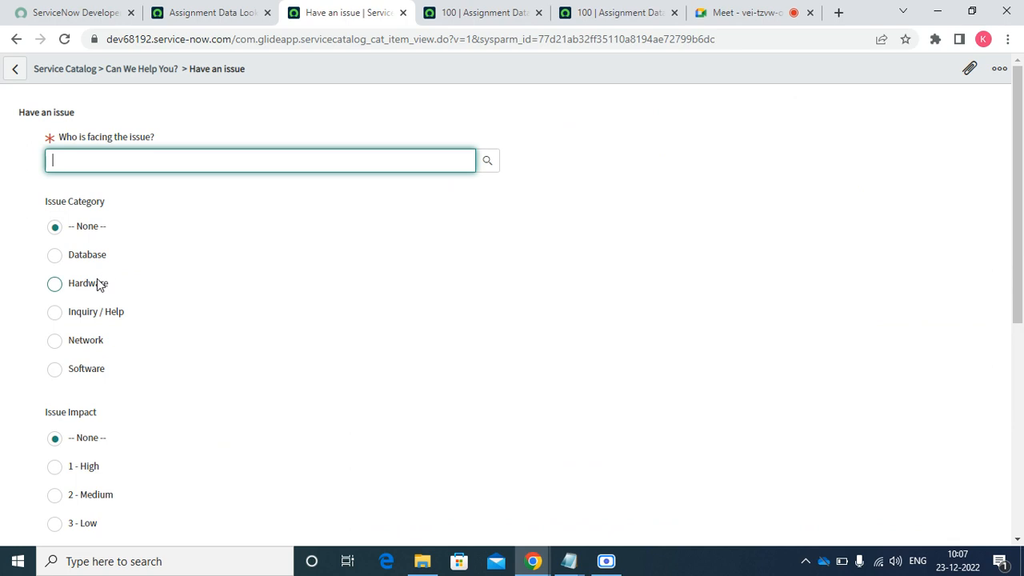
click(488, 161)
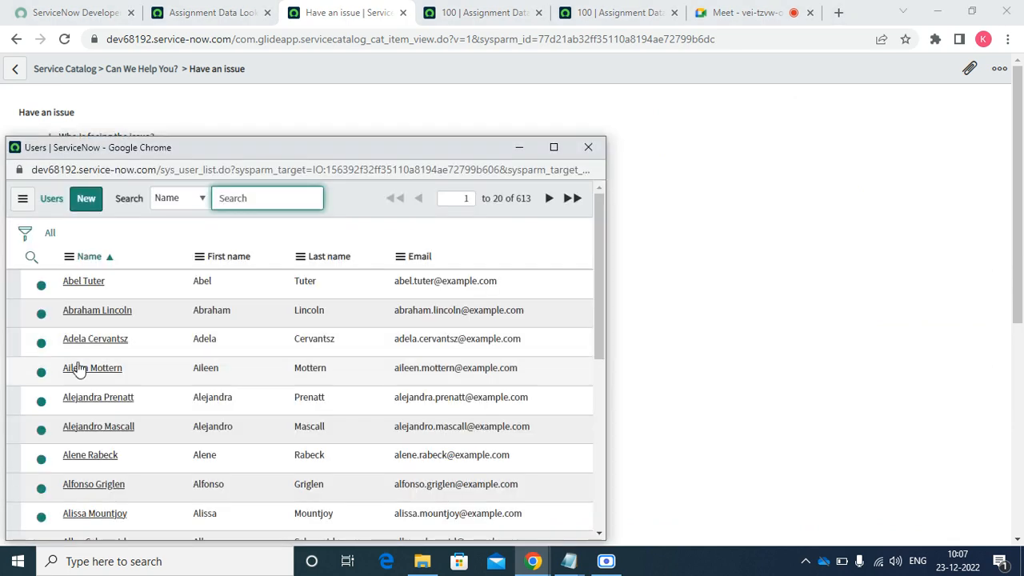
click(82, 367)
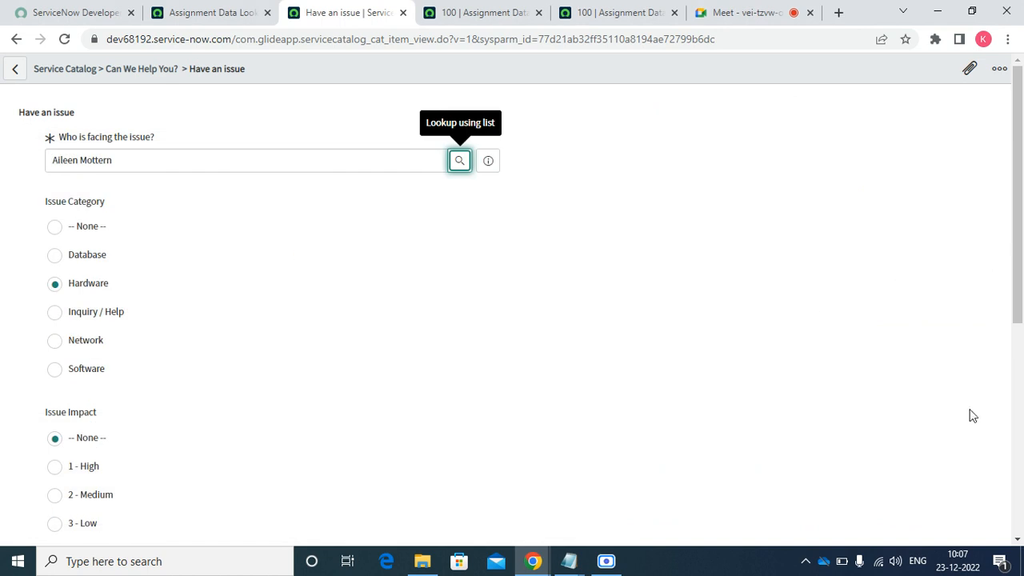
drag(1013, 264, 1008, 424)
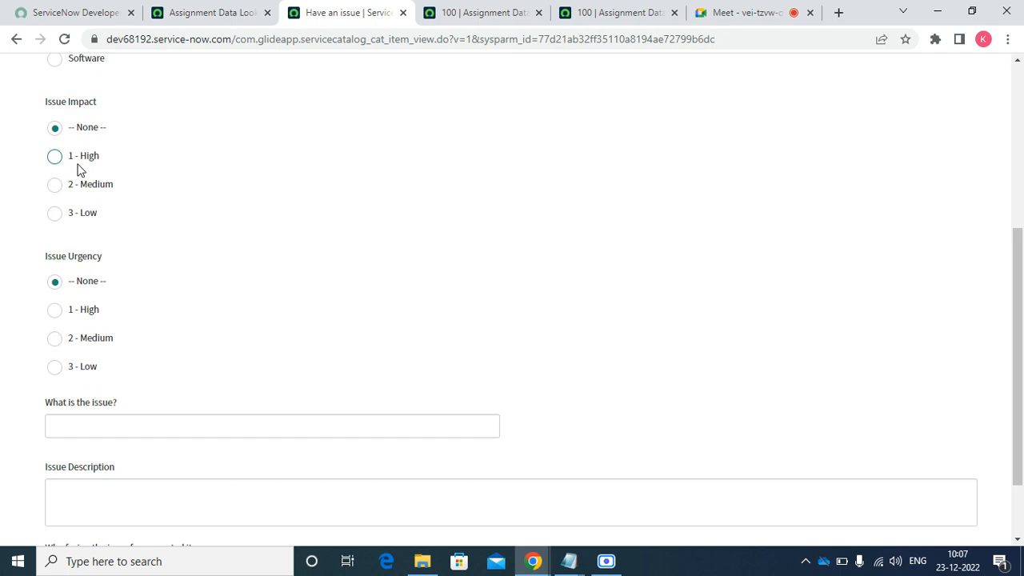
- Set Impact 2 - Medium and Urgency 1 - High, enter summary 'cff' and description 'd', then submit
click(77, 189)
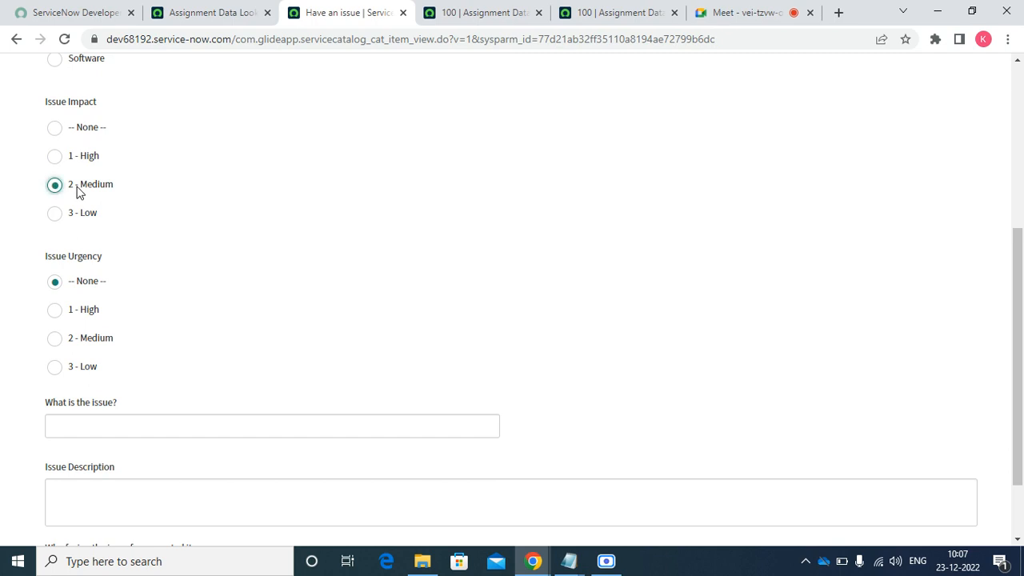
click(74, 313)
click(105, 423)
text(c)
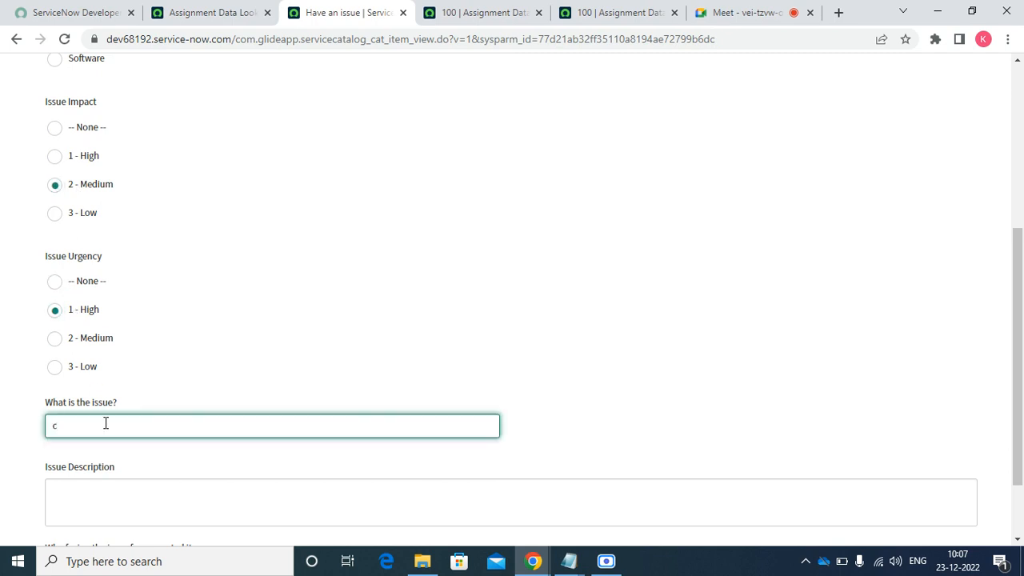
text(ff)
click(90, 500)
text(d)
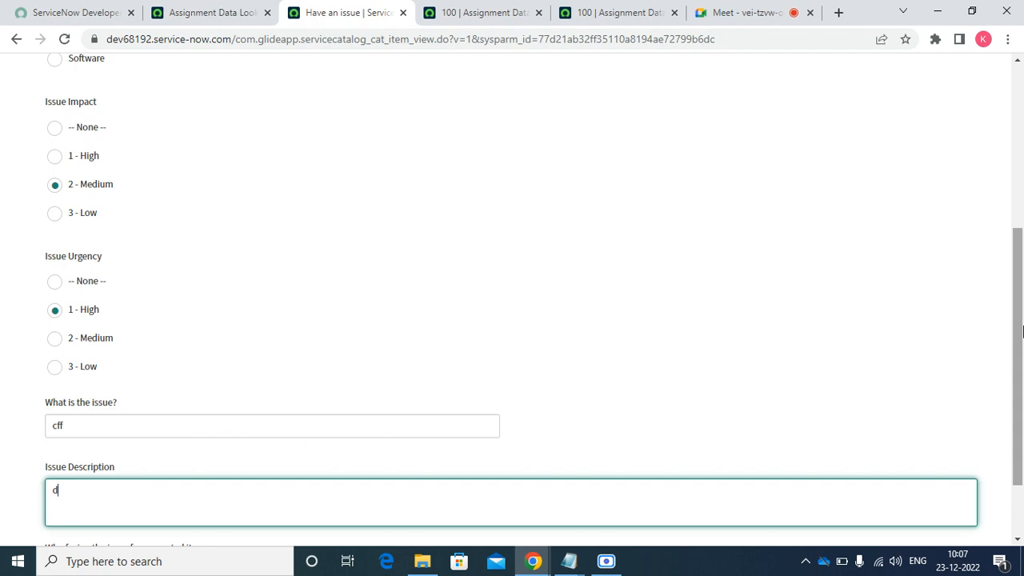
scroll(1021, 333, down, 2)
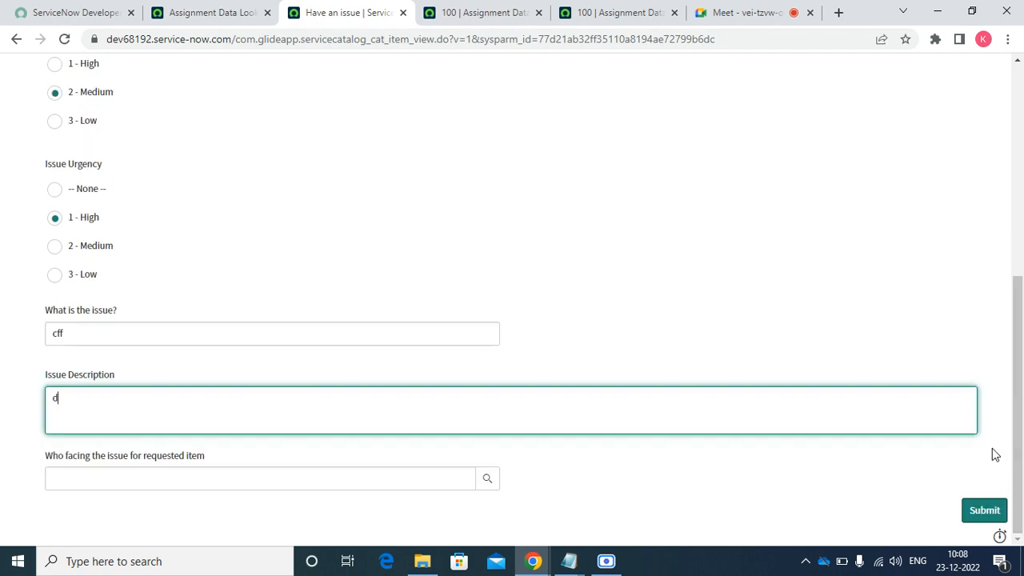
click(985, 509)
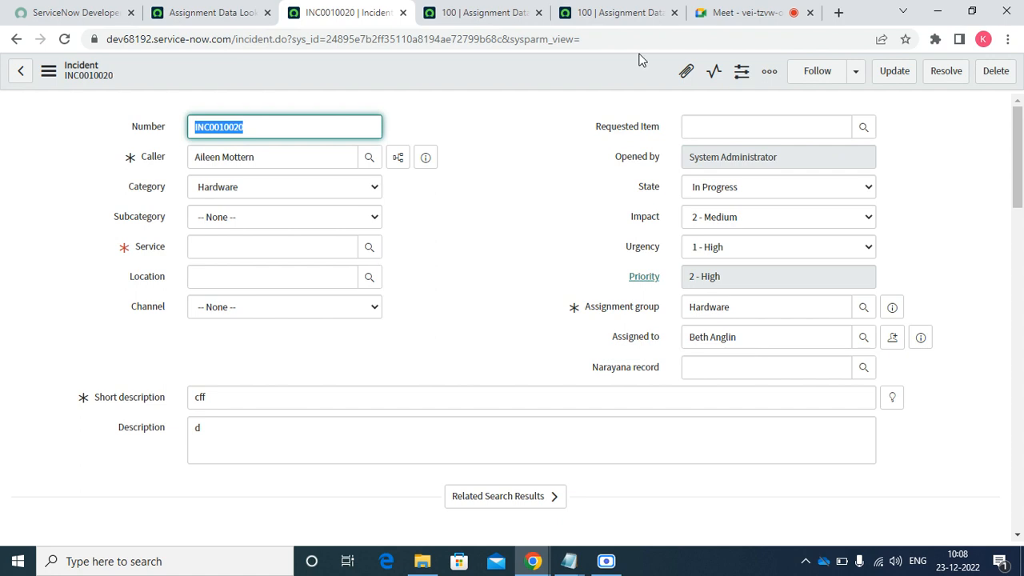
- Go back to the form, change the category to Inquiry / Help, and submit again
click(501, 15)
click(344, 10)
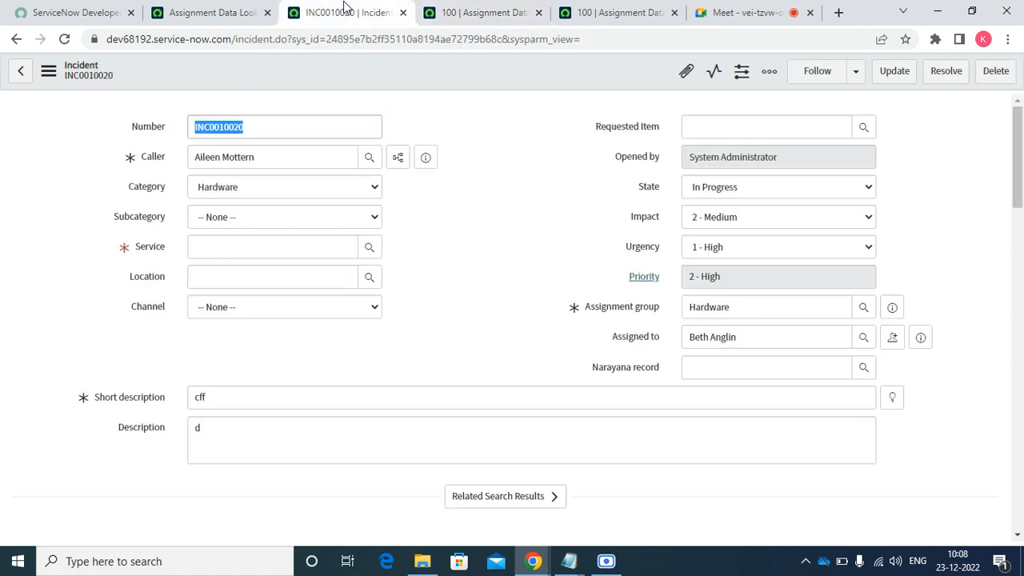
click(13, 41)
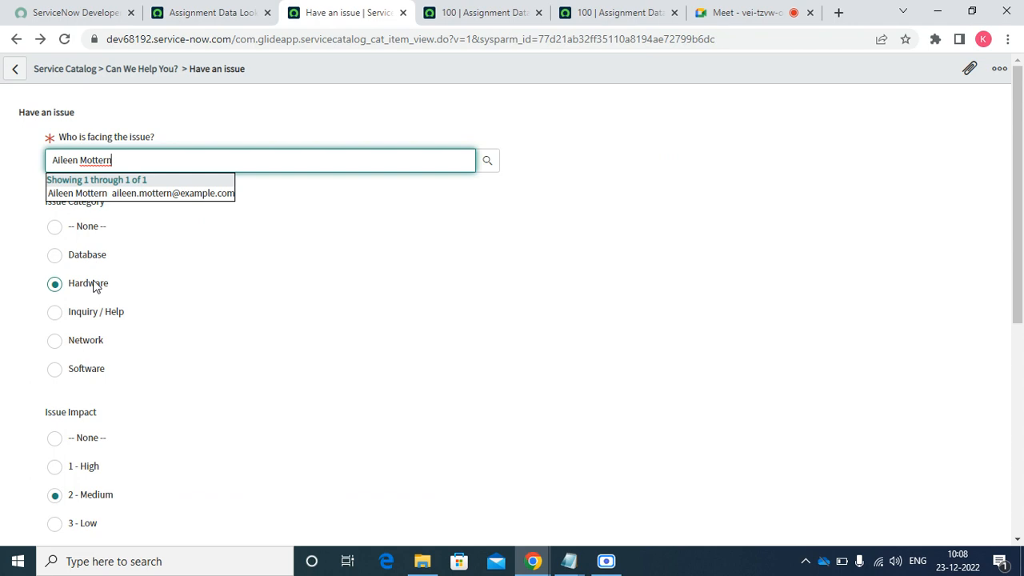
click(80, 318)
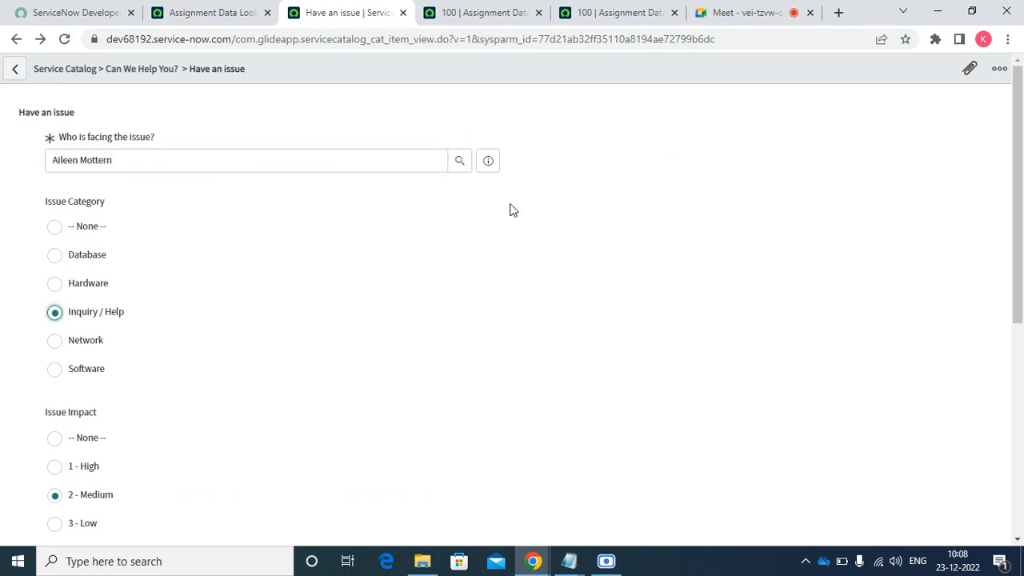
drag(1019, 271, 1019, 512)
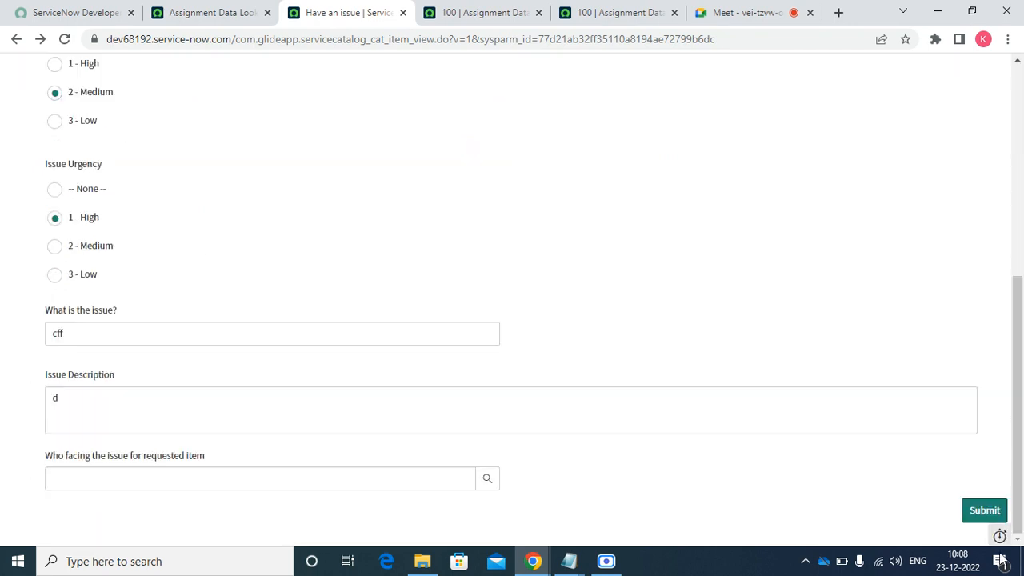
click(979, 512)
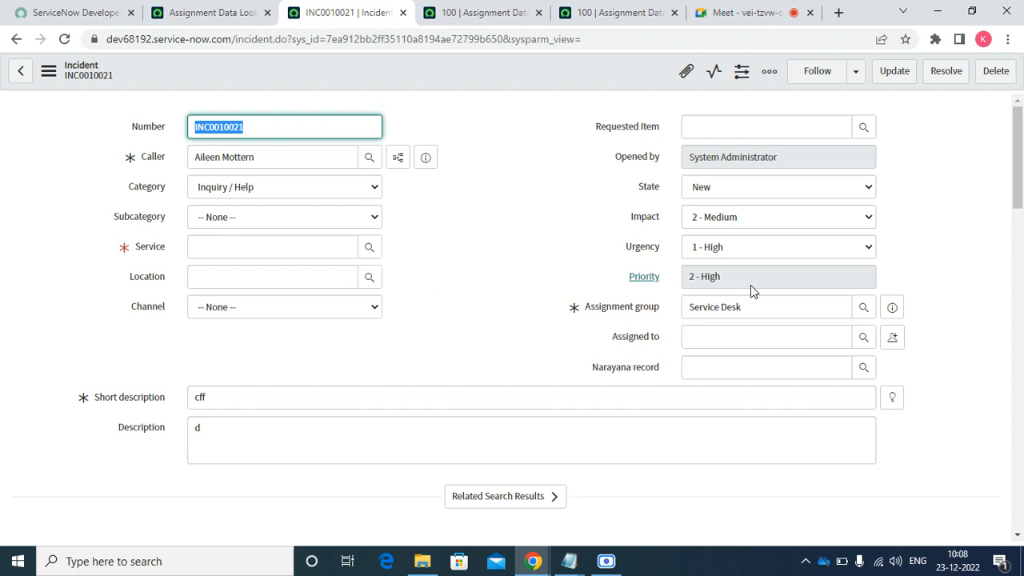
click(206, 11)
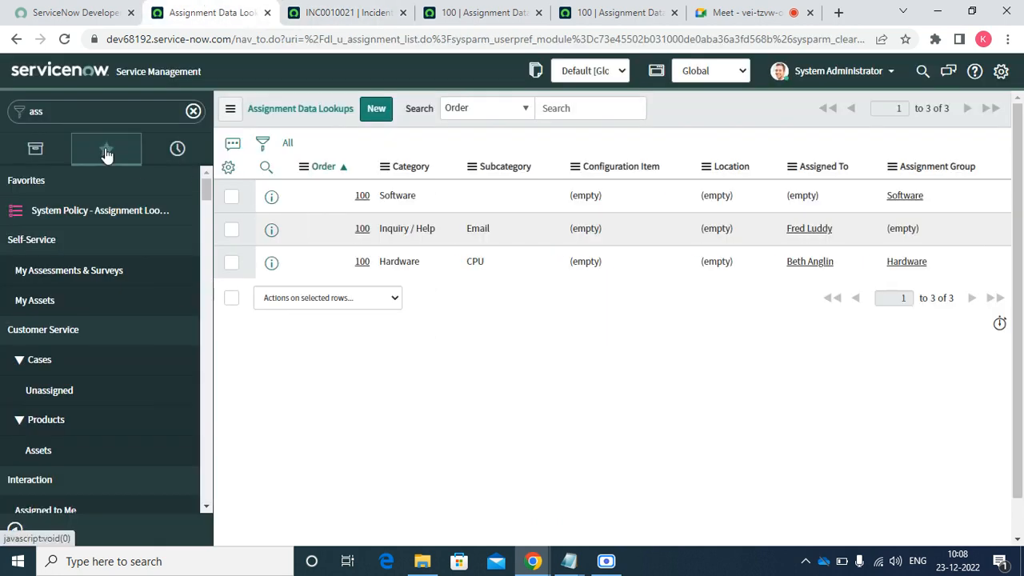
- Open Have an issue from Favorites > Record Producers in a new tab, closing the incident and lookup tabs
click(107, 152)
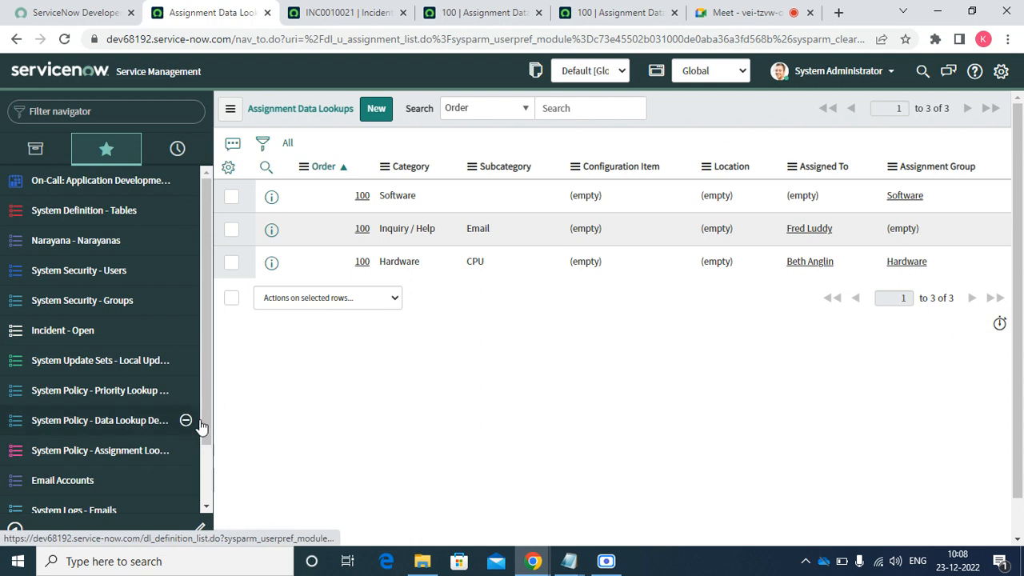
drag(205, 418, 207, 520)
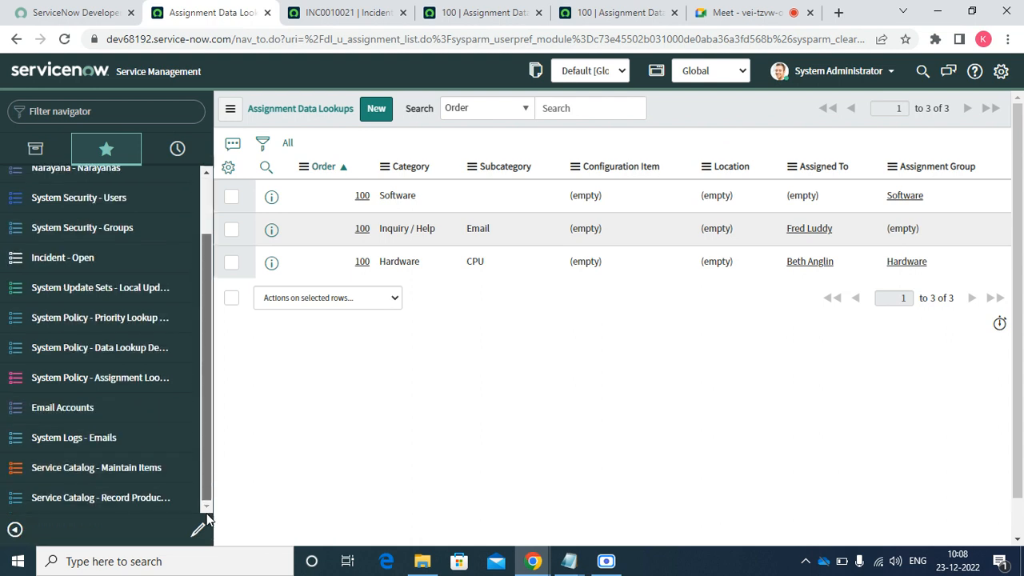
click(141, 497)
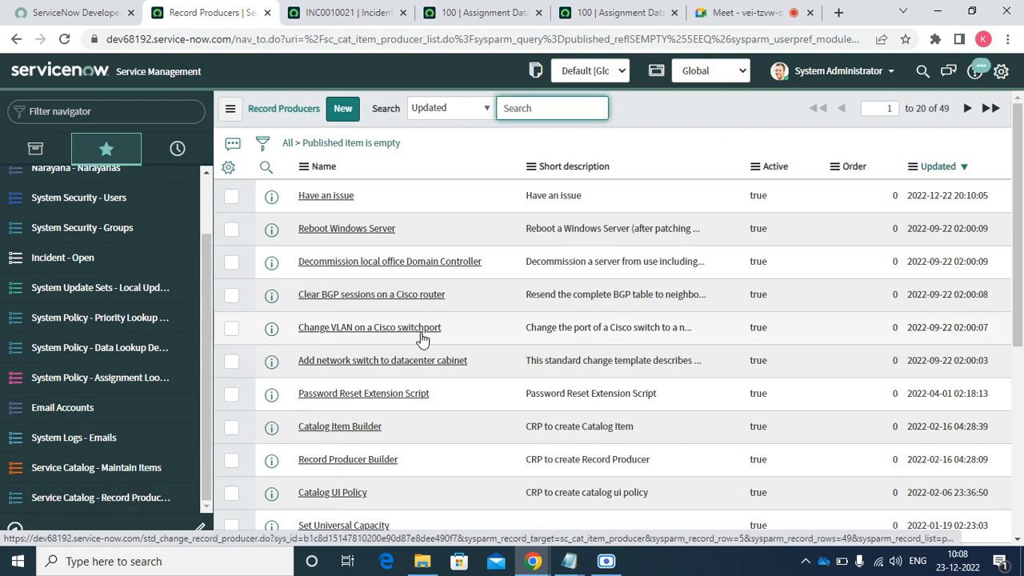
right_click(272, 195)
click(305, 204)
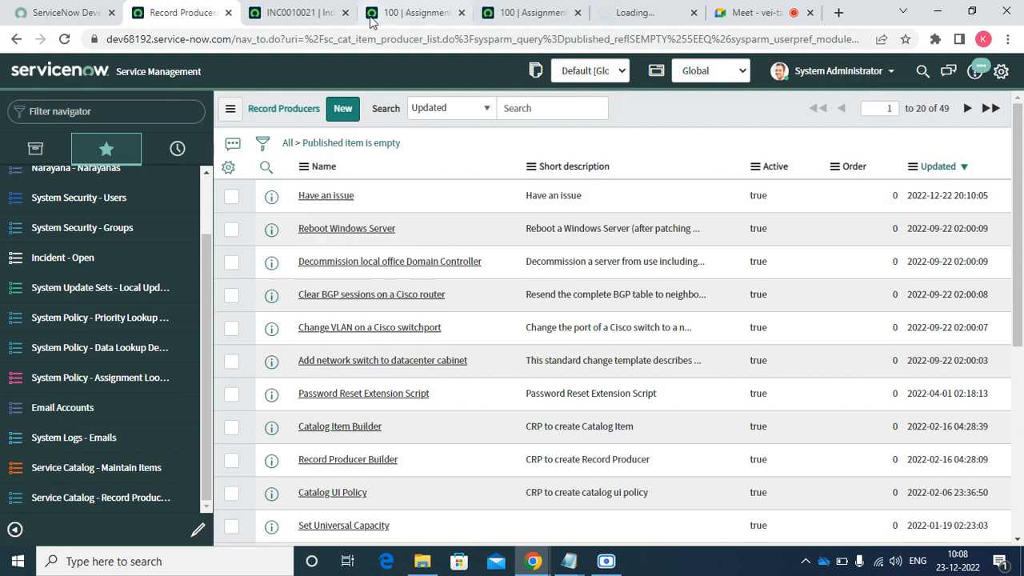
click(344, 15)
click(344, 14)
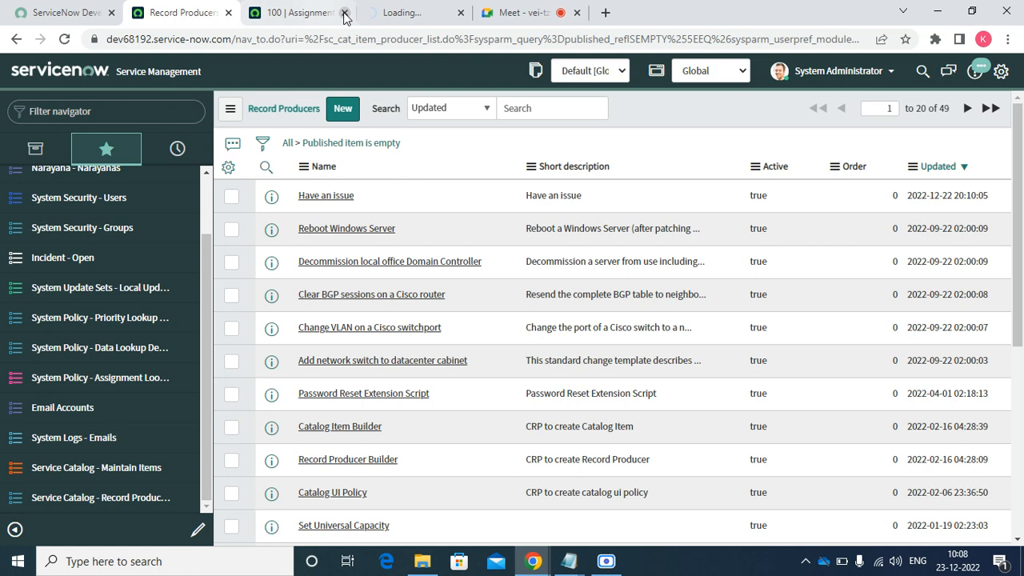
click(344, 14)
click(290, 16)
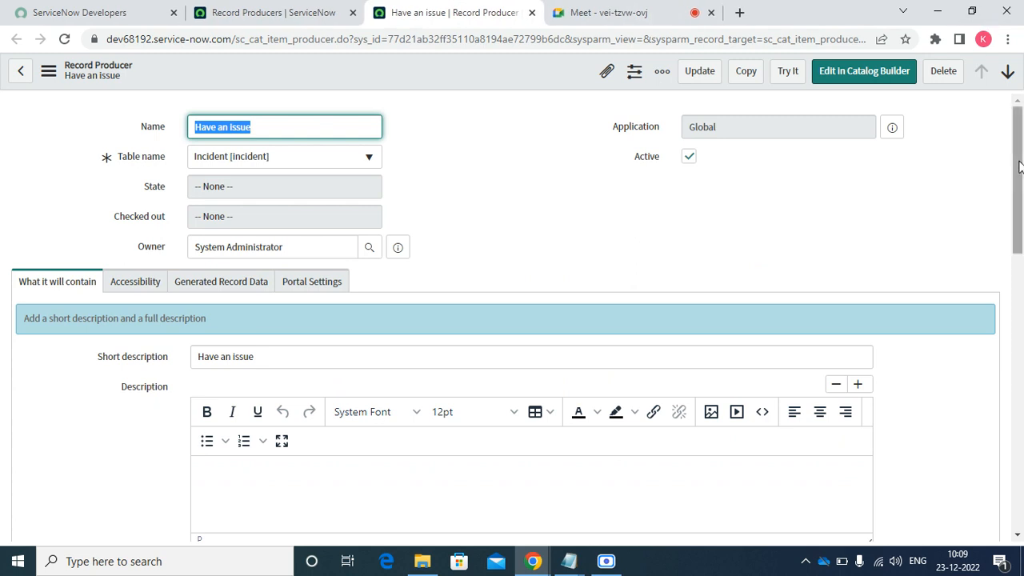
- Set the producer's Redirect to option to Catalog homepage and save
drag(1019, 166, 973, 256)
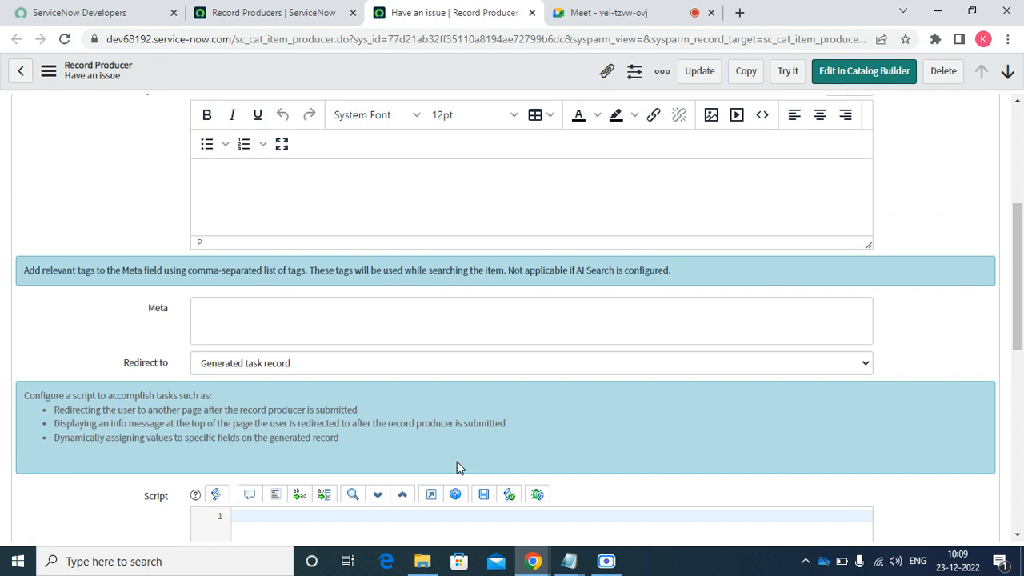
click(370, 363)
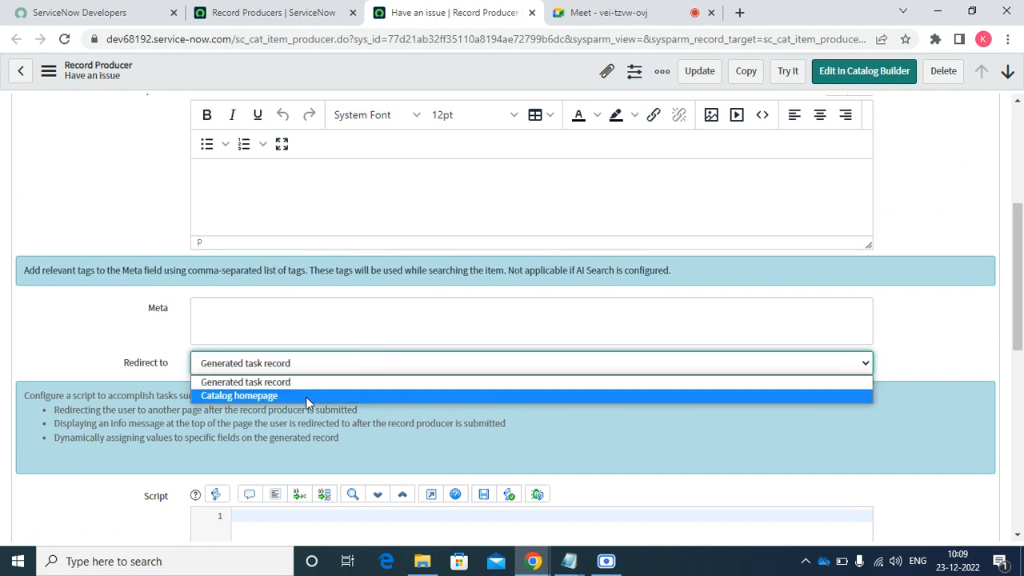
click(306, 396)
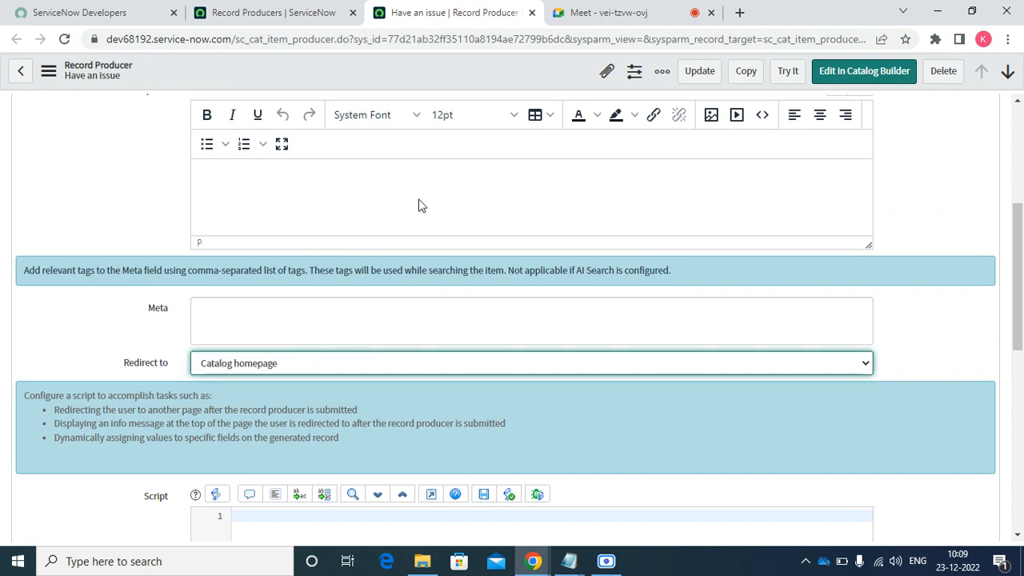
right_click(468, 69)
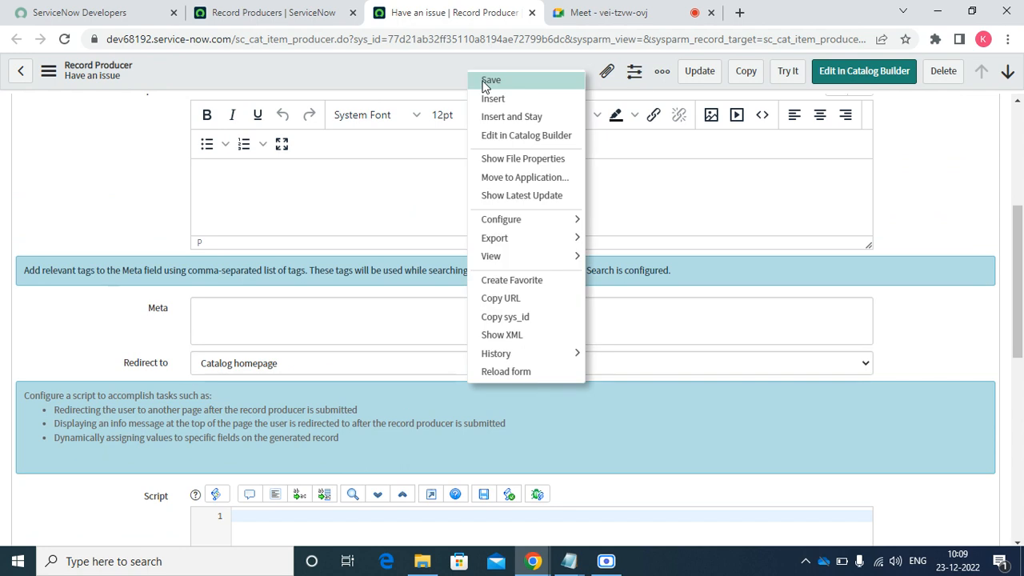
click(486, 83)
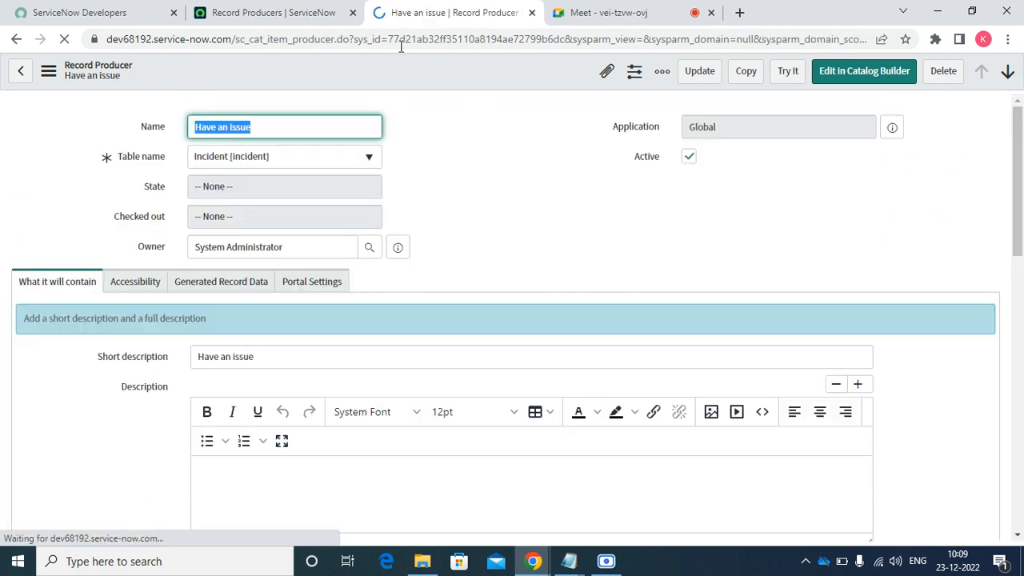
- Duplicate the record producer browser tab twice
right_click(441, 20)
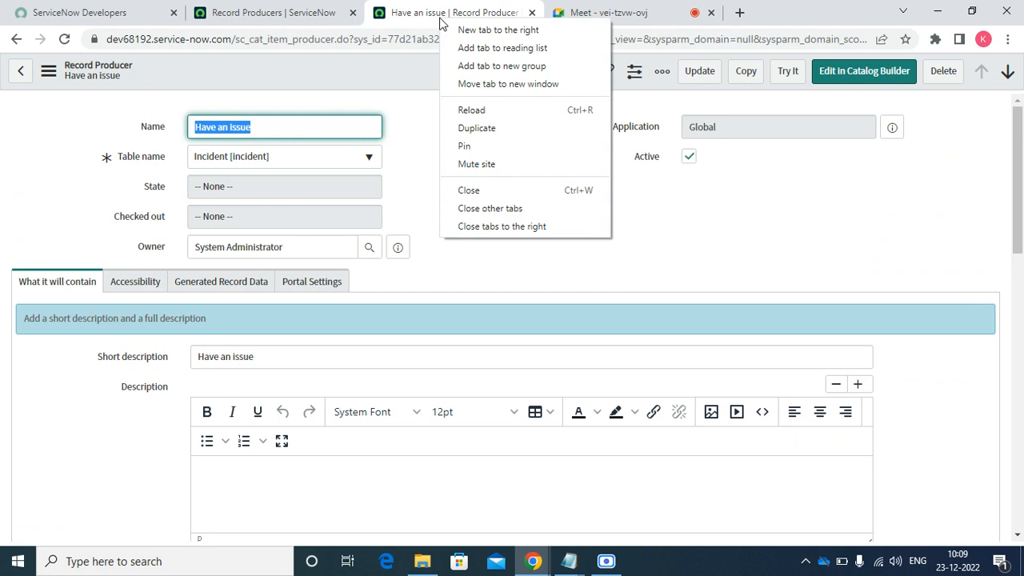
click(486, 129)
right_click(451, 10)
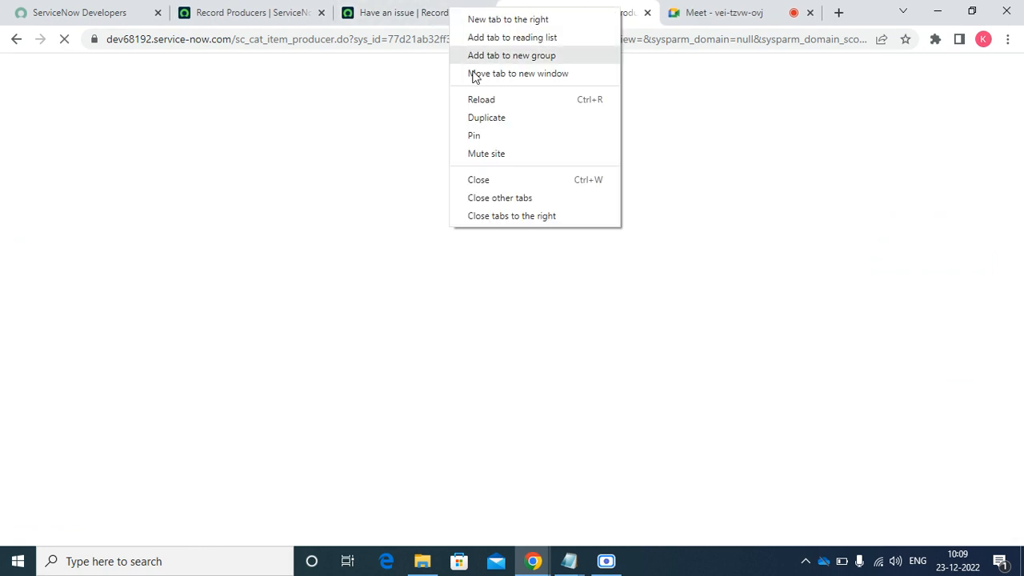
click(489, 119)
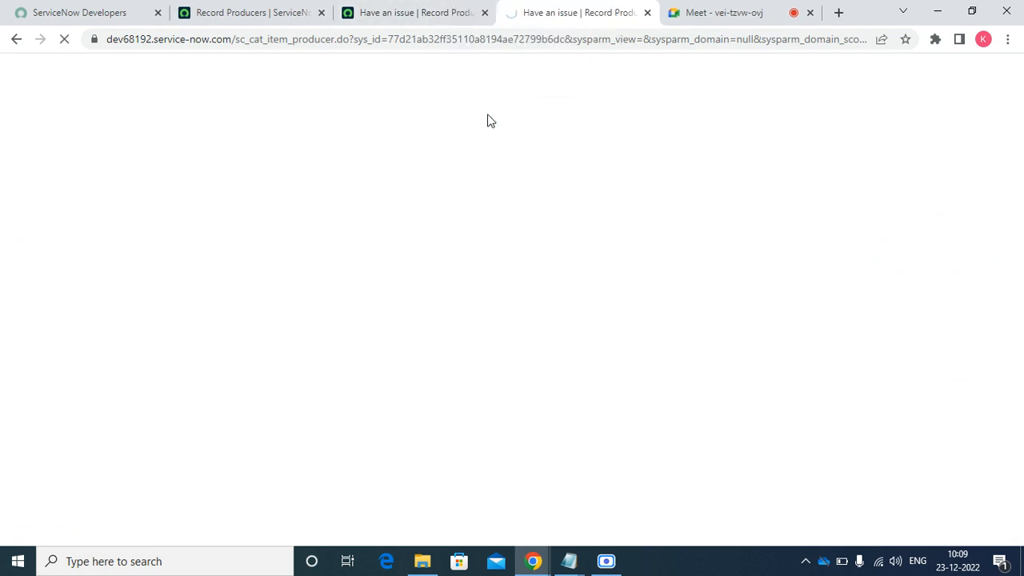
click(597, 22)
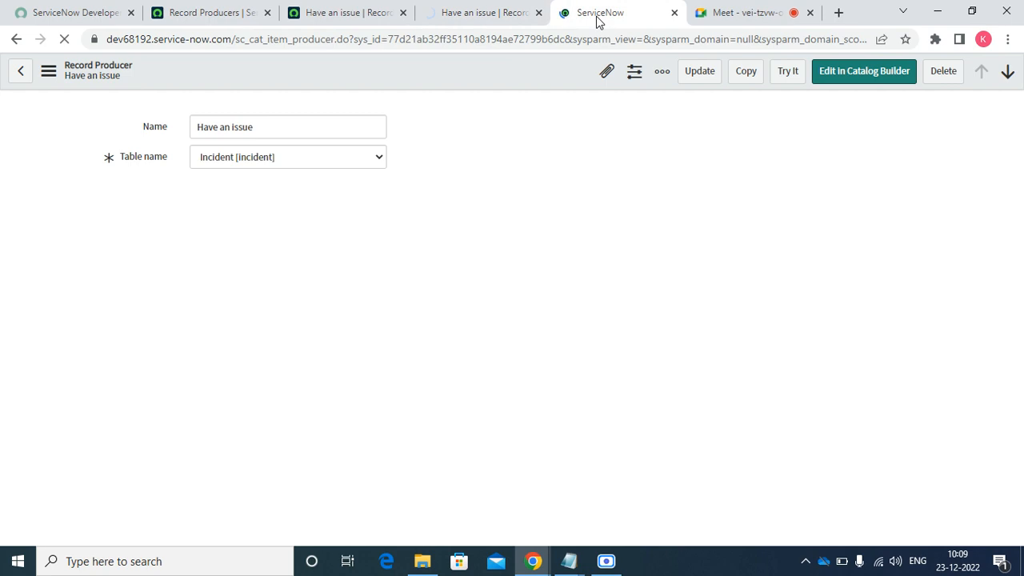
- Test the form with category Software, a chosen user, impact 3 - Low and urgency 1 - High, and submit
click(789, 73)
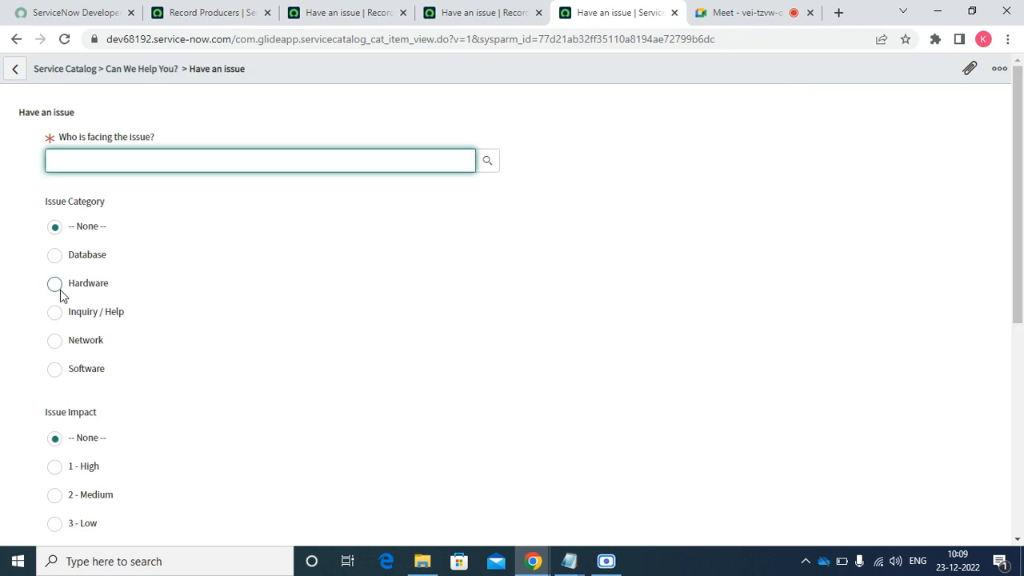
click(96, 319)
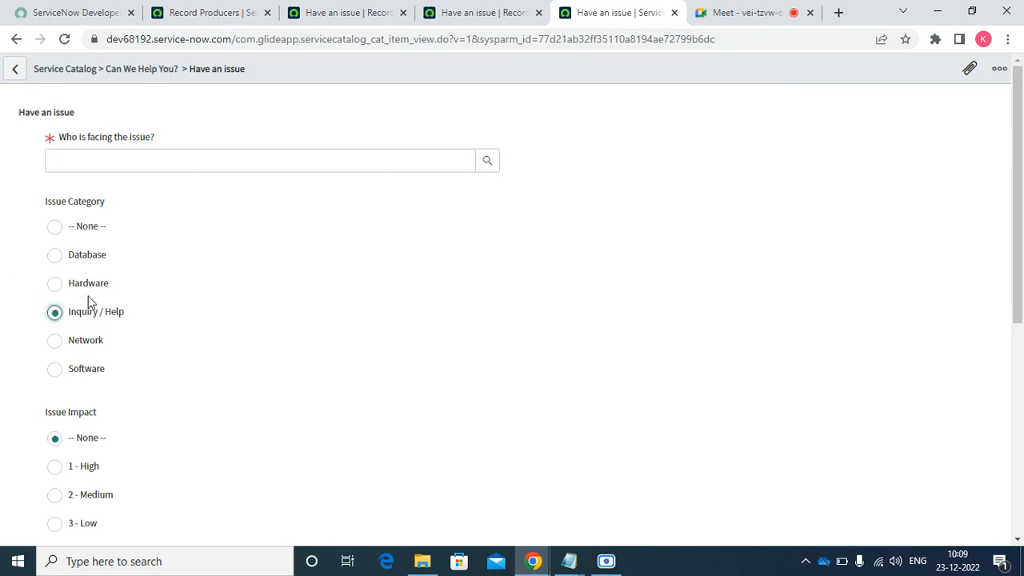
click(91, 369)
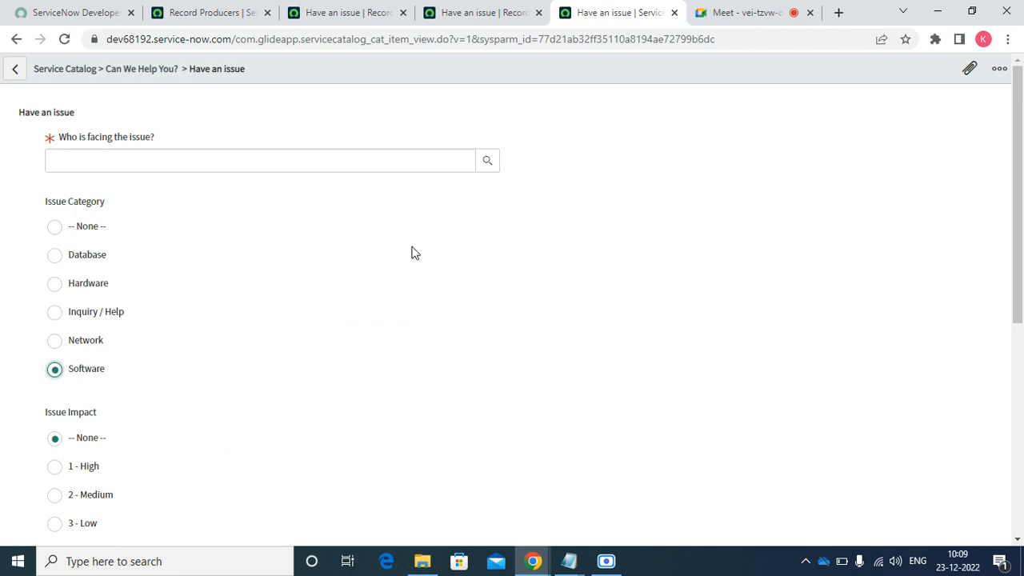
click(487, 165)
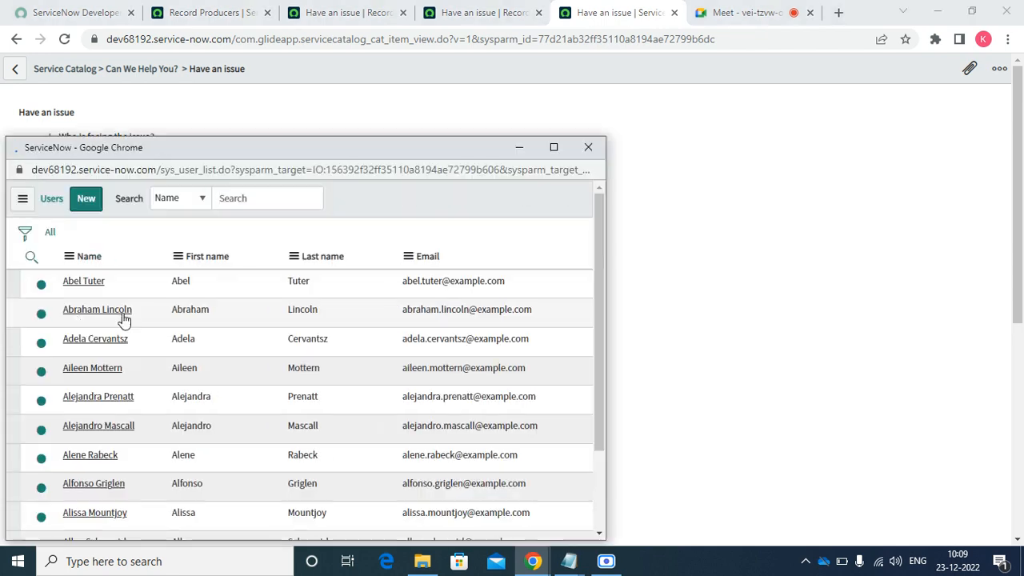
click(88, 460)
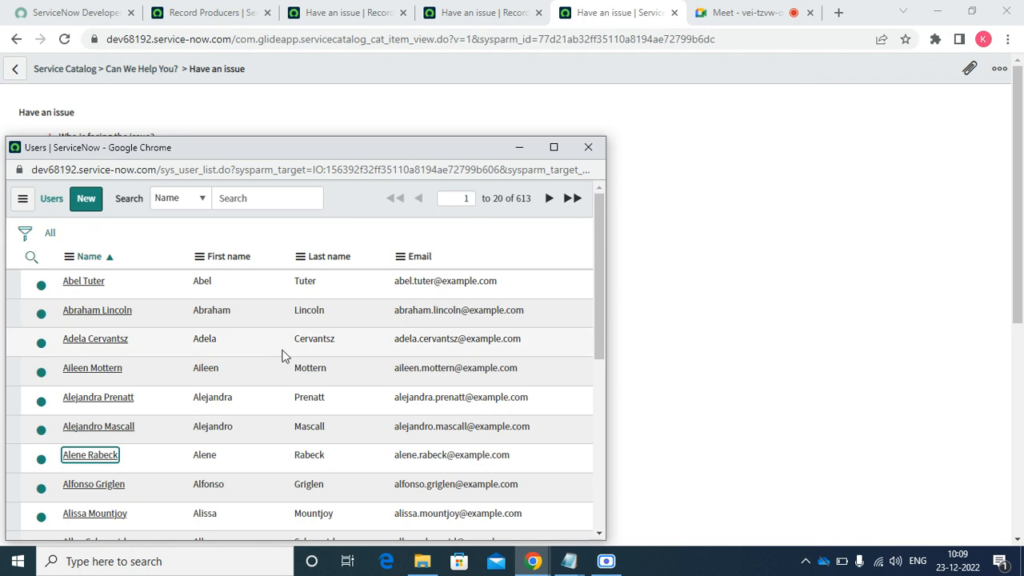
click(80, 458)
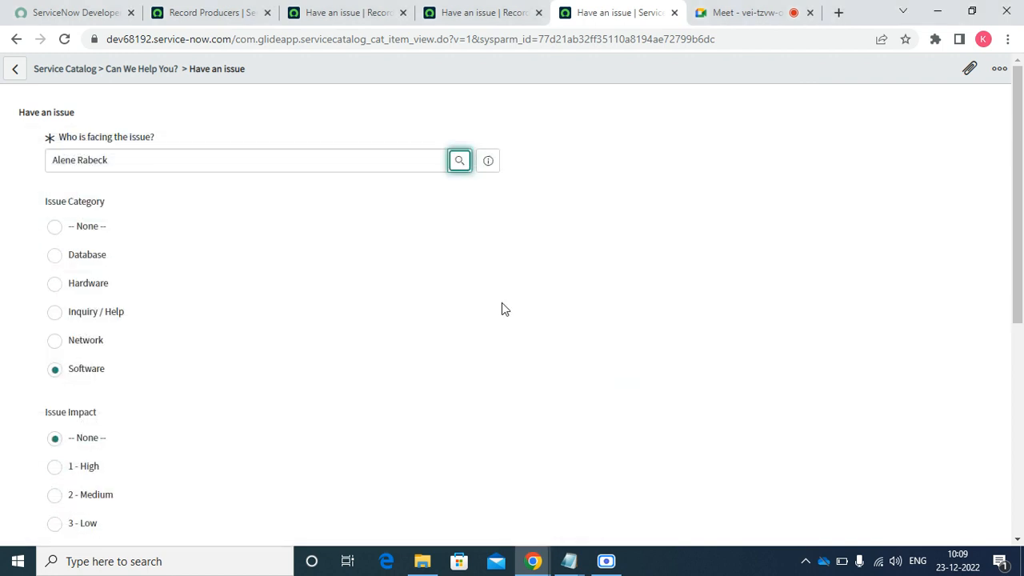
scroll(676, 279, down, 3)
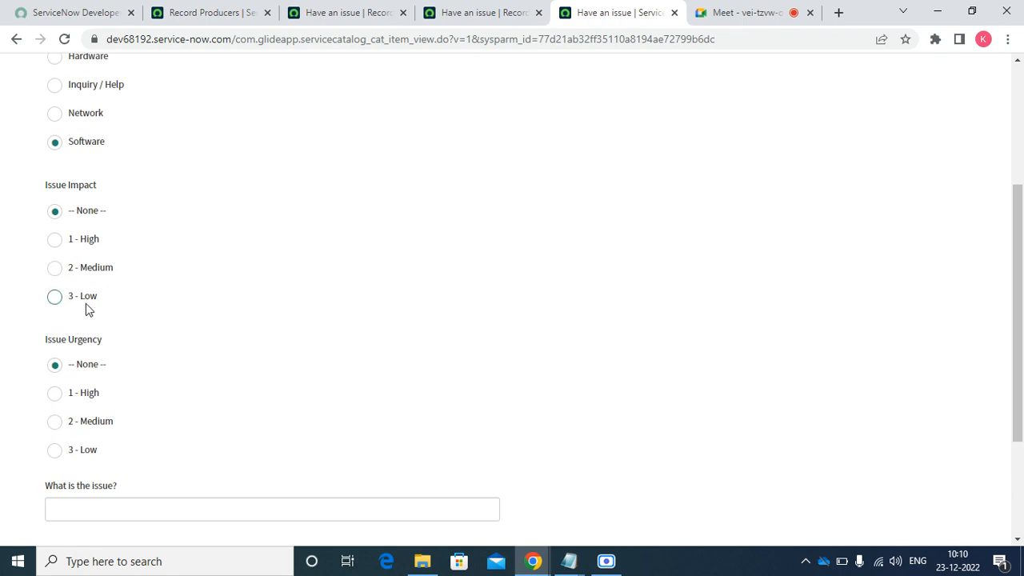
click(88, 307)
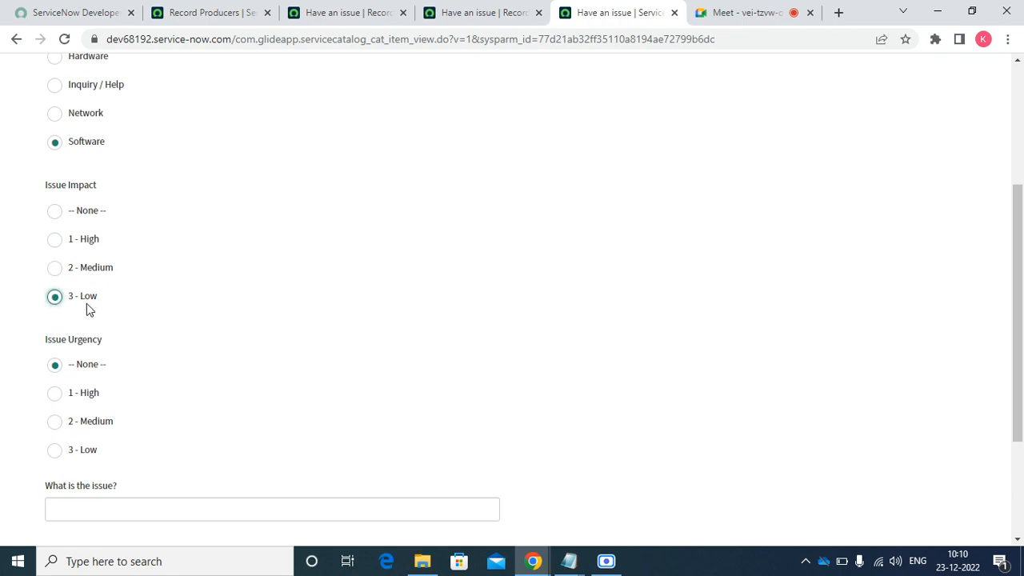
click(85, 390)
scroll(1019, 357, down, 2)
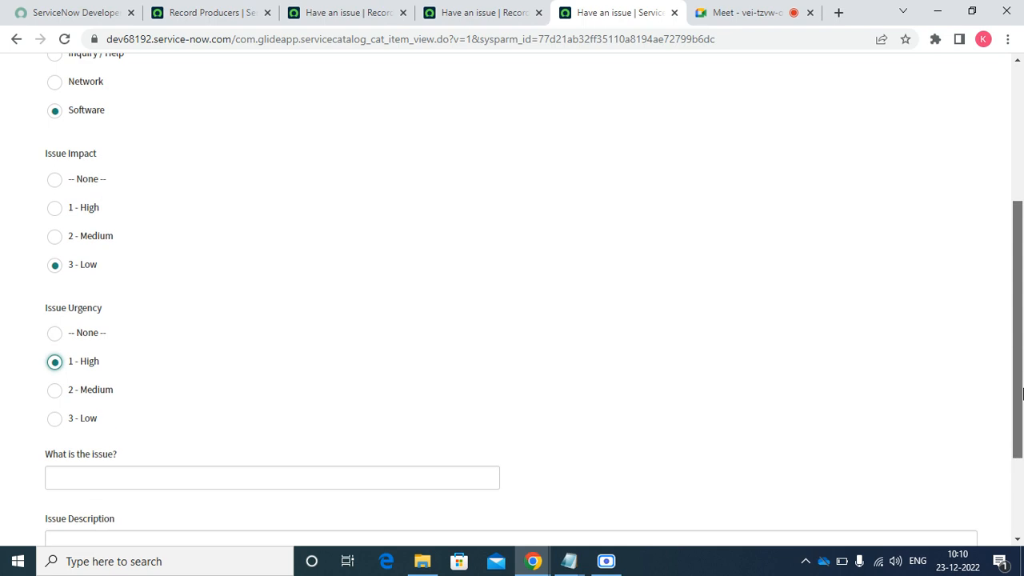
click(987, 517)
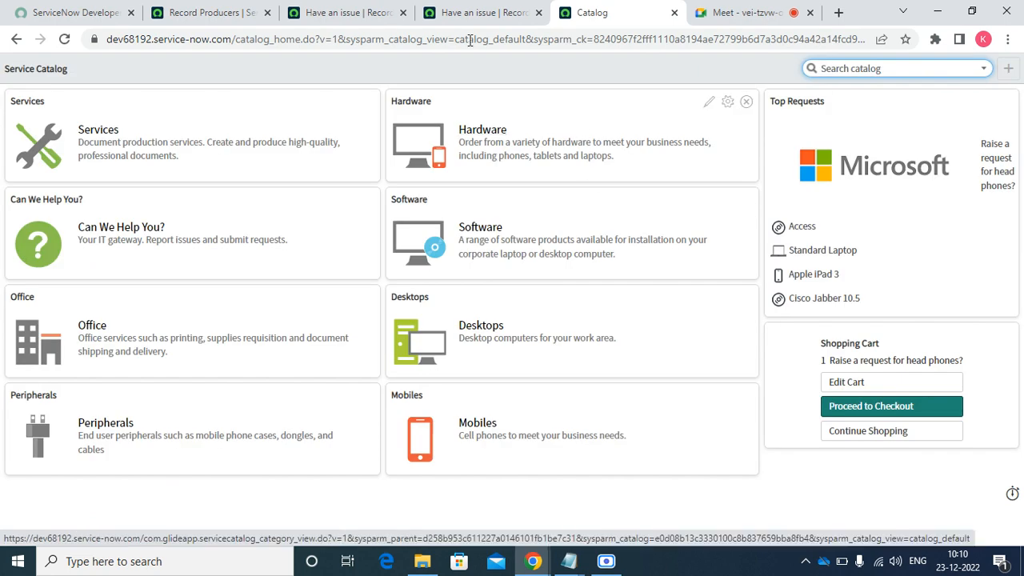
click(462, 15)
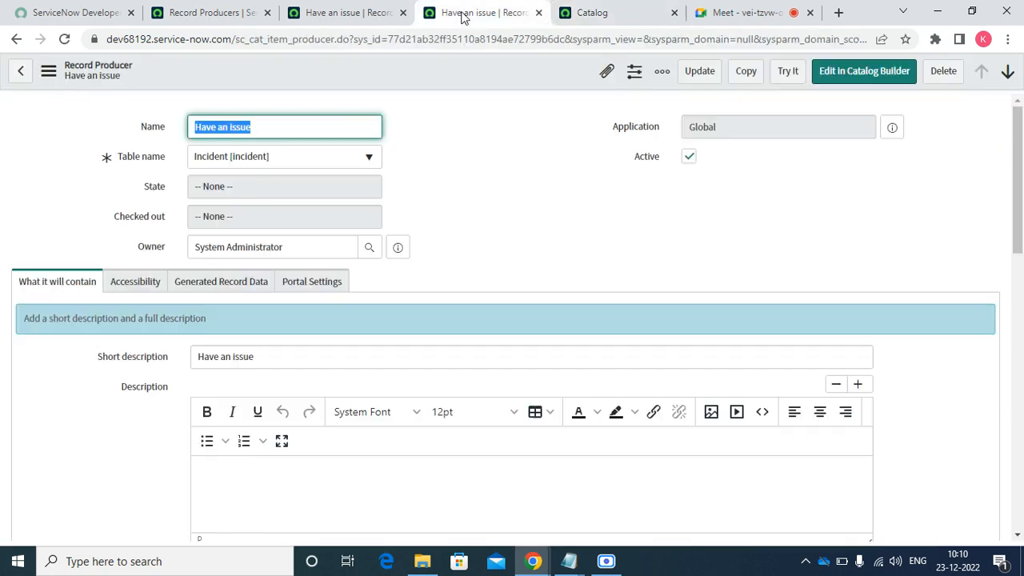
- Set the Have an issue producer's Redirect to Generated task record and save it
click(346, 14)
scroll(1023, 276, down, 5)
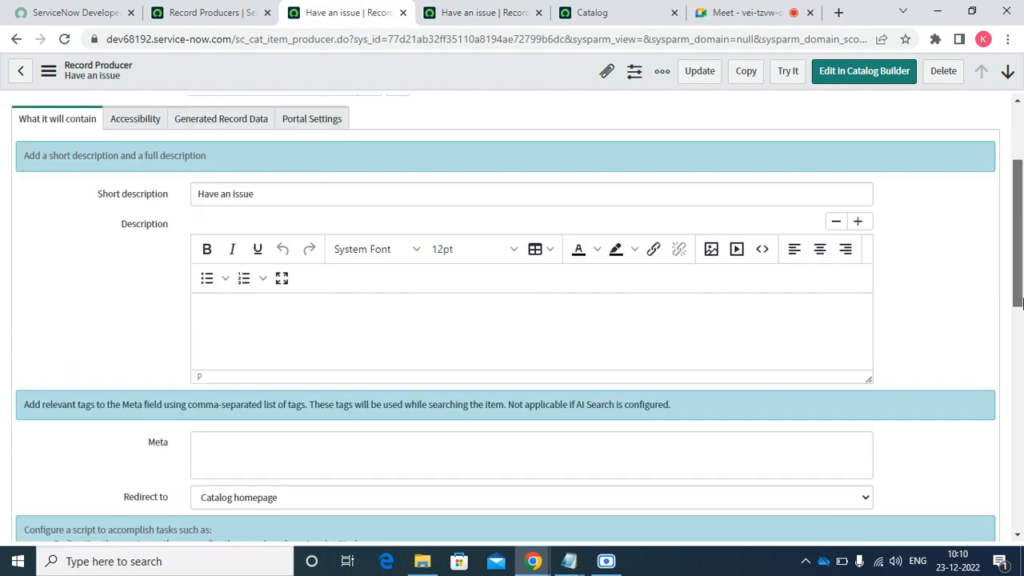
click(451, 248)
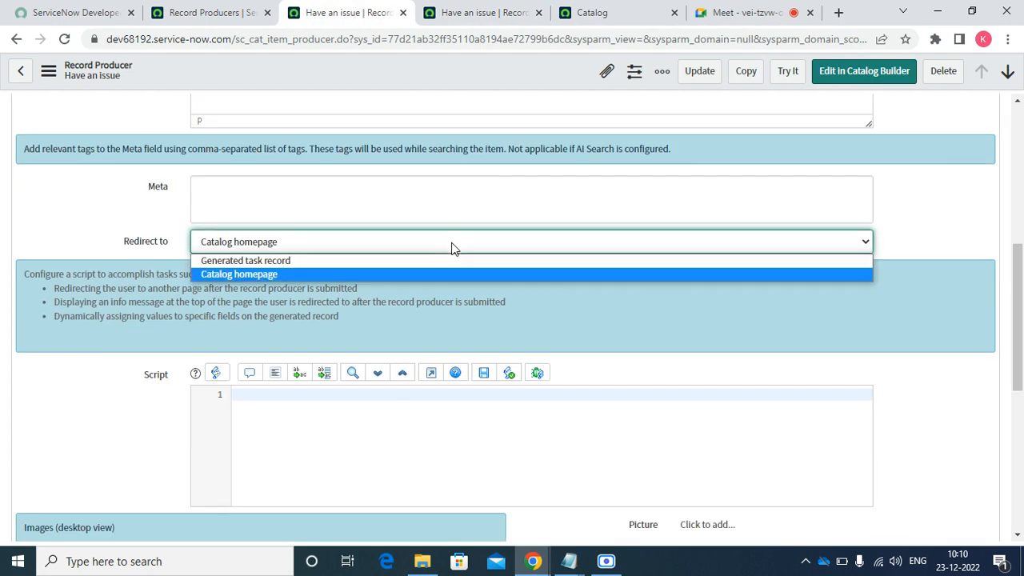
click(390, 261)
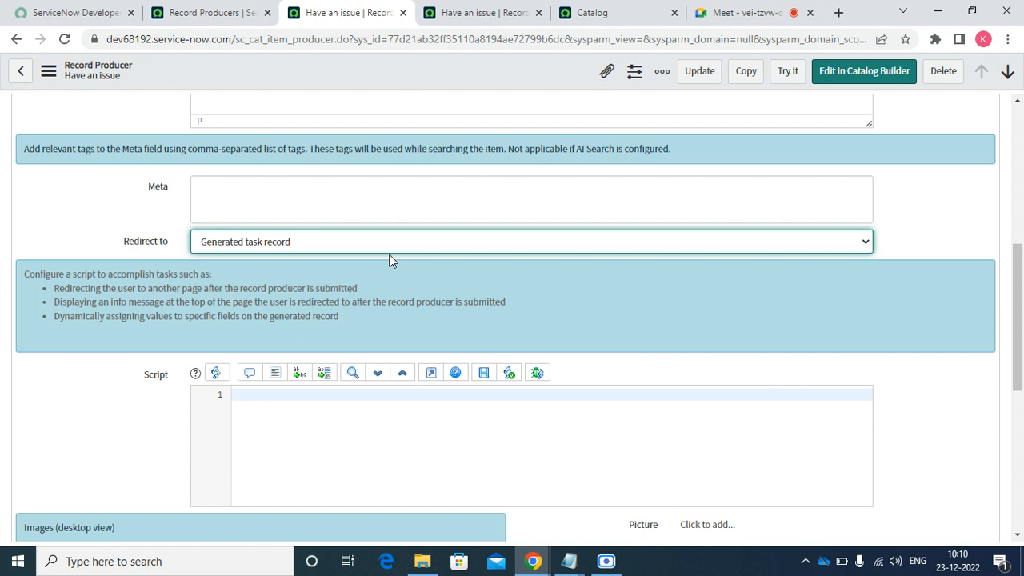
right_click(360, 80)
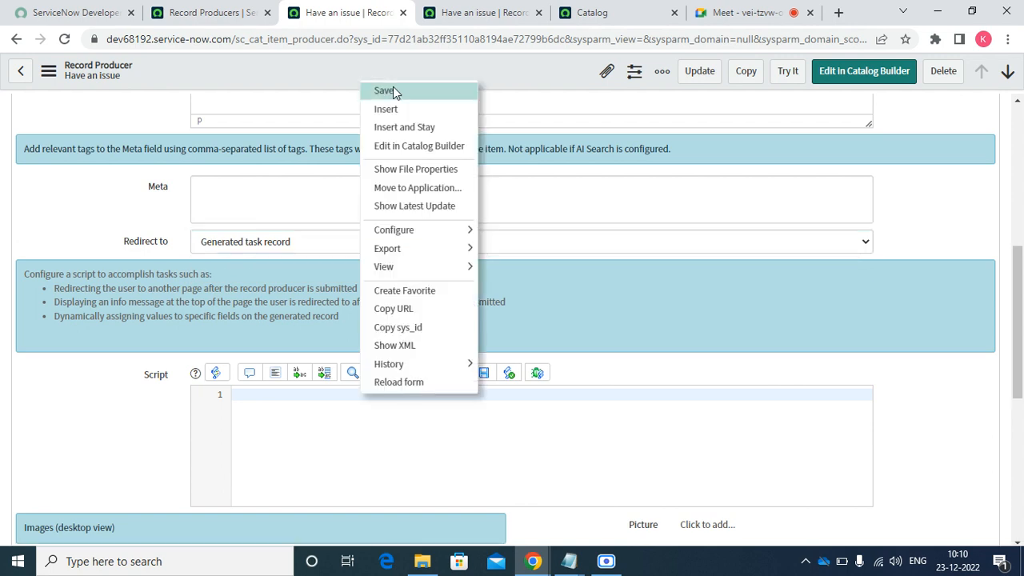
click(393, 93)
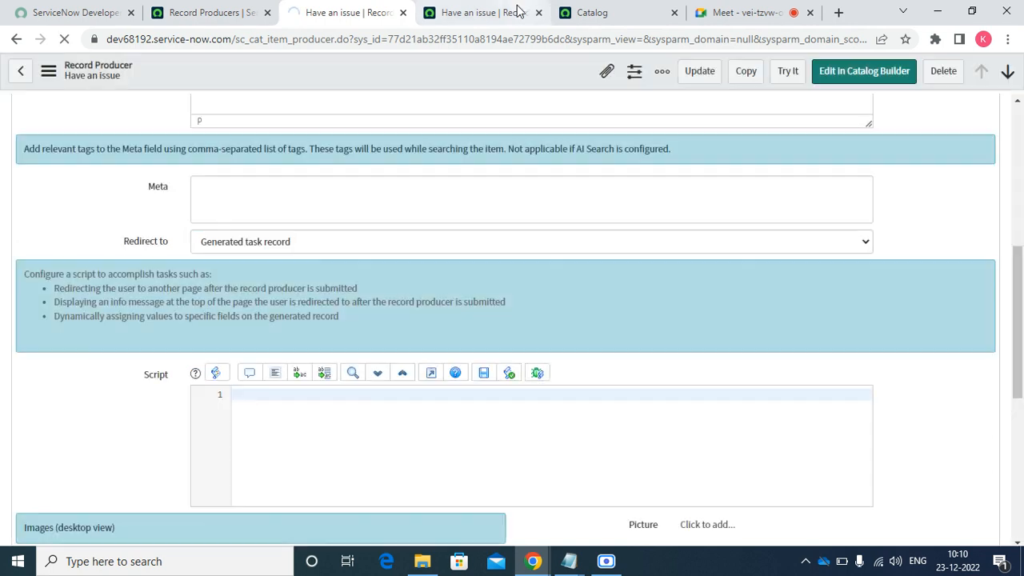
click(517, 8)
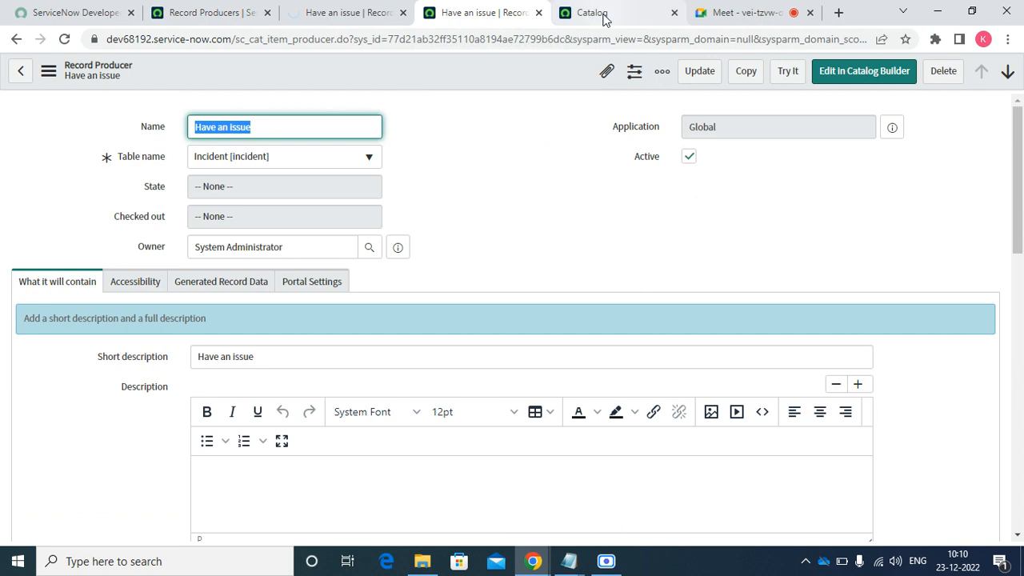
click(606, 16)
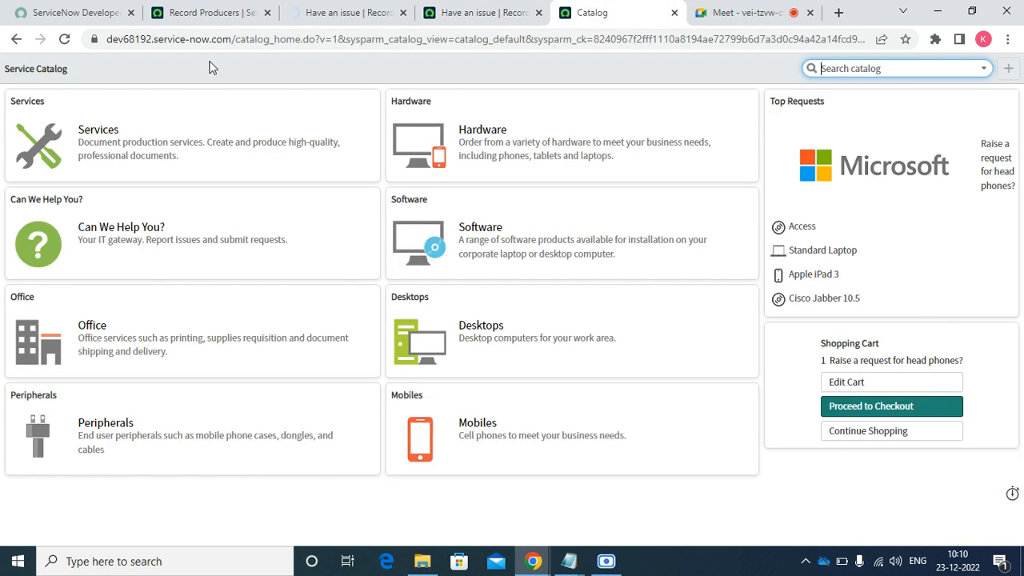
- Start a new 'Have an issue' request for the chosen user with Software category and 1 - High impact and urgency
click(114, 229)
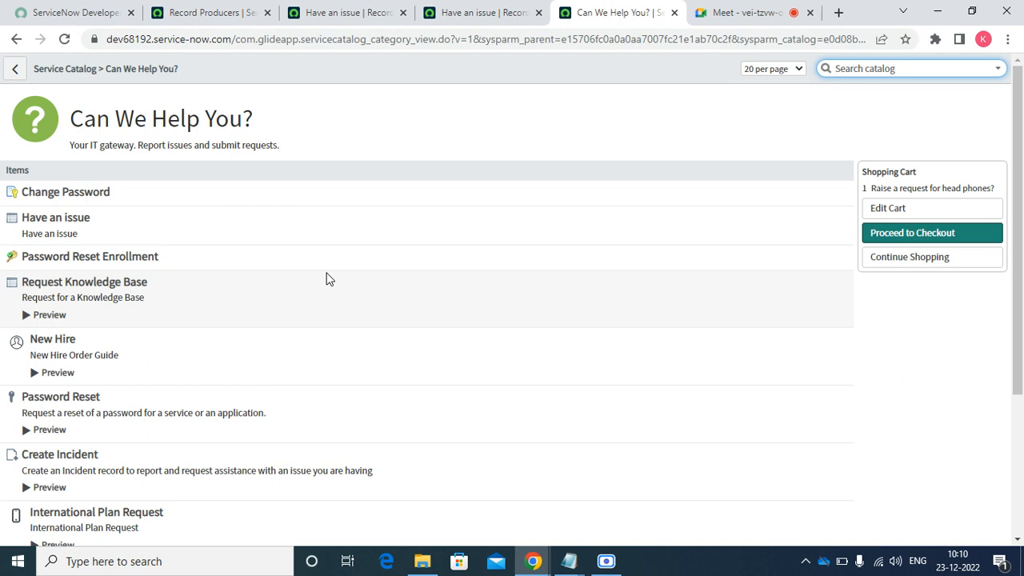
click(64, 222)
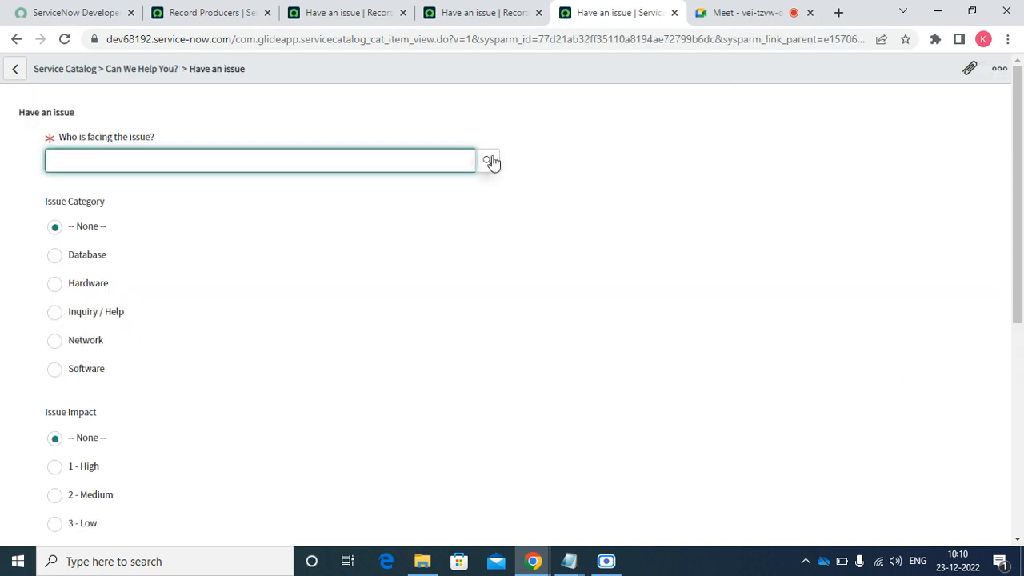
click(490, 161)
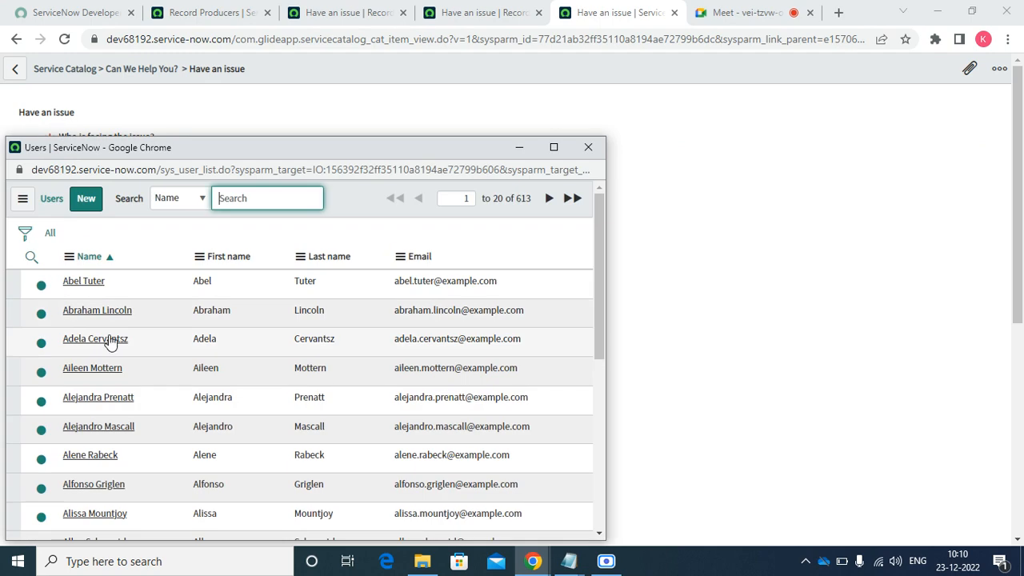
click(109, 339)
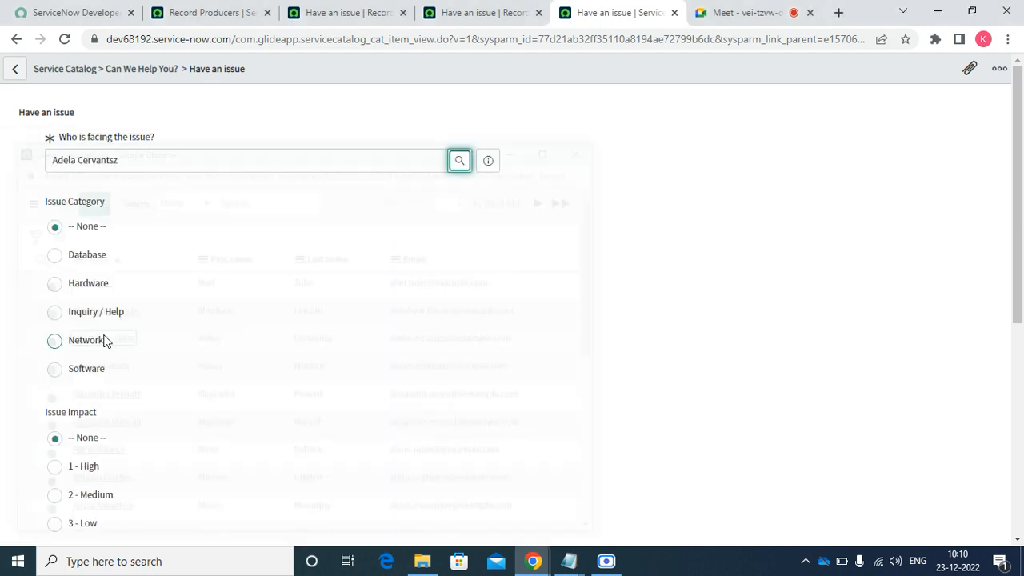
click(79, 369)
click(88, 473)
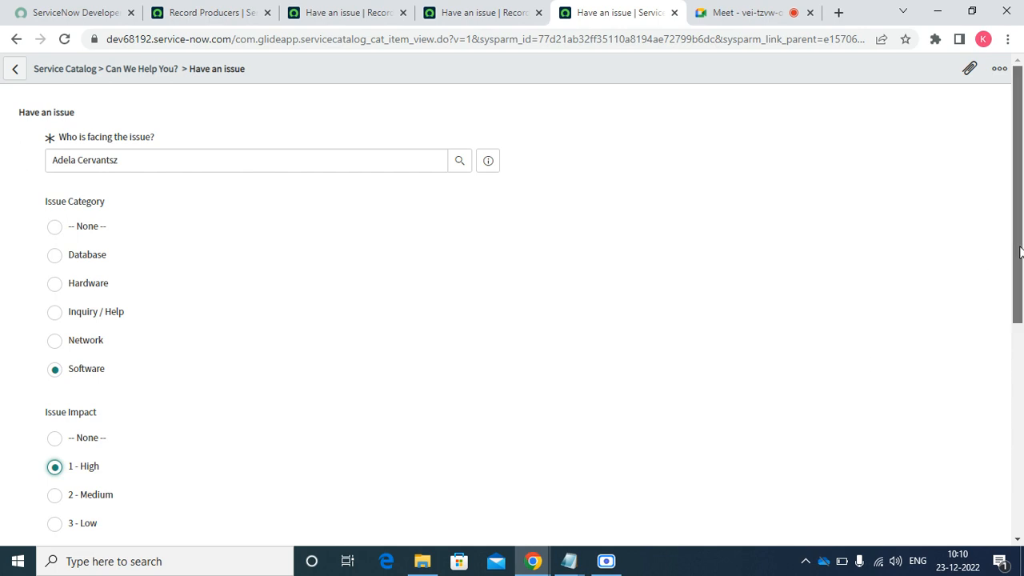
drag(1018, 253, 1021, 436)
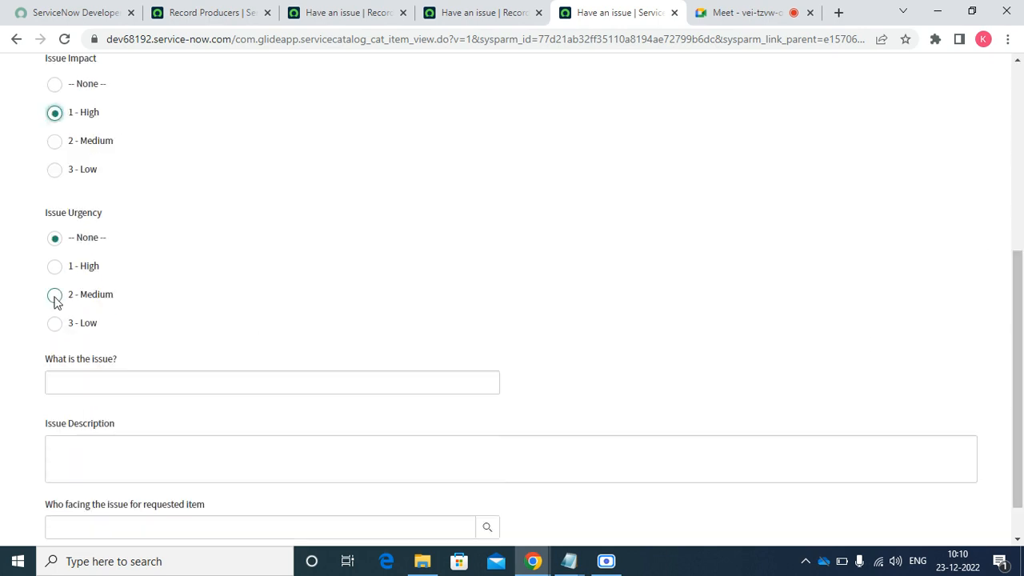
click(74, 278)
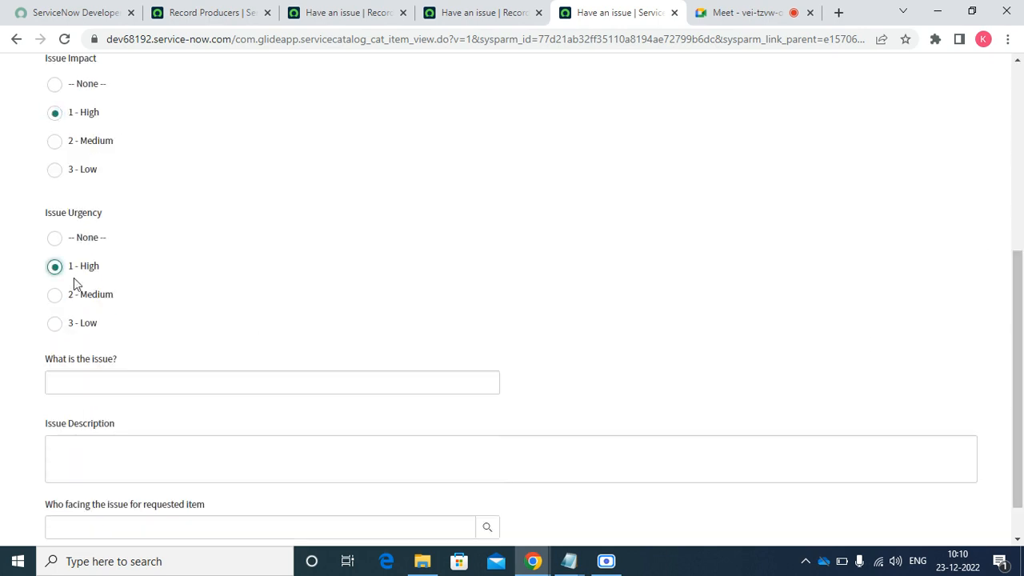
- Enter issue summary 'jkJ' and a description, clear the invalid requested-item user, and submit
click(104, 383)
text(jk)
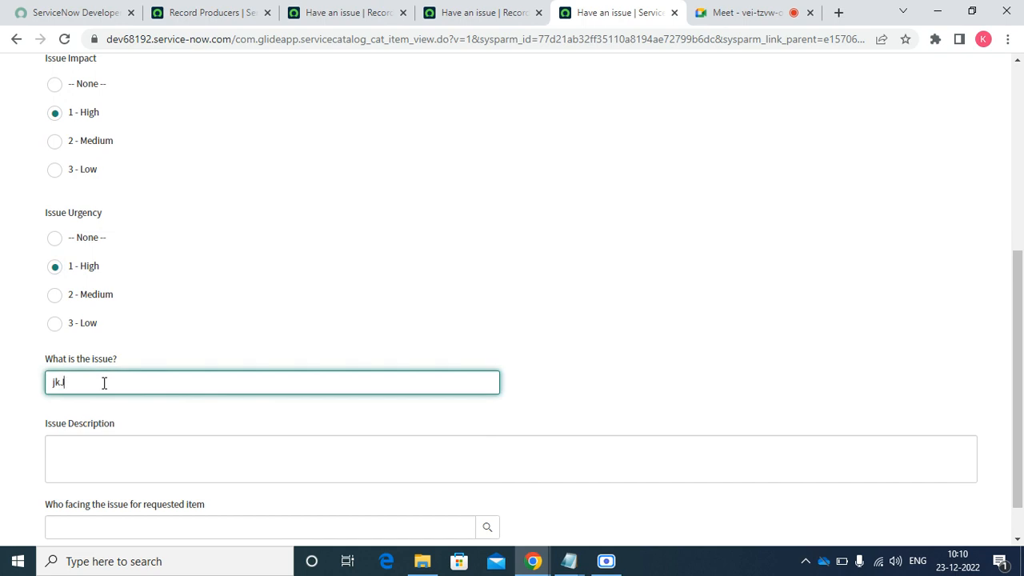
text(J)
key(Tab)
key(Tab)
text(j)
key(Tab)
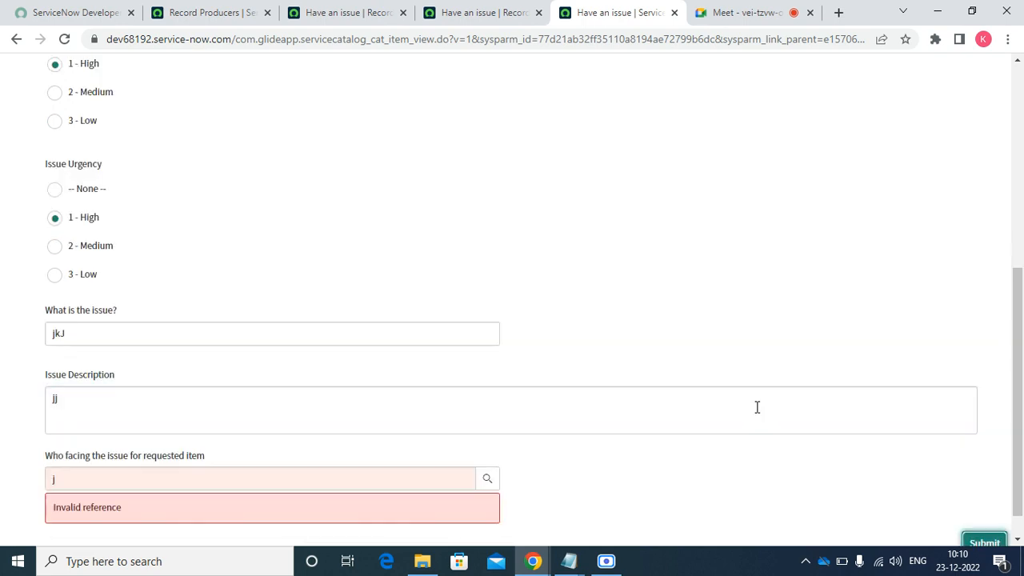
click(432, 480)
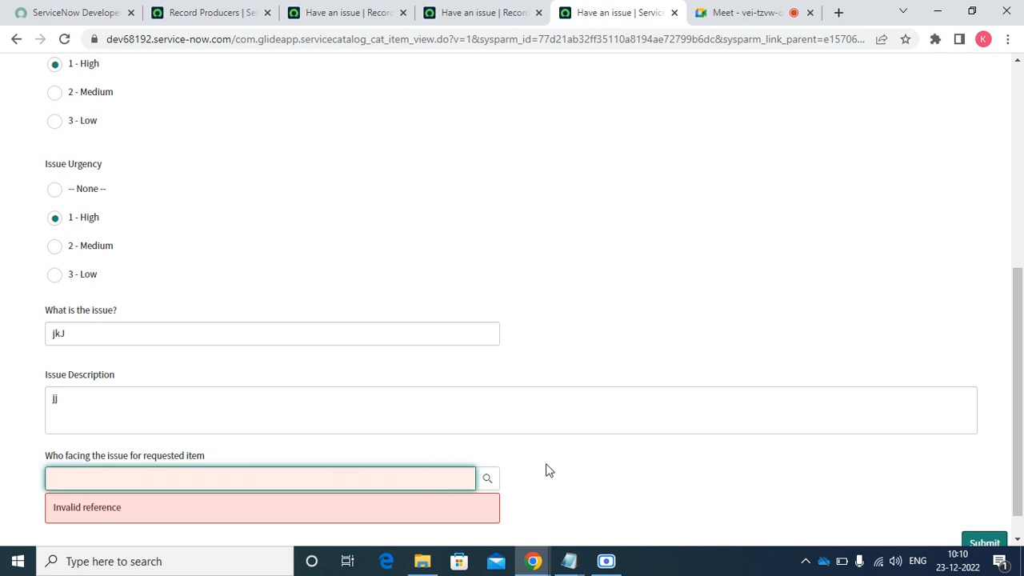
click(984, 542)
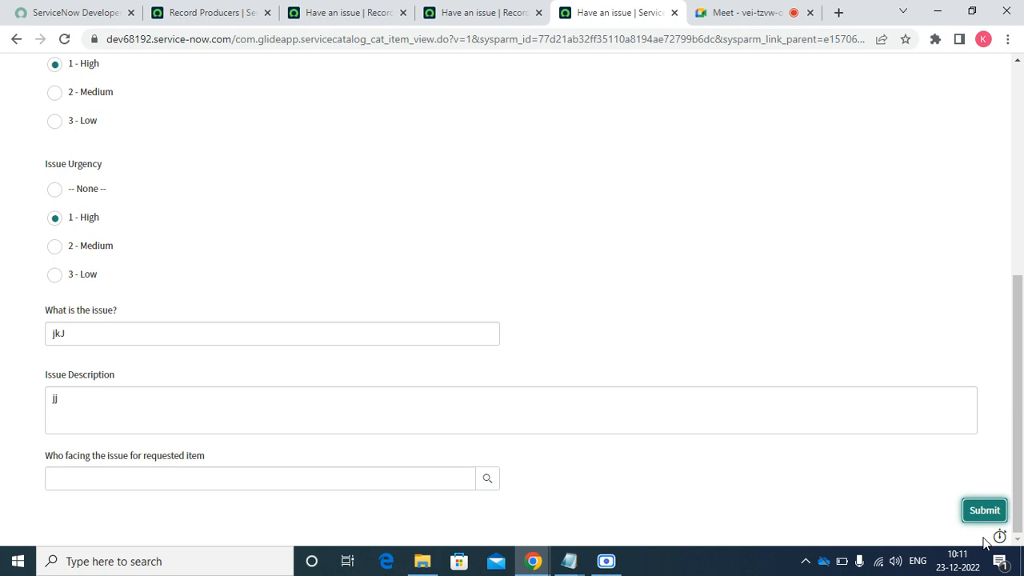
click(976, 518)
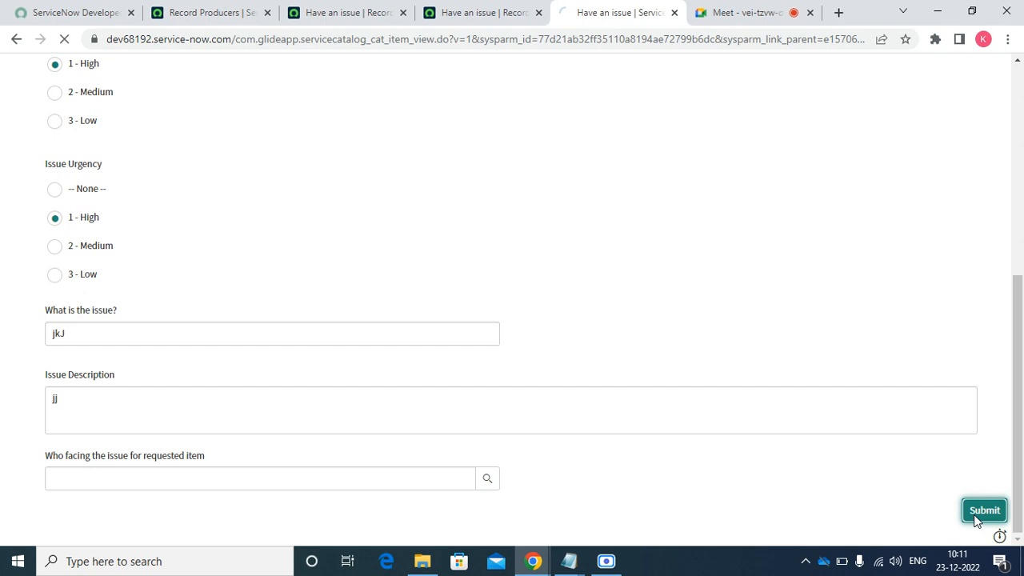
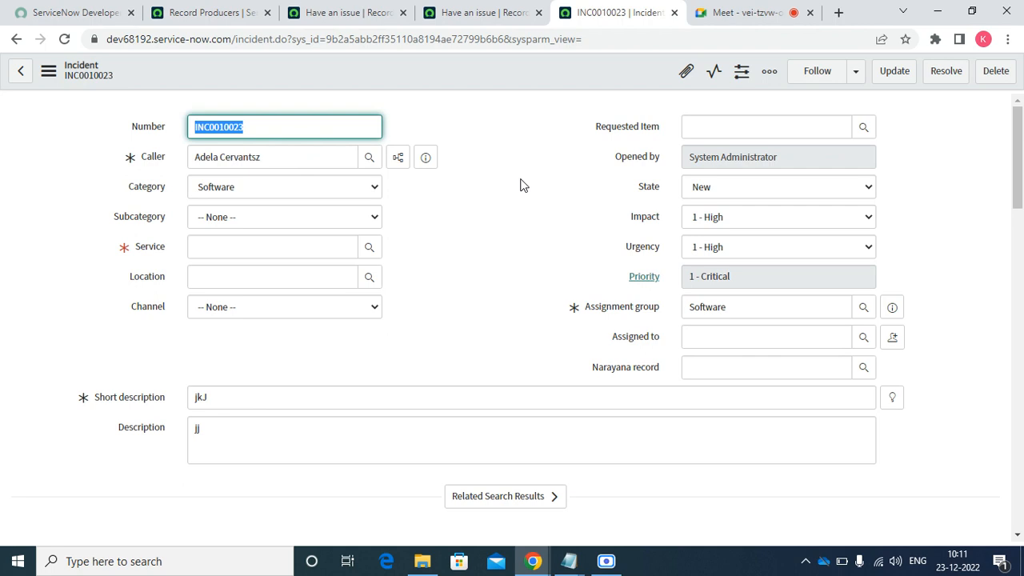
- Add the Service offering field to the incident form layout
right_click(415, 69)
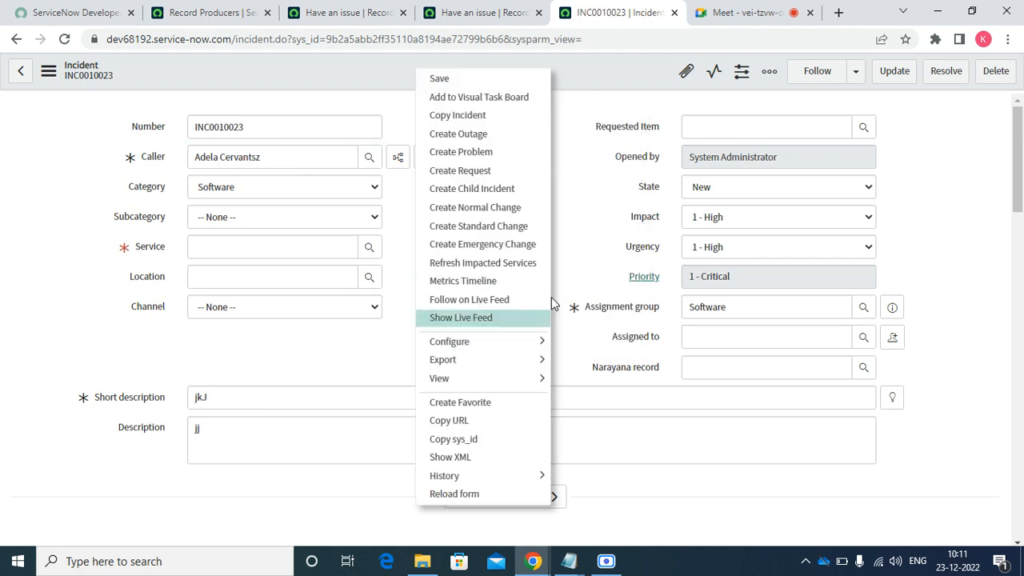
mouse_move(502, 342)
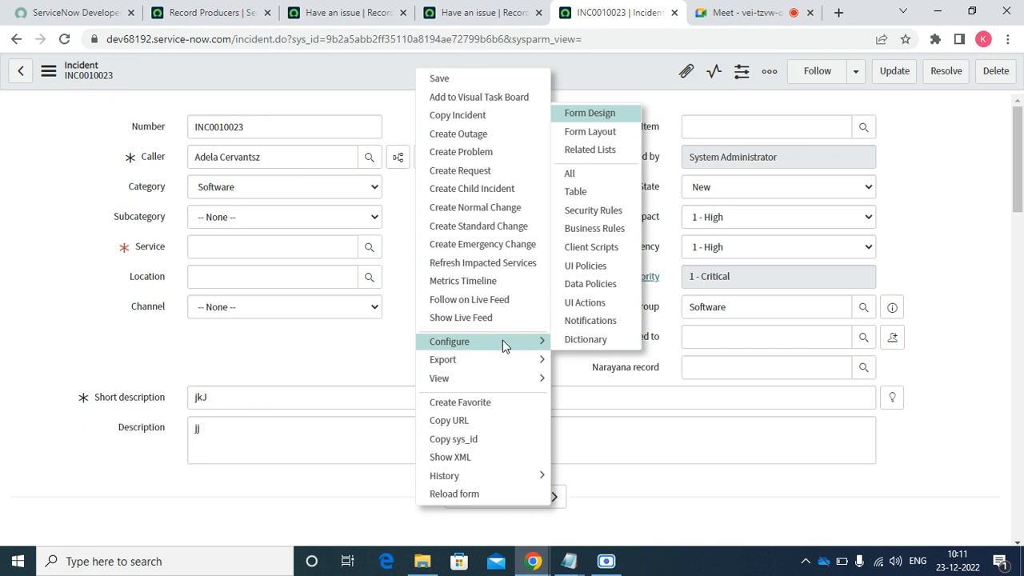
click(595, 141)
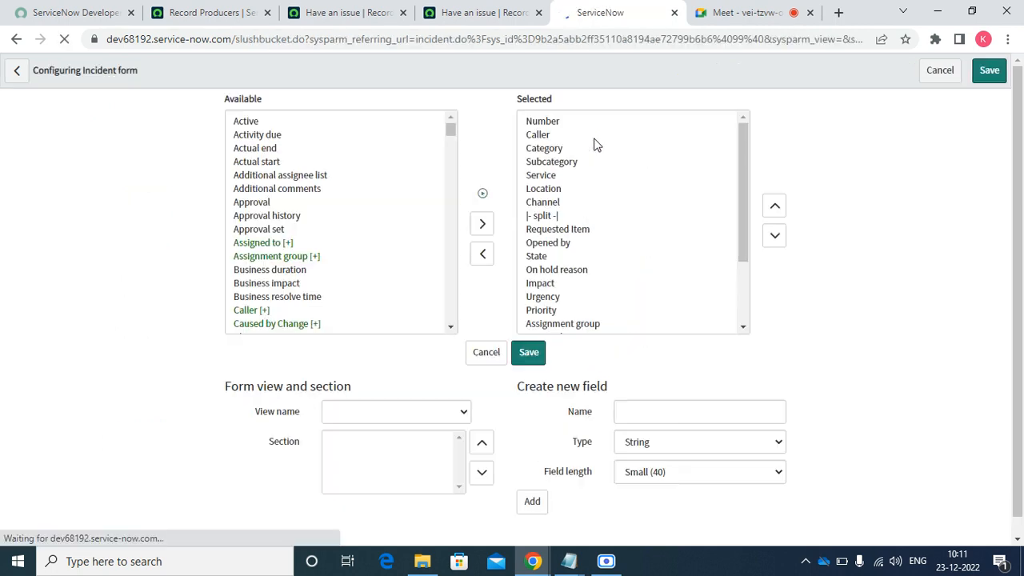
click(272, 205)
text(se)
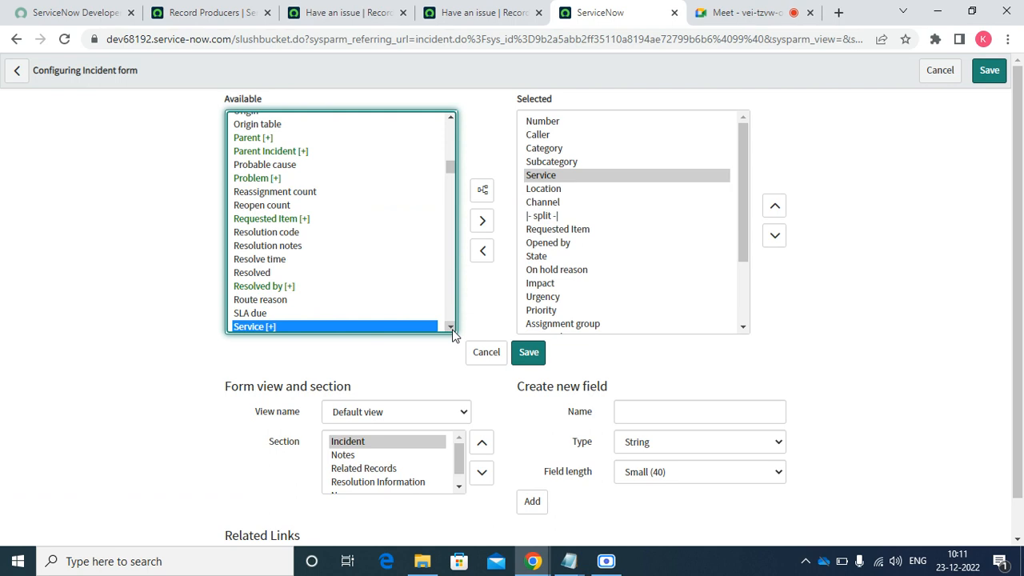
scroll(453, 335, down, 2)
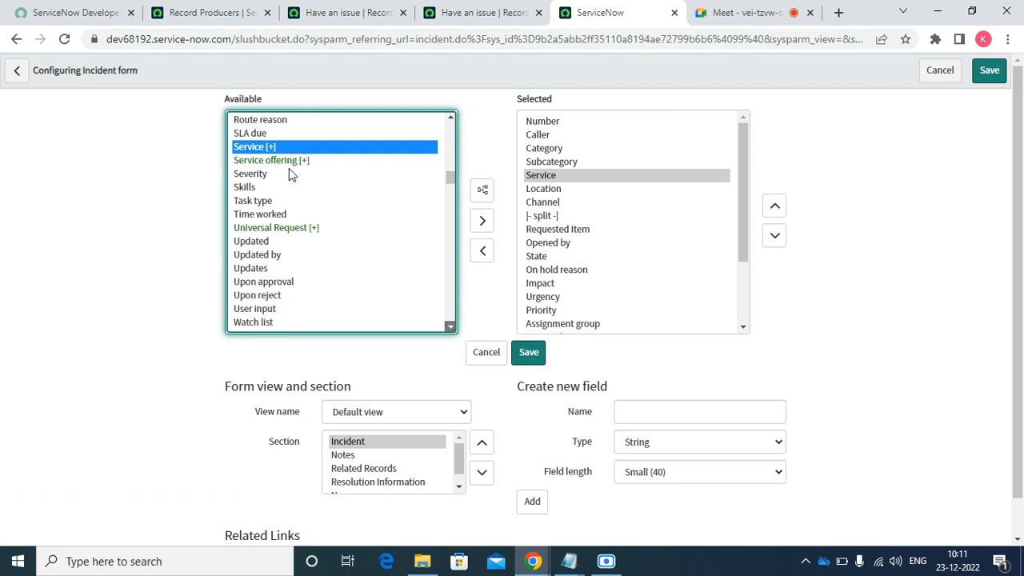
click(288, 166)
click(483, 220)
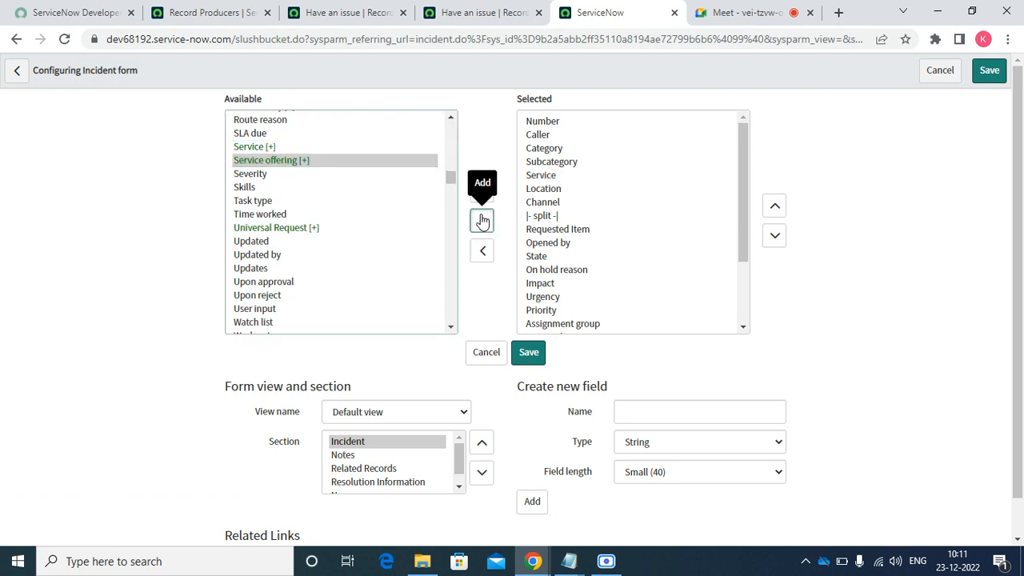
- Move Service offering up to sit just below Service, then save the form layout
click(775, 209)
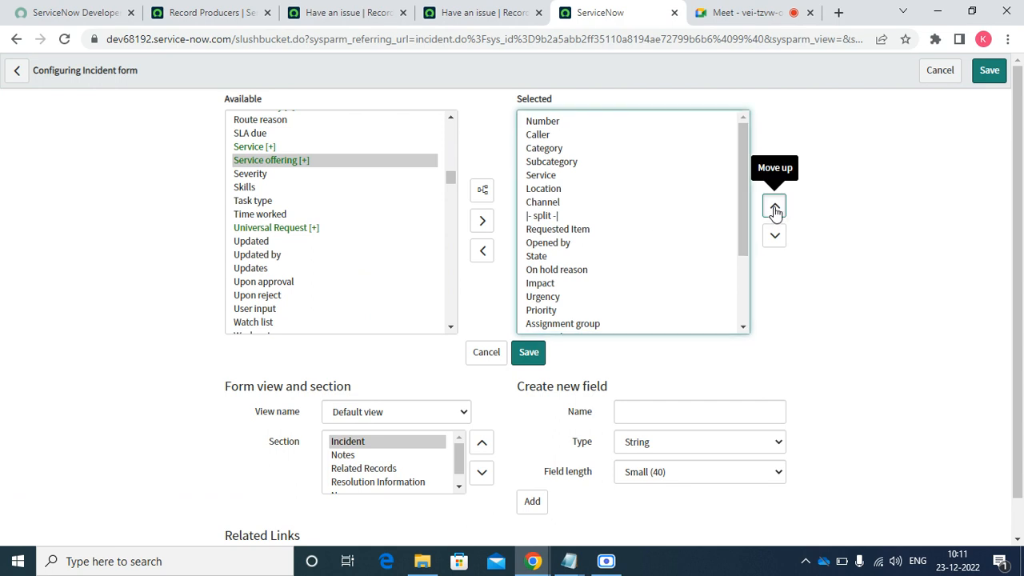
click(615, 311)
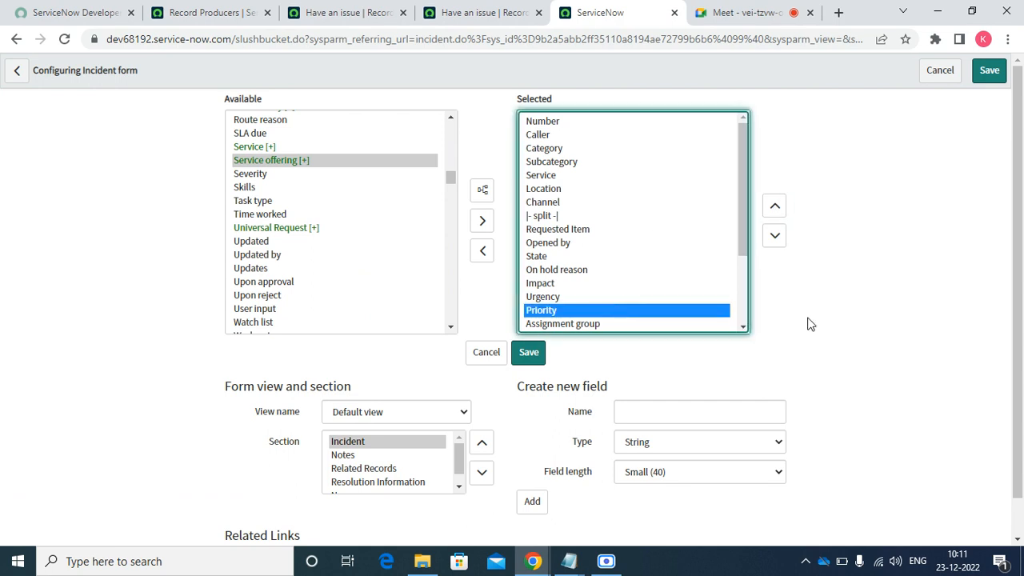
scroll(748, 330, down, 3)
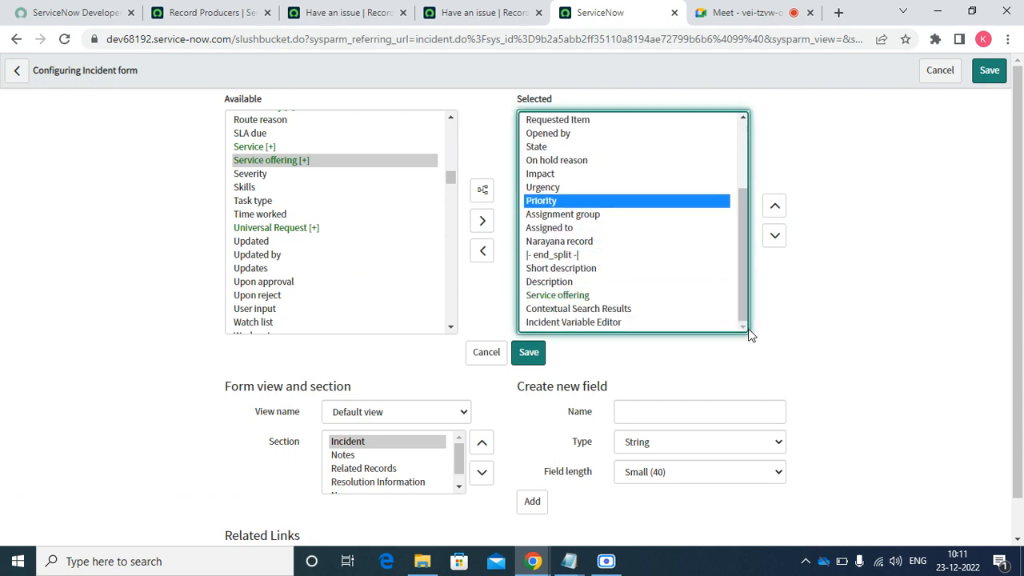
click(622, 296)
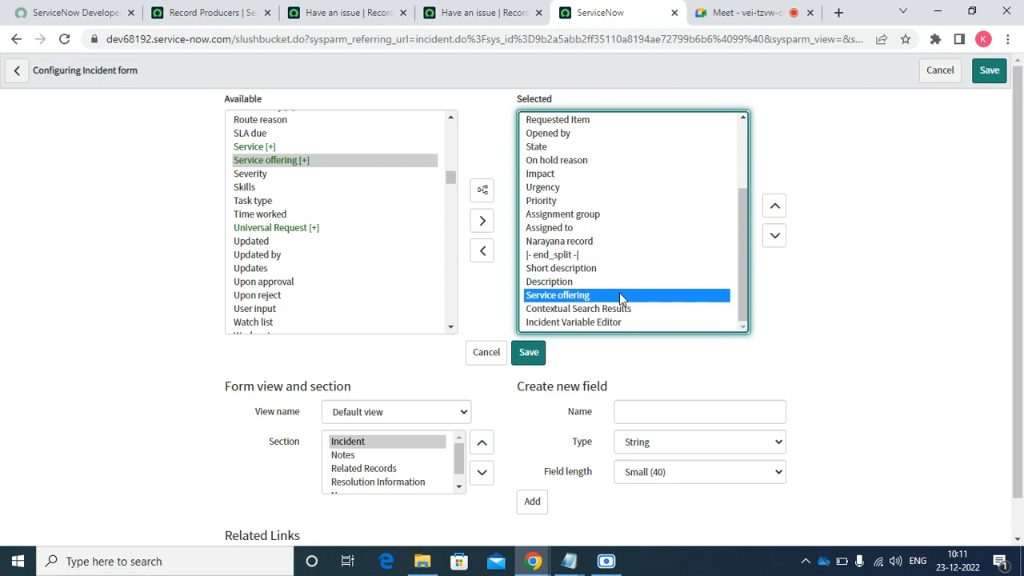
click(775, 208)
click(775, 207)
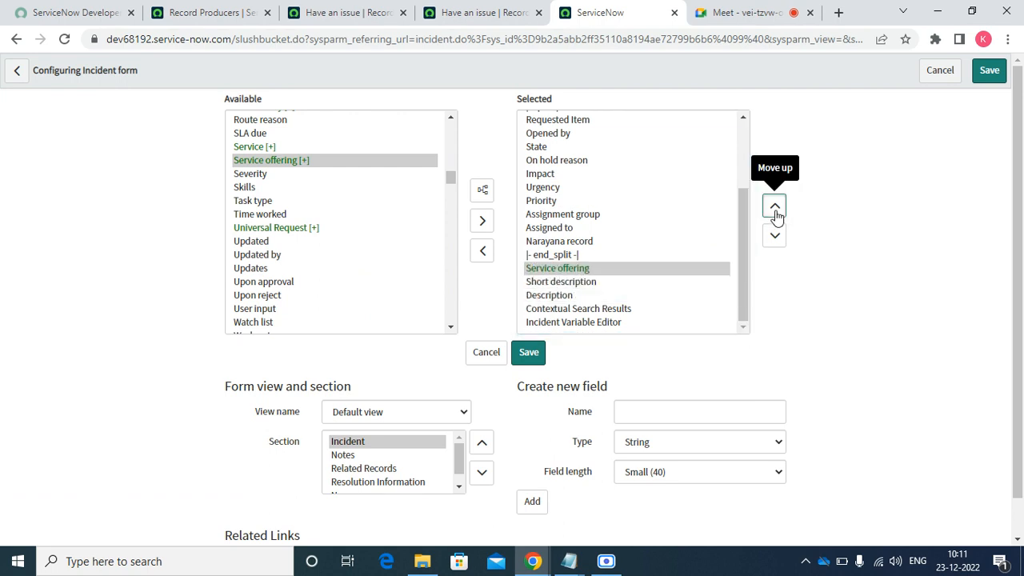
click(775, 207)
click(774, 207)
click(775, 208)
click(775, 207)
click(775, 207)
click(775, 208)
click(774, 207)
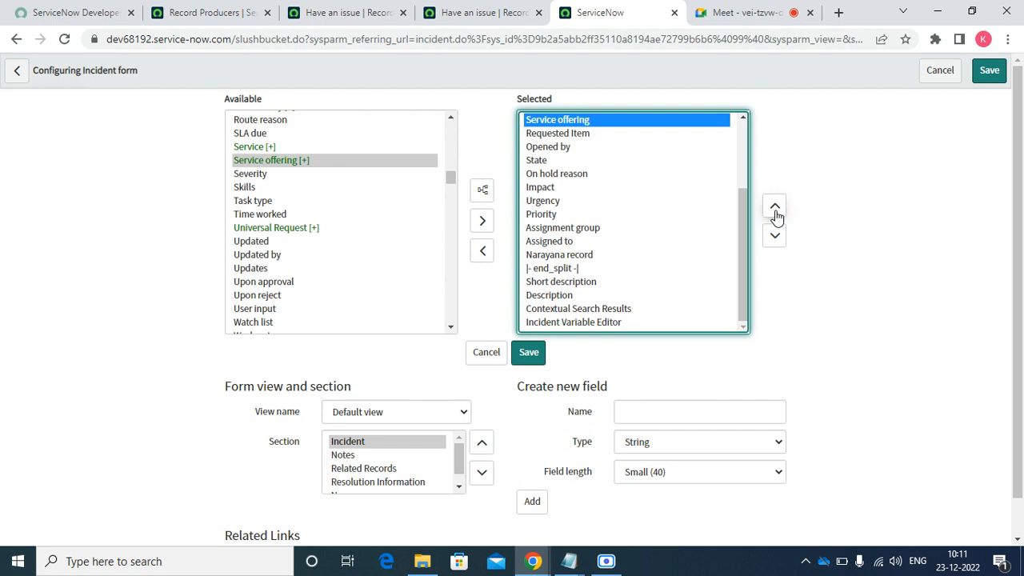
click(744, 119)
click(744, 119)
click(744, 119)
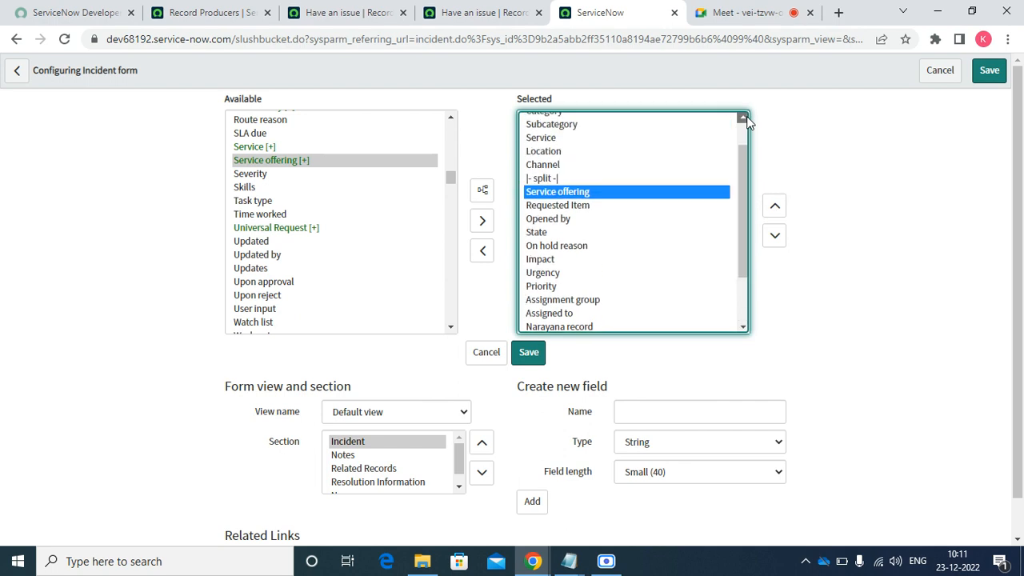
click(745, 118)
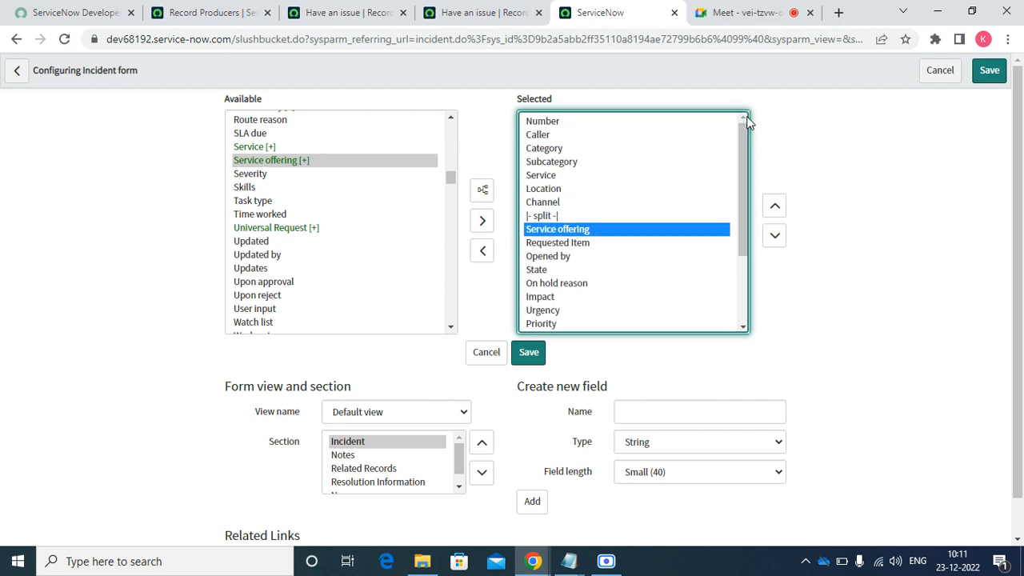
click(775, 207)
click(775, 207)
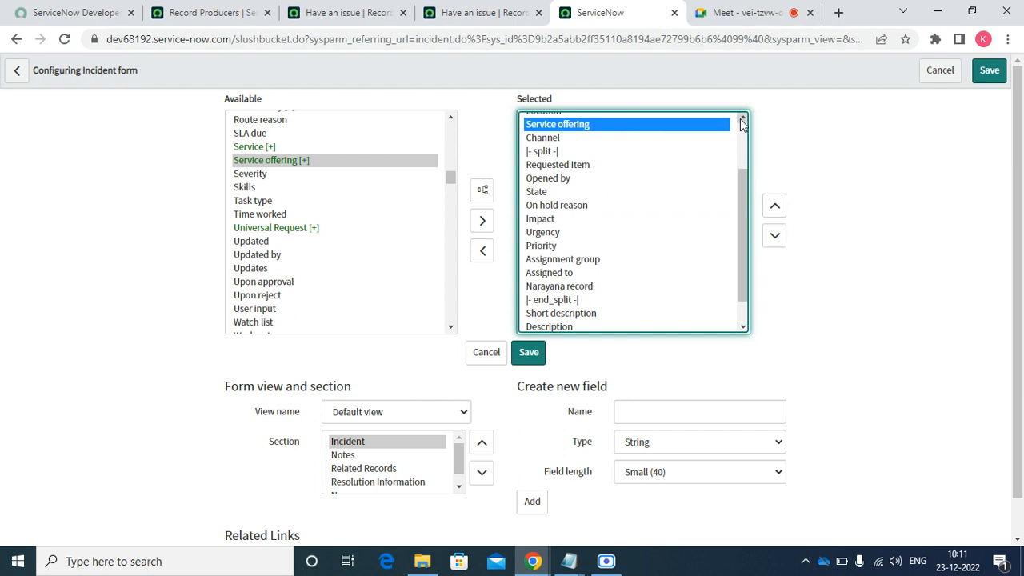
click(743, 120)
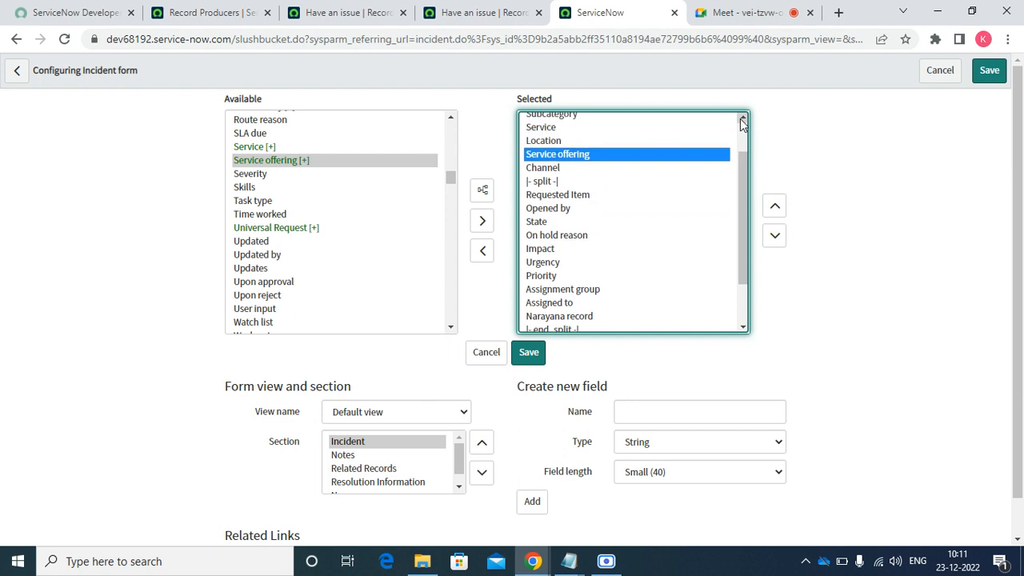
click(774, 208)
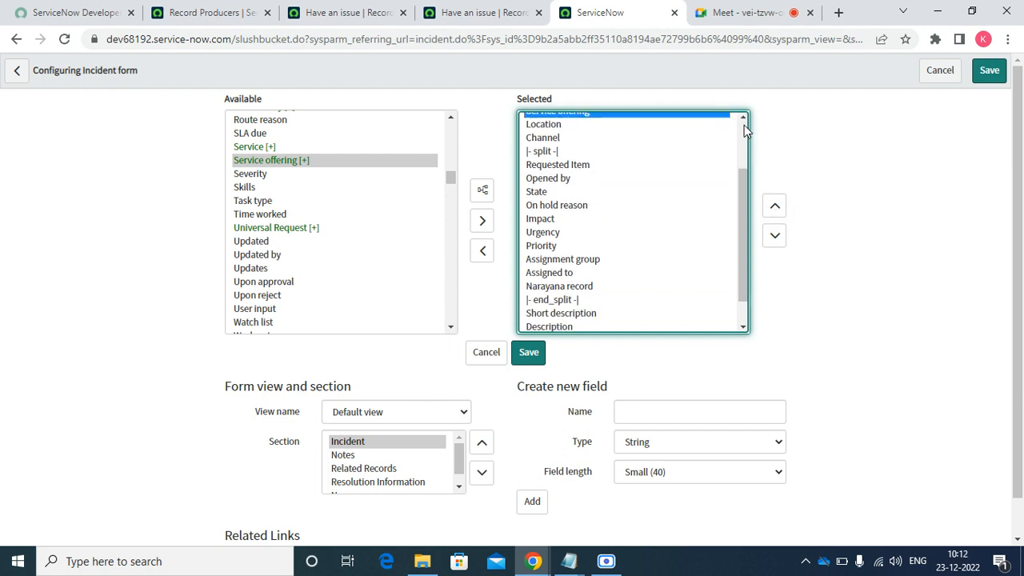
click(744, 124)
click(987, 77)
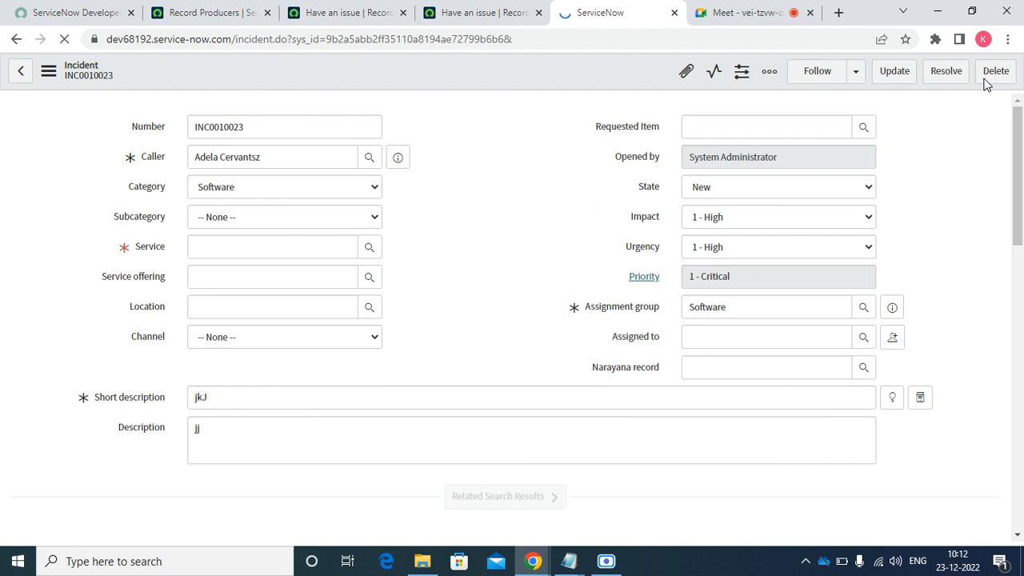
- On INC0010023, check the Service field's recent selections beside the new Service offering field
click(289, 241)
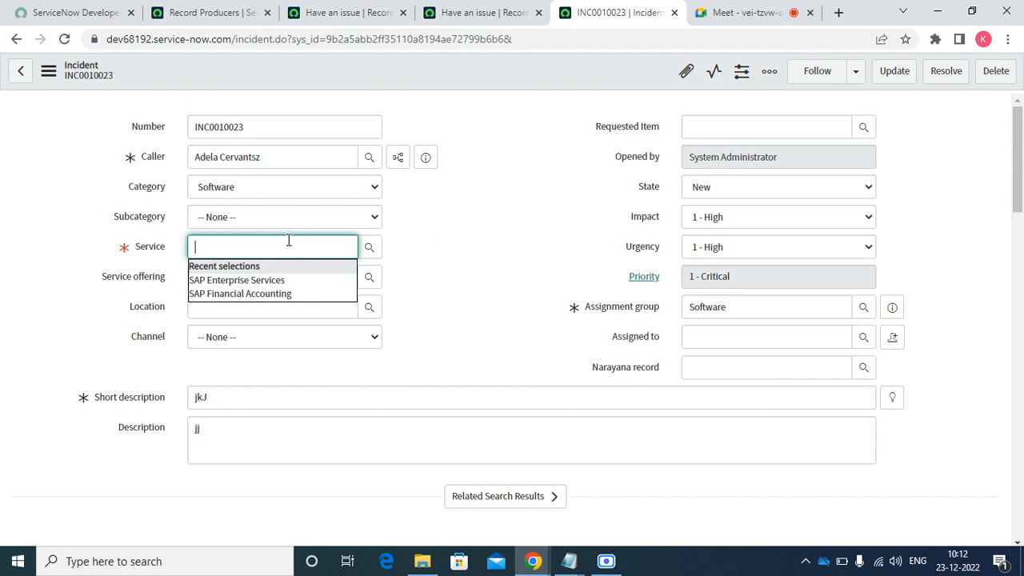
click(478, 265)
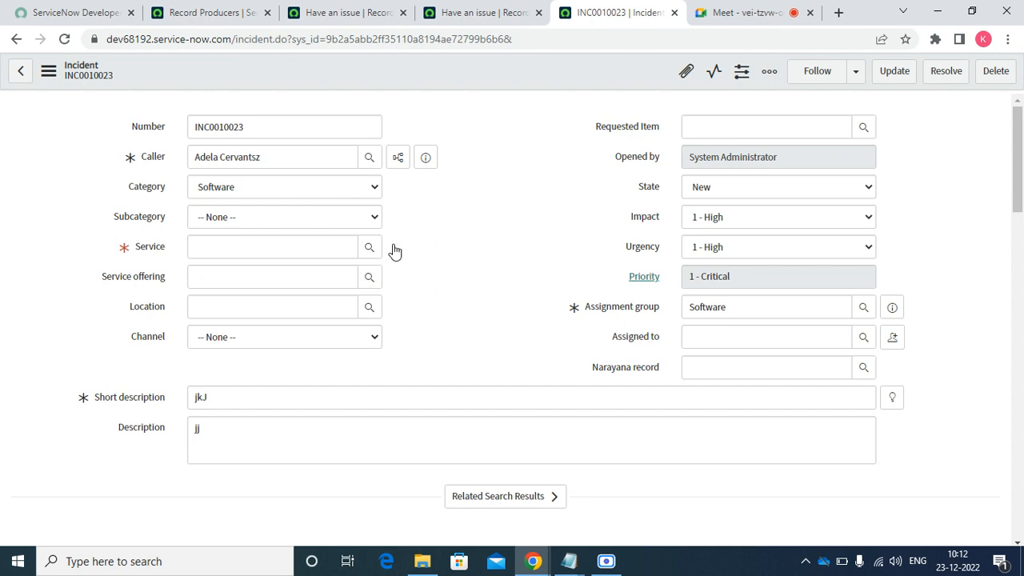
click(338, 245)
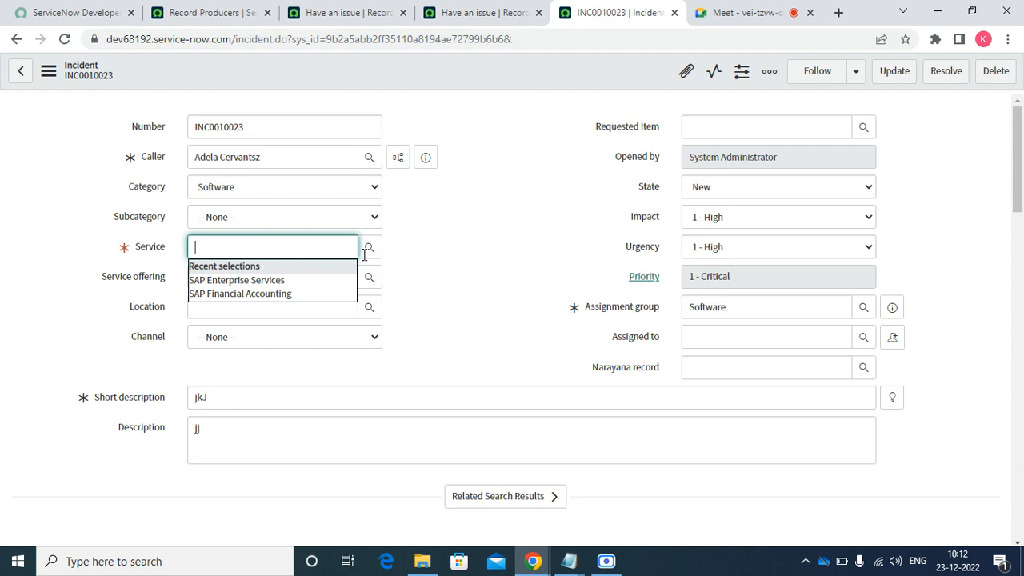
click(464, 239)
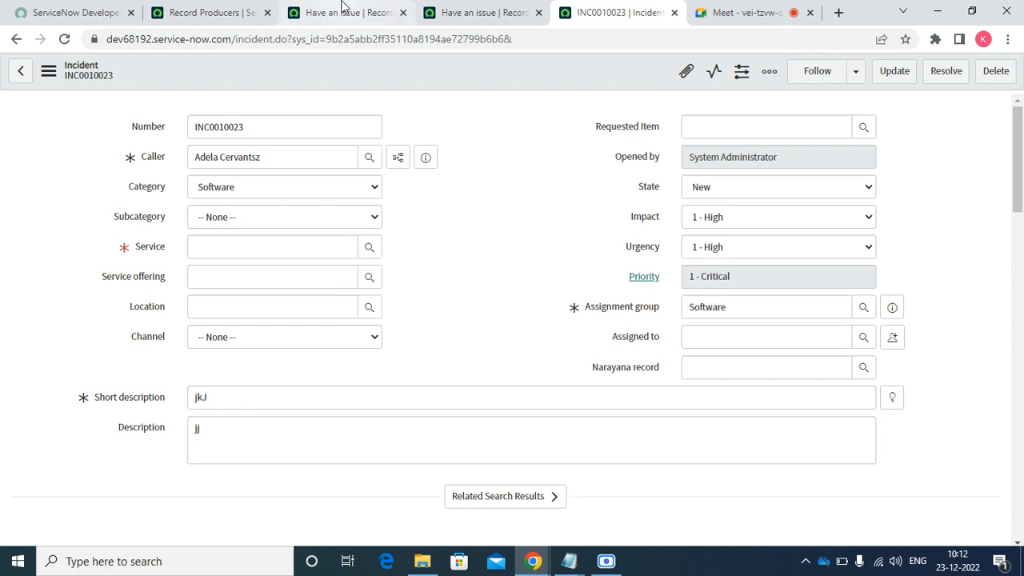
- From the Have an issue producer's Generated Record Data tab, look up templates and start a new one
click(344, 12)
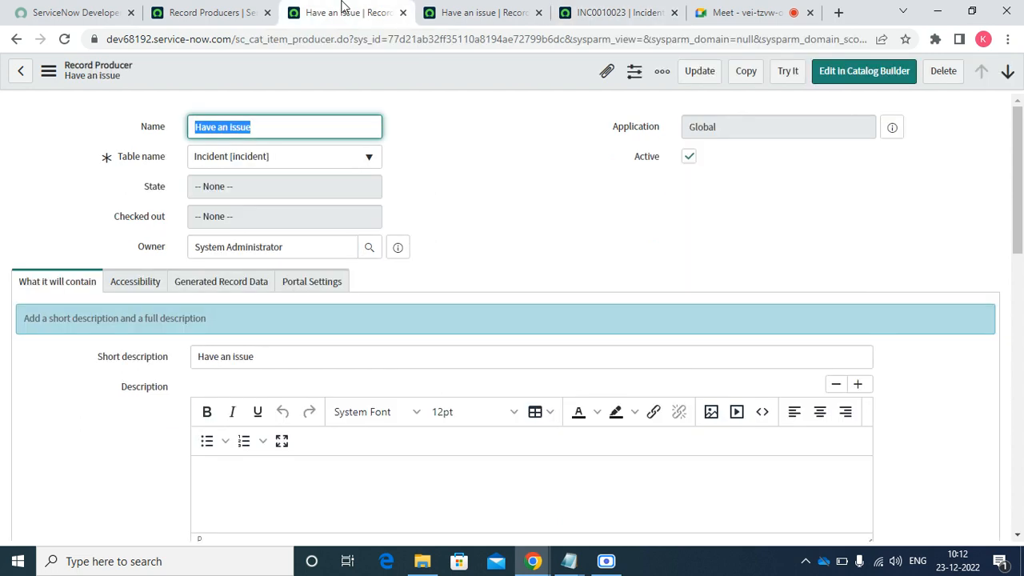
click(130, 287)
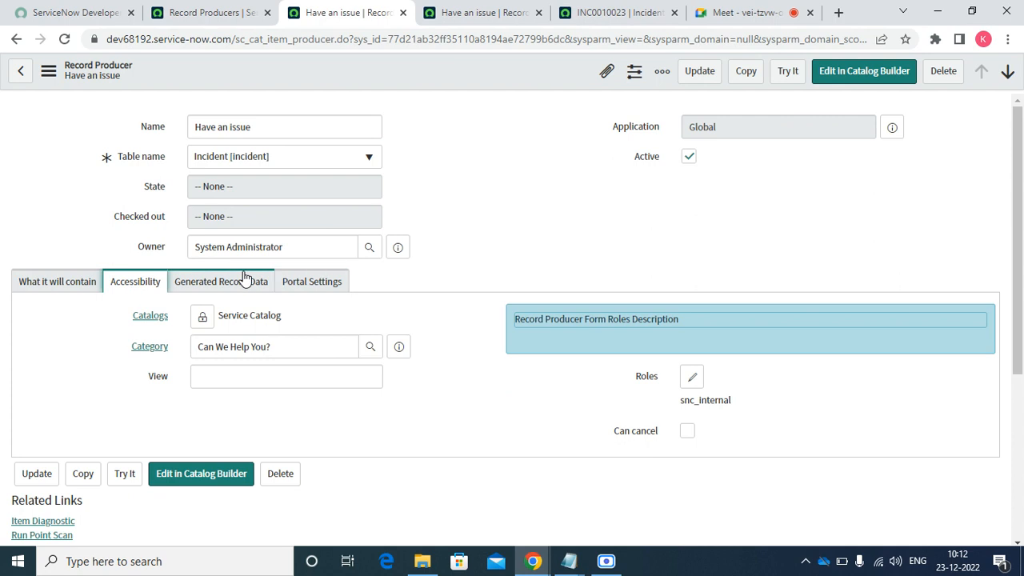
click(245, 279)
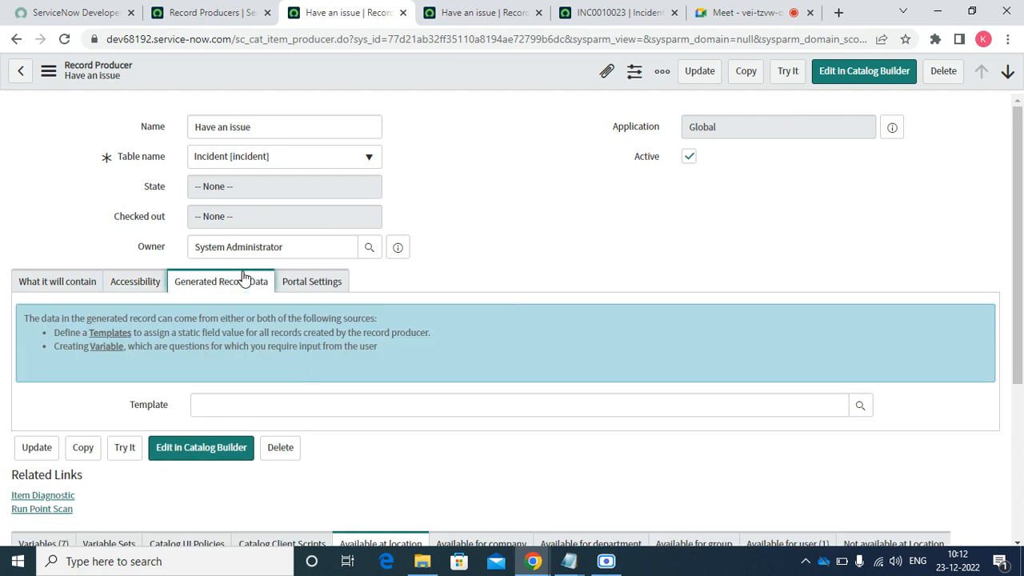
click(273, 409)
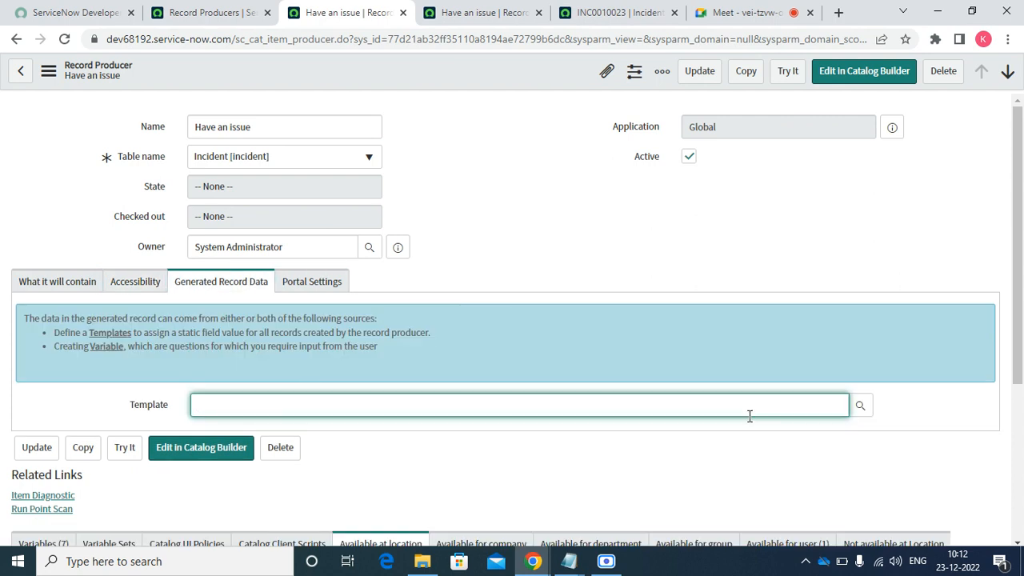
click(859, 421)
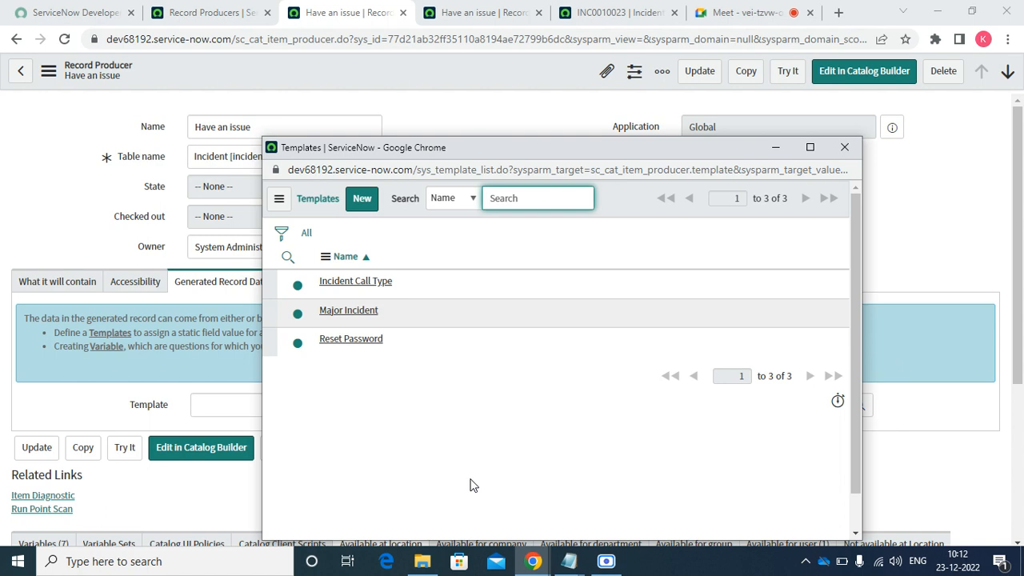
click(355, 201)
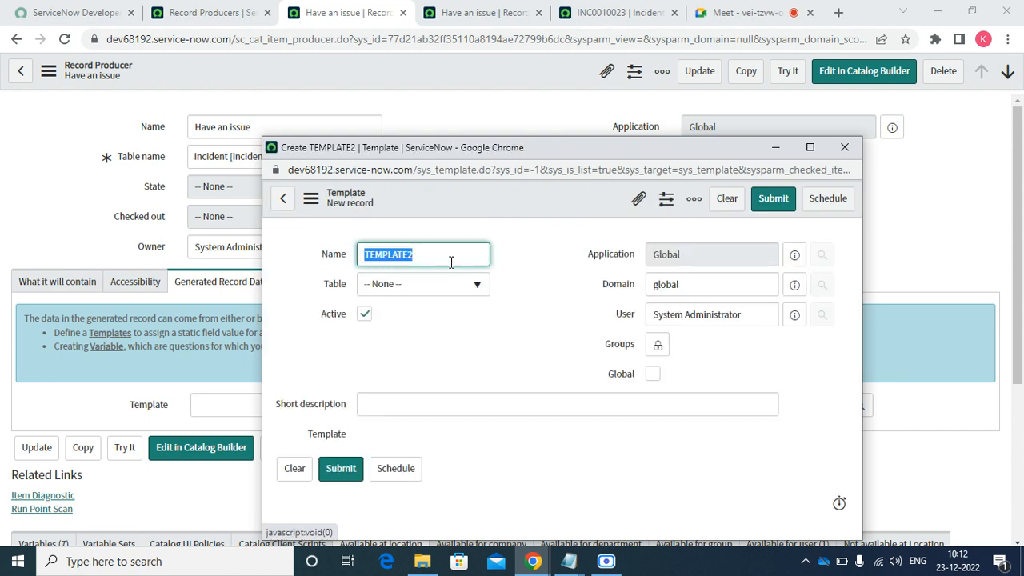
- Name the new template 'incident template' and copy the name
text(inccide)
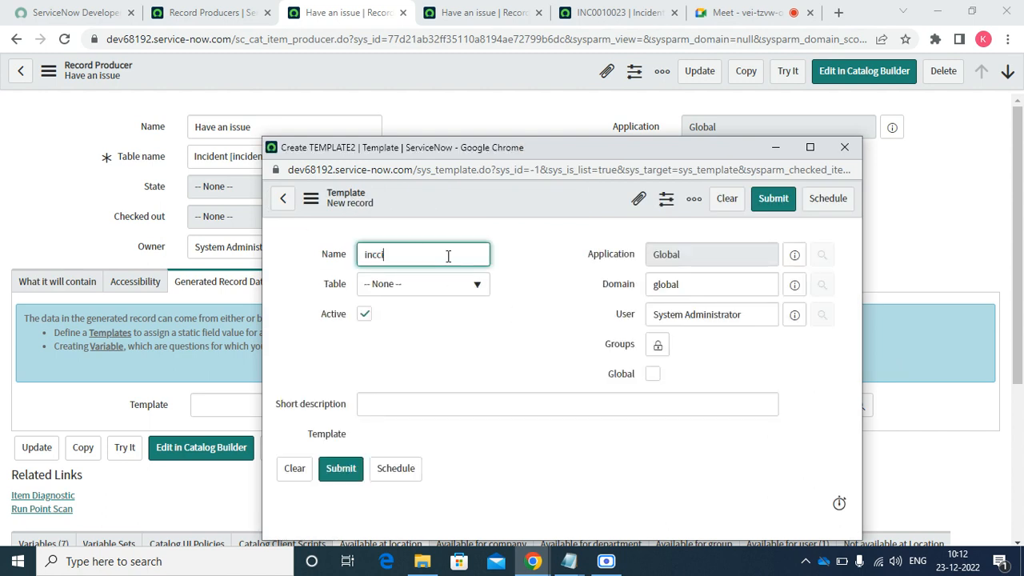
key(BackSpace)
key(BackSpace)
key(BackSpace)
key(BackSpace)
text(ident te)
text(paye)
key(BackSpace)
key(BackSpace)
key(BackSpace)
key(BackSpace)
text(mplate)
key(ctrl+a)
right_click(404, 254)
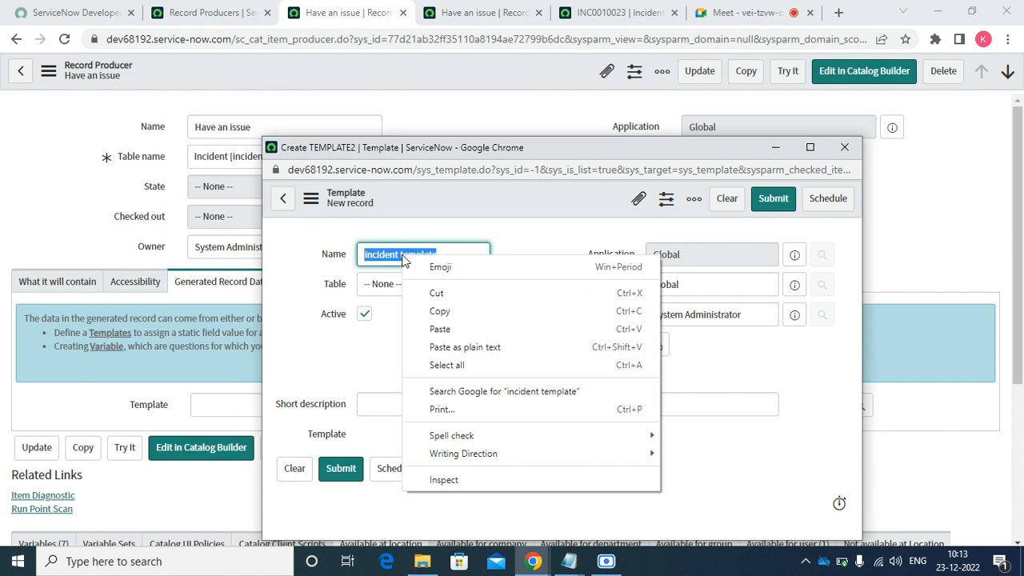
click(440, 311)
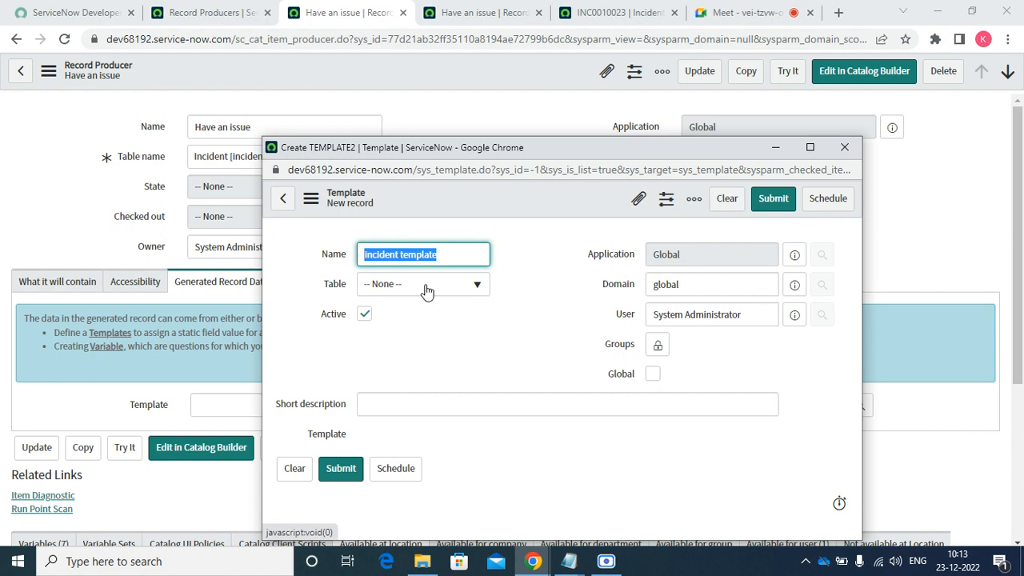
- Set the template's table to Incident, make it global, and give it short description 'Incident template'
click(427, 289)
text(incid)
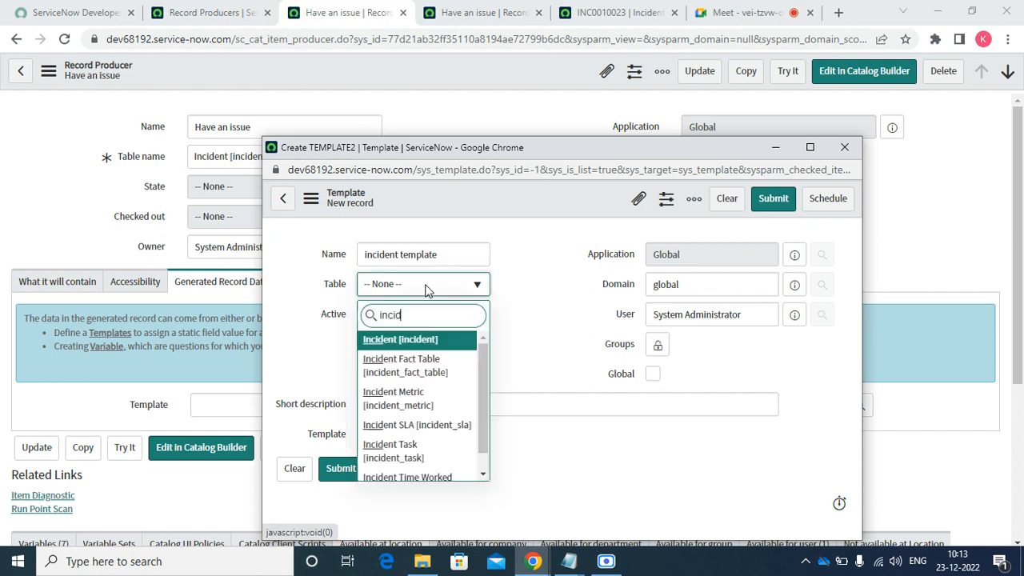
key(Return)
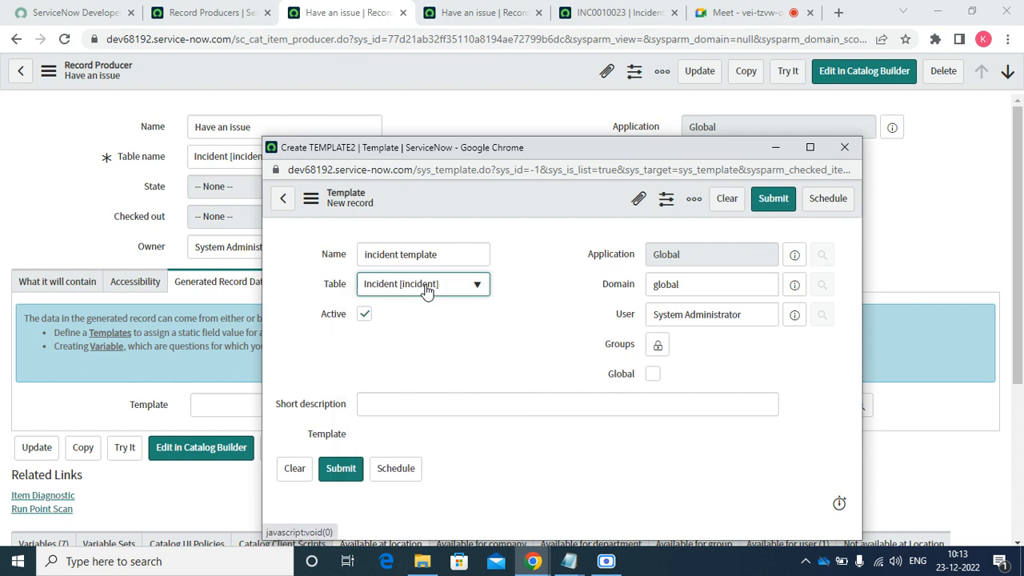
key(Tab)
key(Tab)
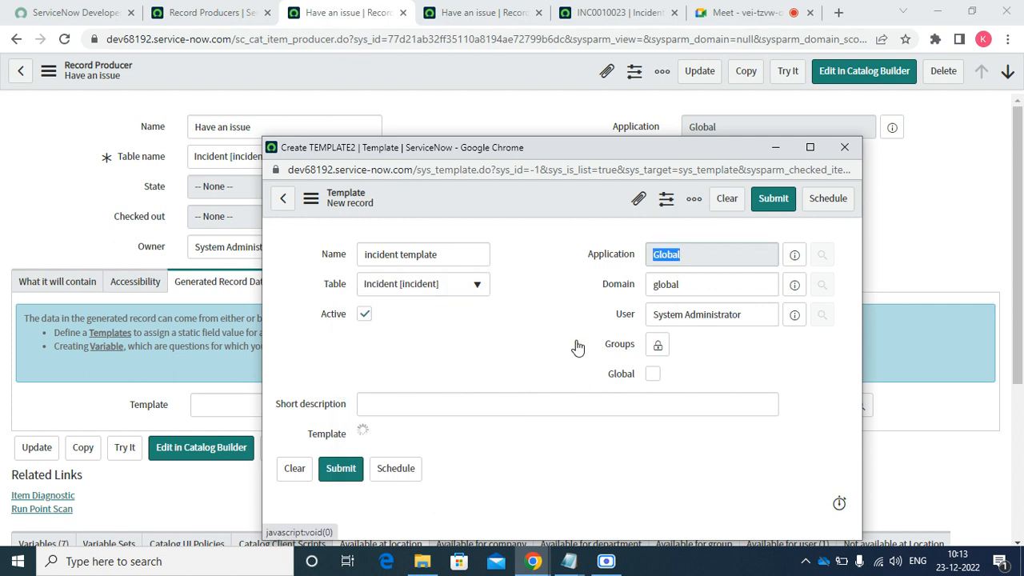
click(653, 374)
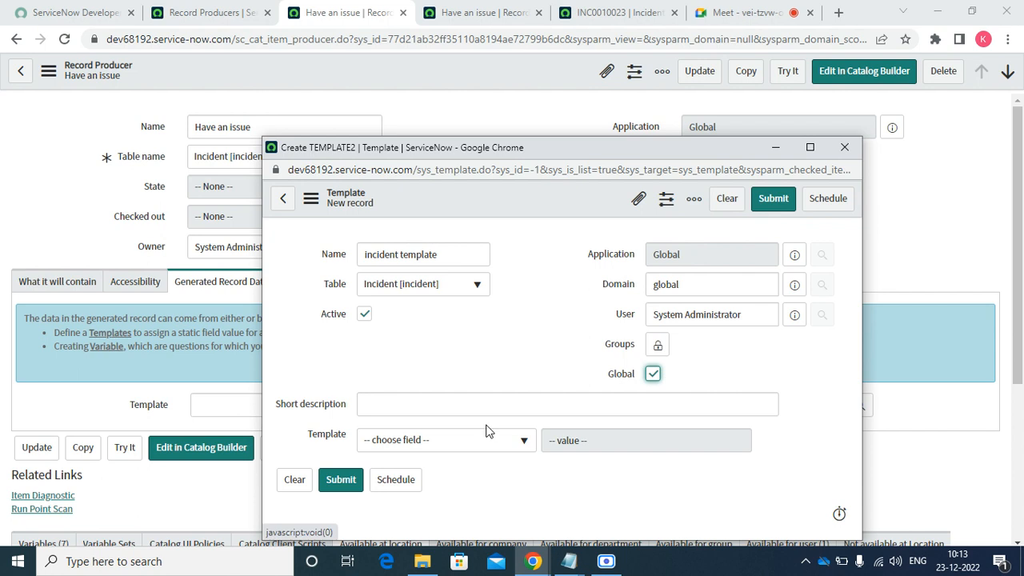
click(446, 397)
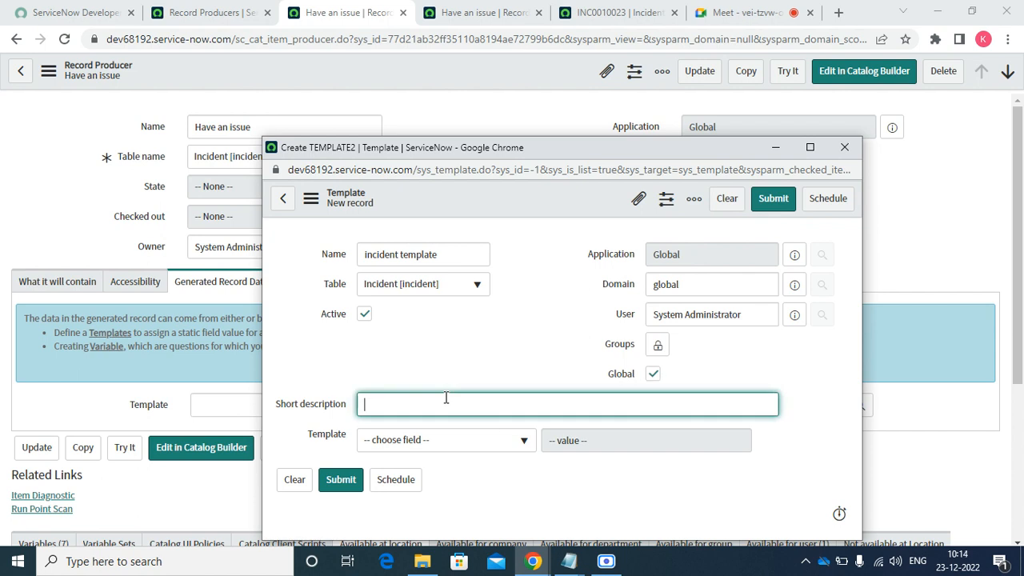
text(INie)
key(BackSpace)
key(BackSpace)
key(BackSpace)
key(BackSpace)
text(Inic)
key(BackSpace)
text(dne)
key(BackSpace)
key(BackSpace)
key(BackSpace)
key(BackSpace)
text(cident template)
- Add template rows setting Service to SAP and an empty Service offering
click(448, 442)
text(ser)
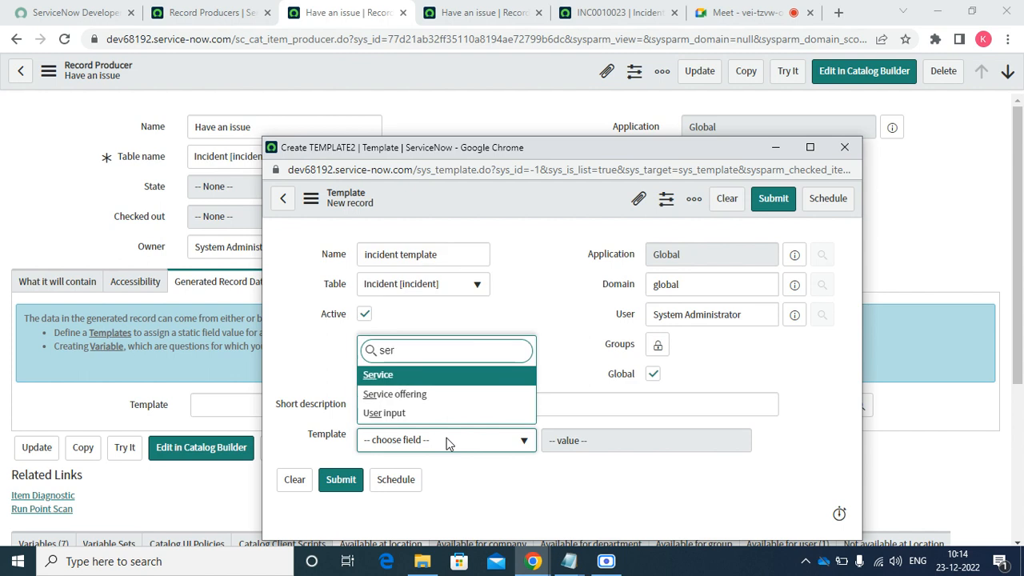
key(Down)
key(Up)
key(Return)
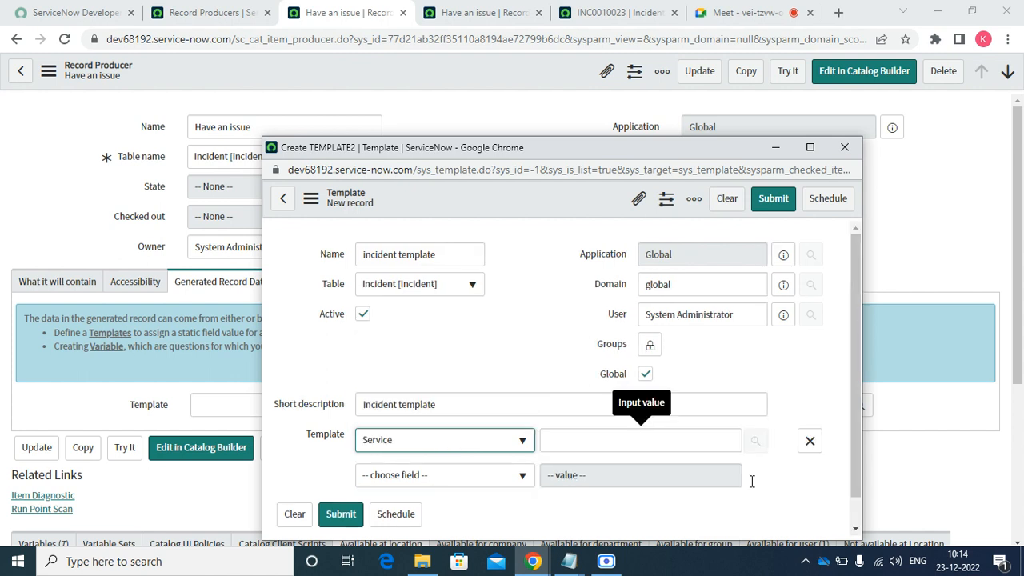
click(698, 441)
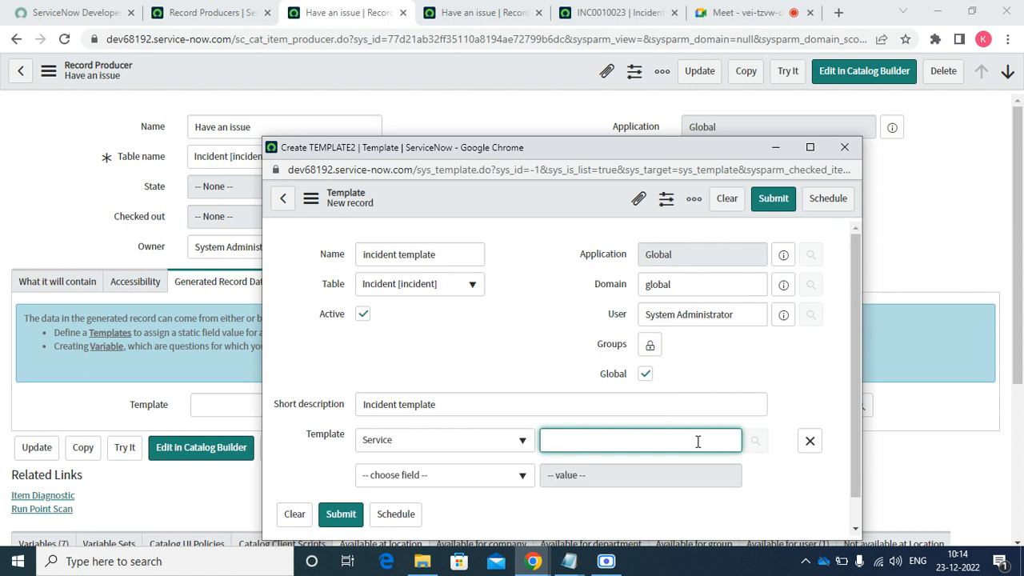
text(SAP)
key(Tab)
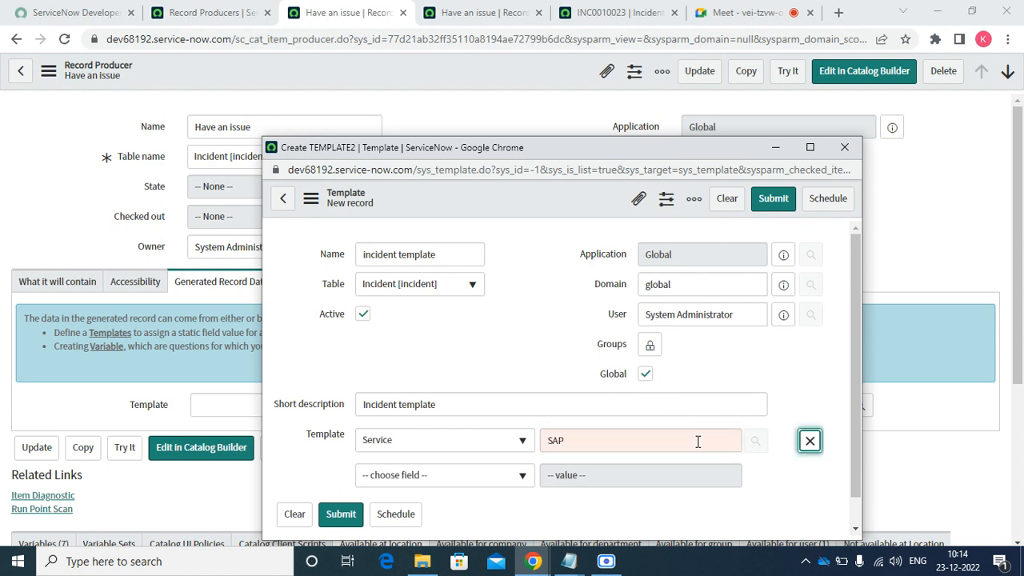
click(464, 474)
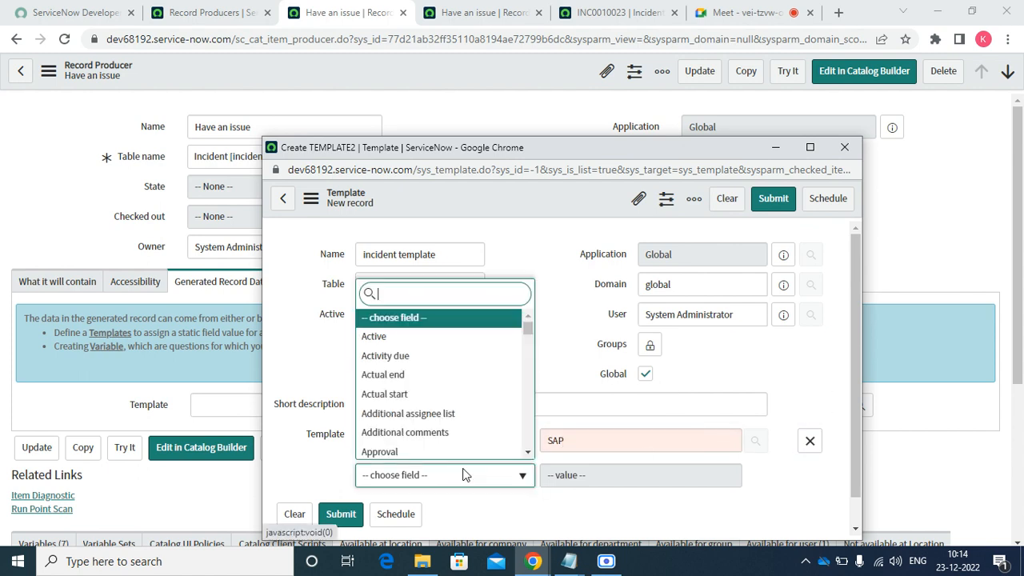
text(Ser)
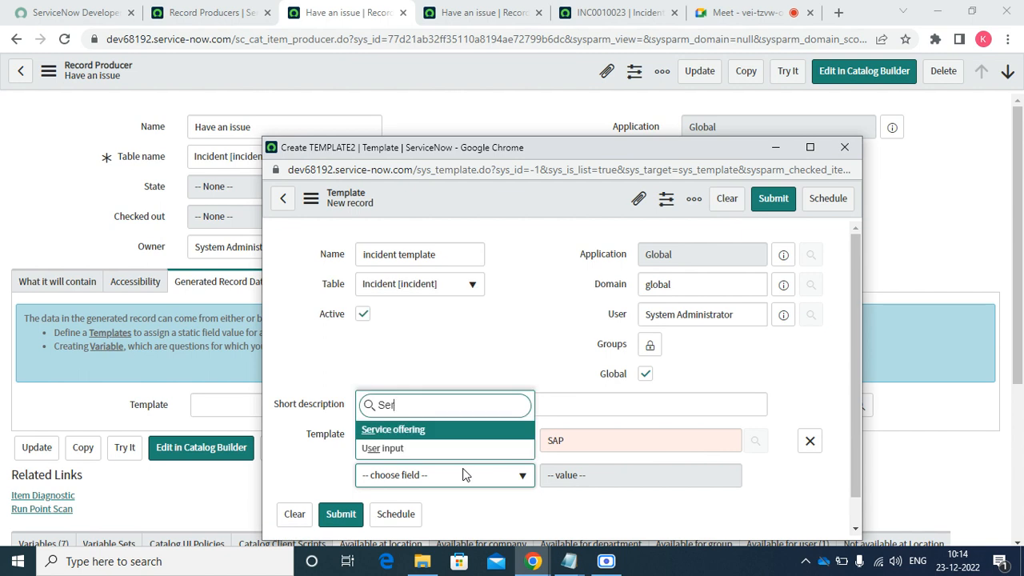
key(Return)
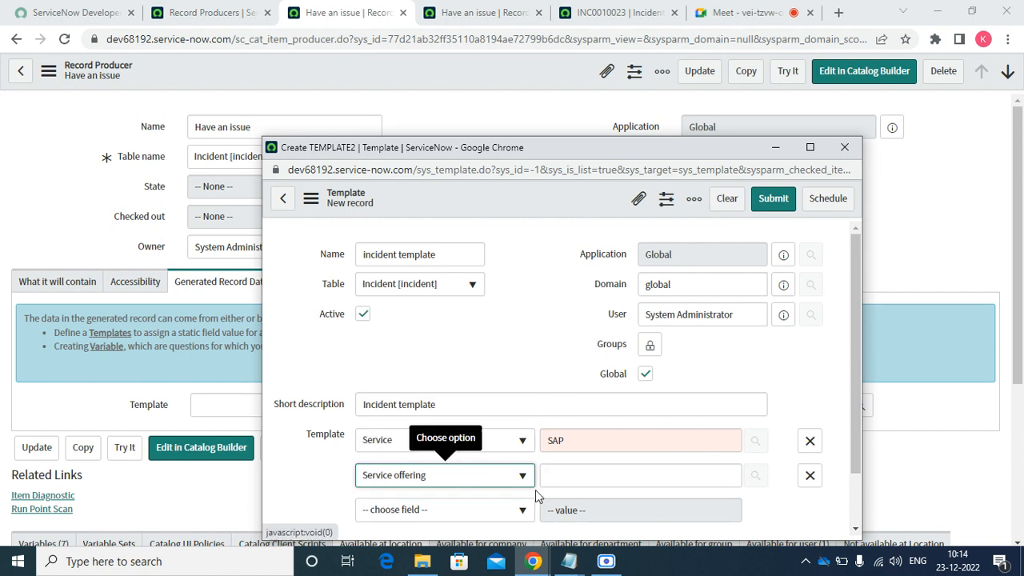
click(566, 473)
click(596, 438)
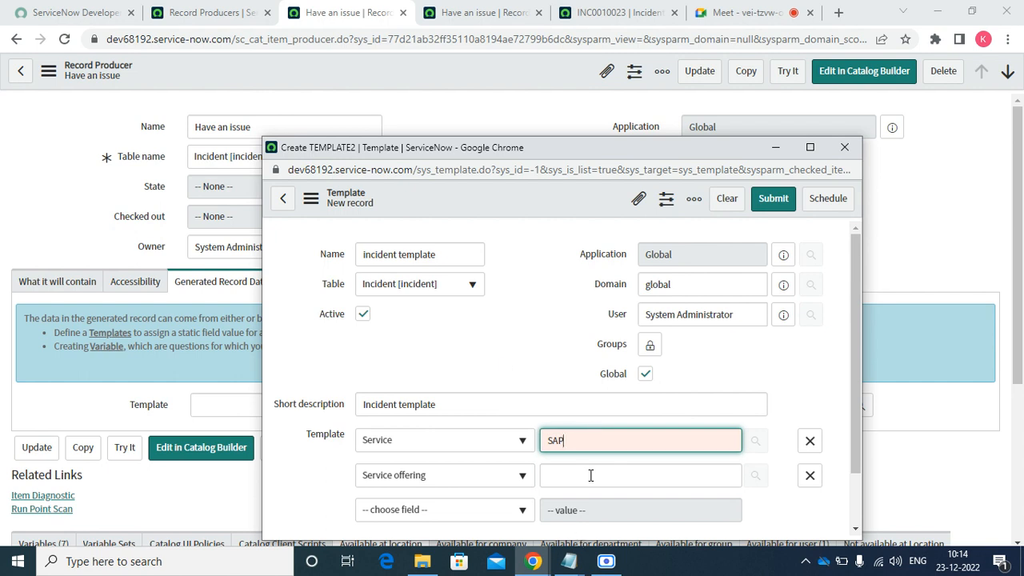
click(572, 12)
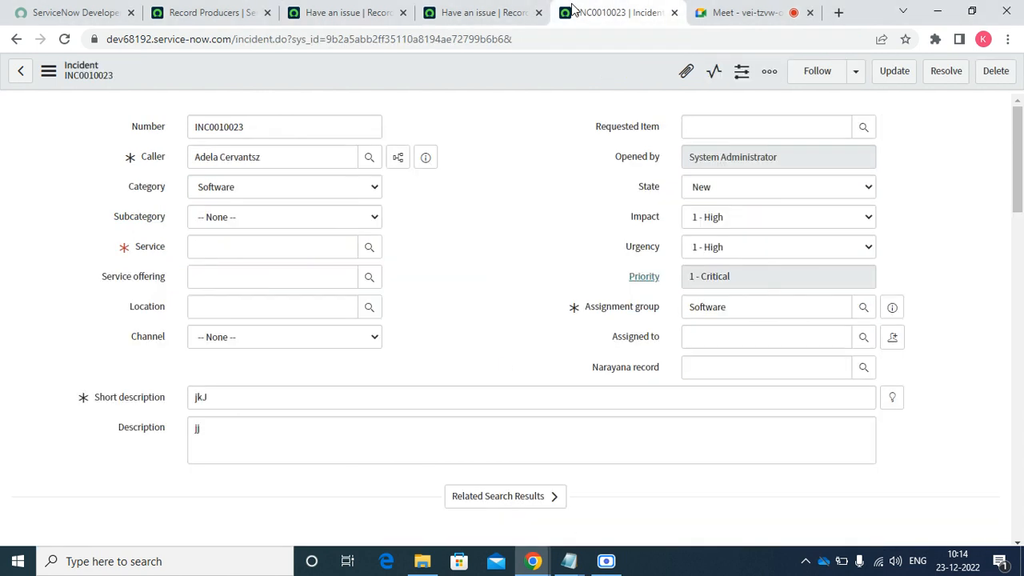
- Set the template's Service to SAP Enterprise Services and clear its Service offering value
click(370, 248)
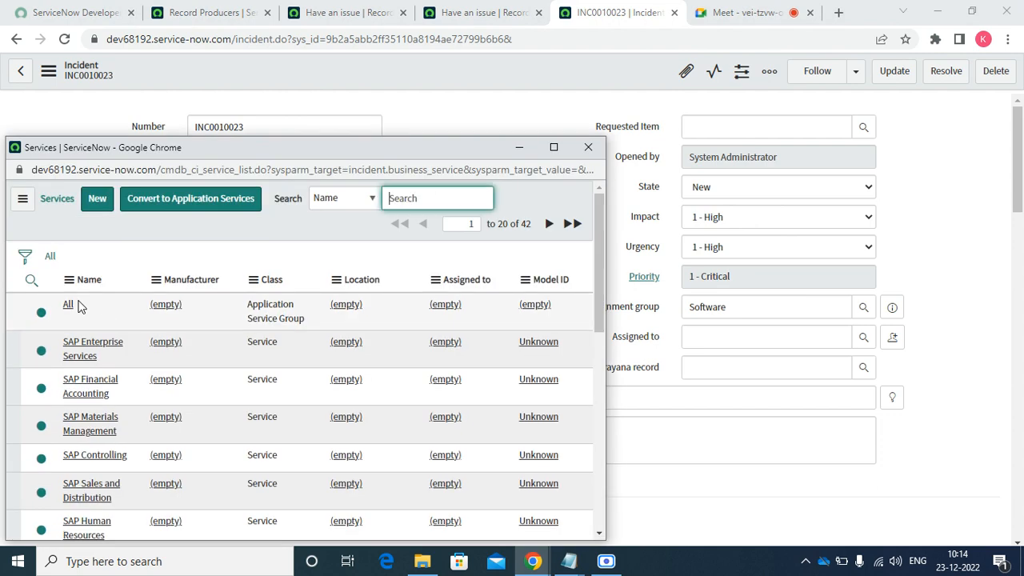
click(68, 308)
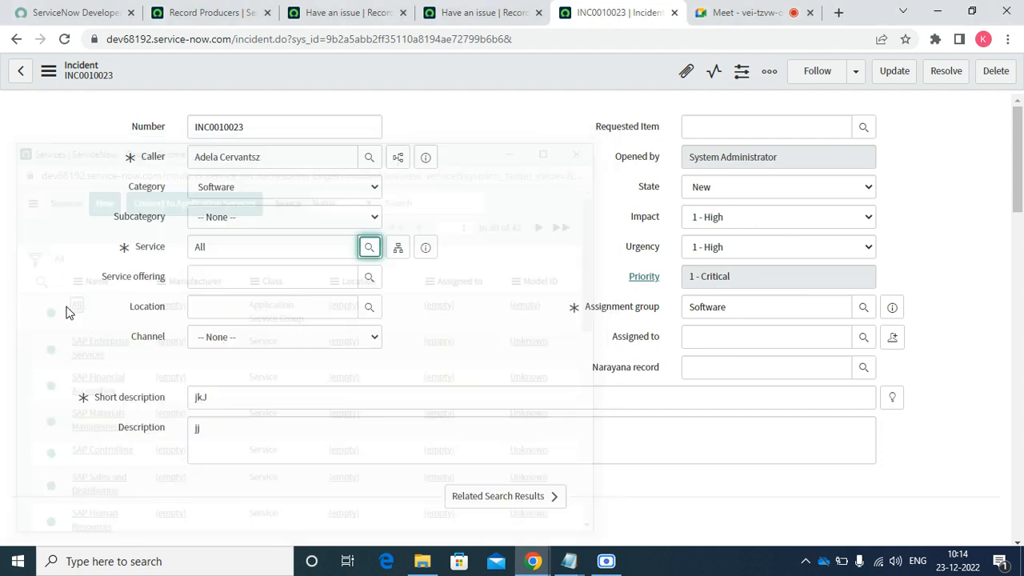
double_click(219, 246)
key(alt+Tab)
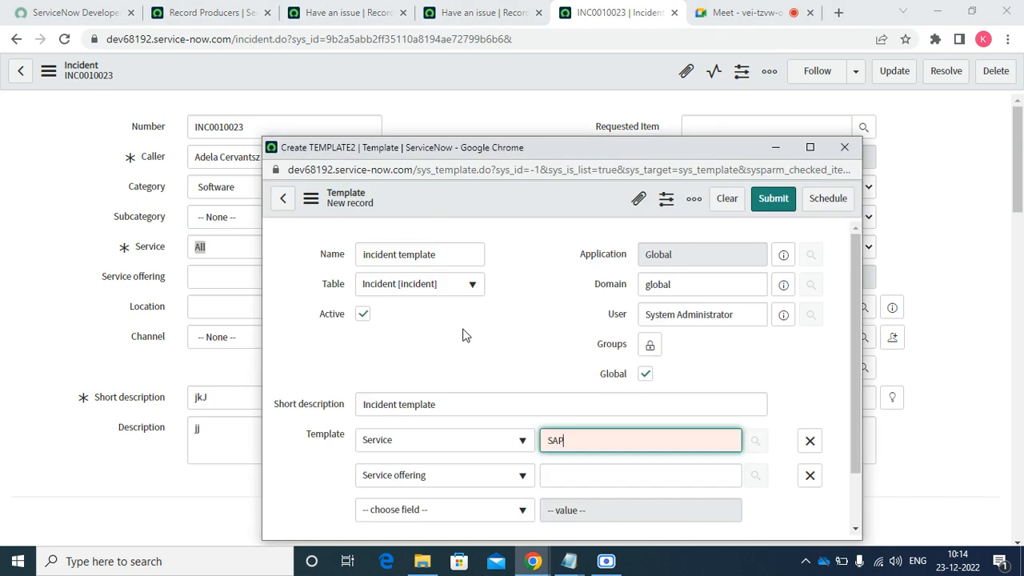
key(BackSpace)
key(BackSpace)
key(BackSpace)
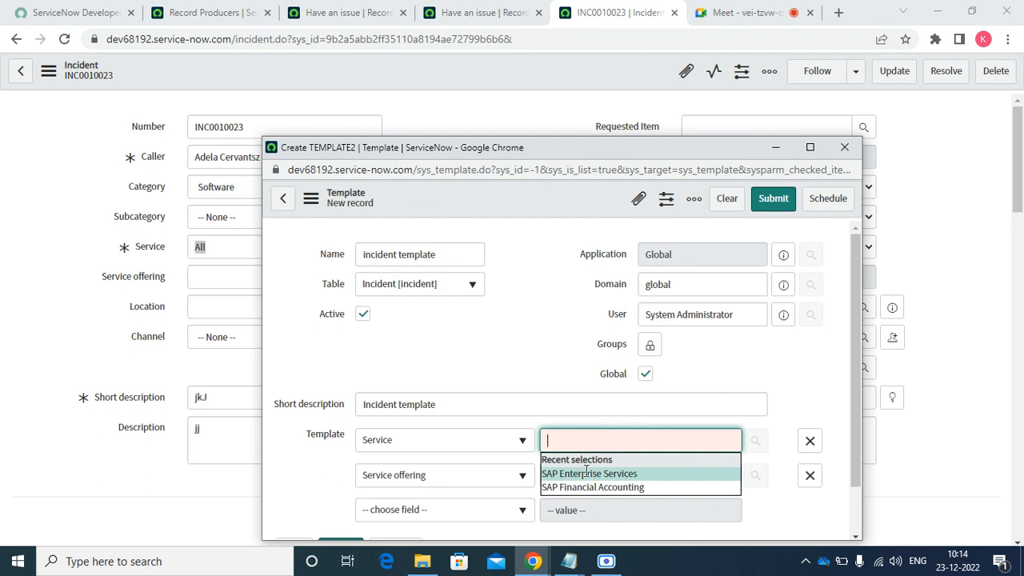
click(592, 473)
click(588, 474)
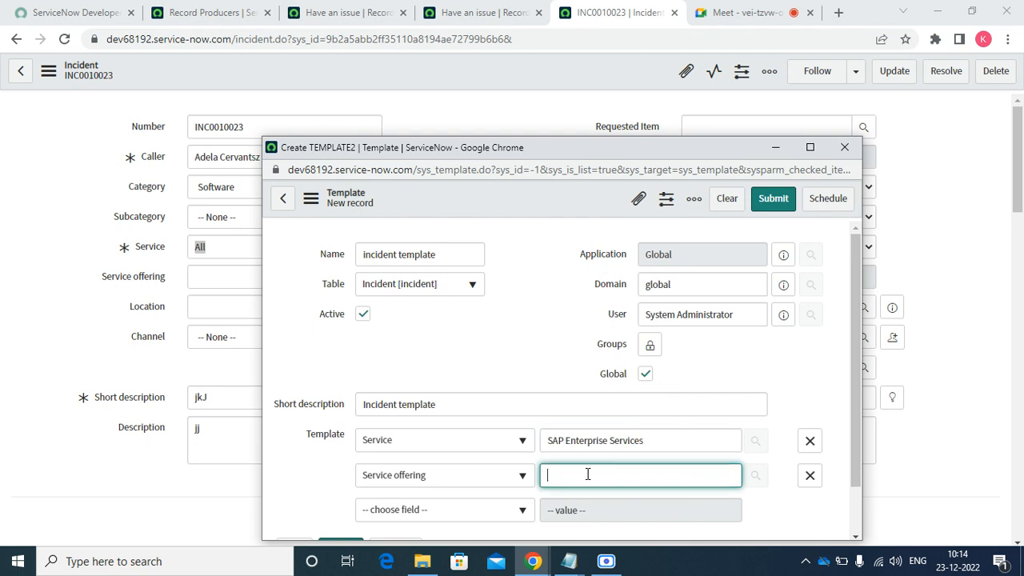
text(all)
key(BackSpace)
key(BackSpace)
key(BackSpace)
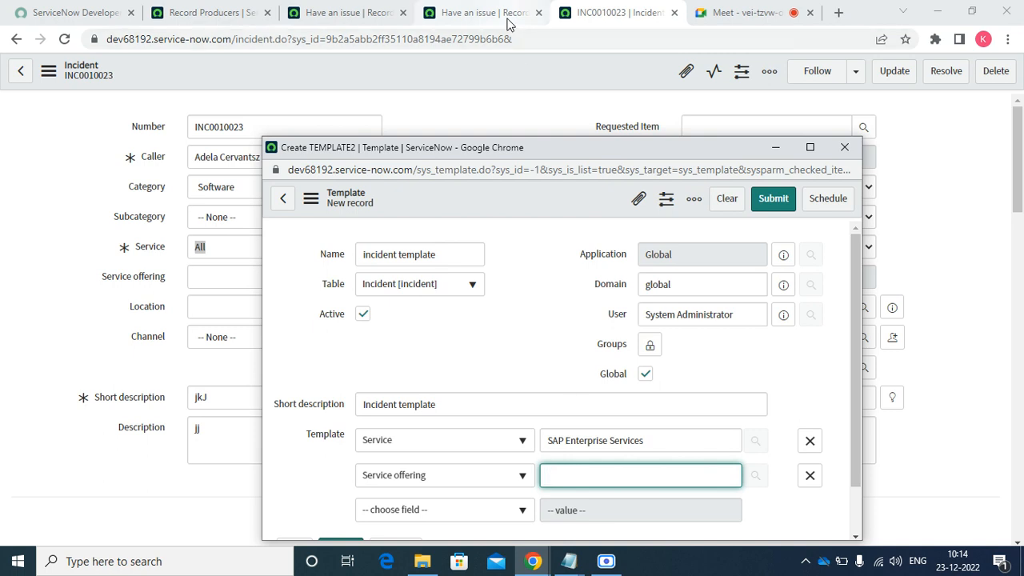
- Set incident INC0010023's Service to SAP Enterprise Services, finding no service offerings available
click(500, 96)
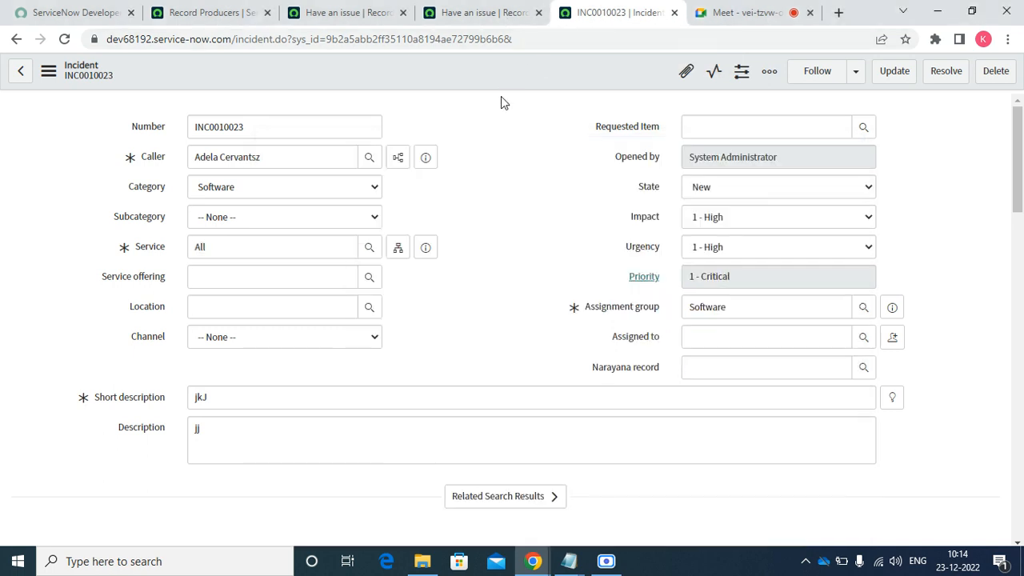
click(370, 278)
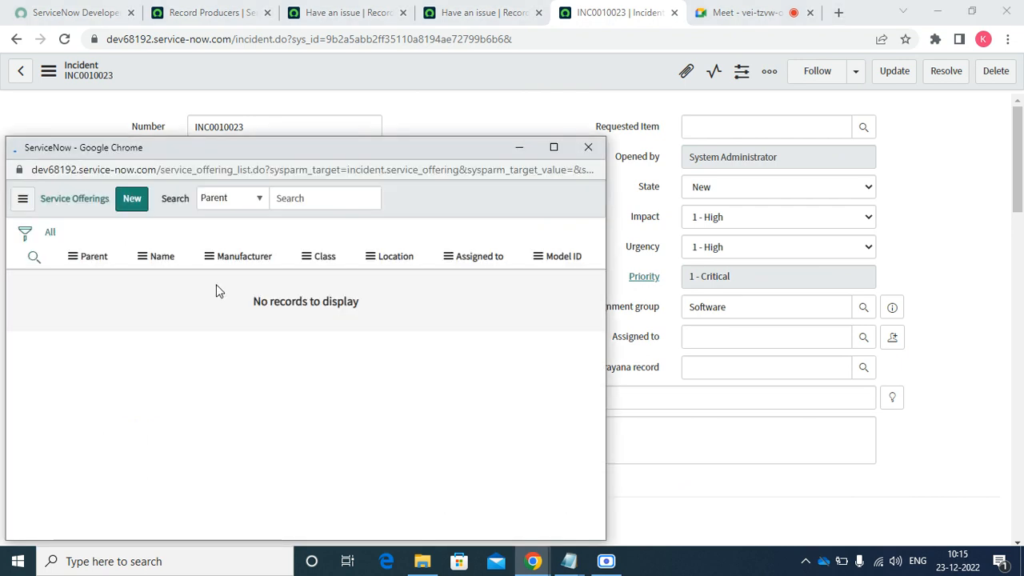
click(589, 148)
double_click(272, 248)
key(BackSpace)
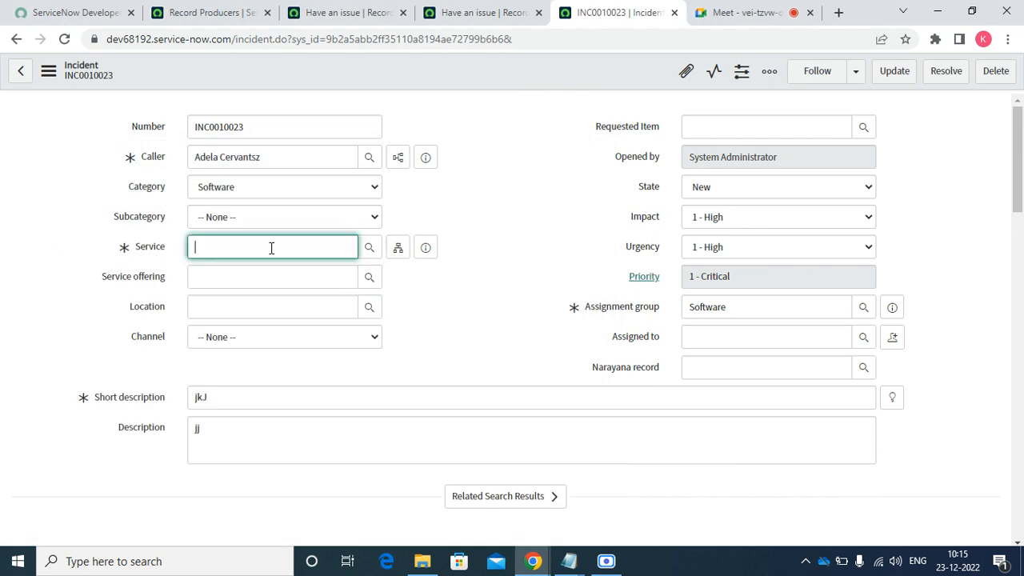
text(sap)
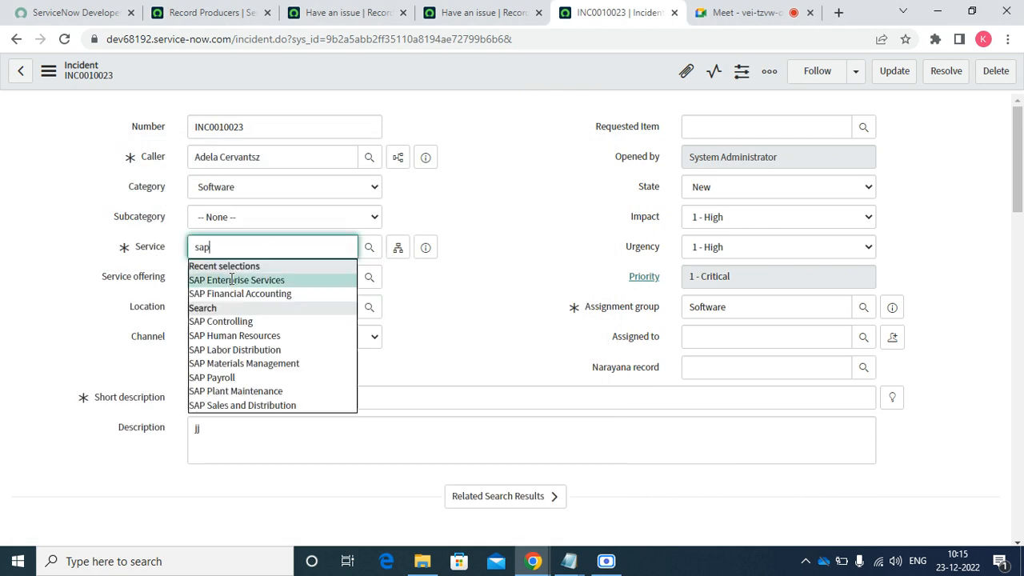
click(236, 280)
double_click(368, 299)
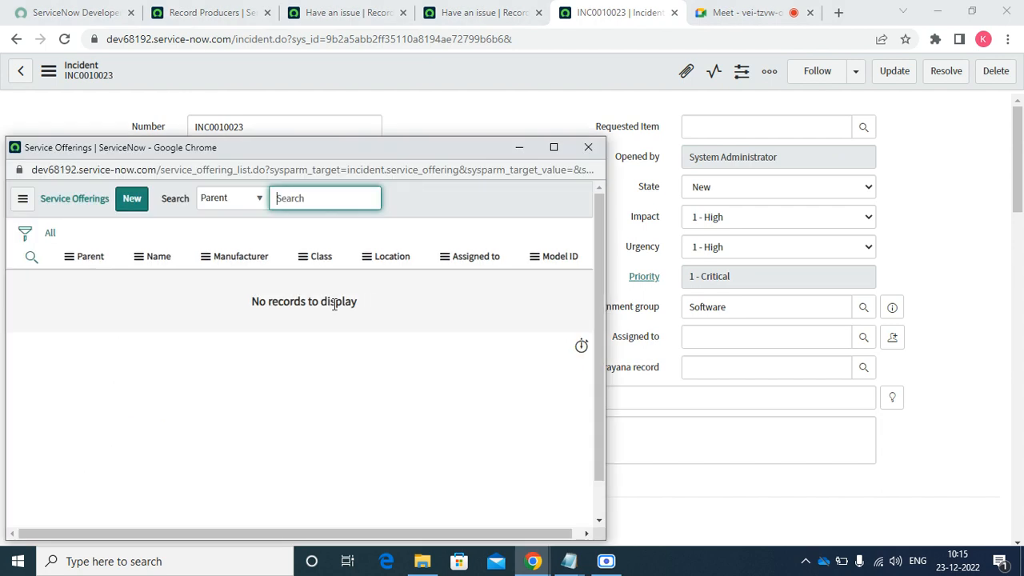
click(588, 150)
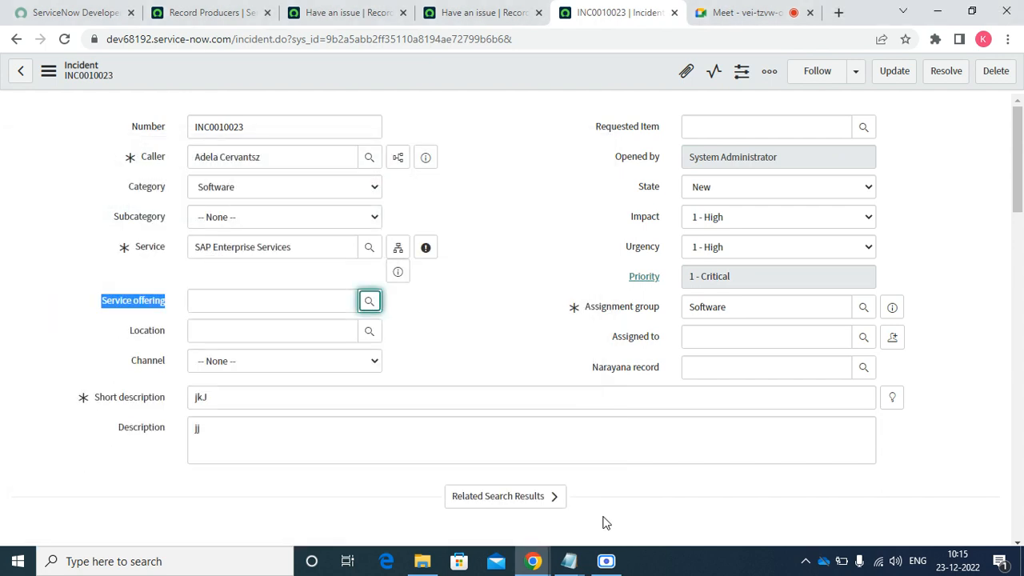
click(516, 12)
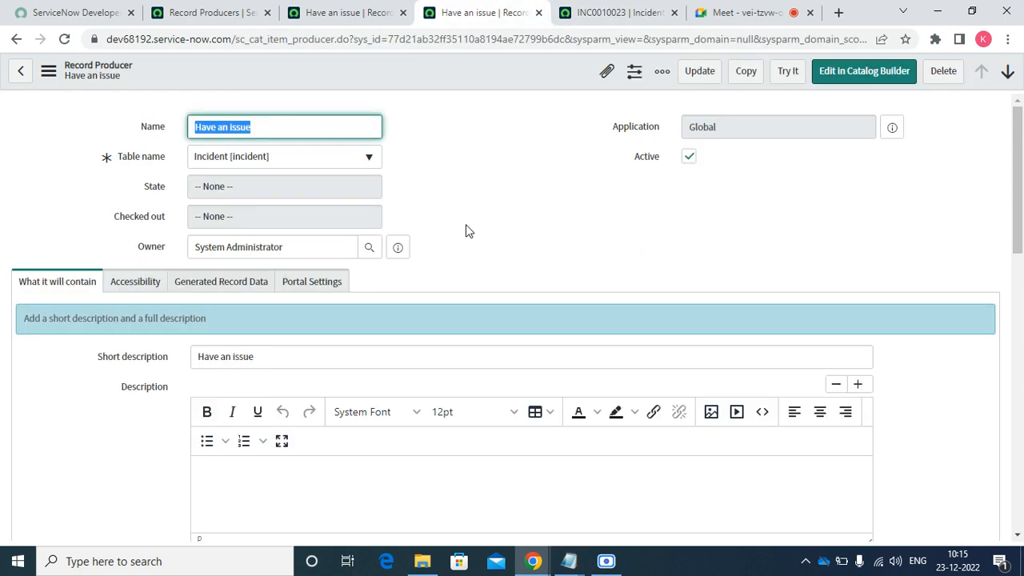
- Remove the template's Service offering row and add Channel set to Self-service
click(368, 8)
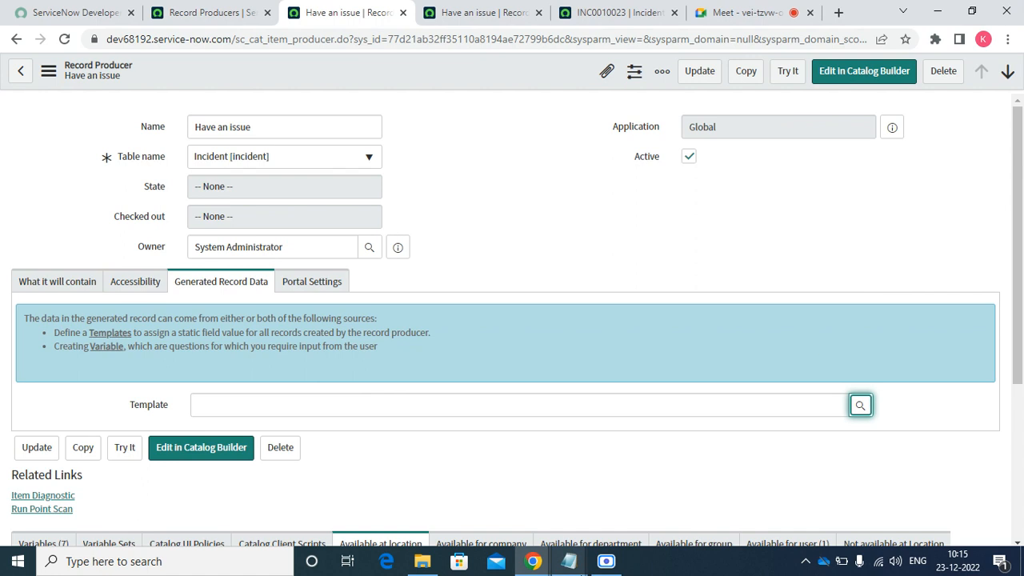
click(534, 562)
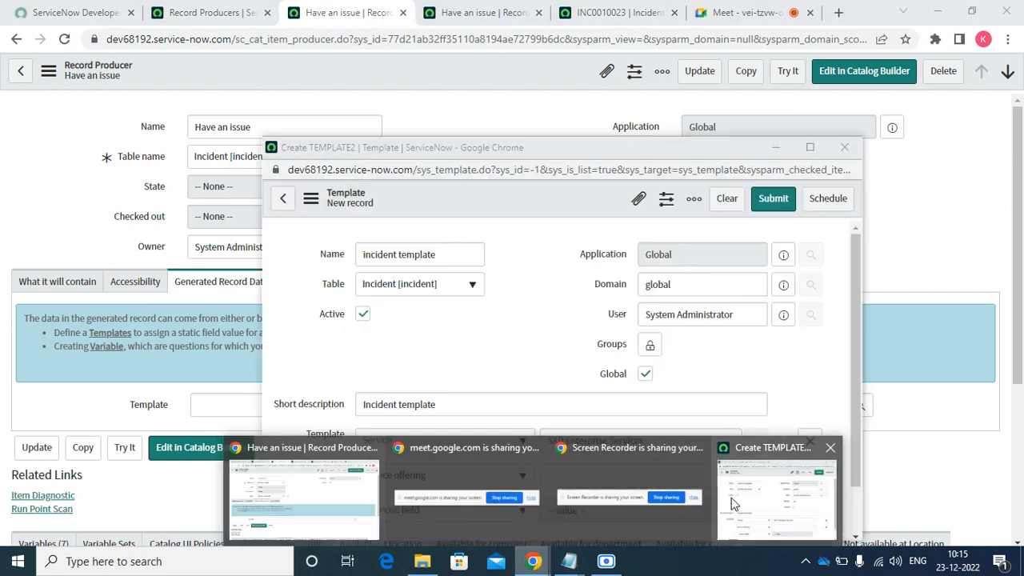
click(731, 498)
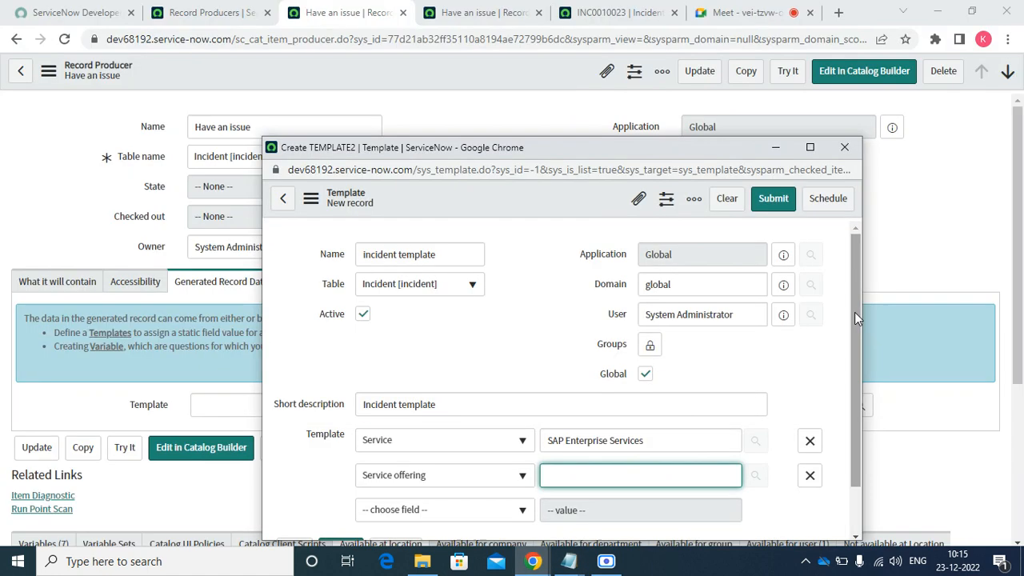
scroll(855, 313, down, 1)
click(810, 419)
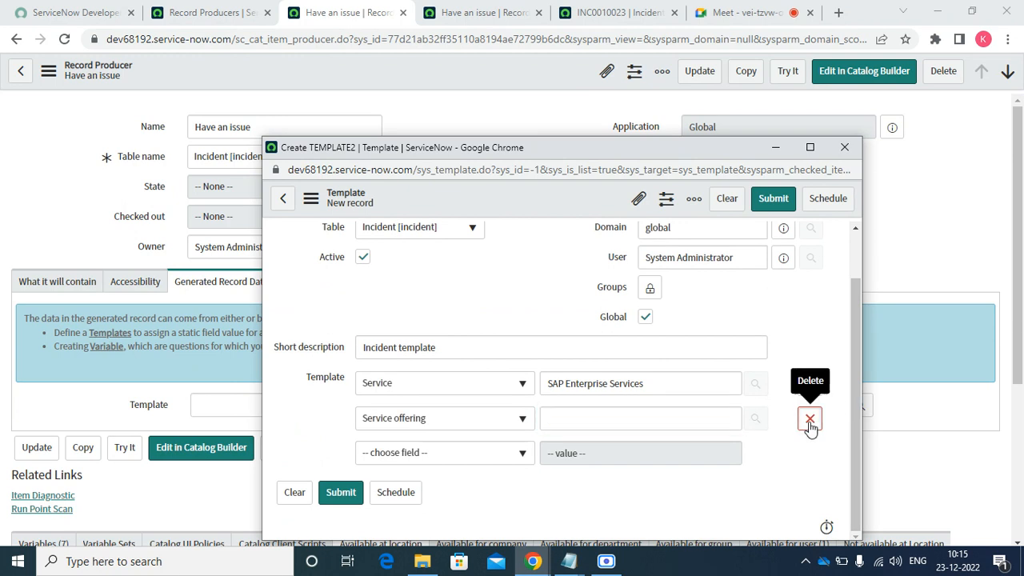
click(810, 419)
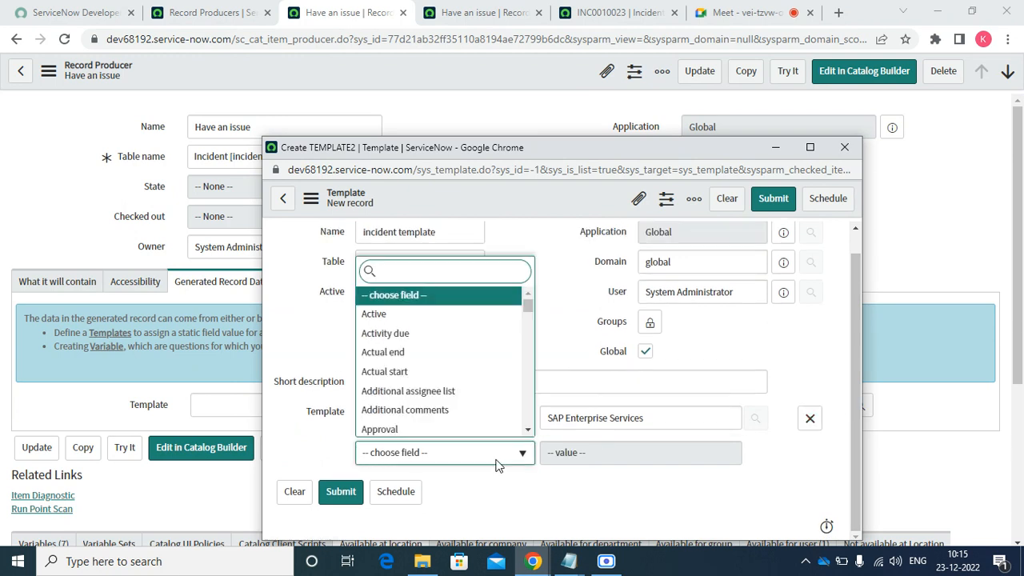
text(cha)
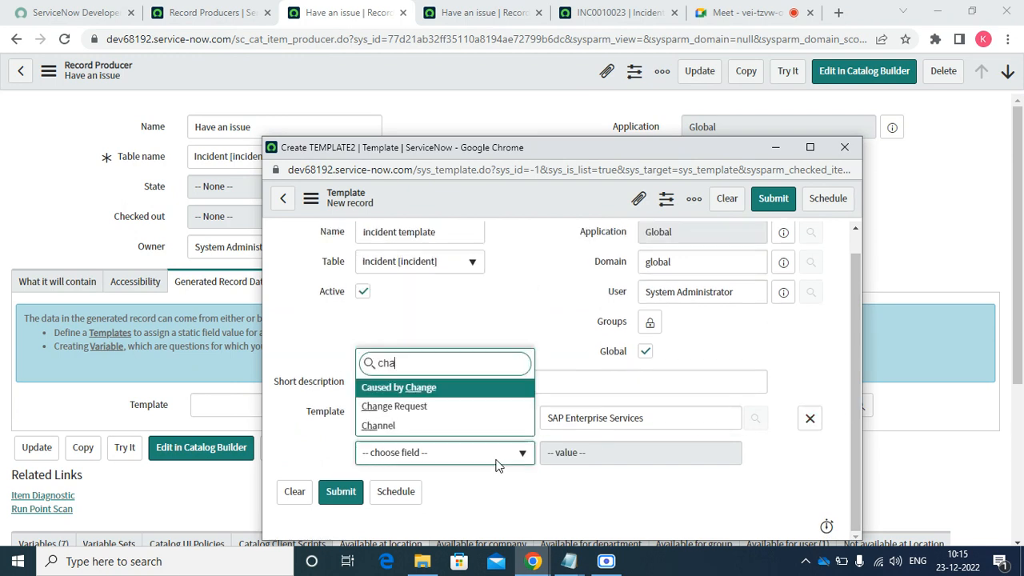
key(Down)
key(Down)
key(Return)
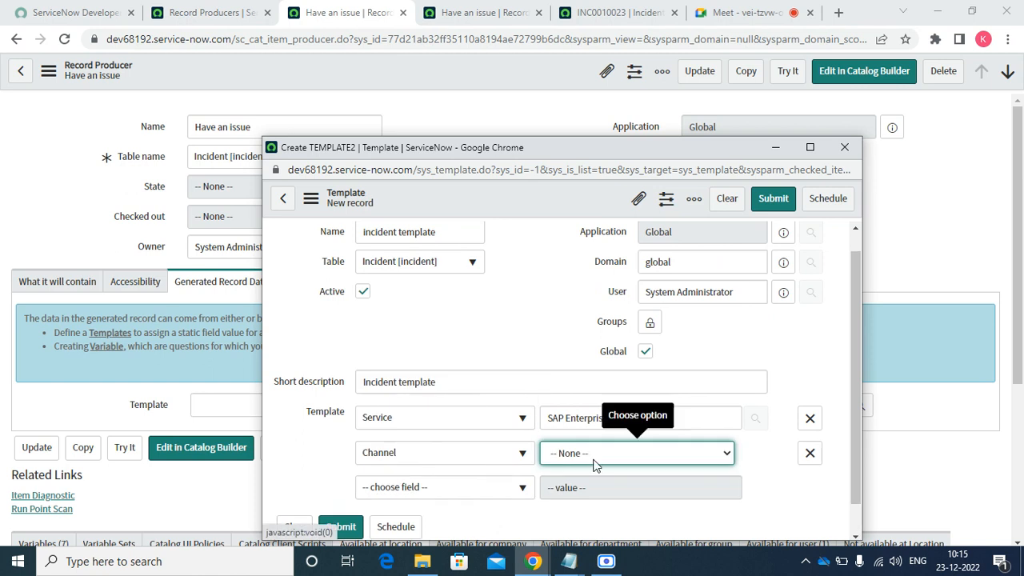
click(595, 454)
click(582, 394)
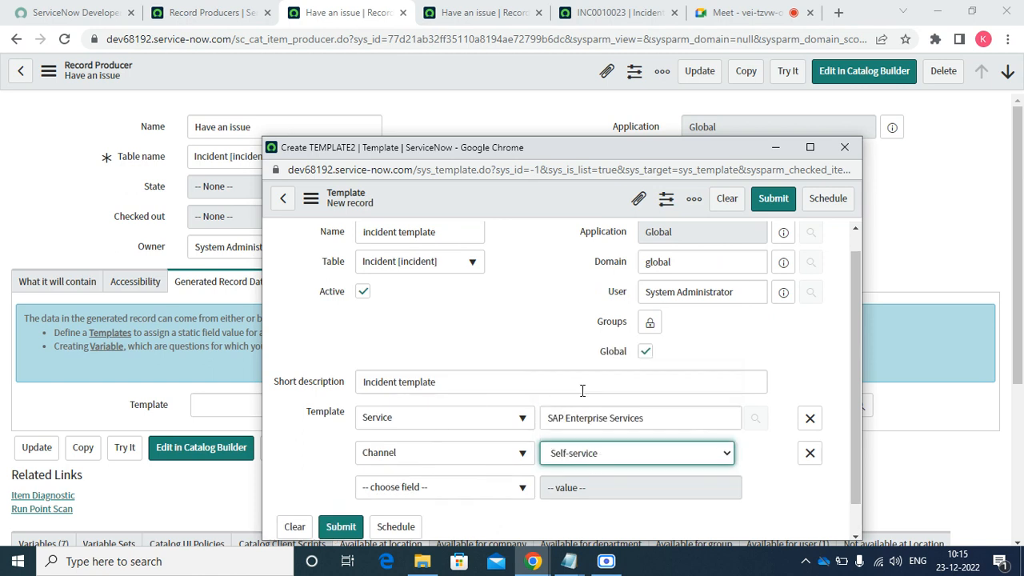
- Add a Narayana record row to the template, then remove it again
click(460, 488)
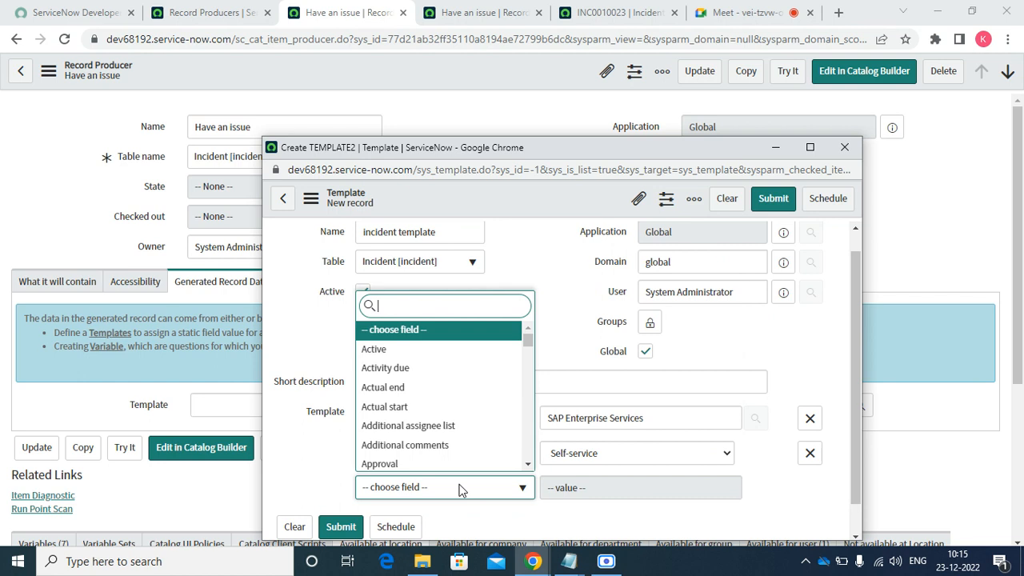
key(Down)
key(Down)
key(Down)
key(Down)
key(Down)
key(Down)
key(Down)
key(Down)
key(Down)
key(Down)
key(Down)
key(Down)
key(Down)
key(Down)
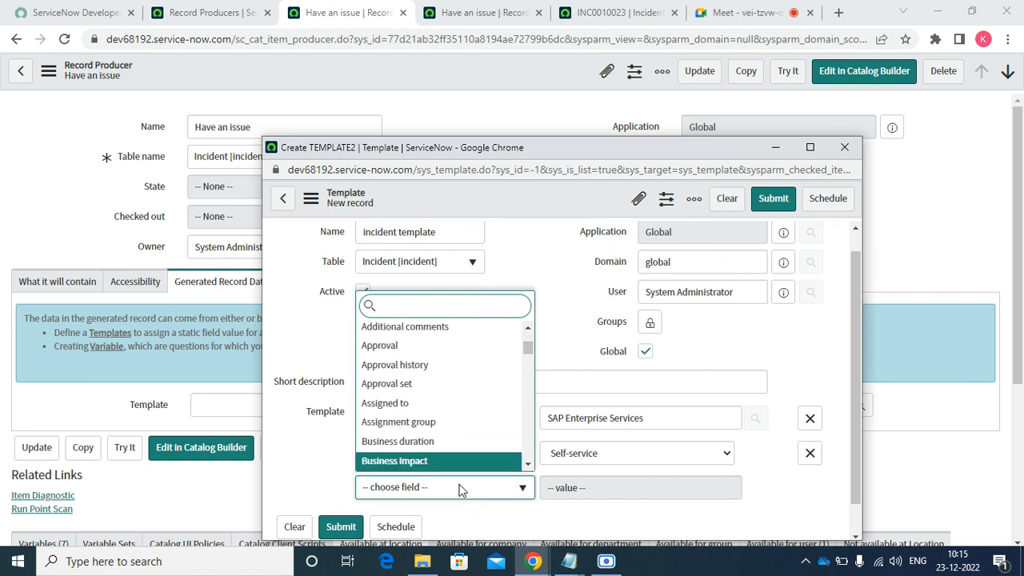
key(Down)
key(Down)
key(Down)
key(Down)
key(Down)
key(Down)
key(Down)
key(Down)
key(Down)
key(Down)
key(Down)
key(Down)
key(Down)
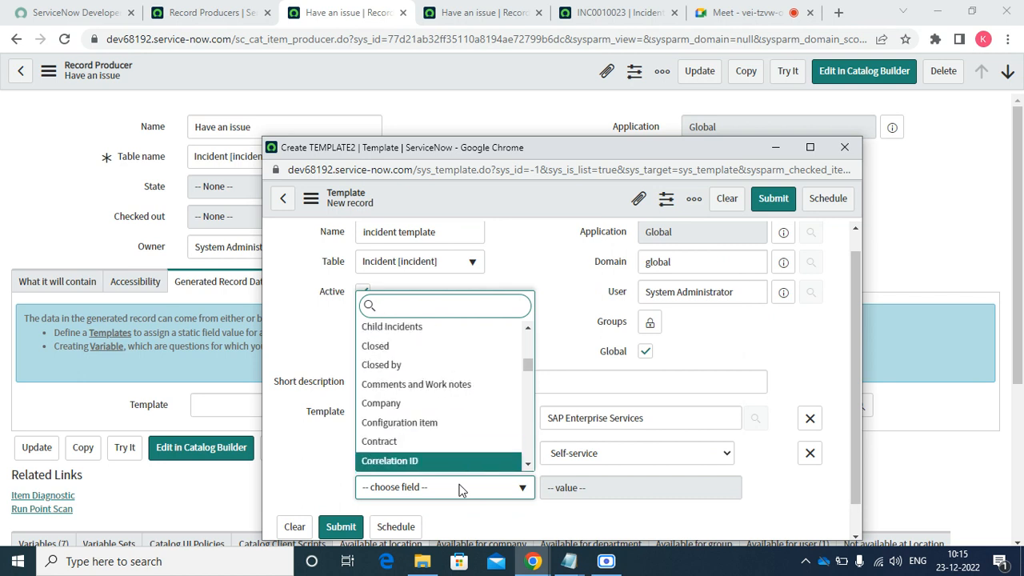
key(Down)
key(Down)
key(Down)
key(Down)
key(Down)
key(Down)
key(Down)
key(Down)
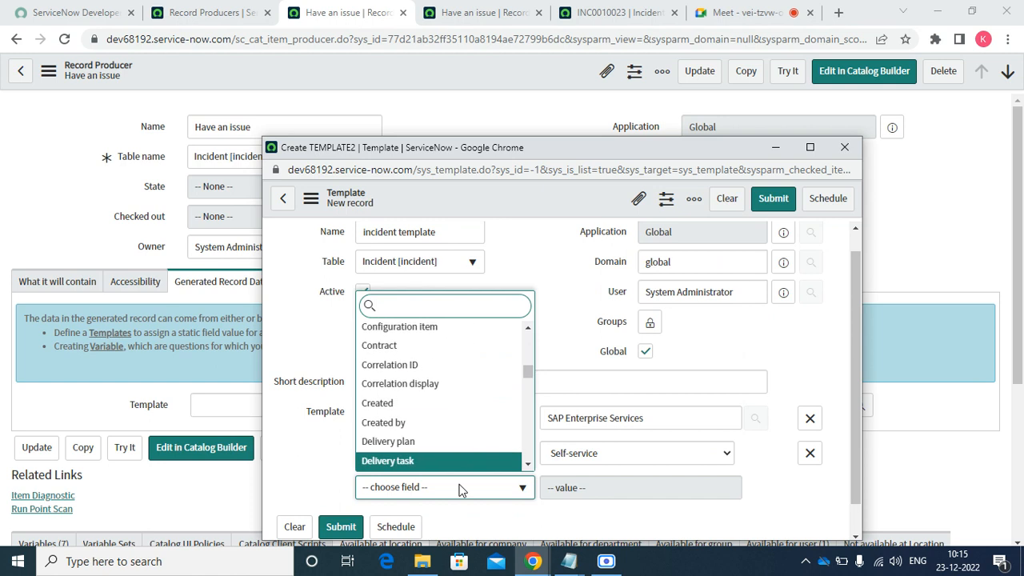
key(Down)
key(Down)
key(Down)
key(Down)
key(Down)
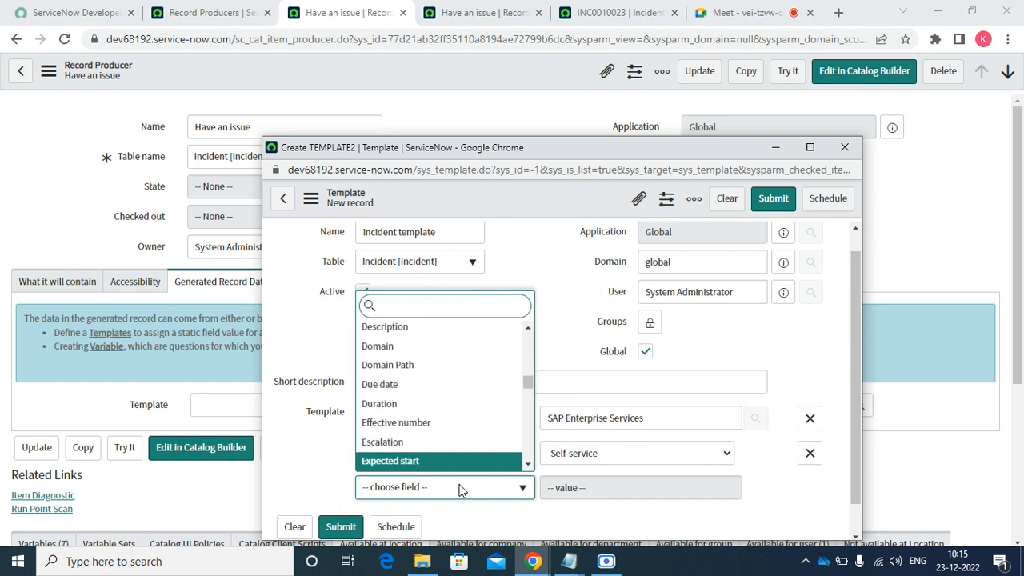
key(Down)
key(Down)
key(Down)
key(Down)
key(Down)
key(Down)
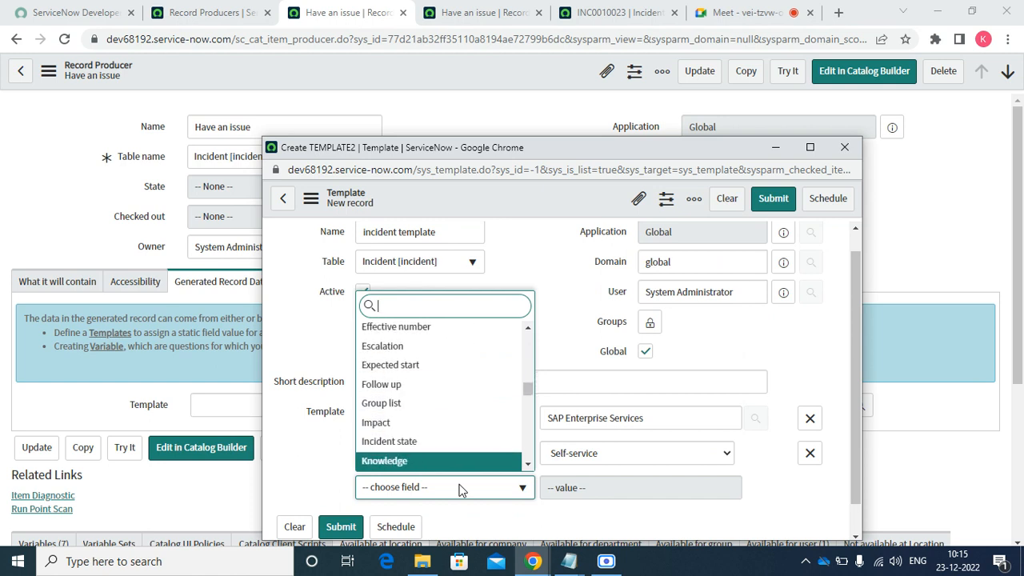
key(Down)
key(Down)
key(Down)
key(Down)
key(Down)
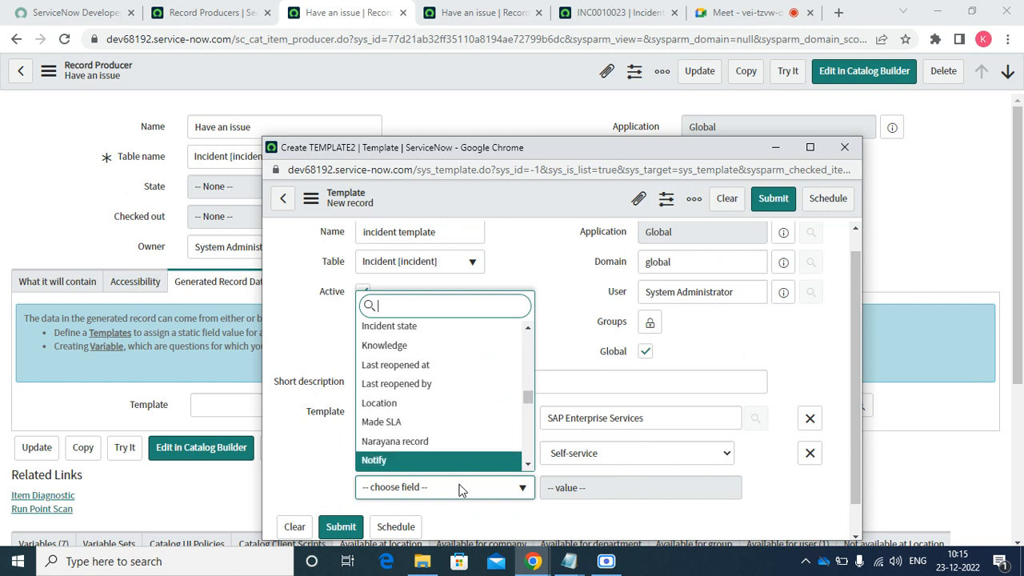
key(Up)
key(Up)
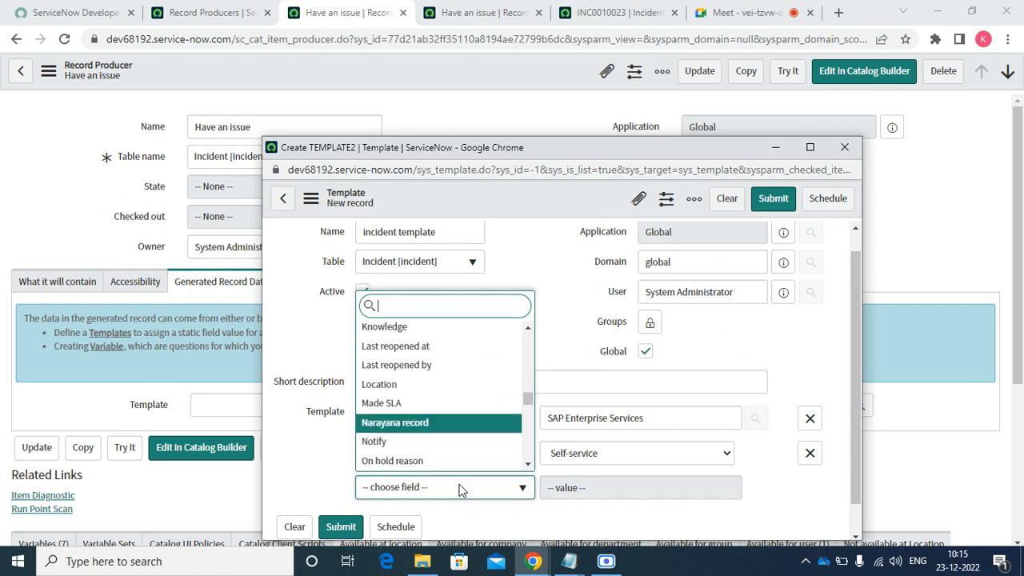
key(Return)
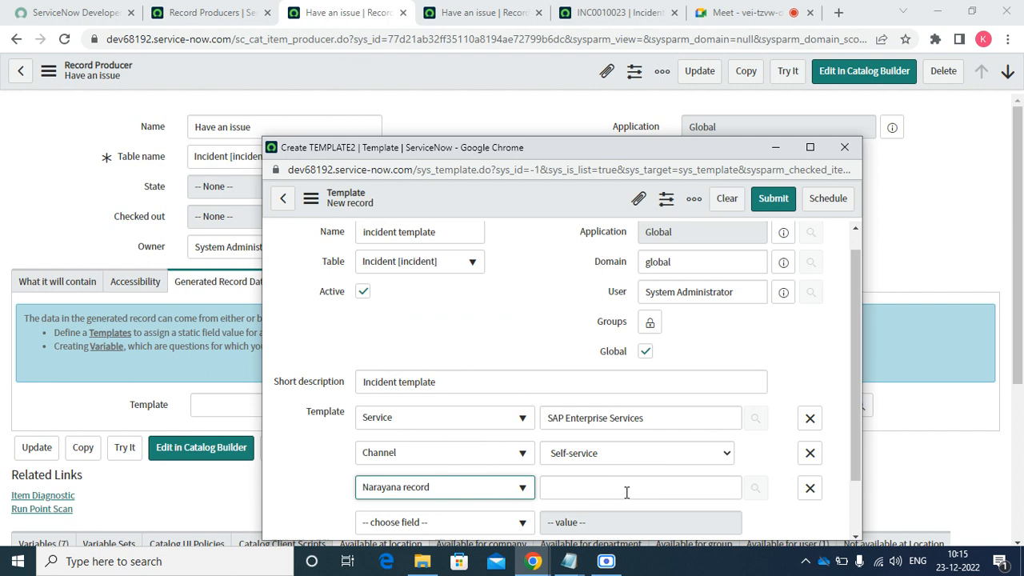
click(627, 490)
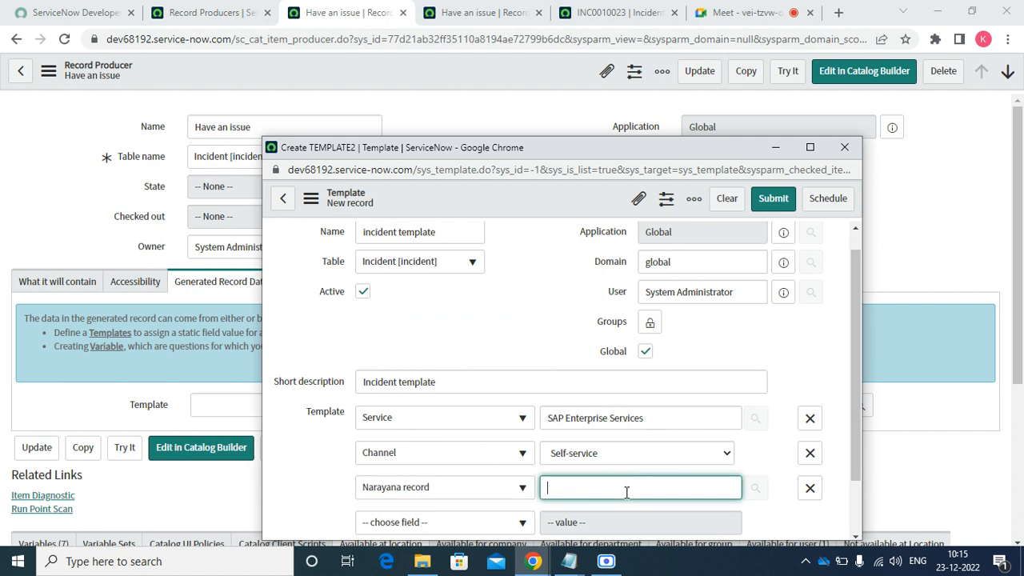
text(n)
key(BackSpace)
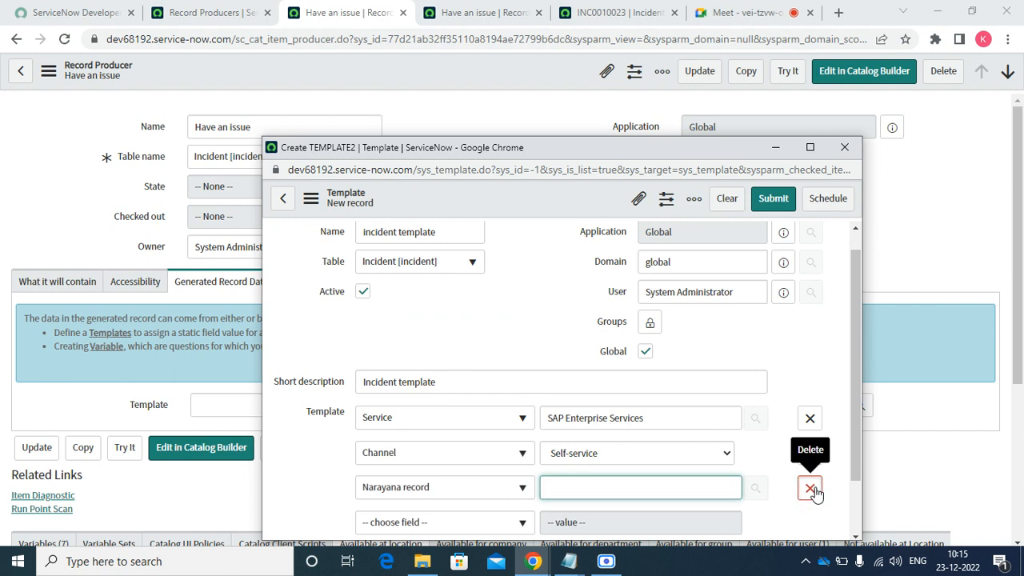
click(810, 488)
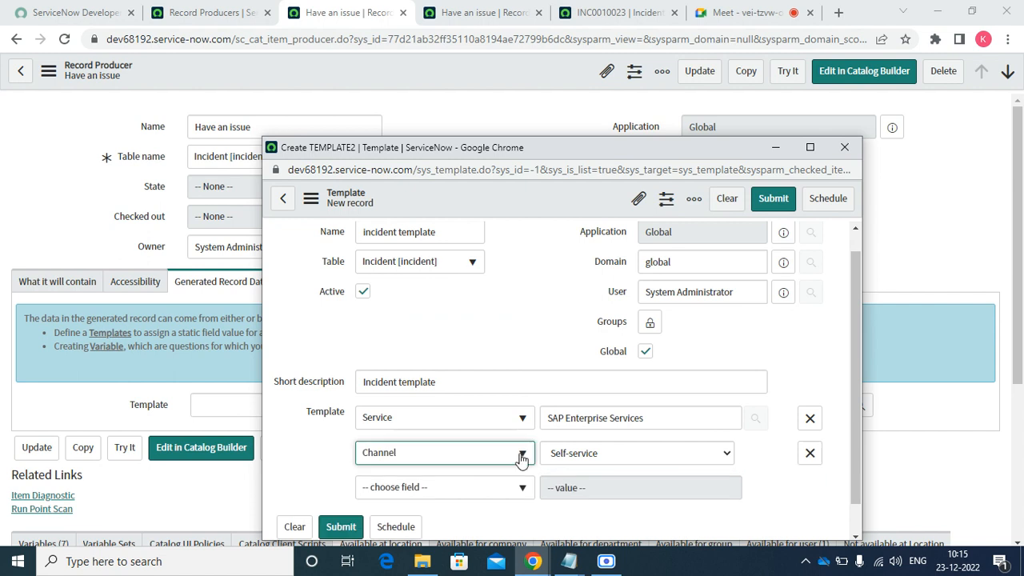
- Submit the incident template to attach it, then save the Have an issue record producer
click(774, 205)
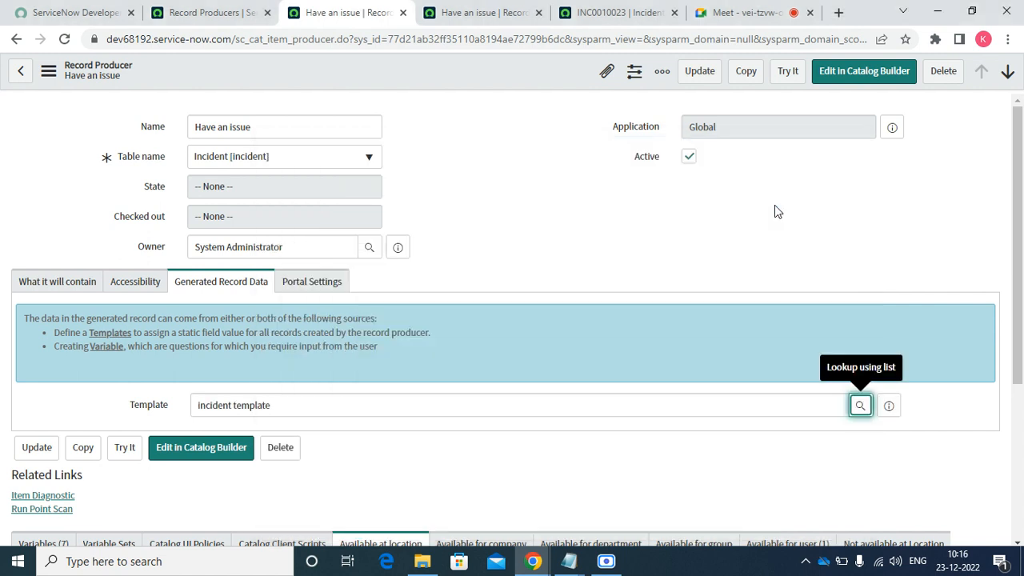
right_click(499, 71)
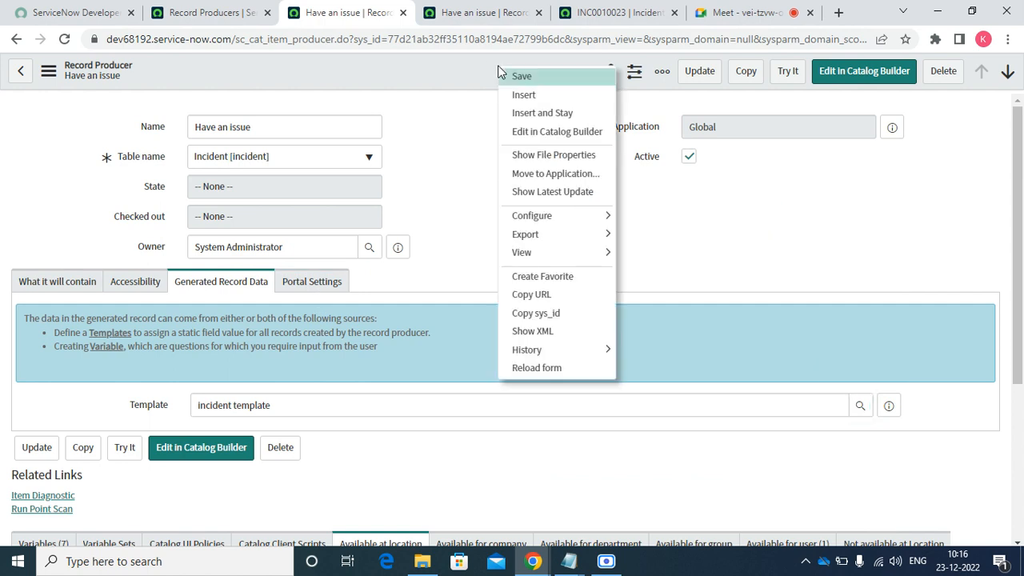
click(521, 77)
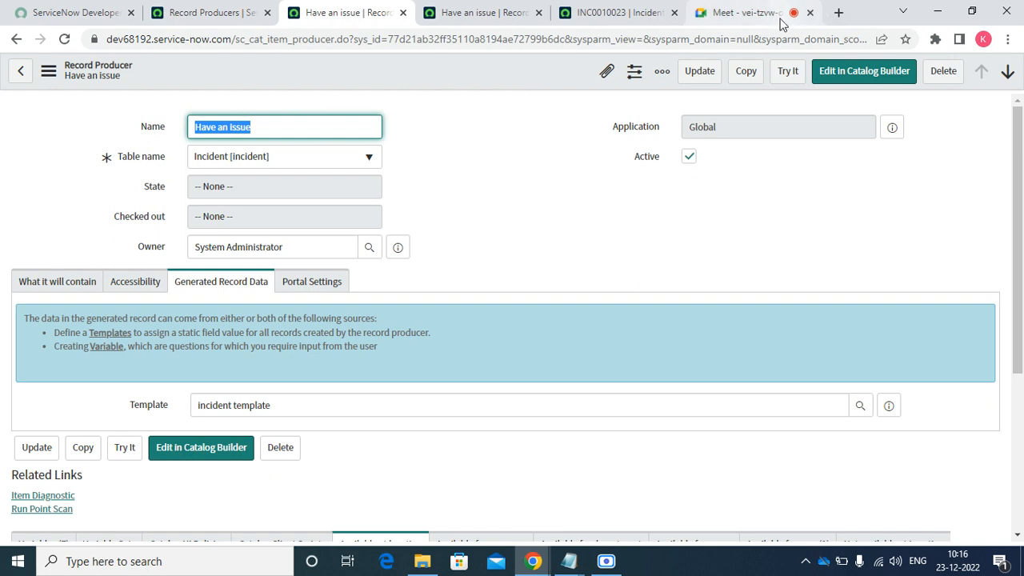
- Try the producer, choosing the affected user, Inquiry / Help, 3 - Low impact and 1 - High urgency
click(788, 74)
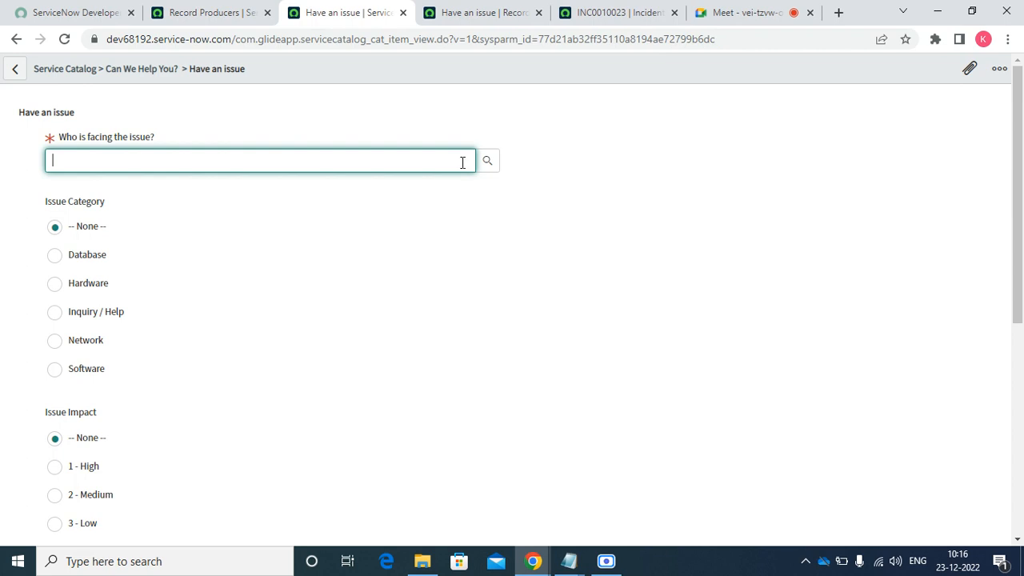
click(488, 163)
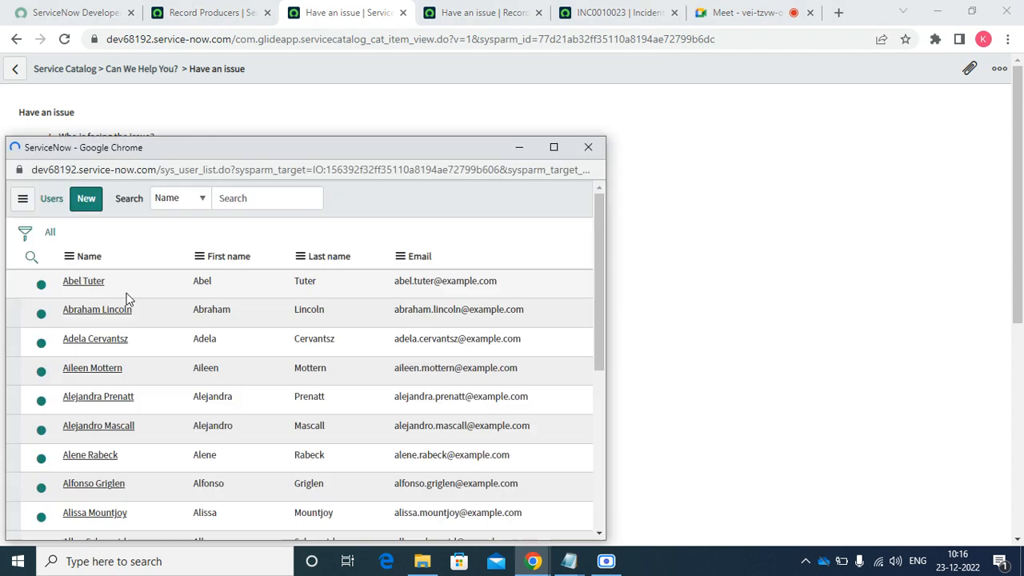
click(98, 310)
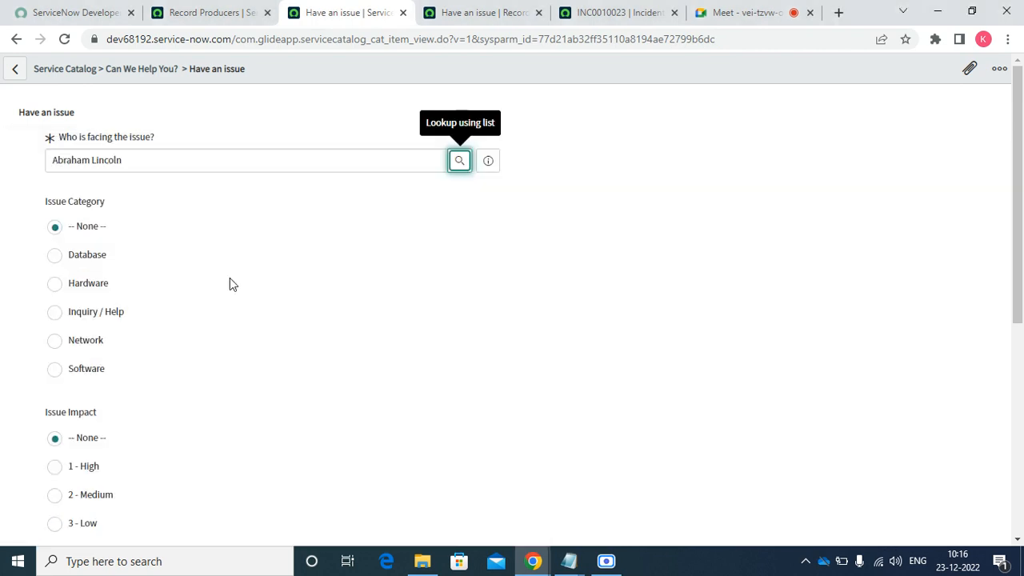
click(55, 312)
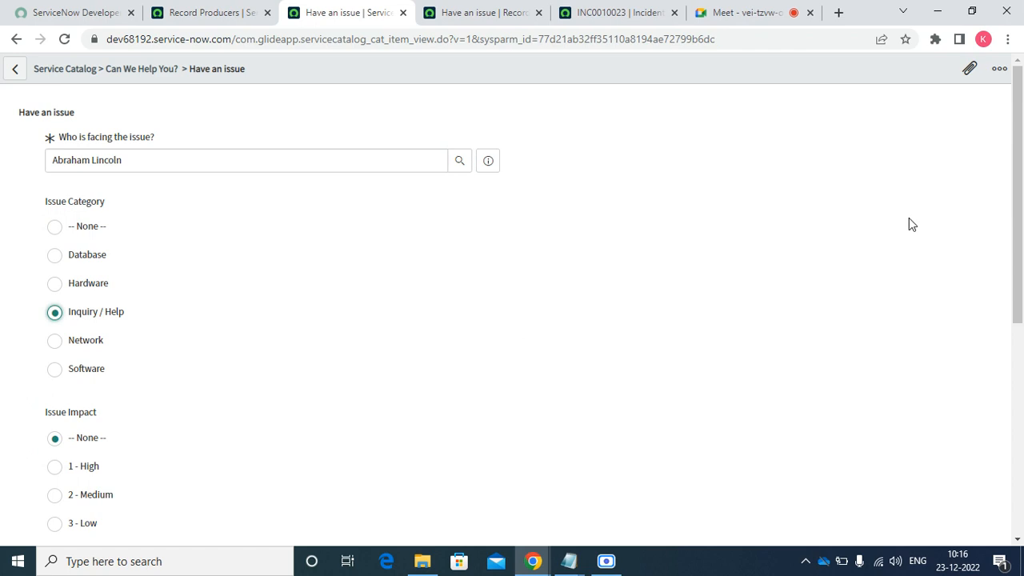
drag(1017, 220, 1017, 339)
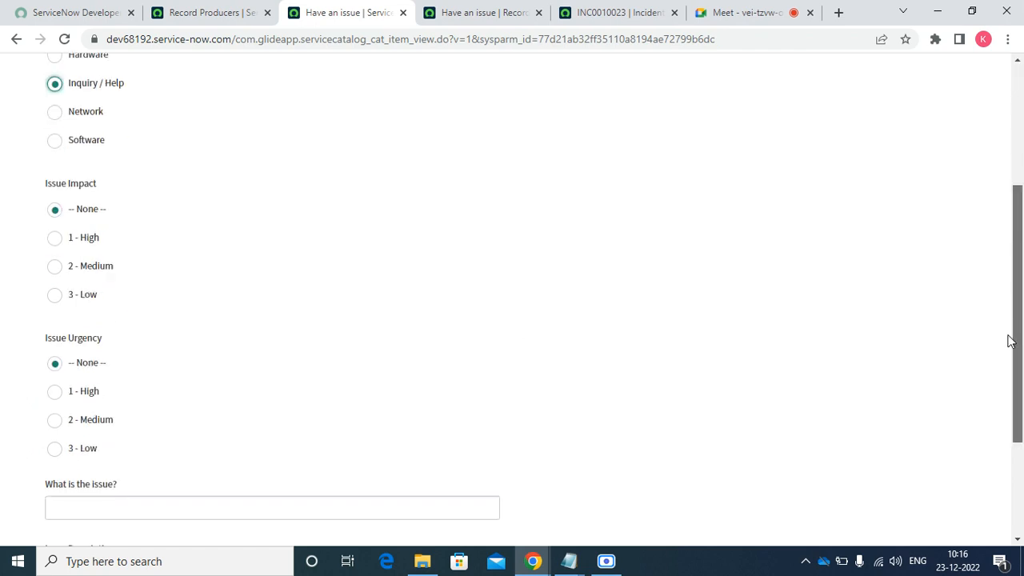
click(82, 304)
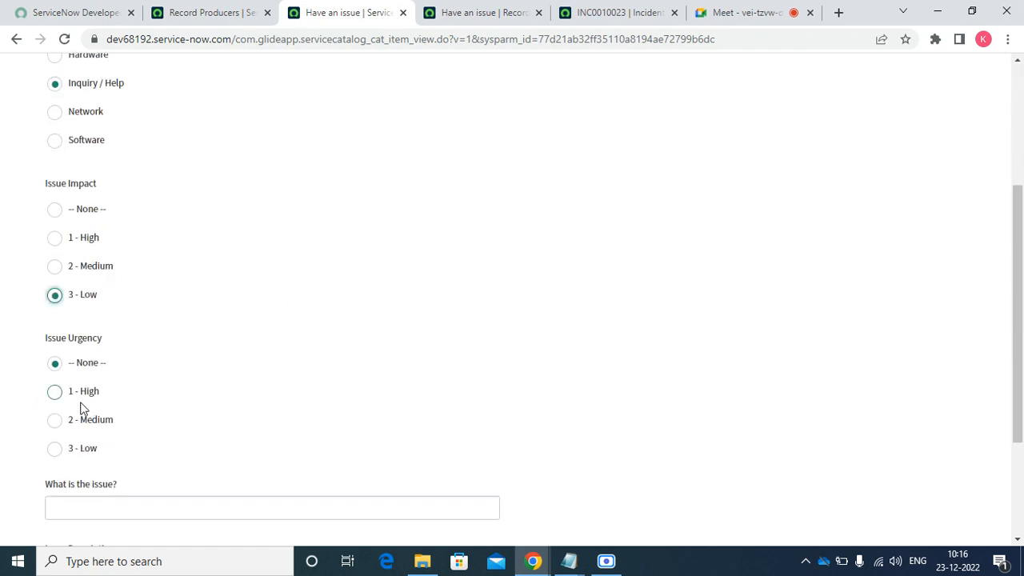
click(82, 401)
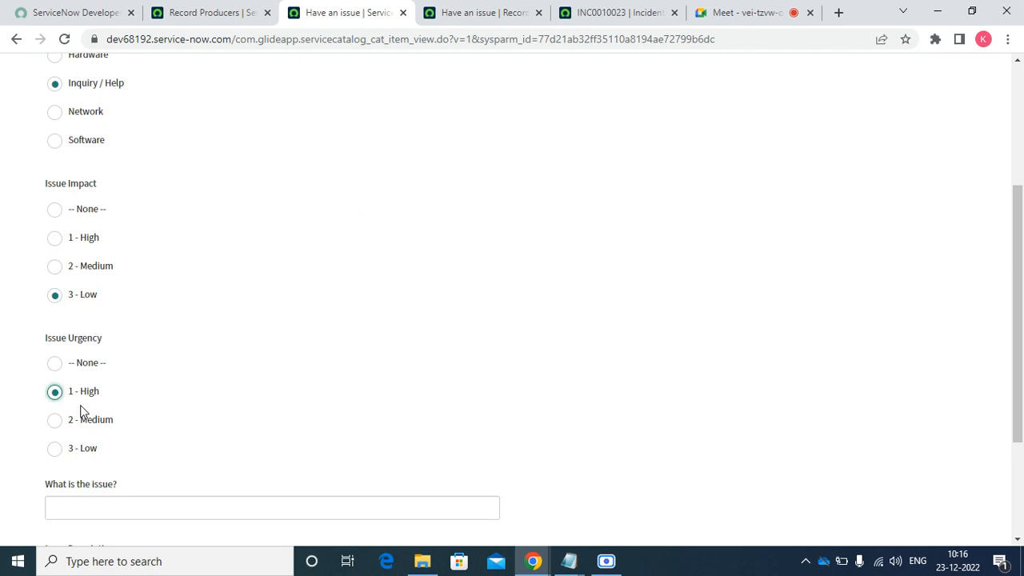
- Enter issue 'te' with description 'djkl;', pick a requested item, and submit the test request
click(152, 516)
text(te)
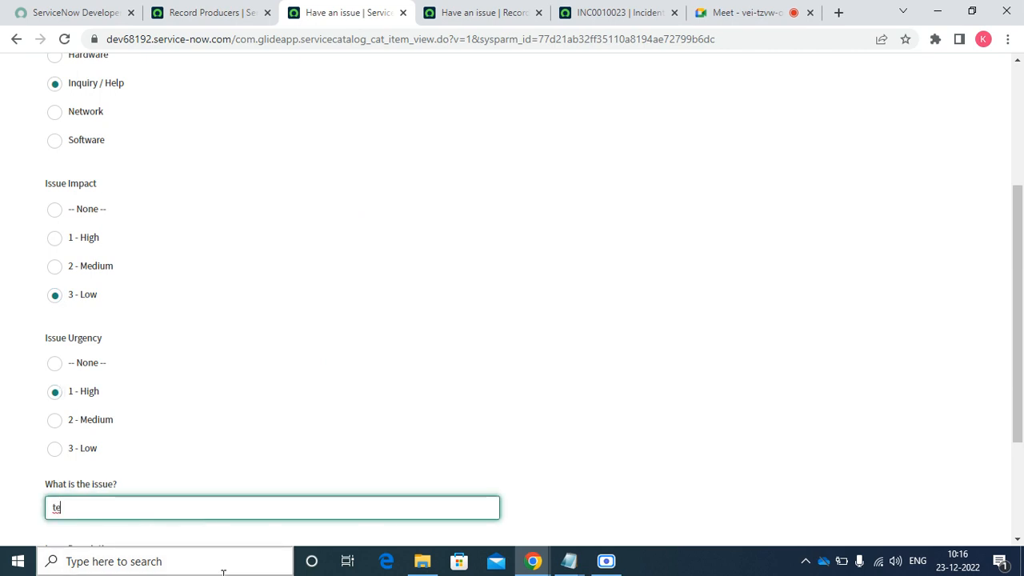
key(Tab)
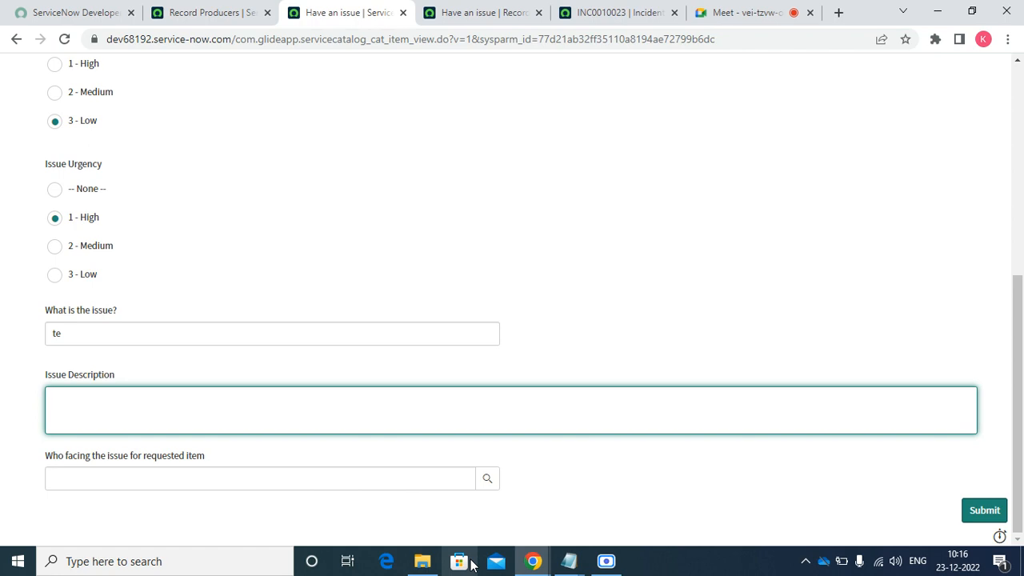
text(djkl;)
key(Tab)
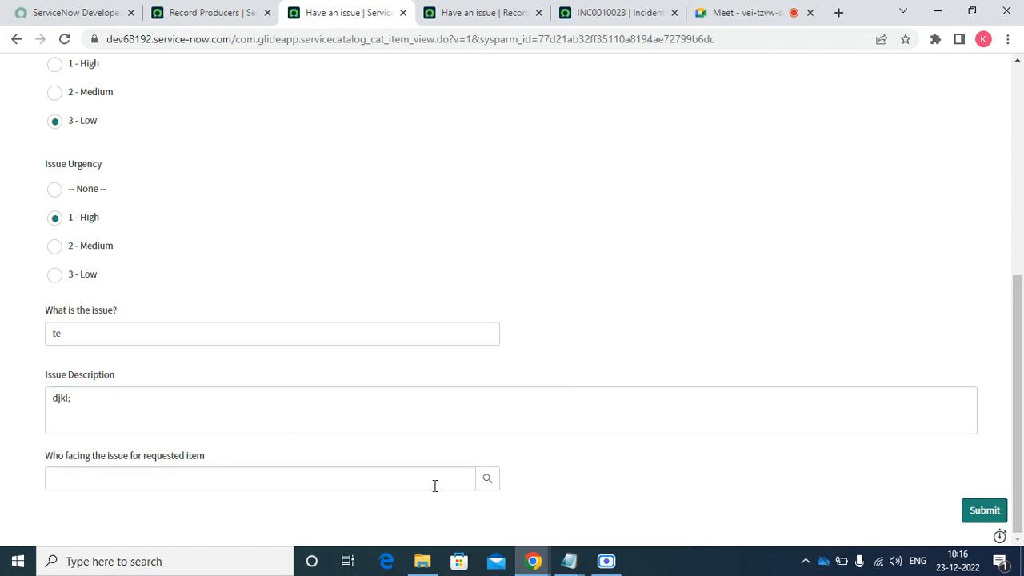
click(486, 481)
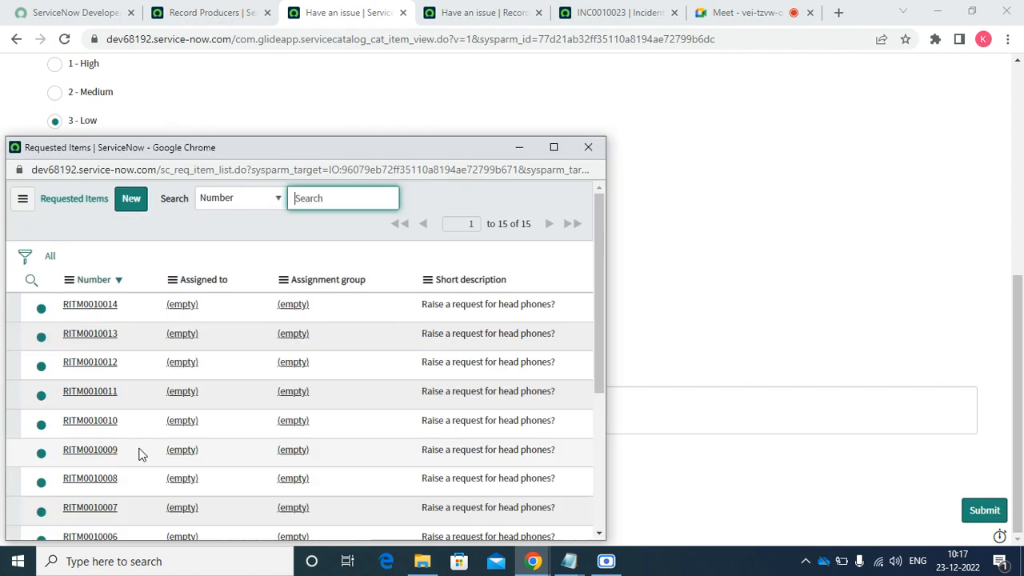
click(102, 454)
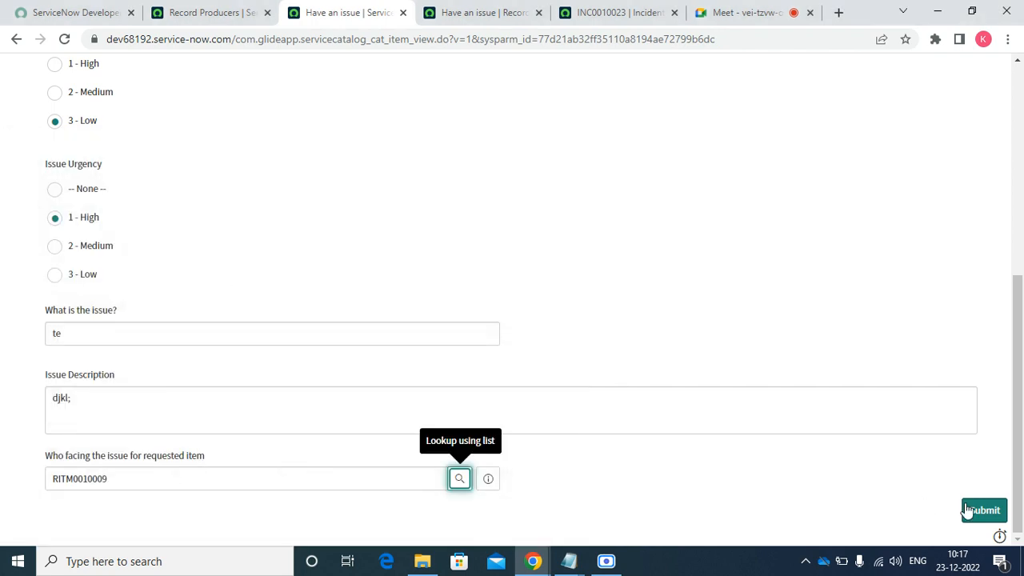
click(979, 512)
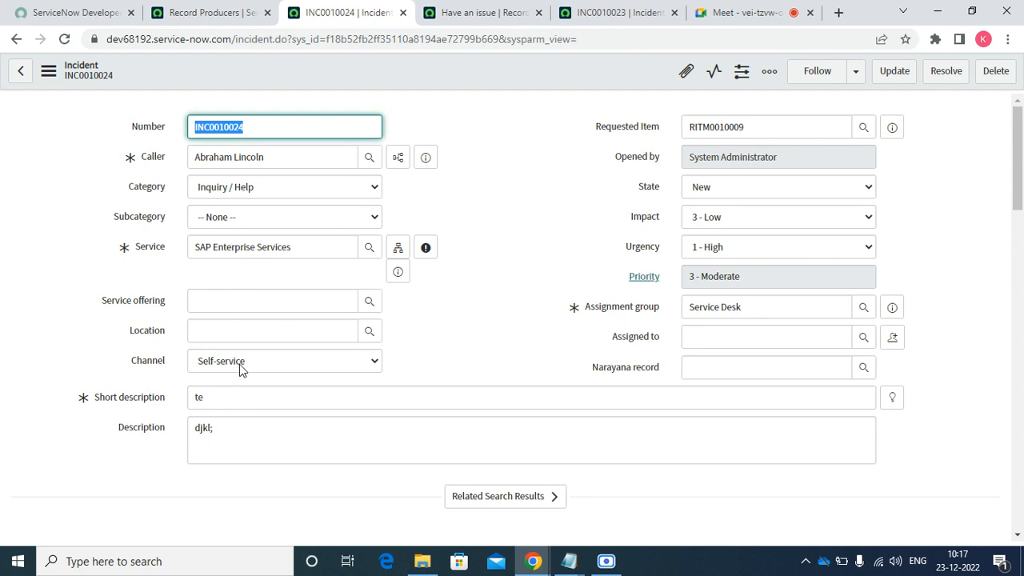
- Verify the pre-filled Service value, then open the 'Have an issue' record producer preview separately
triple_click(308, 247)
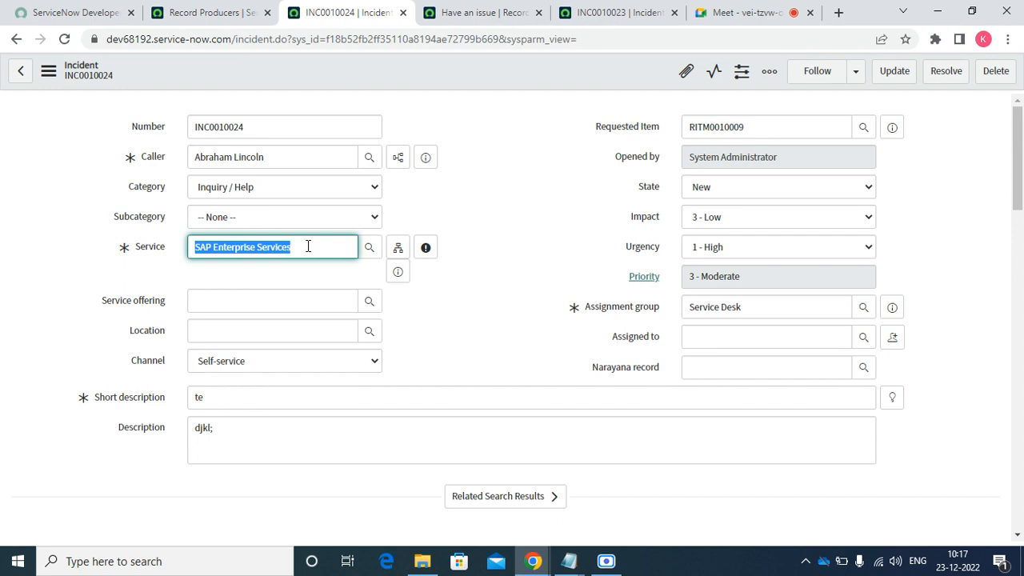
click(448, 13)
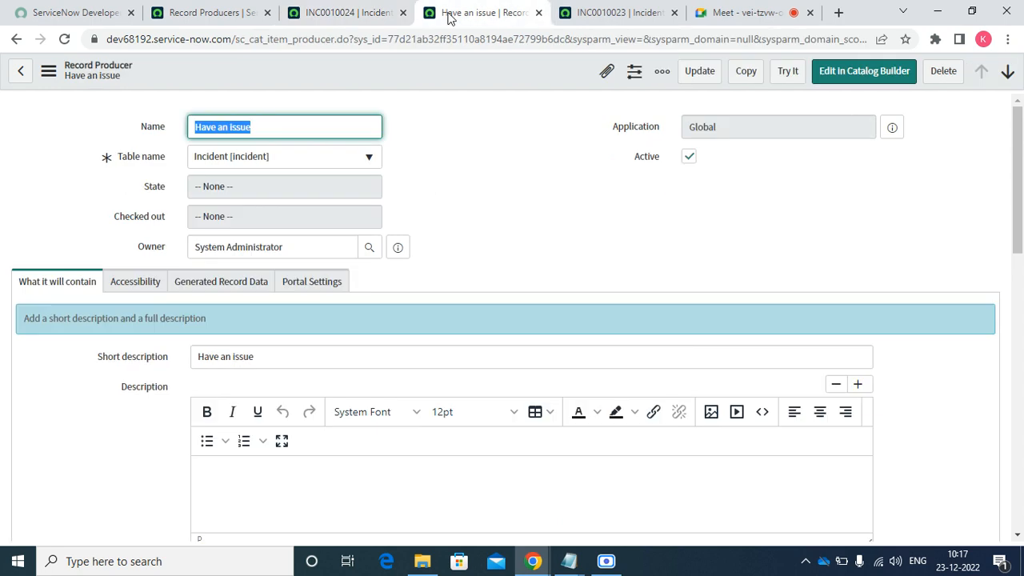
click(265, 21)
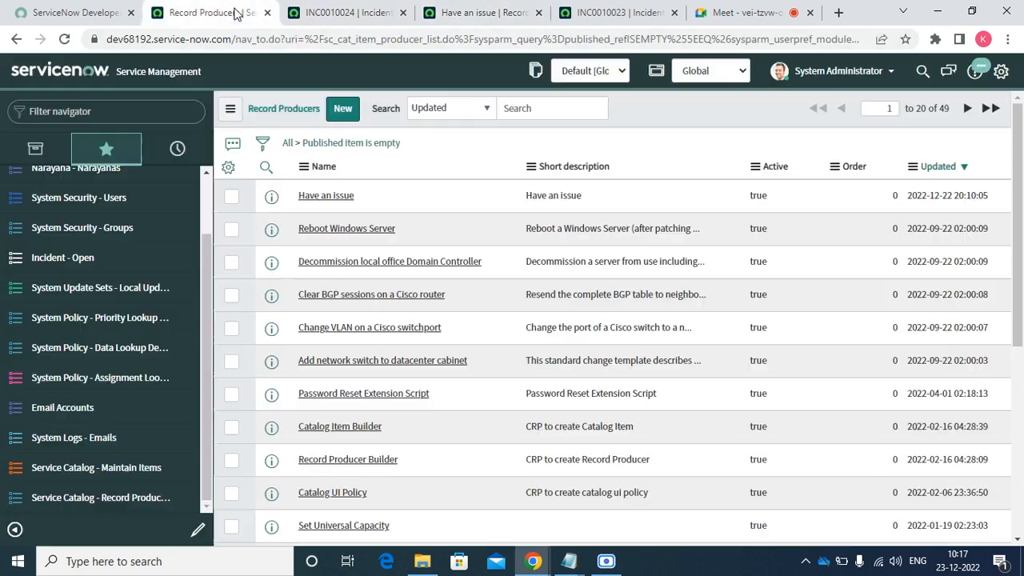
right_click(269, 200)
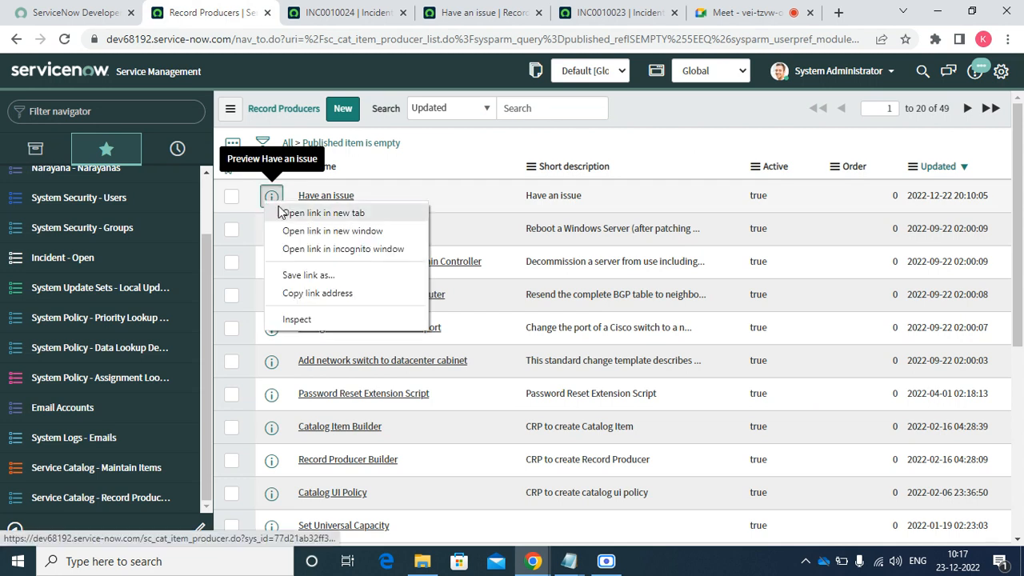
click(286, 213)
- Close the new incident, test page and older incident tabs, leaving without saving
click(436, 13)
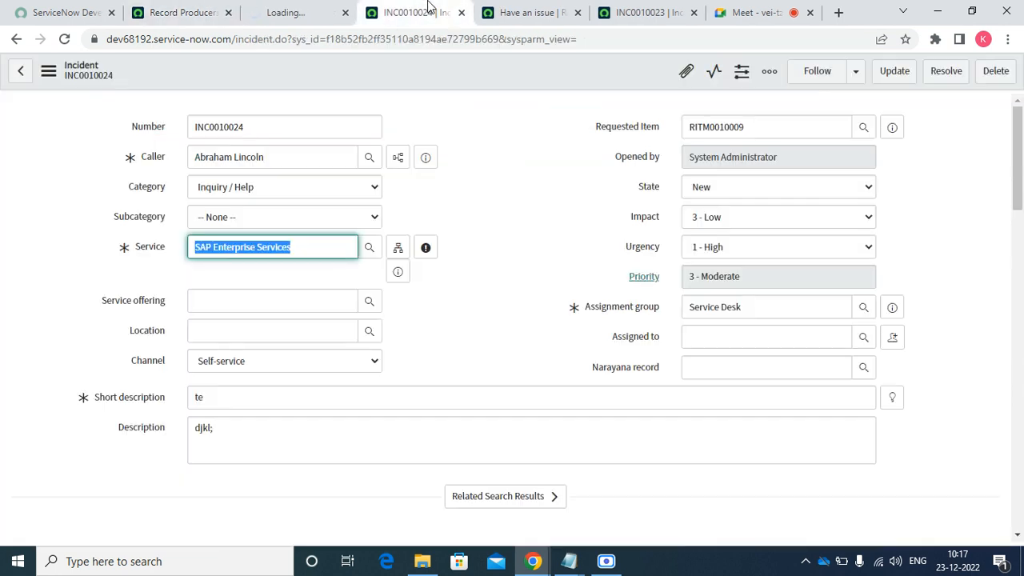
click(461, 13)
click(461, 13)
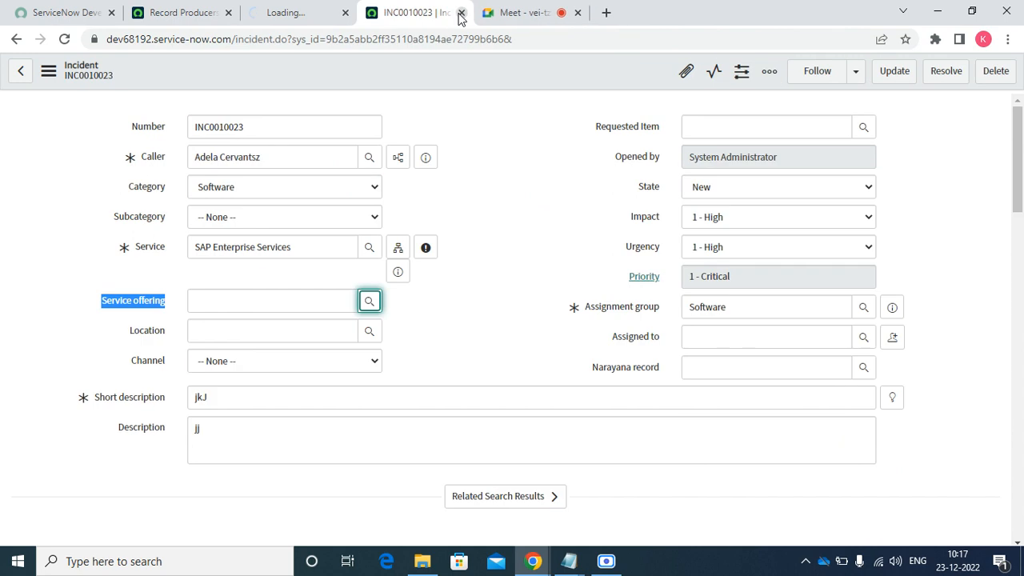
click(461, 13)
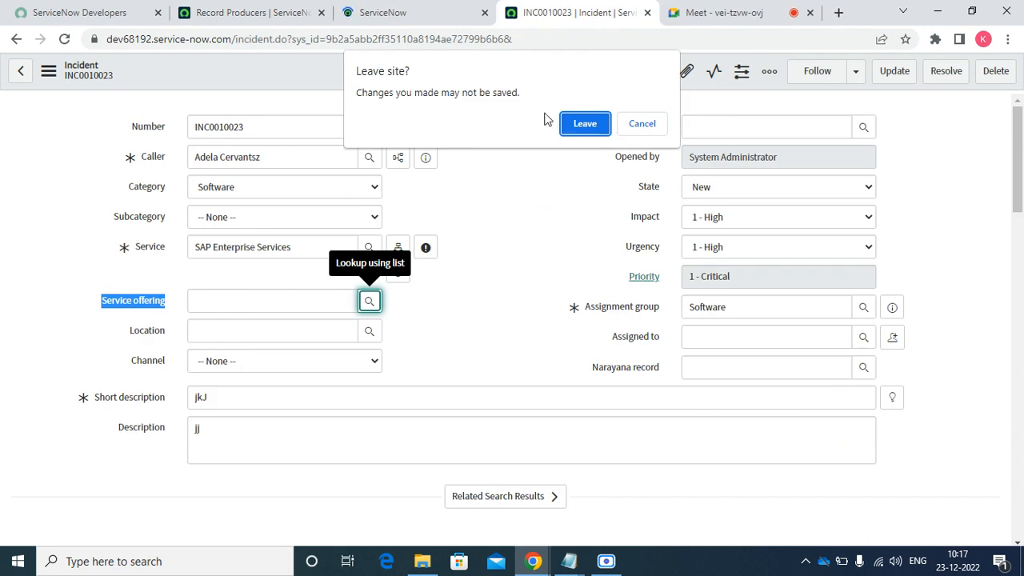
click(572, 129)
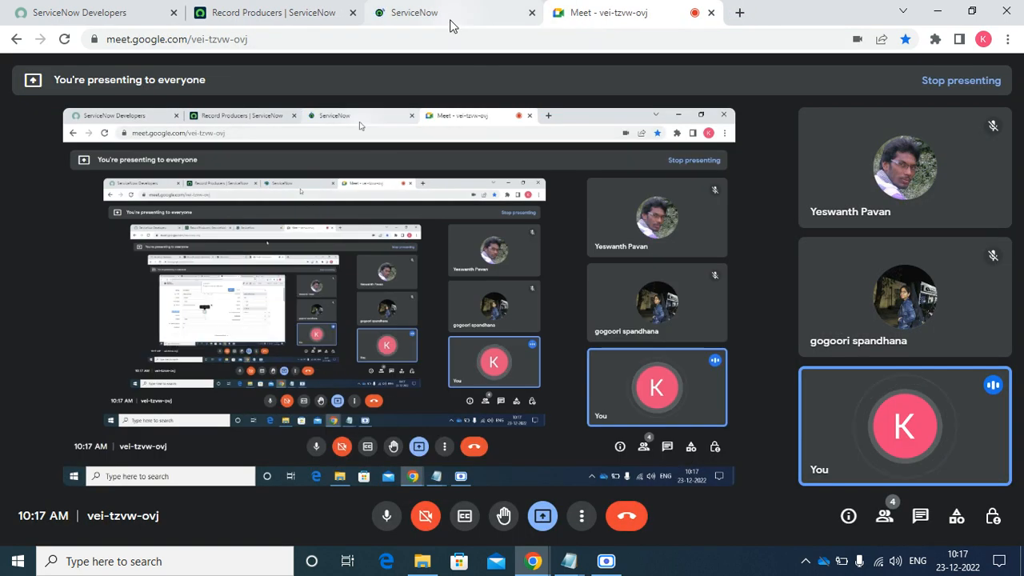
- Return to the 'Have an issue' record producer tab in Chrome
click(450, 24)
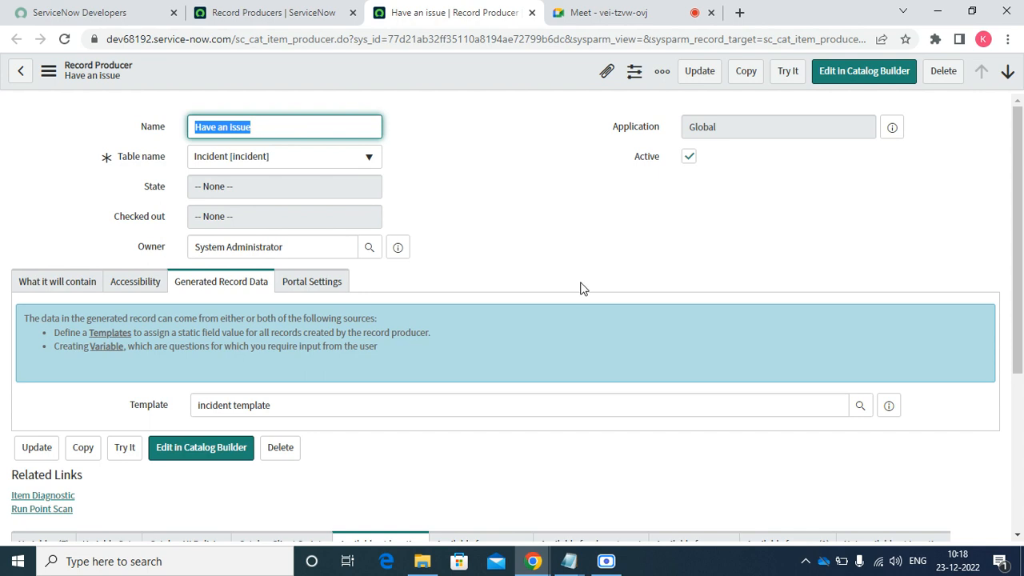
- Filter the navigator for 'incident' and open the Incident - Open list
click(339, 20)
text(inccide)
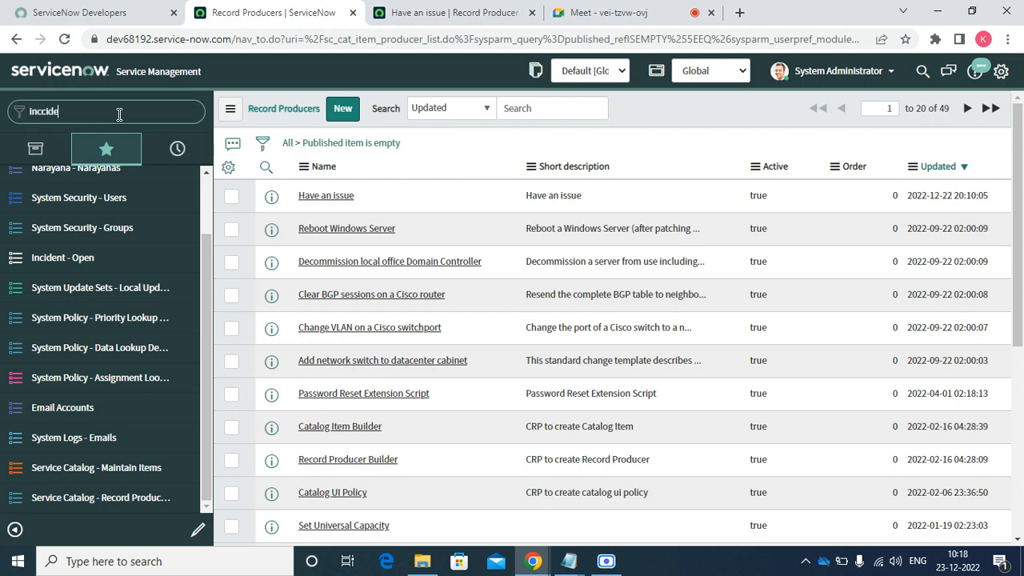
key(BackSpace)
key(BackSpace)
key(BackSpace)
key(BackSpace)
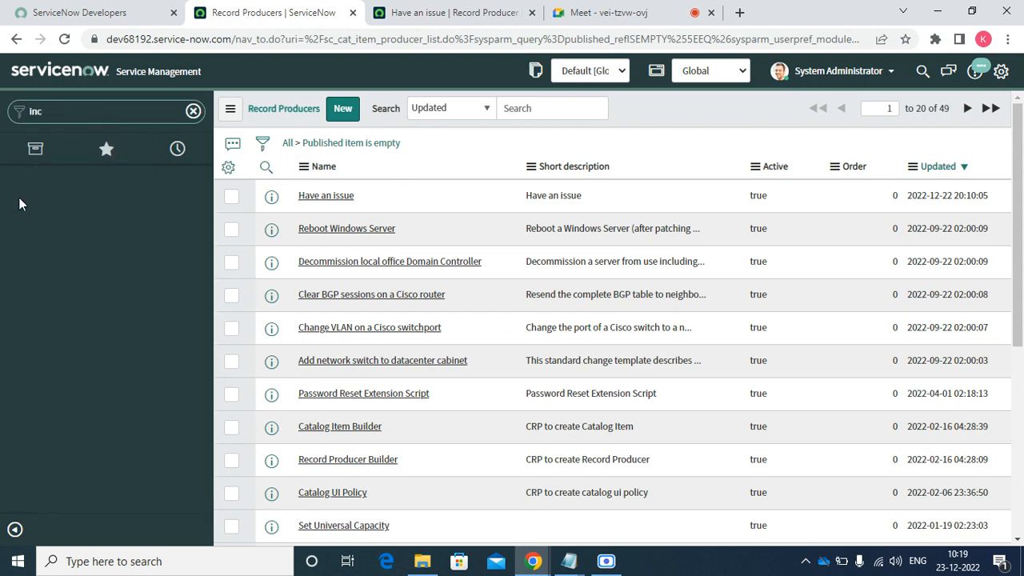
text(ident)
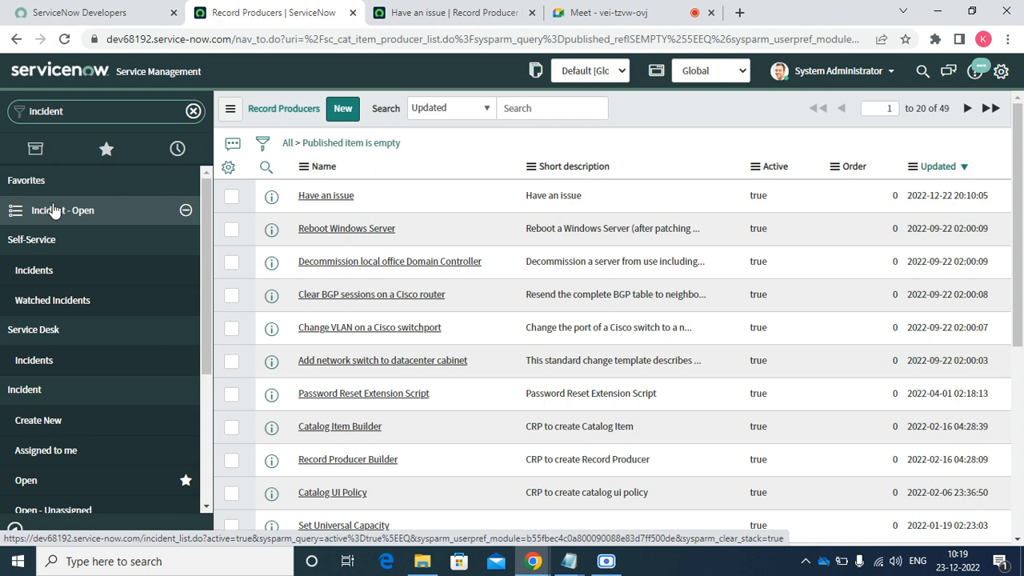
click(53, 207)
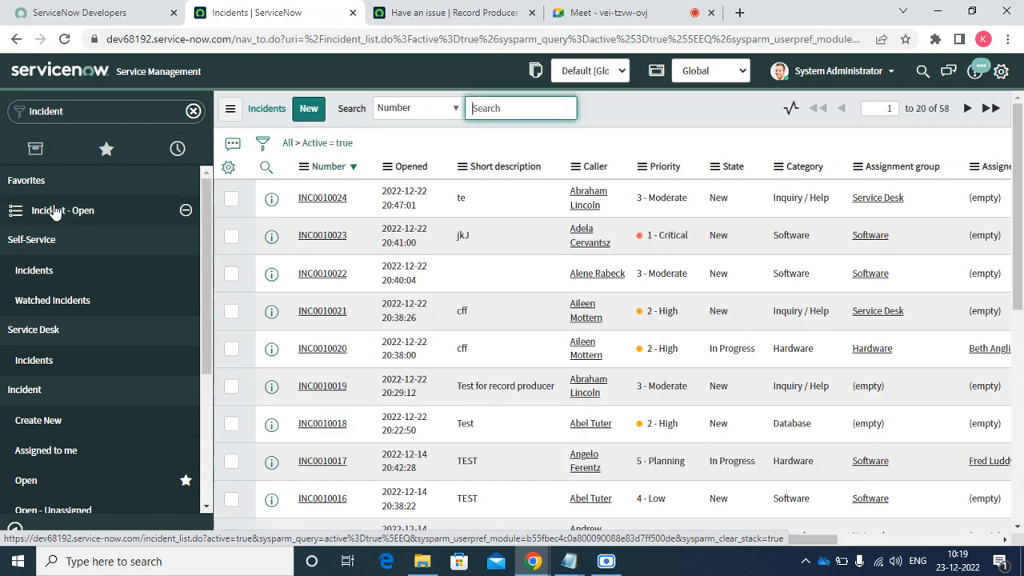